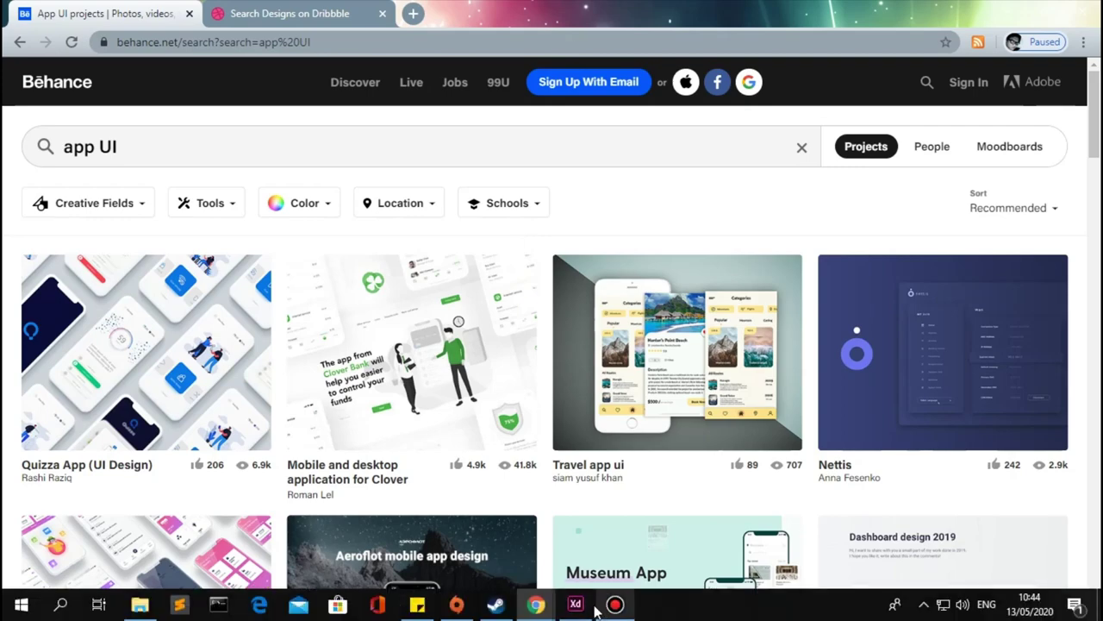
# - Switch to Adobe XD and examine the reference images collected on the Ubaya Connect Hi-Fi moodboard
pyautogui.click(576, 612)
pyautogui.scroll(5, 412, 234)
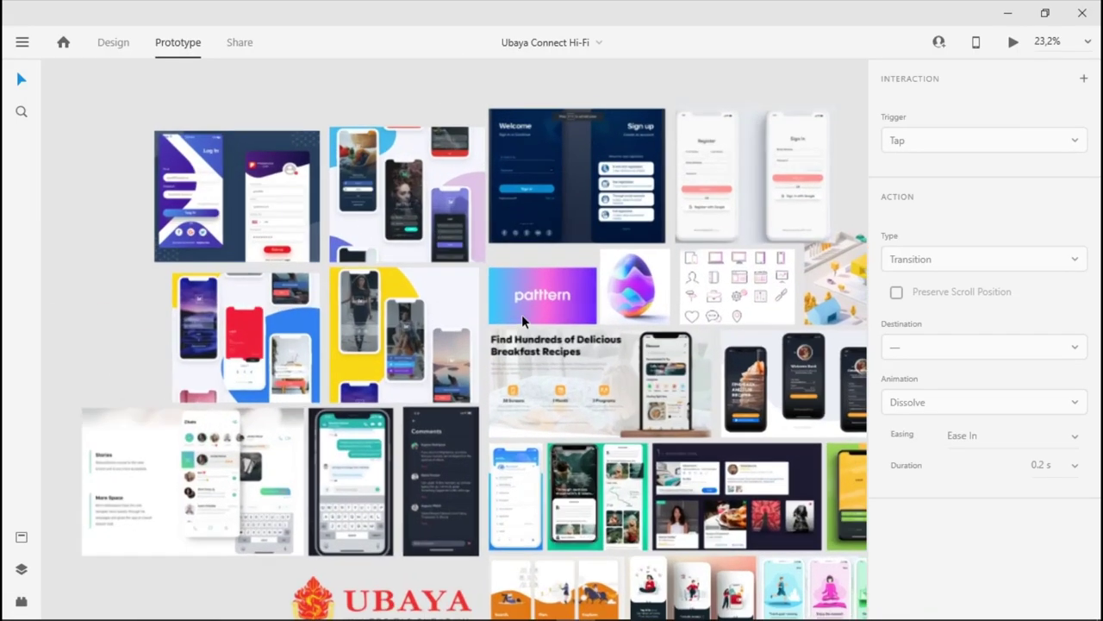
pyautogui.scroll(2, 561, 357)
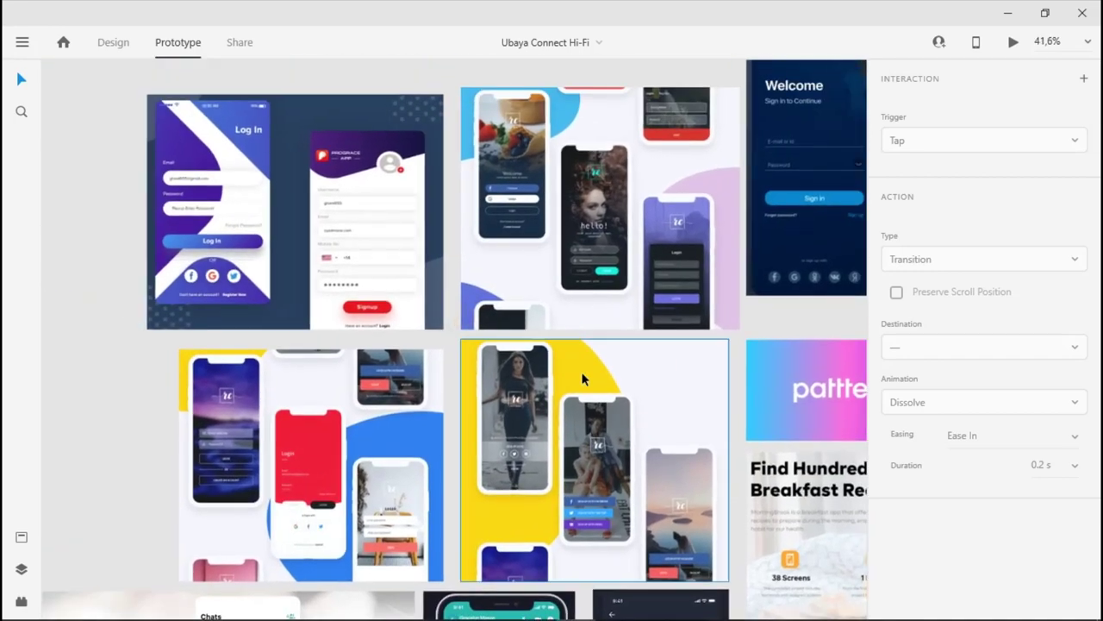
pyautogui.moveTo(658, 437); pyautogui.dragTo(446, 297)
pyautogui.hscroll(10, 446, 296)
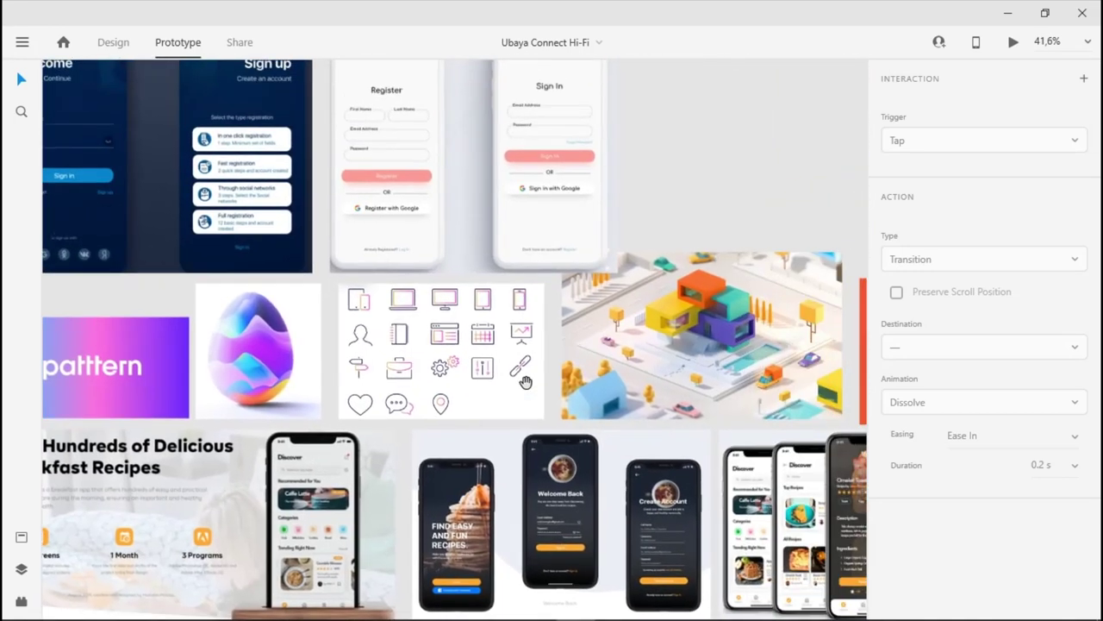
pyautogui.scroll(-5, 647, 263)
pyautogui.hscroll(5, 647, 263)
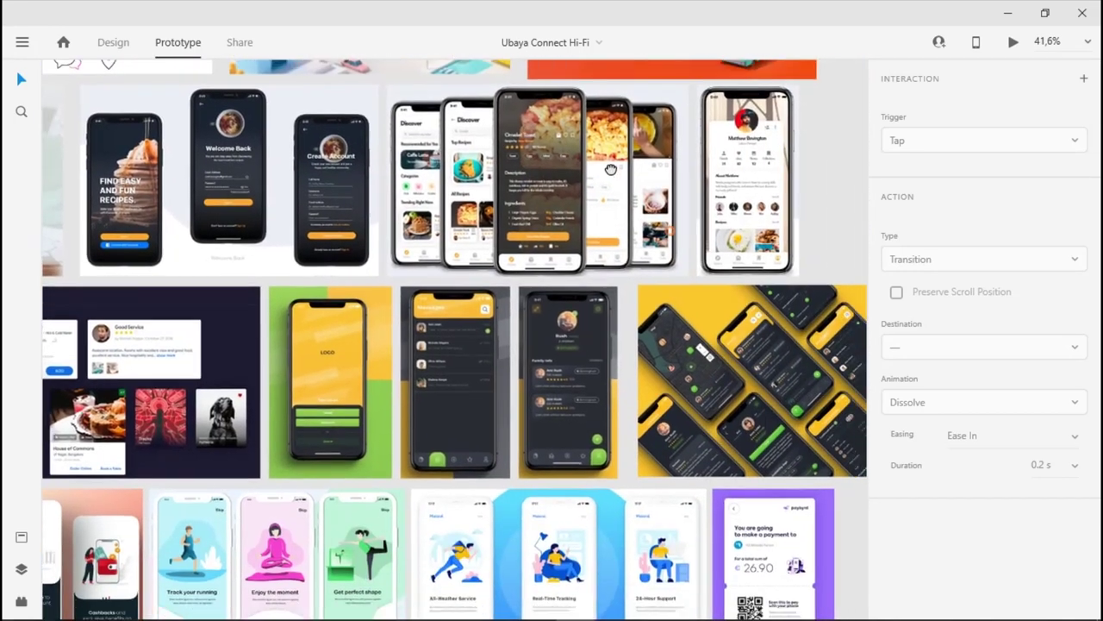
pyautogui.hscroll(-1, 676, 283)
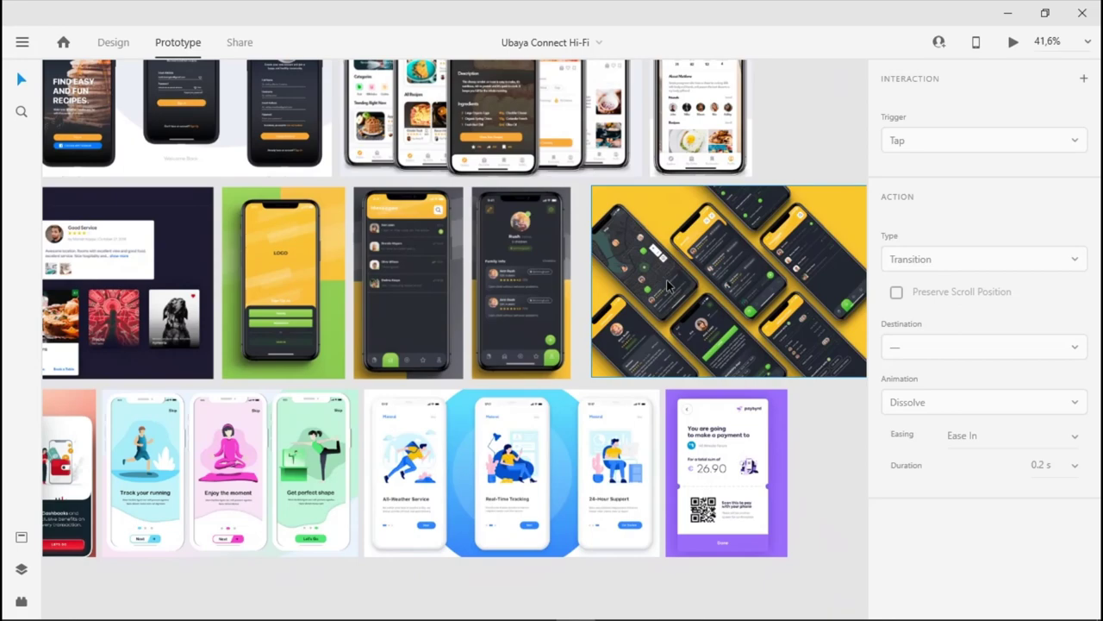
# - Switch to the browser, browse the Behance app UI results and open the "Food mobile app ui design" project
pyautogui.hotkey('alt', 'Tab')
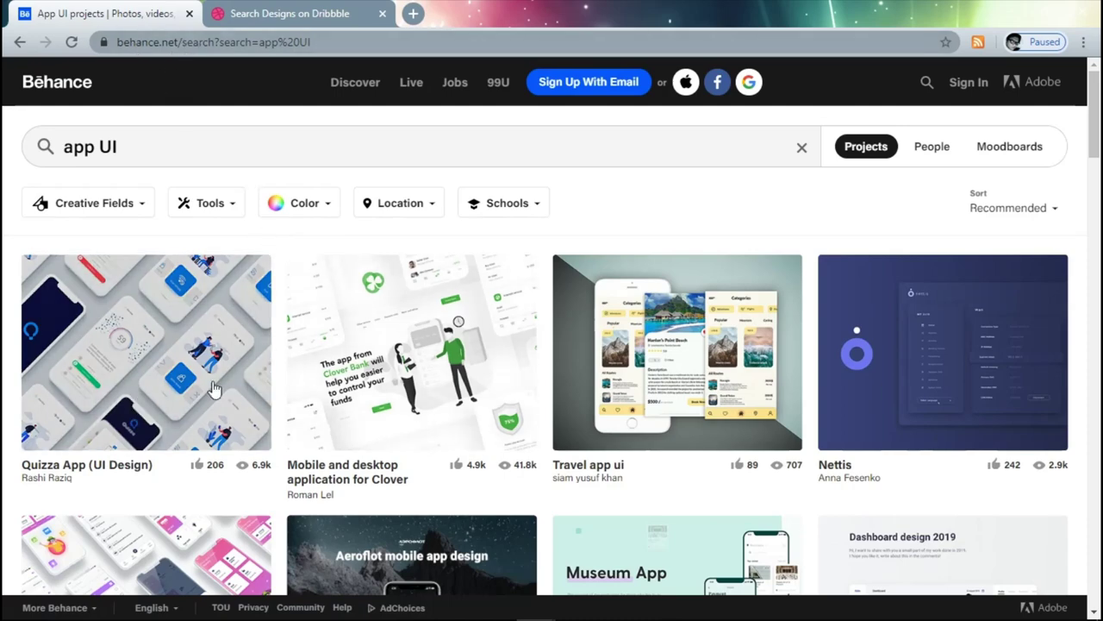
pyautogui.scroll(-5, 712, 315)
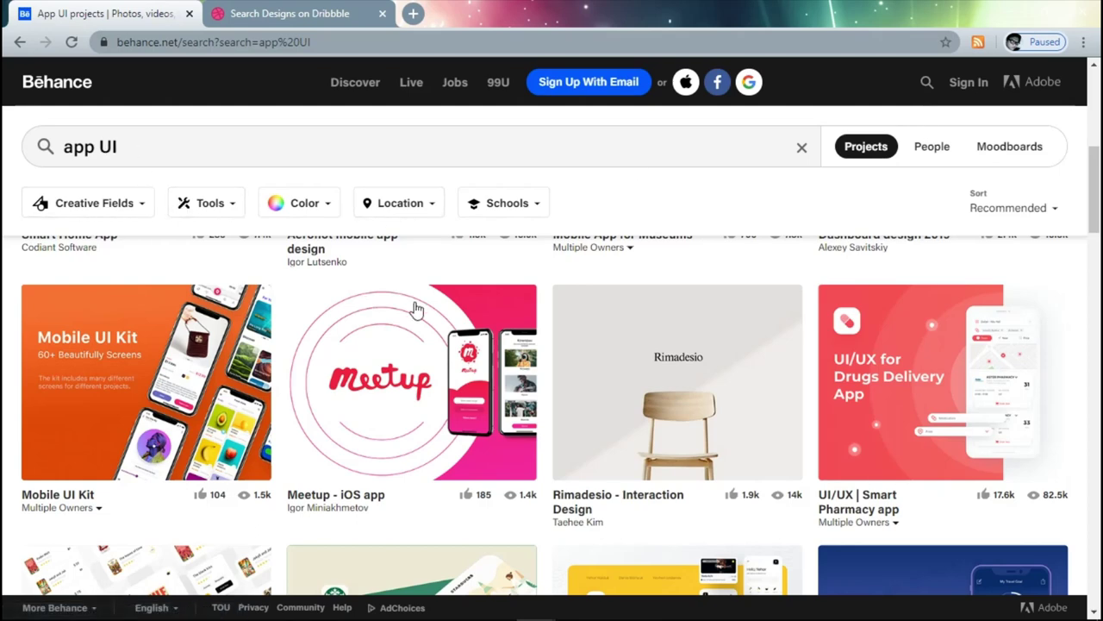
pyautogui.scroll(-1, 448, 319)
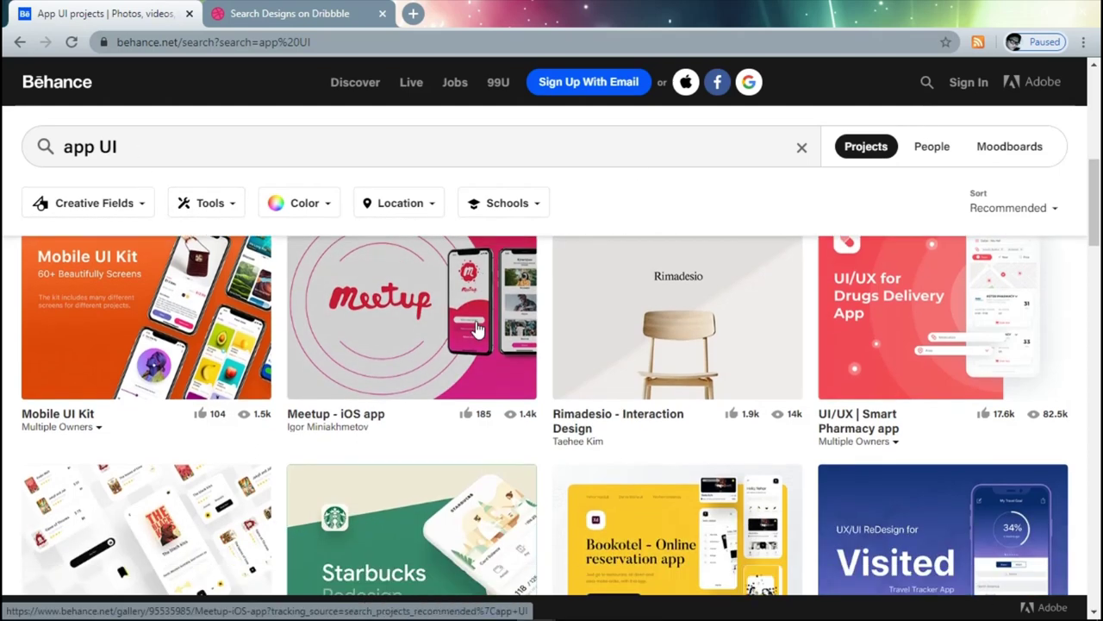
pyautogui.scroll(-4, 474, 329)
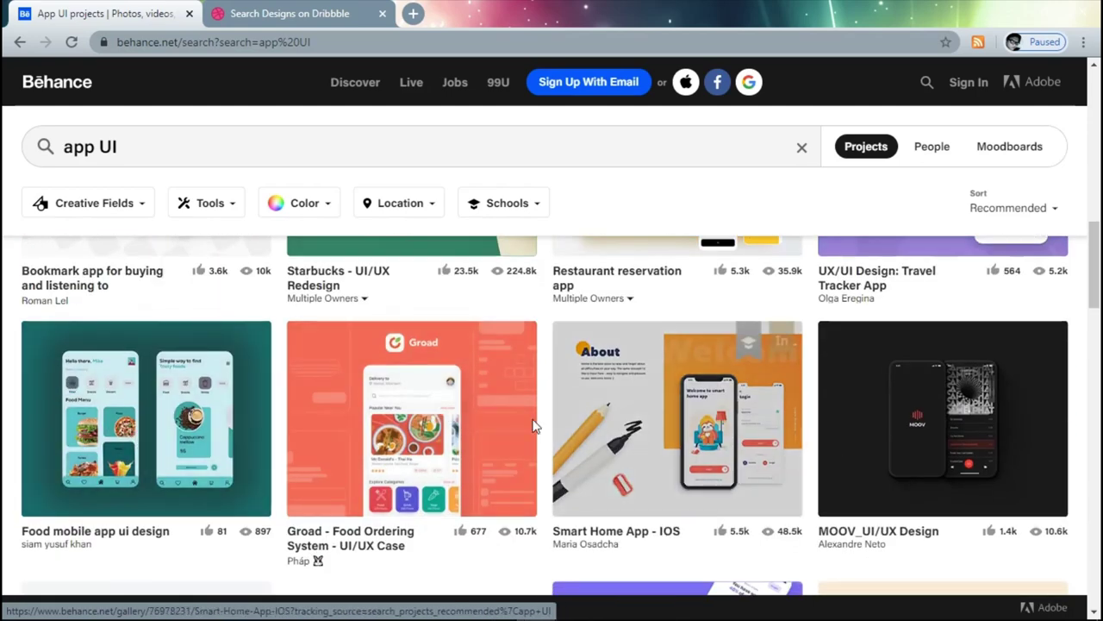
pyautogui.scroll(-3, 388, 414)
pyautogui.scroll(2, 235, 378)
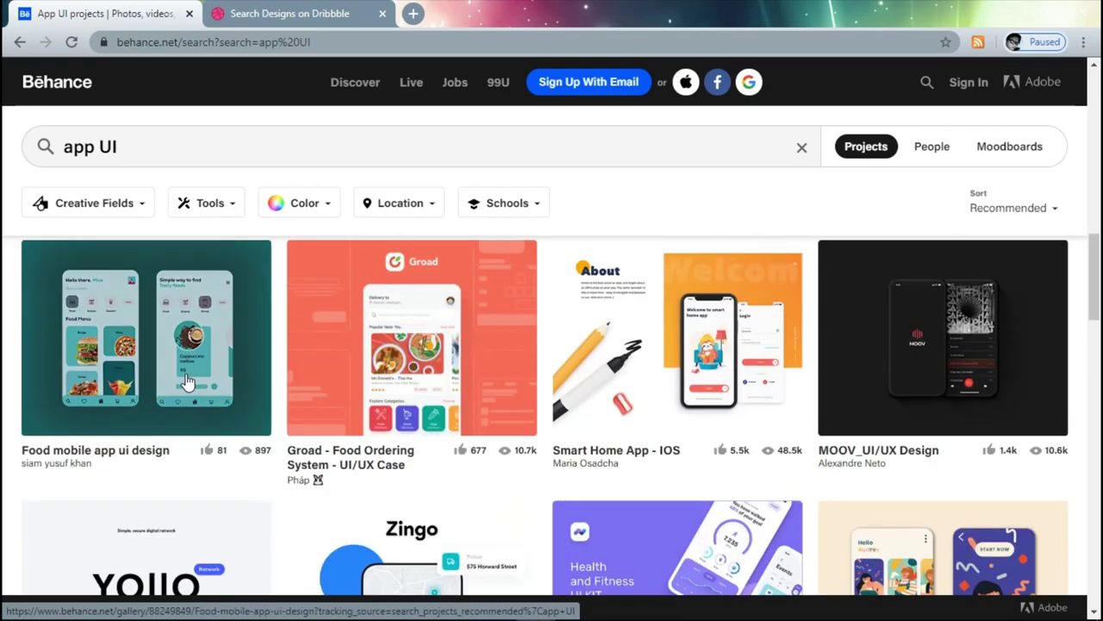
pyautogui.click(234, 377)
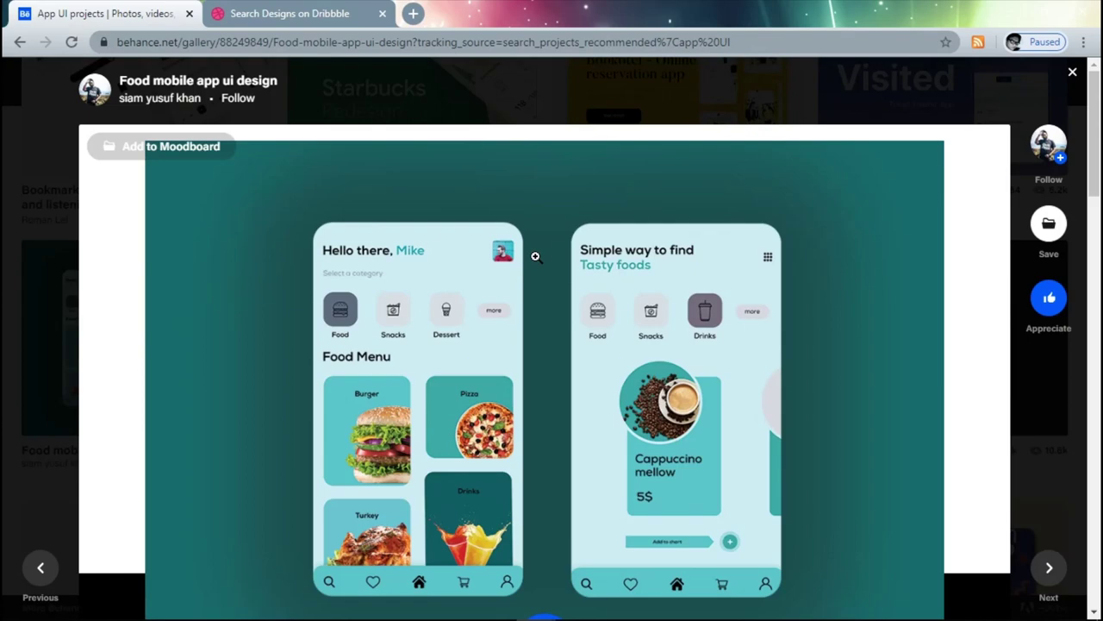
# - Examine the layout, category icons and menu cards of the two food app screens in the project
pyautogui.scroll(-10, 895, 290)
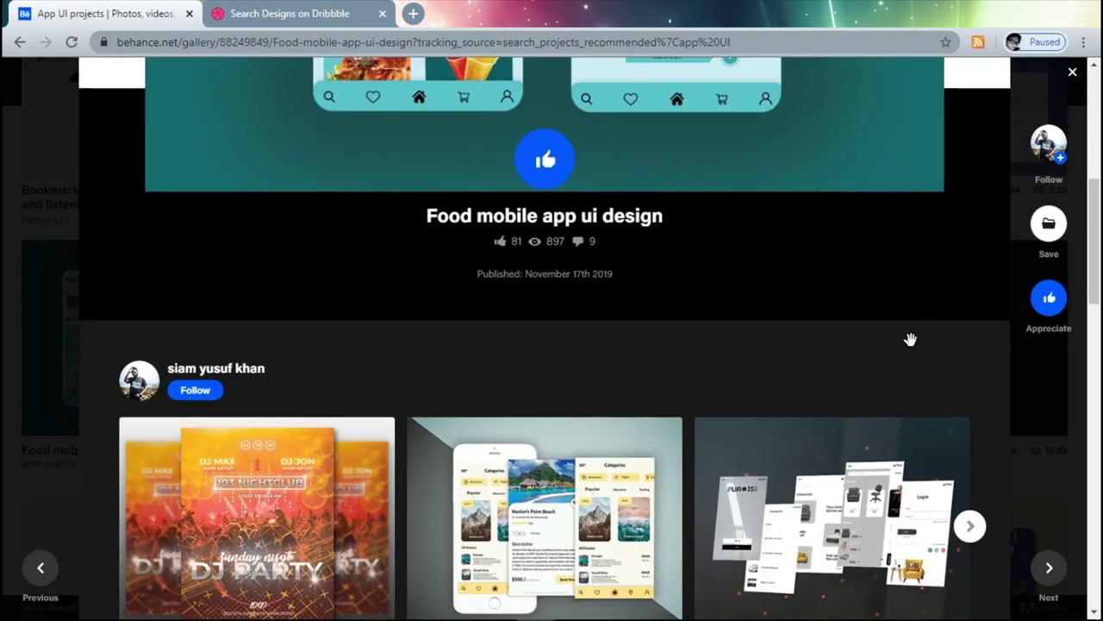
pyautogui.scroll(9, 906, 337)
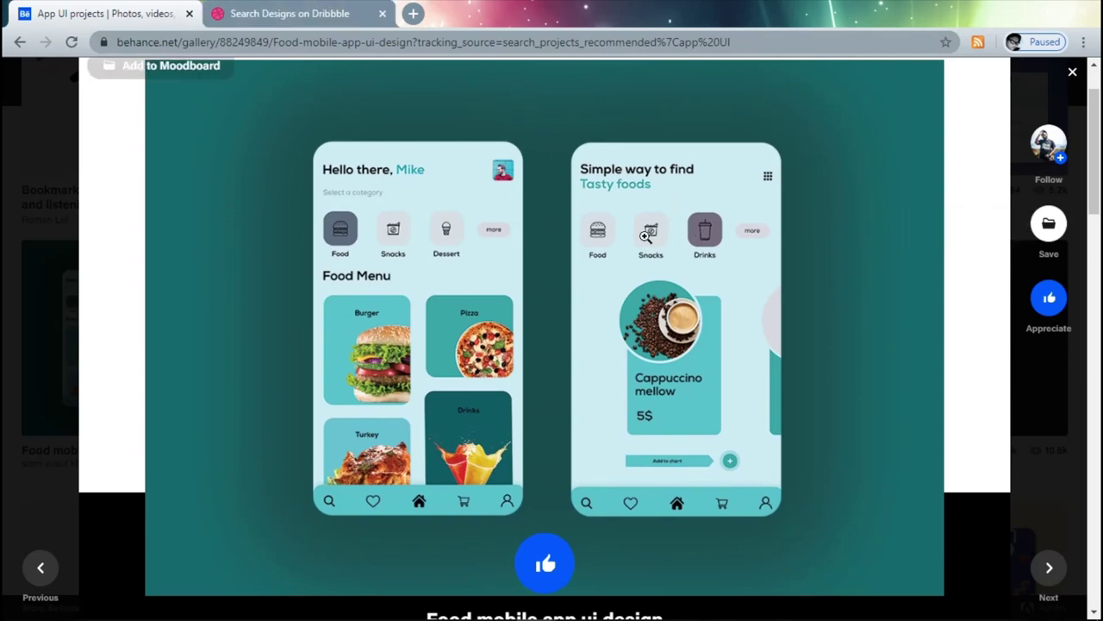
pyautogui.scroll(-1, 411, 278)
pyautogui.scroll(3, 98, 106)
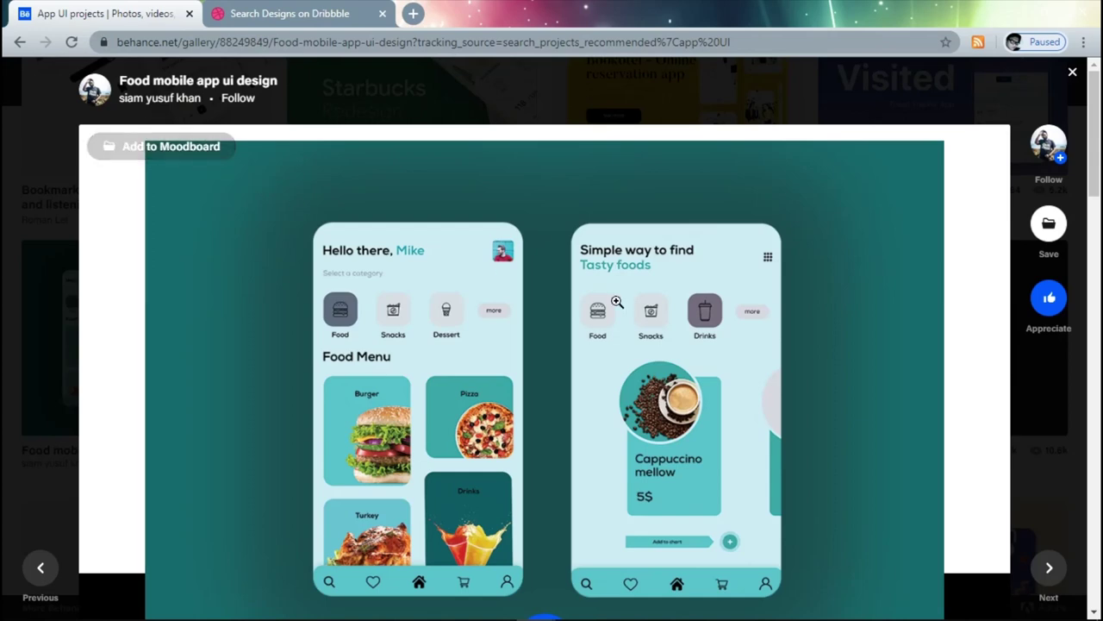
pyautogui.scroll(-1, 616, 301)
pyautogui.scroll(1, 253, 167)
pyautogui.scroll(-1, 279, 167)
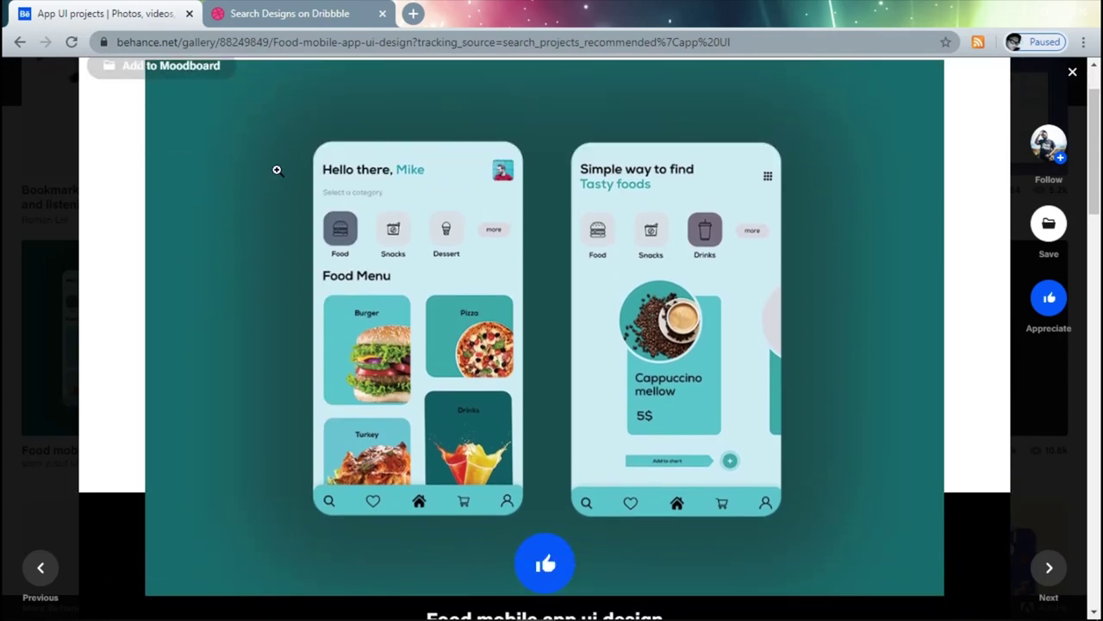
pyautogui.scroll(1, 284, 176)
pyautogui.scroll(-1, 285, 175)
# - Capture the two food app screens as a screen snip and paste it onto the Adobe XD moodboard
pyautogui.press('Print')
pyautogui.moveTo(290, 125); pyautogui.dragTo(801, 528)
pyautogui.hotkey('alt', 'Tab')
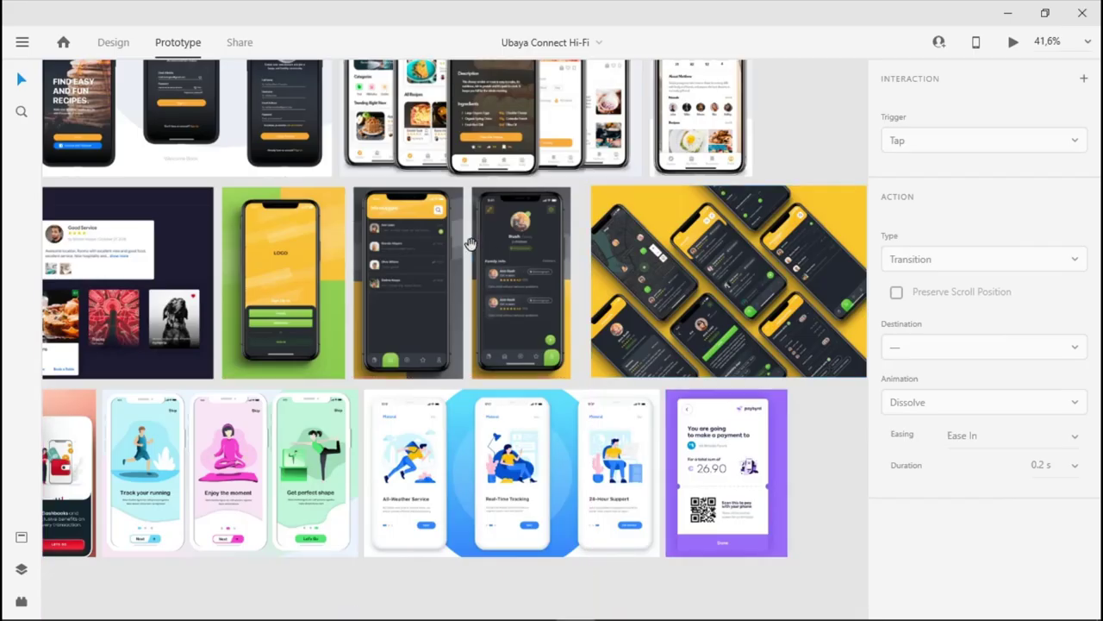
pyautogui.scroll(2, 584, 327)
pyautogui.scroll(-5, 585, 327)
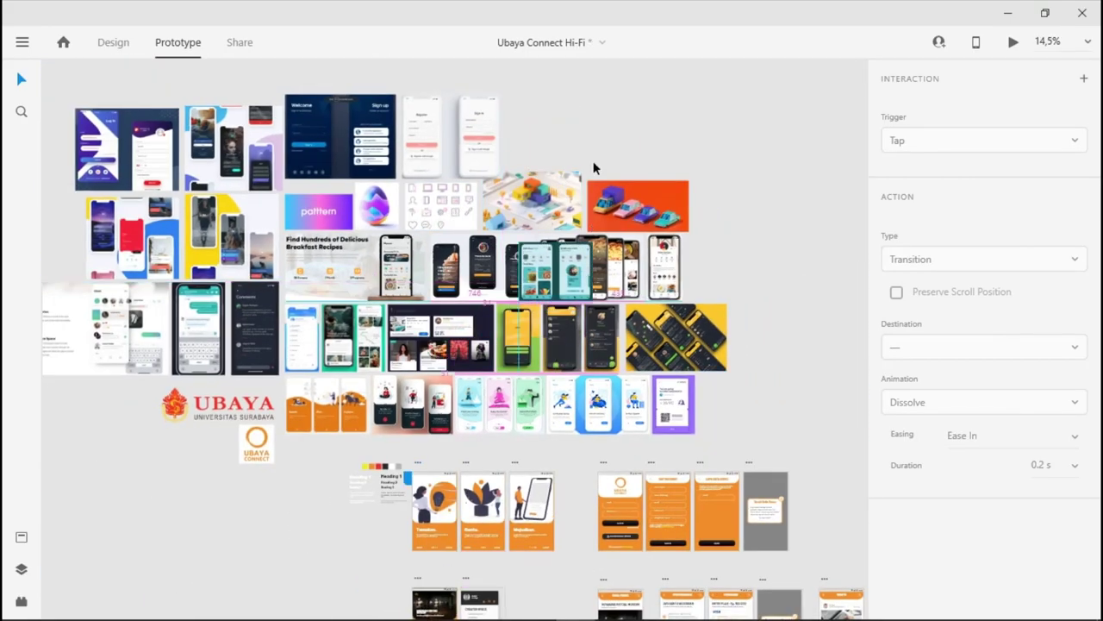
pyautogui.hotkey('ctrl', 'v')
# - In Design mode, place the pasted food app image beside the Register and Sign In mockups and enlarge it slightly
pyautogui.click(113, 42)
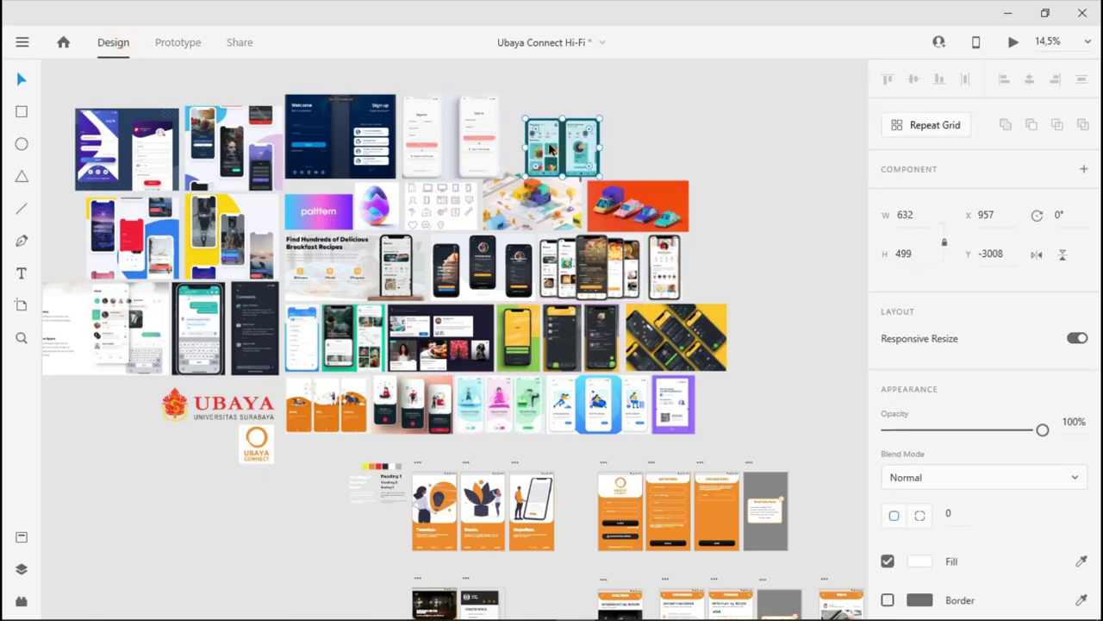
pyautogui.moveTo(556, 149); pyautogui.dragTo(535, 143)
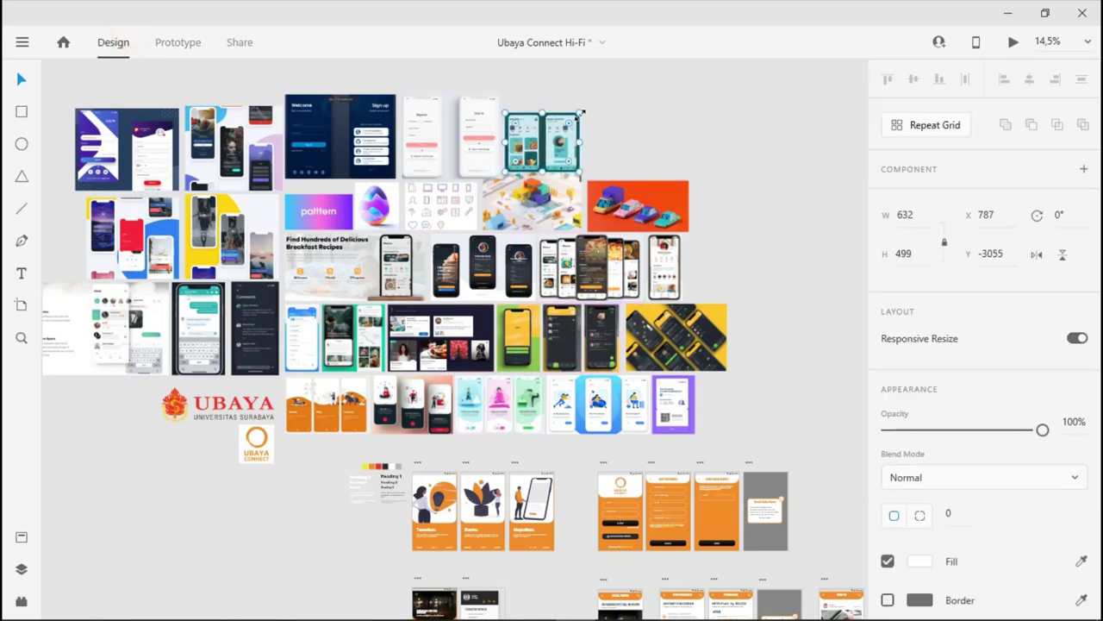
pyautogui.moveTo(580, 112); pyautogui.dragTo(587, 106)
pyautogui.click(598, 130)
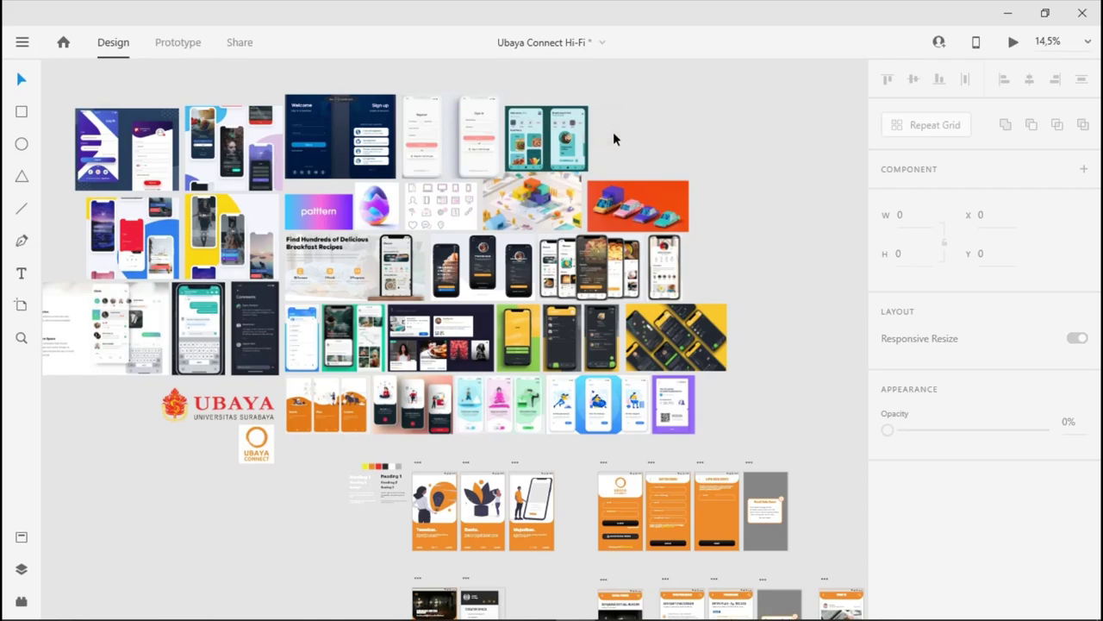
# - Switch to the Dribbble search results in the browser, browse the app ui shots and open "Who's chirping?"
pyautogui.hotkey('alt', 'Tab')
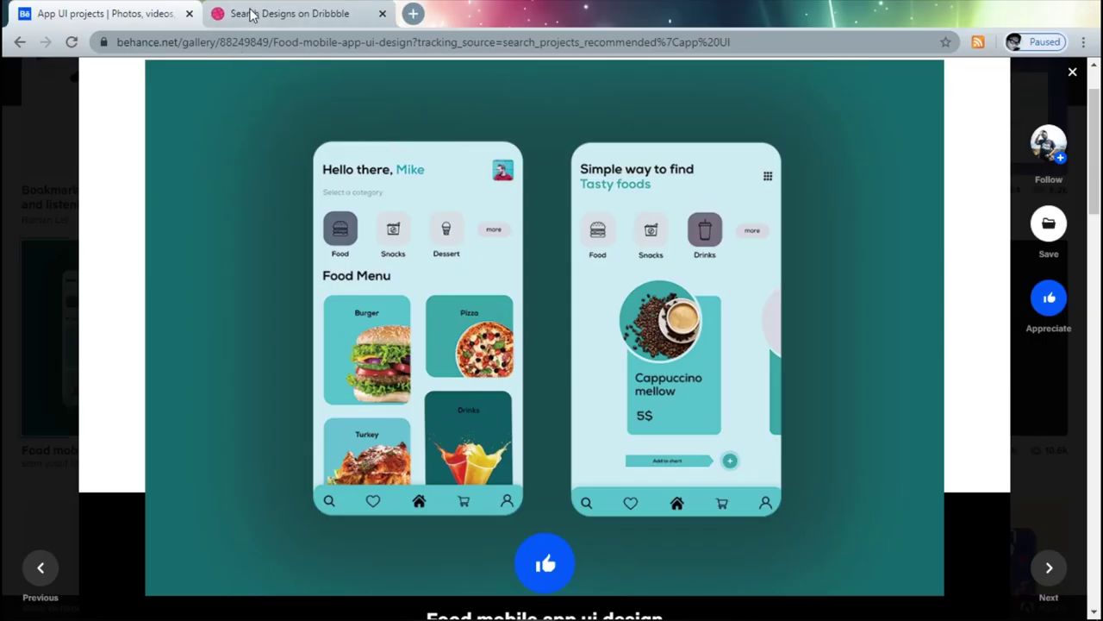
pyautogui.click(296, 15)
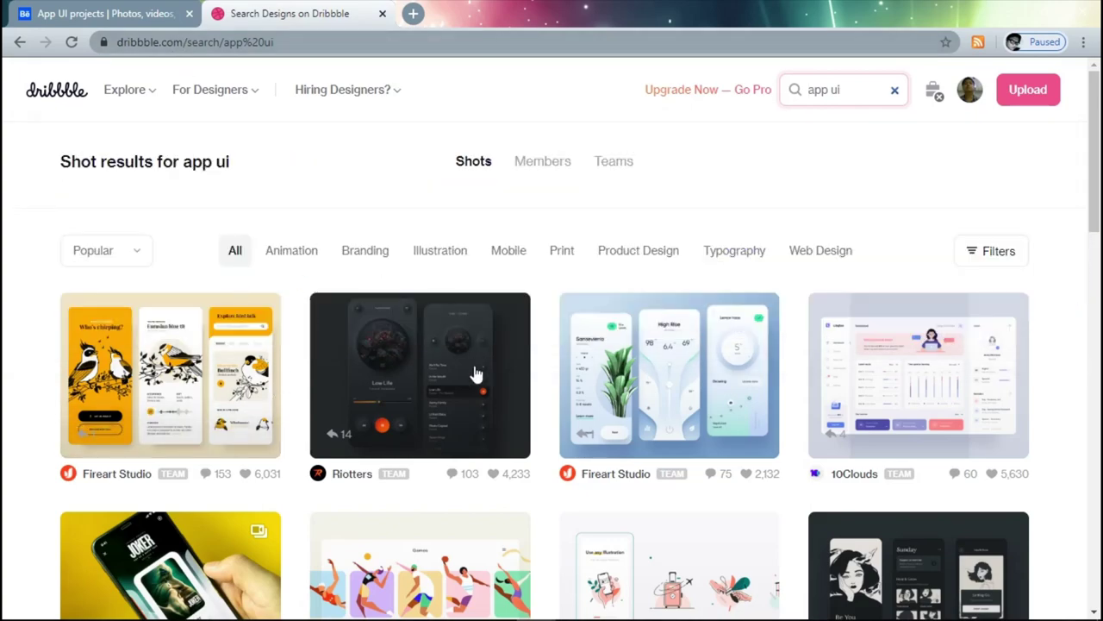
pyautogui.scroll(-3, 728, 390)
pyautogui.scroll(3, 352, 359)
pyautogui.scroll(-8, 537, 387)
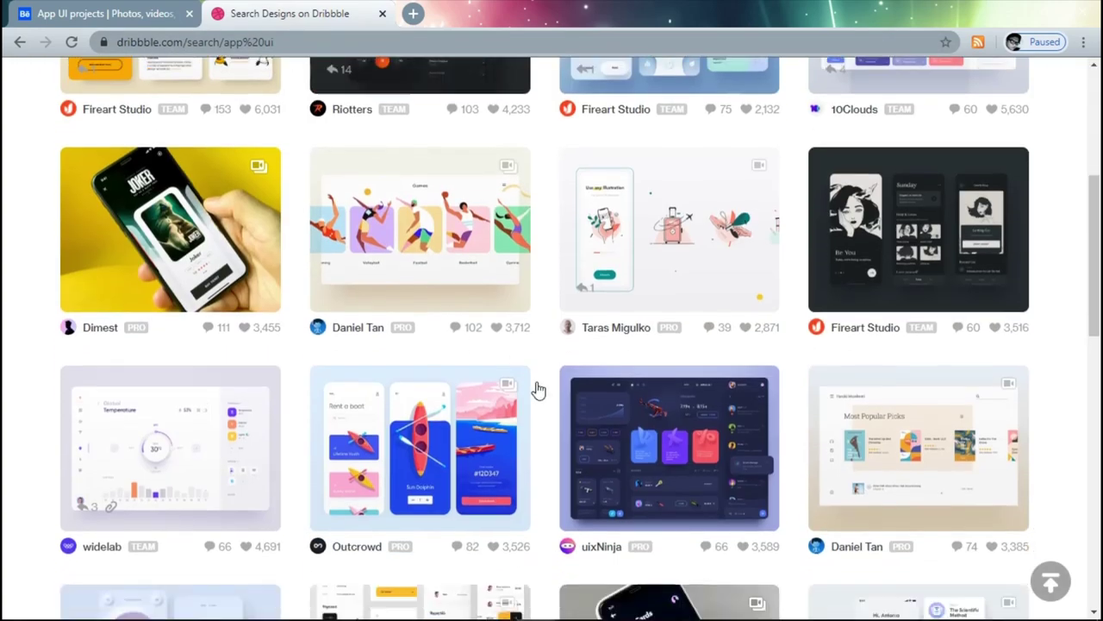
pyautogui.scroll(-5, 576, 389)
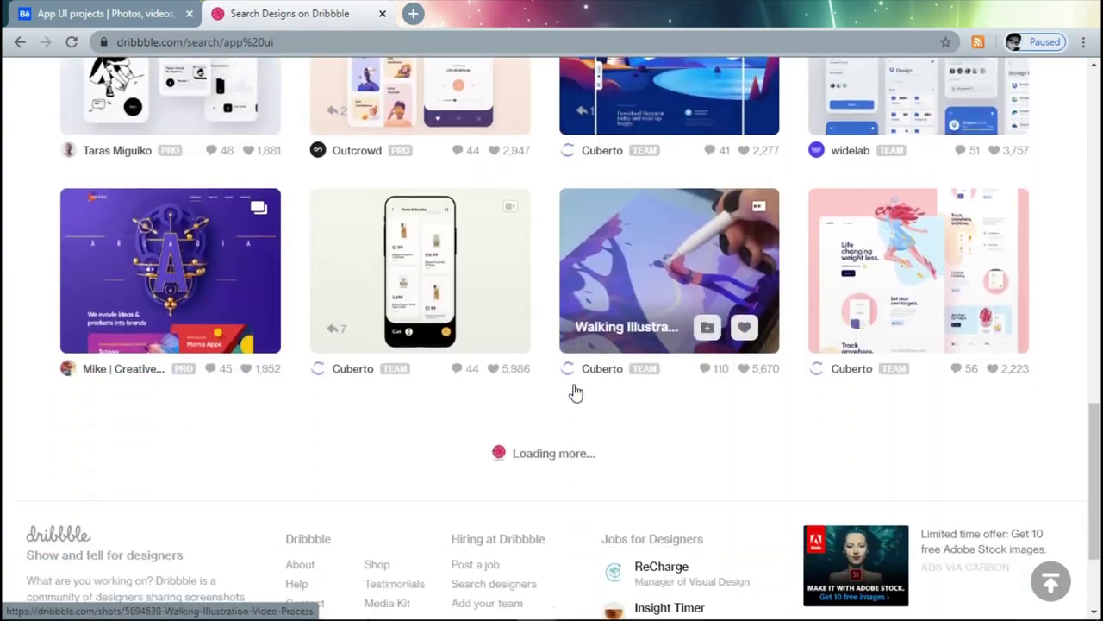
pyautogui.scroll(13, 574, 389)
pyautogui.click(258, 371)
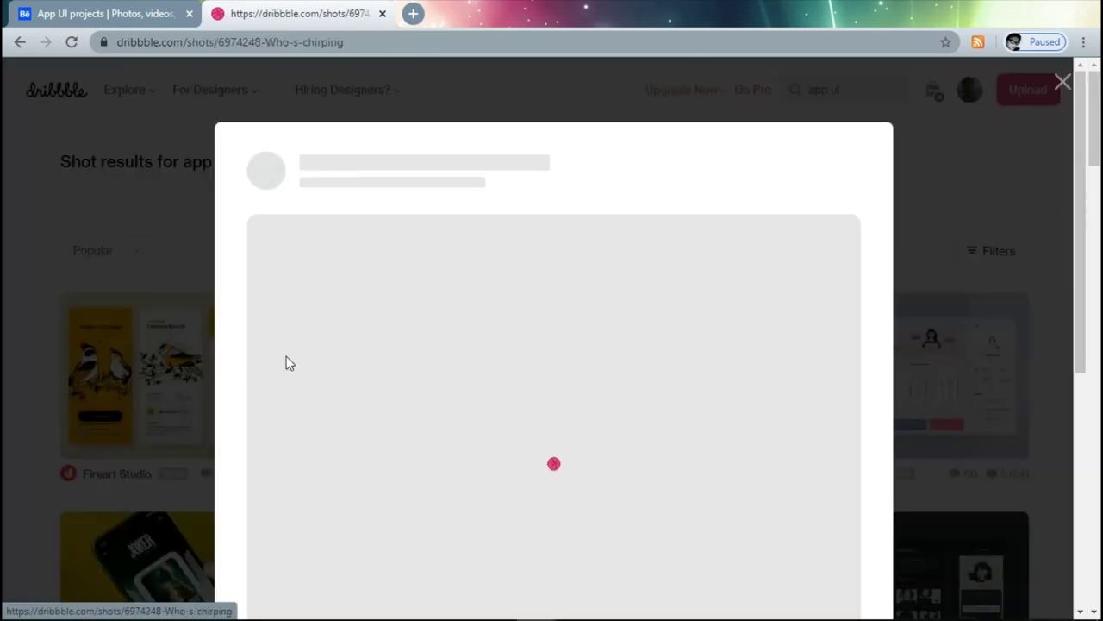
# - Capture the three bird app screens of the shot as a screen snip
pyautogui.scroll(-2, 896, 306)
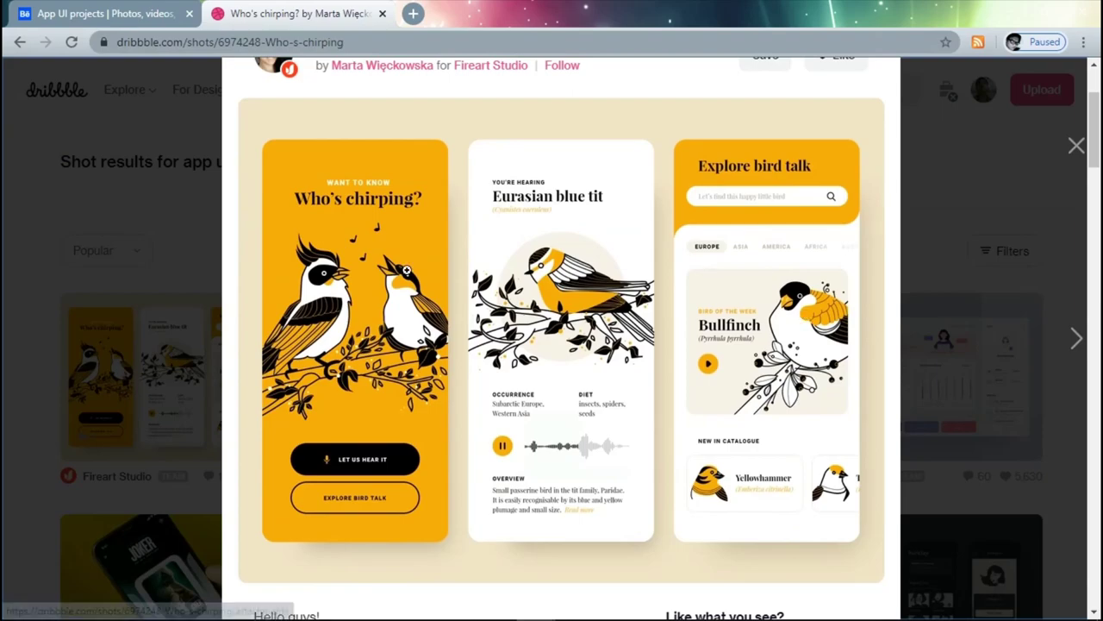
pyautogui.press('super+shift+s')
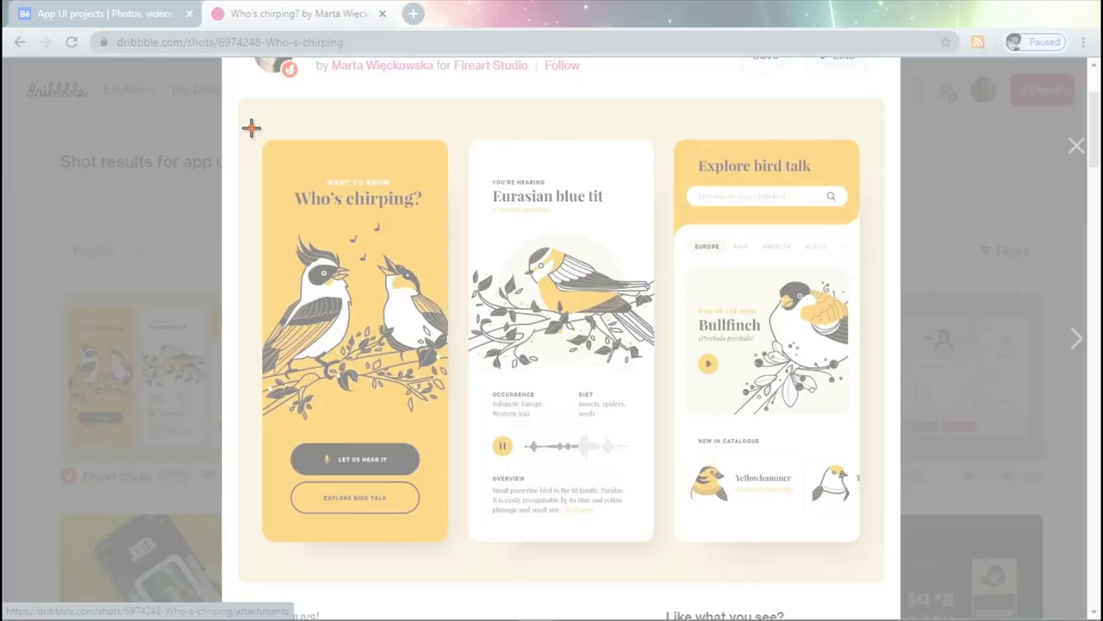
pyautogui.moveTo(250, 128); pyautogui.dragTo(873, 562)
# - Switch to Adobe XD, paste the bird app snip beside the food app image and enlarge it to 780 by 537
pyautogui.hotkey('alt', 'Tab')
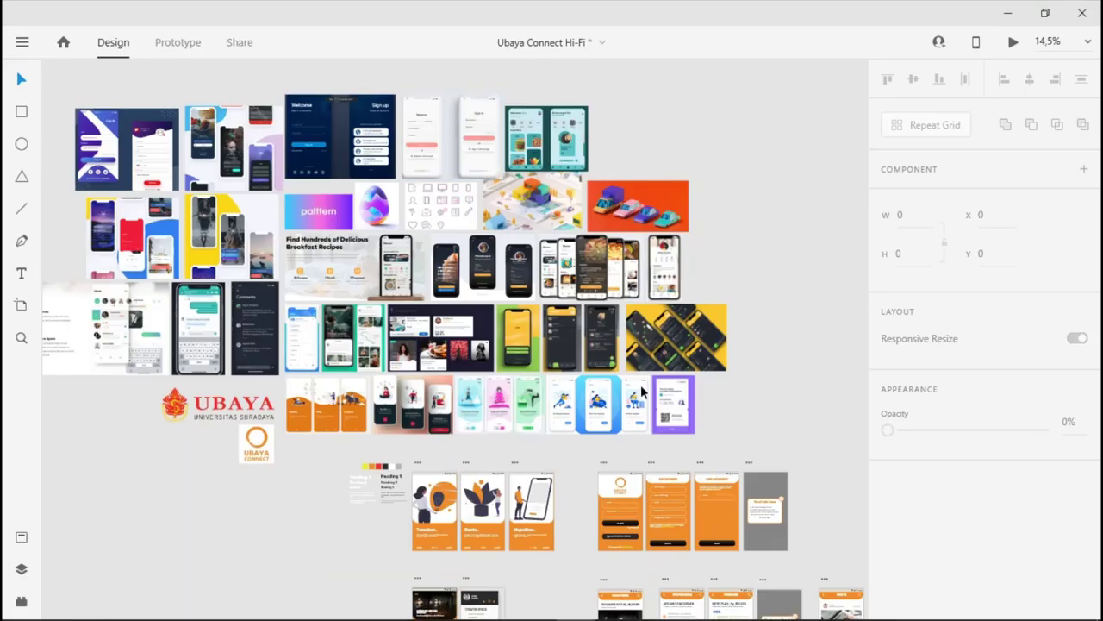
pyautogui.hotkey('ctrl', 'v')
pyautogui.moveTo(444, 341); pyautogui.dragTo(624, 144)
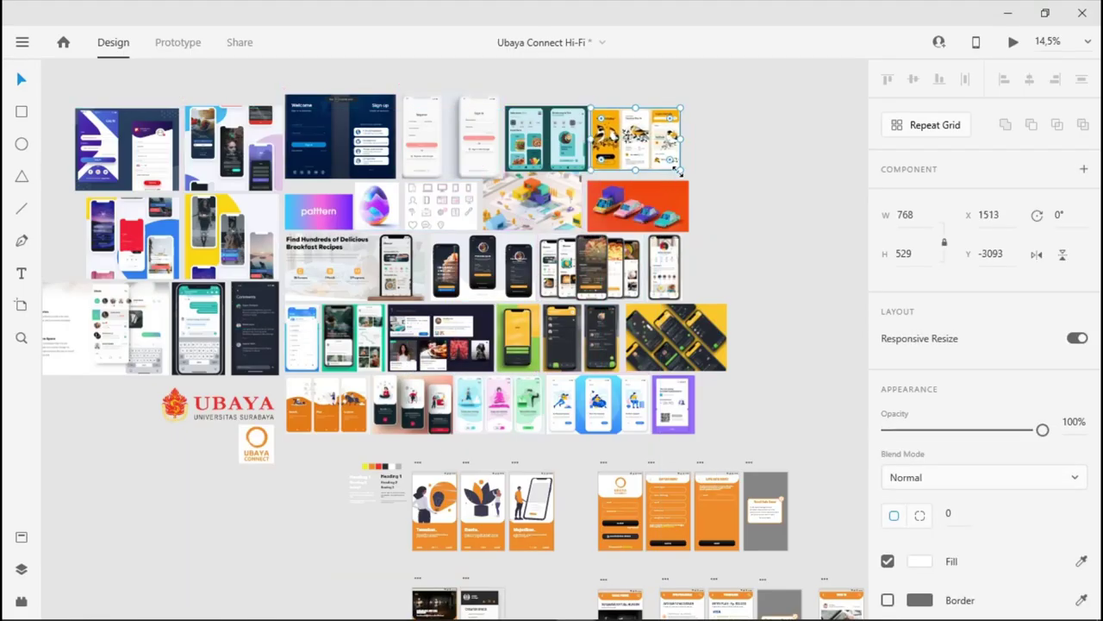
pyautogui.moveTo(678, 172); pyautogui.dragTo(679, 172)
# - Examine the extended moodboard as a whole, including the two newly added references and their neighbouring images
pyautogui.scroll(5, 479, 300)
pyautogui.hscroll(-5, 479, 299)
pyautogui.scroll(-3, 479, 299)
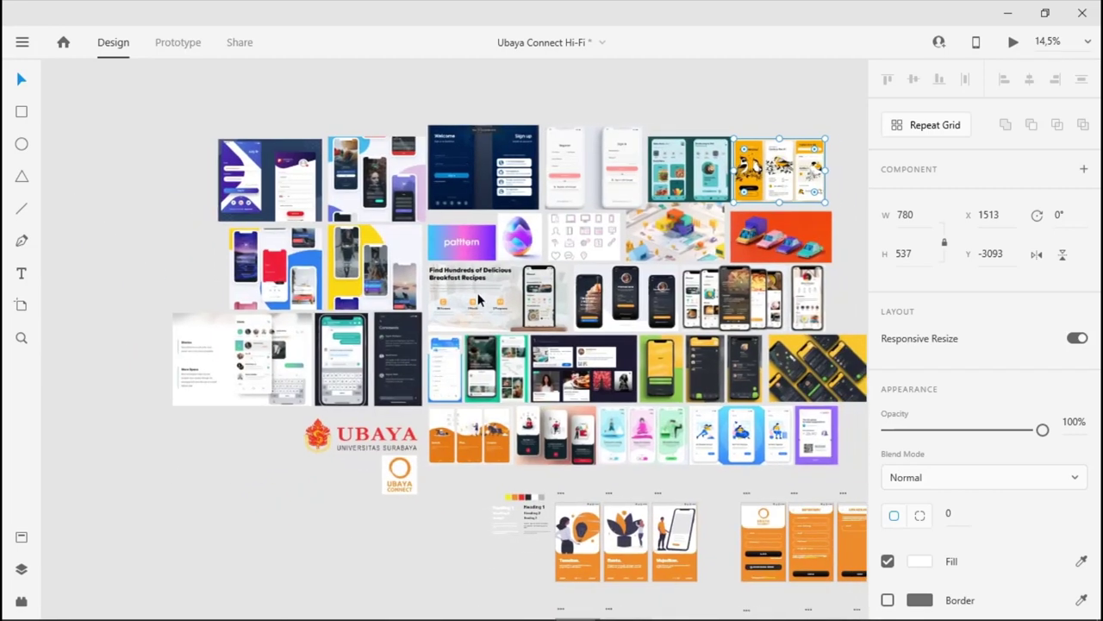
pyautogui.scroll(5, 479, 299)
pyautogui.hscroll(5, 503, 308)
pyautogui.scroll(5, 537, 303)
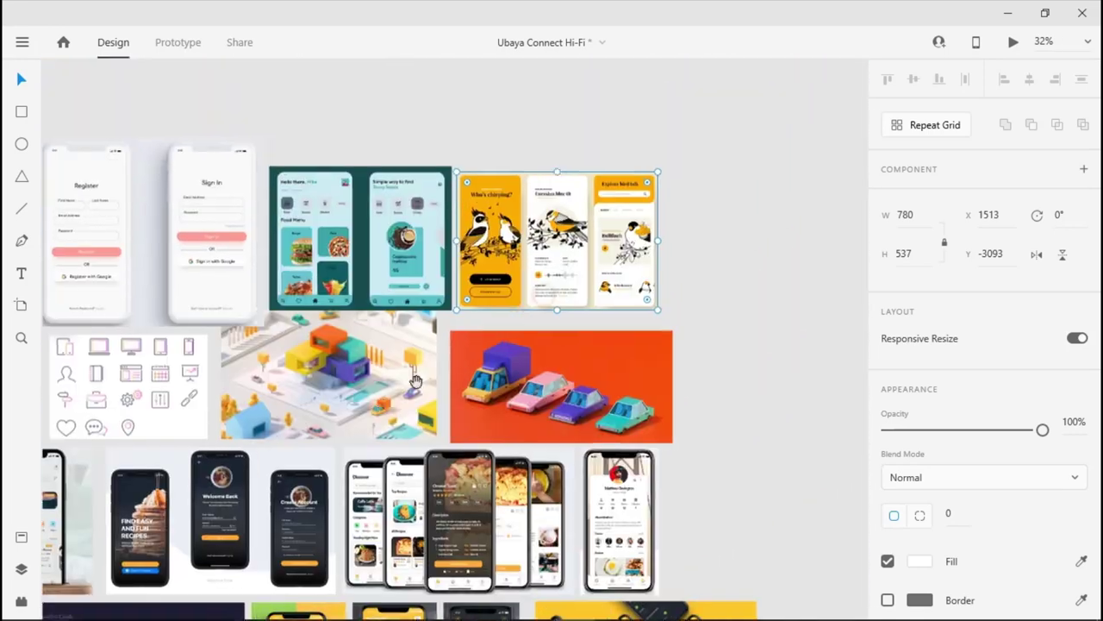
pyautogui.scroll(-4, 603, 397)
pyautogui.hscroll(-1, 603, 397)
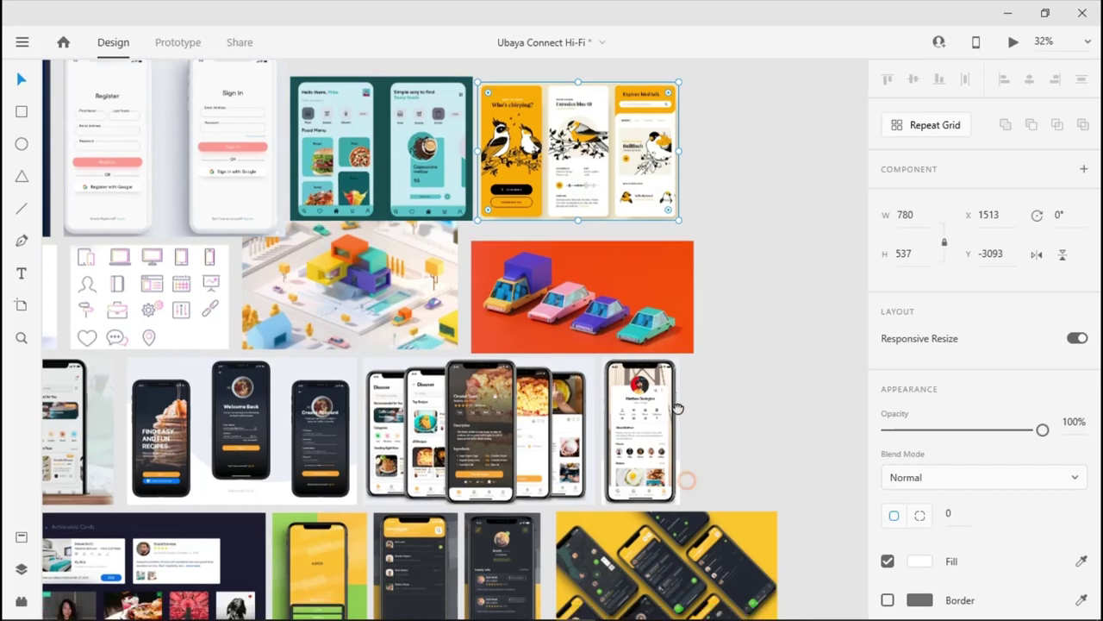
pyautogui.hscroll(2, 678, 407)
# - Examine the bird app reference up close, focusing on its buttons, cards and illustration style
pyautogui.scroll(5, 600, 480)
pyautogui.scroll(4, 530, 233)
pyautogui.hscroll(-1, 530, 234)
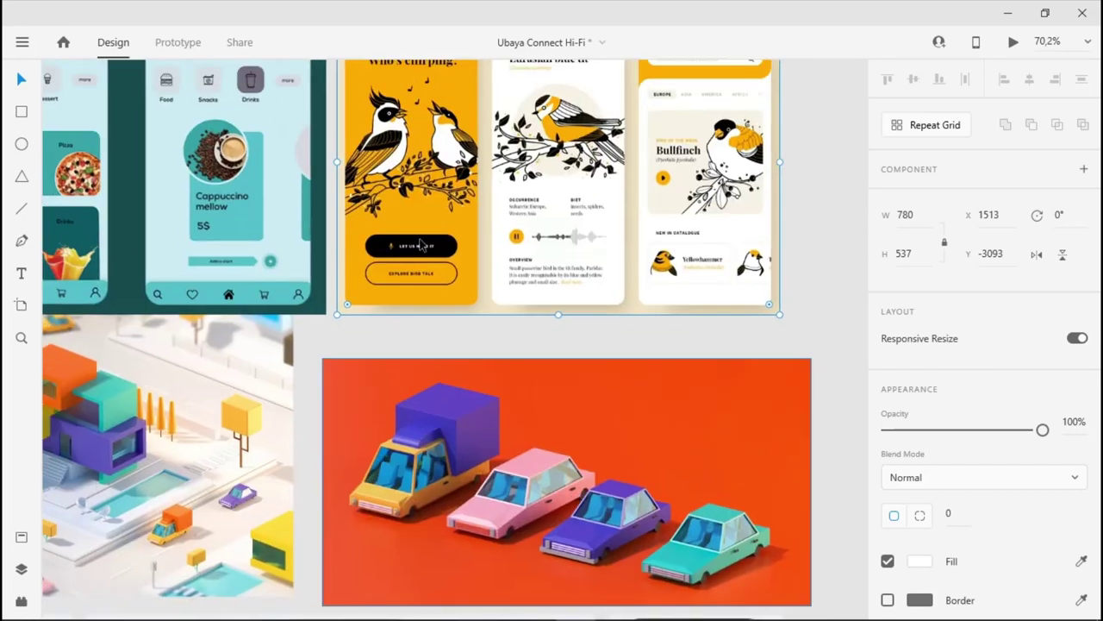
pyautogui.scroll(1, 506, 400)
pyautogui.scroll(3, 506, 399)
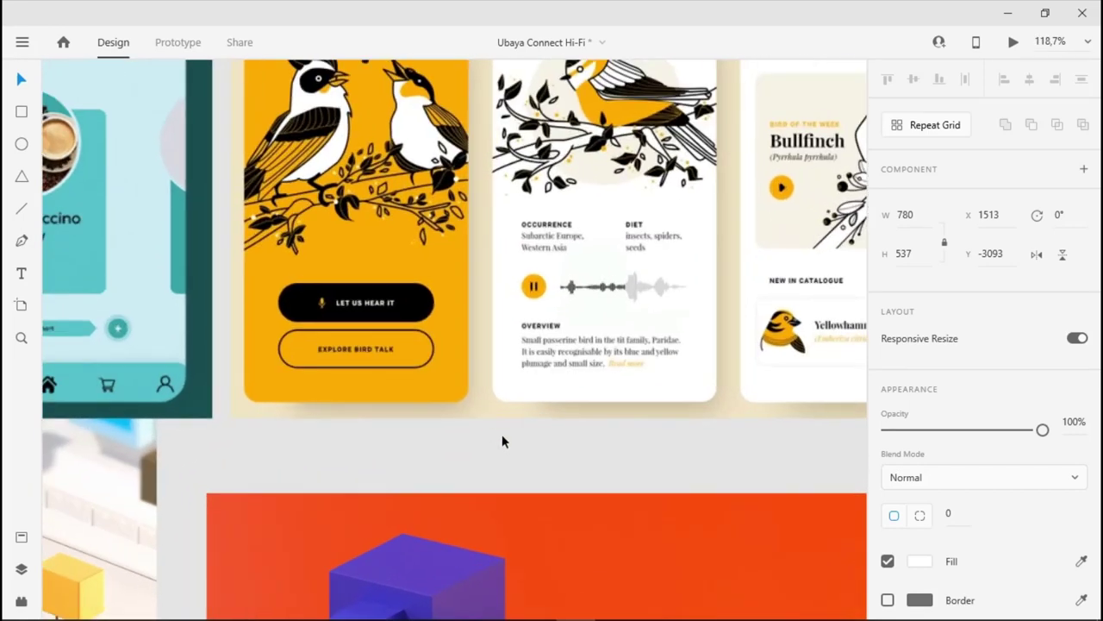
pyautogui.scroll(2, 482, 405)
pyautogui.hscroll(-1, 482, 406)
pyautogui.scroll(1, 453, 362)
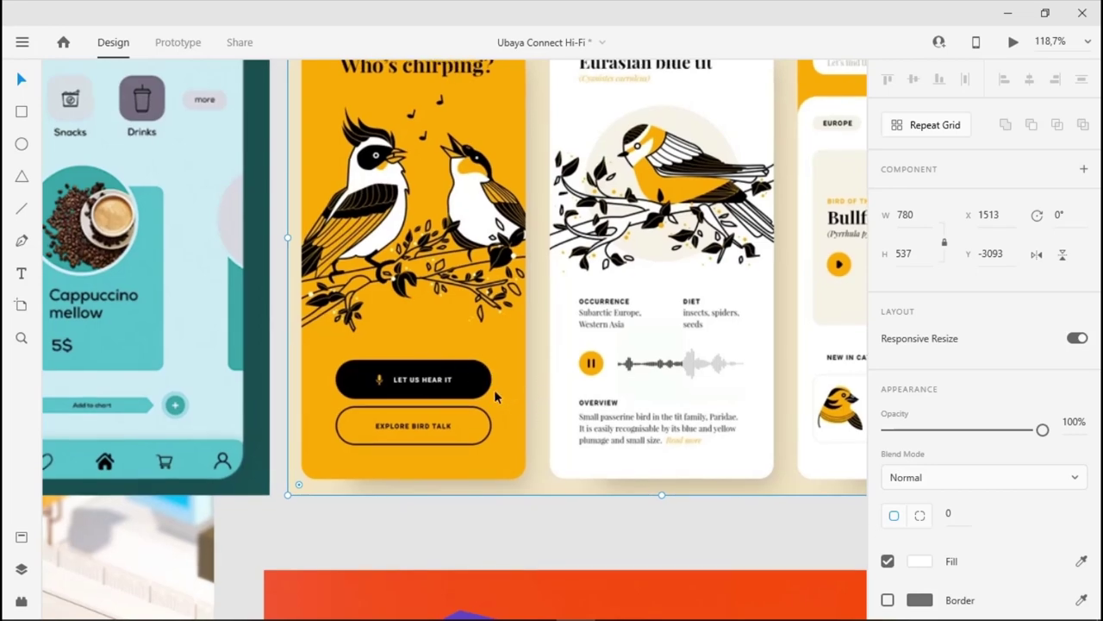
# - Examine the lower rows of the moodboard, focusing on the illustrated onboarding screens and the neighbouring card and phone references
pyautogui.scroll(-5, 521, 350)
pyautogui.scroll(-8, 564, 328)
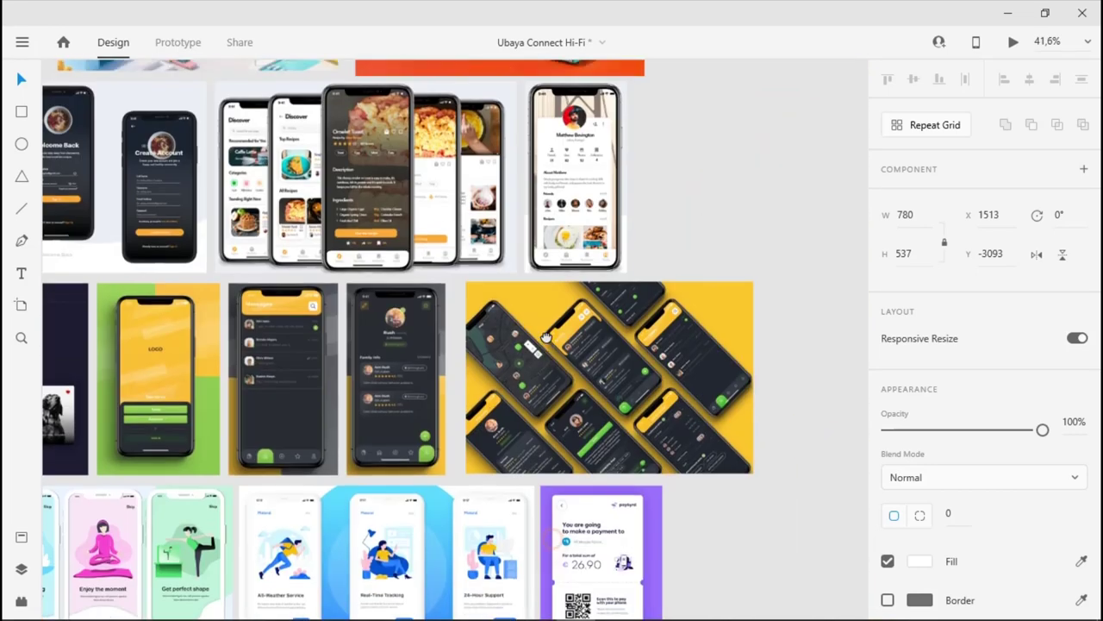
pyautogui.scroll(-2, 564, 329)
pyautogui.hscroll(-3, 522, 394)
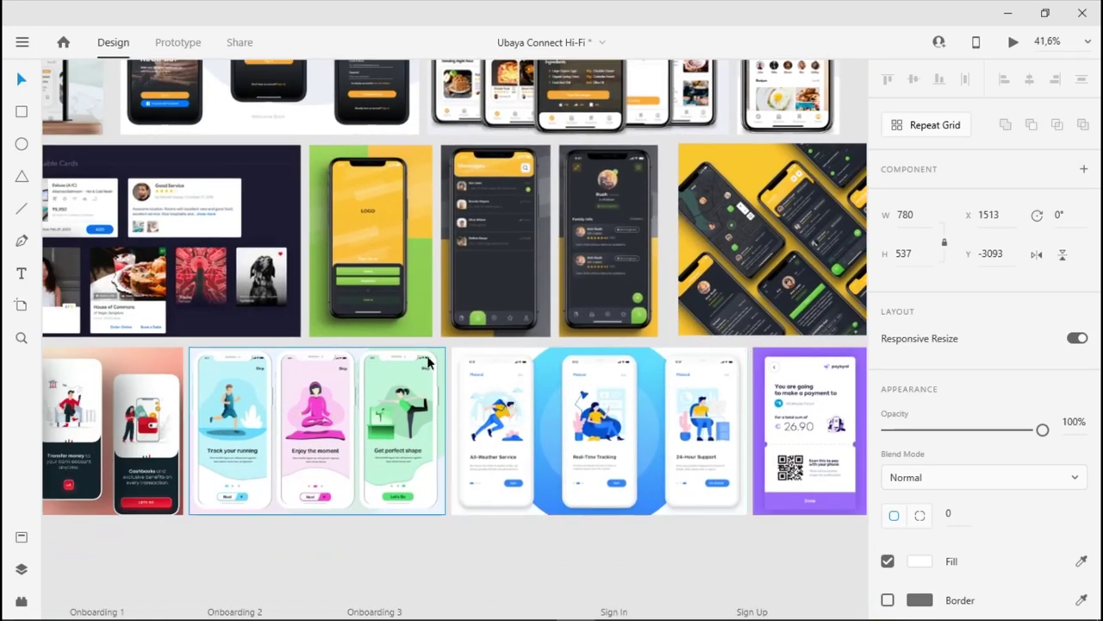
pyautogui.scroll(1, 440, 356)
pyautogui.scroll(2, 402, 319)
pyautogui.hscroll(-6, 523, 327)
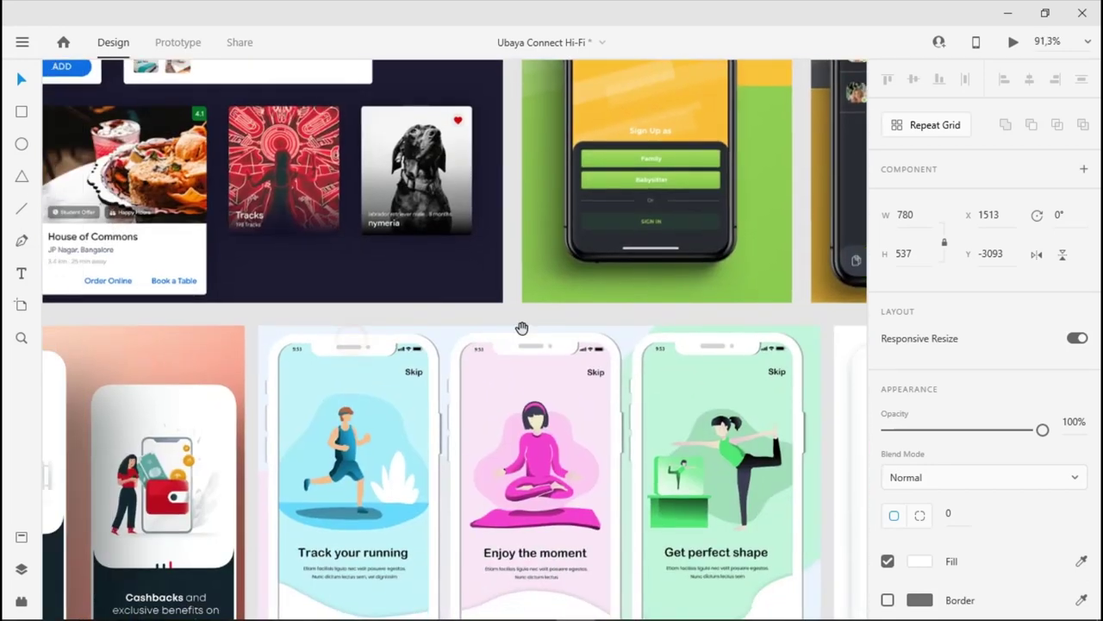
pyautogui.scroll(-2, 549, 440)
pyautogui.scroll(1, 552, 427)
pyautogui.scroll(-4, 556, 414)
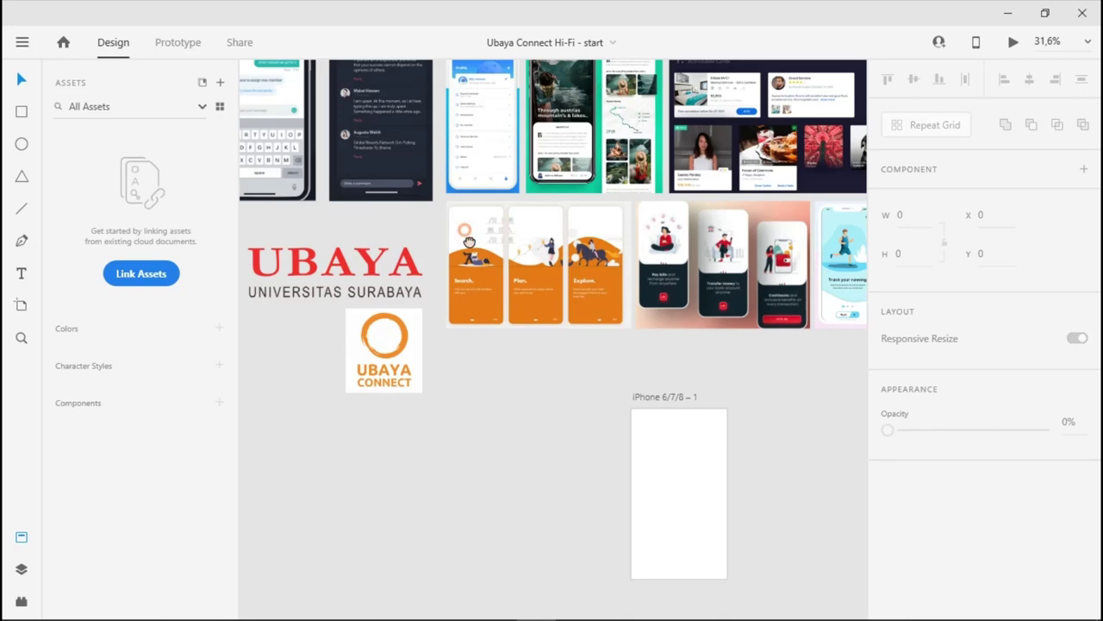
# - Examine the Ubaya logos, the blank iPhone artboard and the reference rows in the Ubaya Connect Hi-Fi - start document
pyautogui.scroll(2, 447, 208)
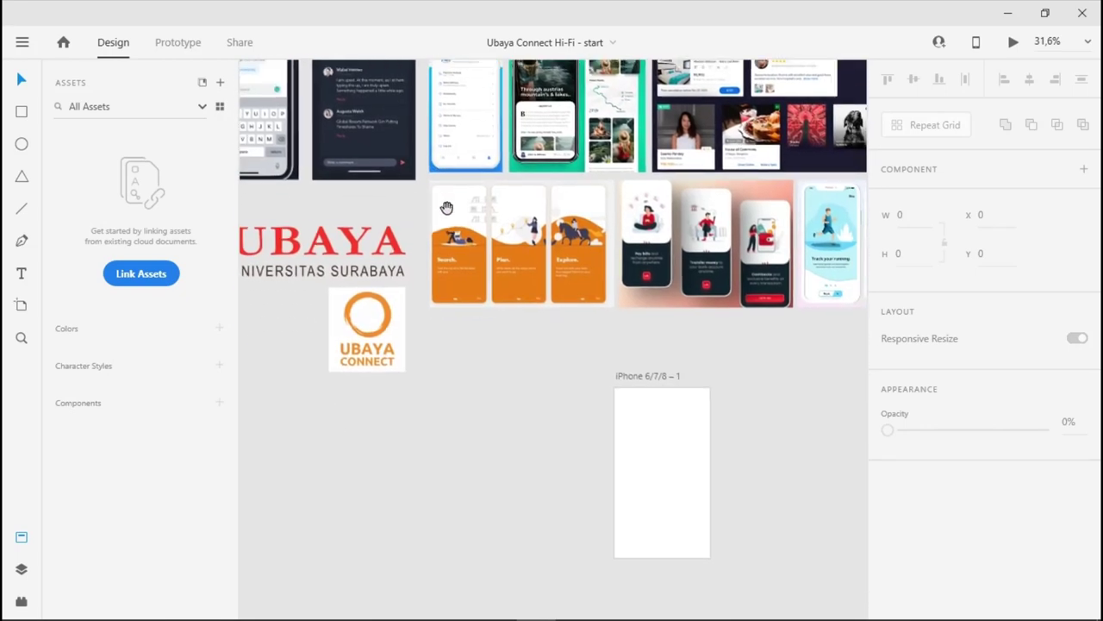
pyautogui.moveTo(446, 208); pyautogui.dragTo(462, 193)
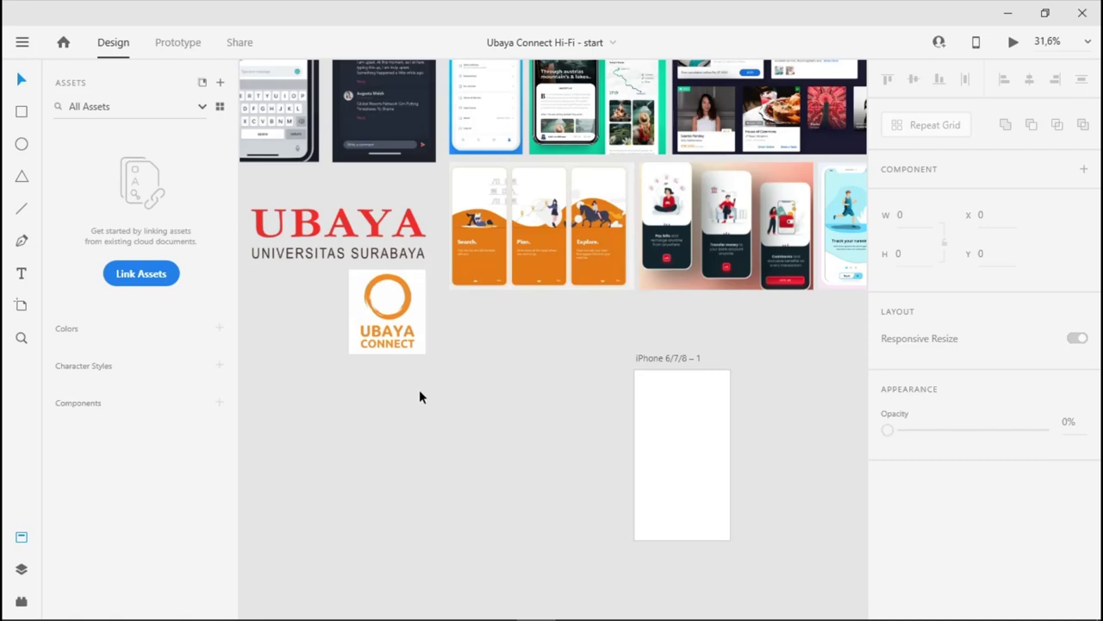
pyautogui.scroll(5, 419, 388)
pyautogui.hscroll(5, 419, 388)
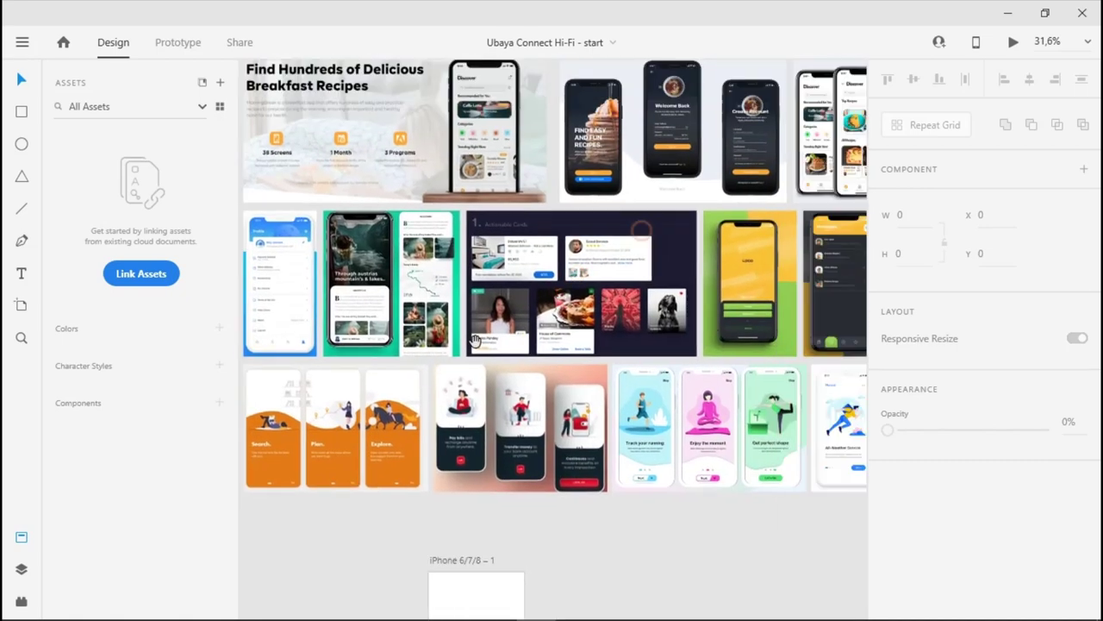
pyautogui.scroll(-4, 545, 381)
pyautogui.hscroll(3, 546, 381)
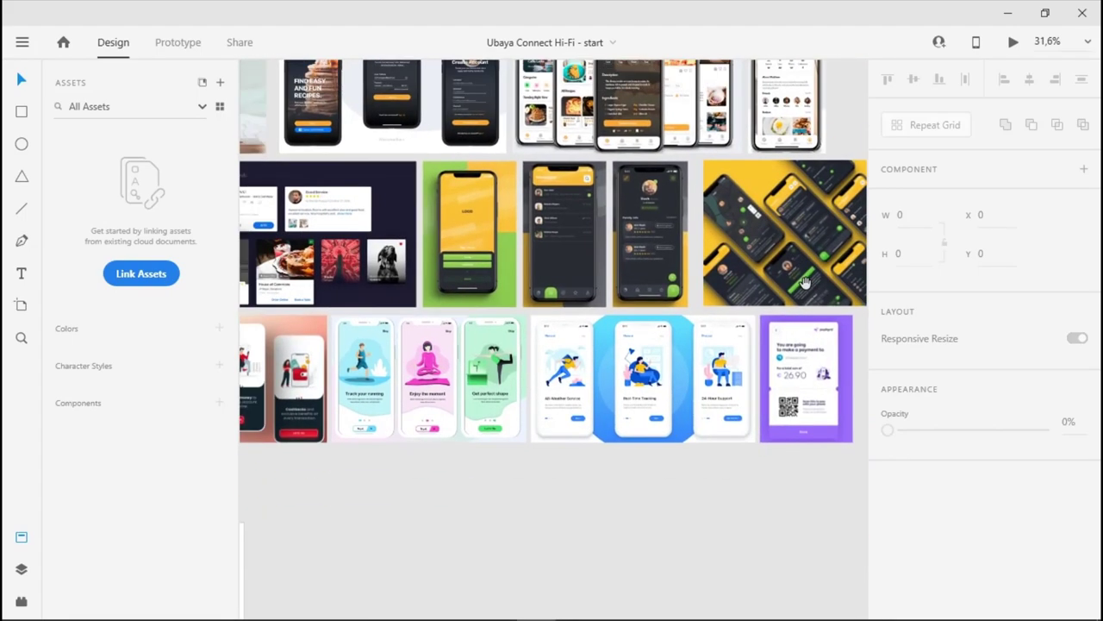
# - Switch to Chrome, bring up the Flat UI Colors site and browse its collection of colour palettes
pyautogui.hotkey('alt', 'Tab')
pyautogui.hotkey('alt', 'Tab')
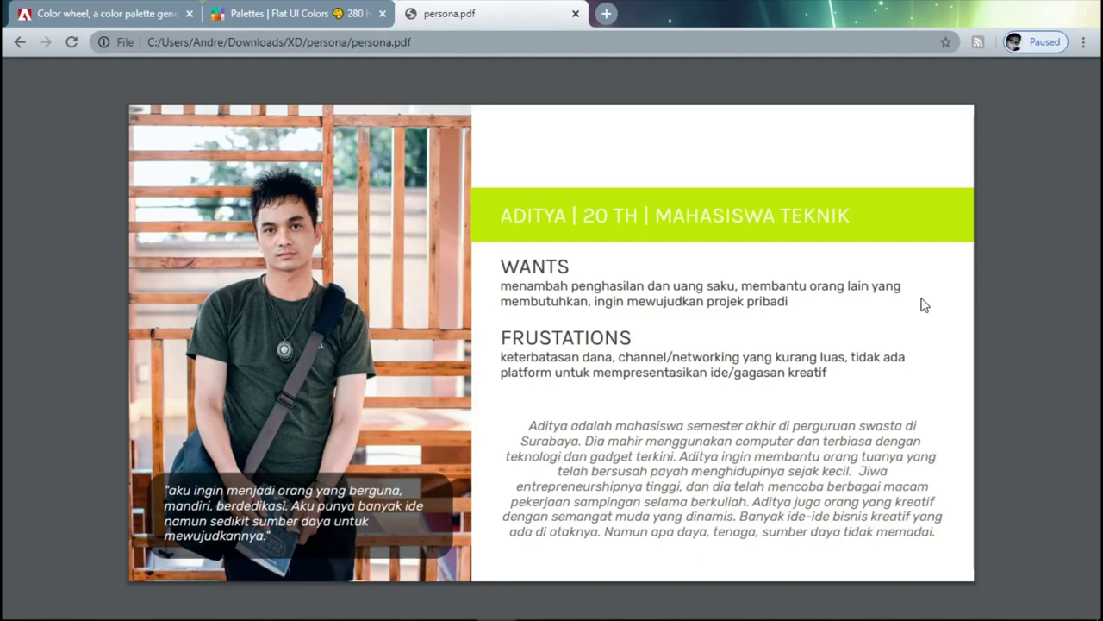
pyautogui.click(293, 13)
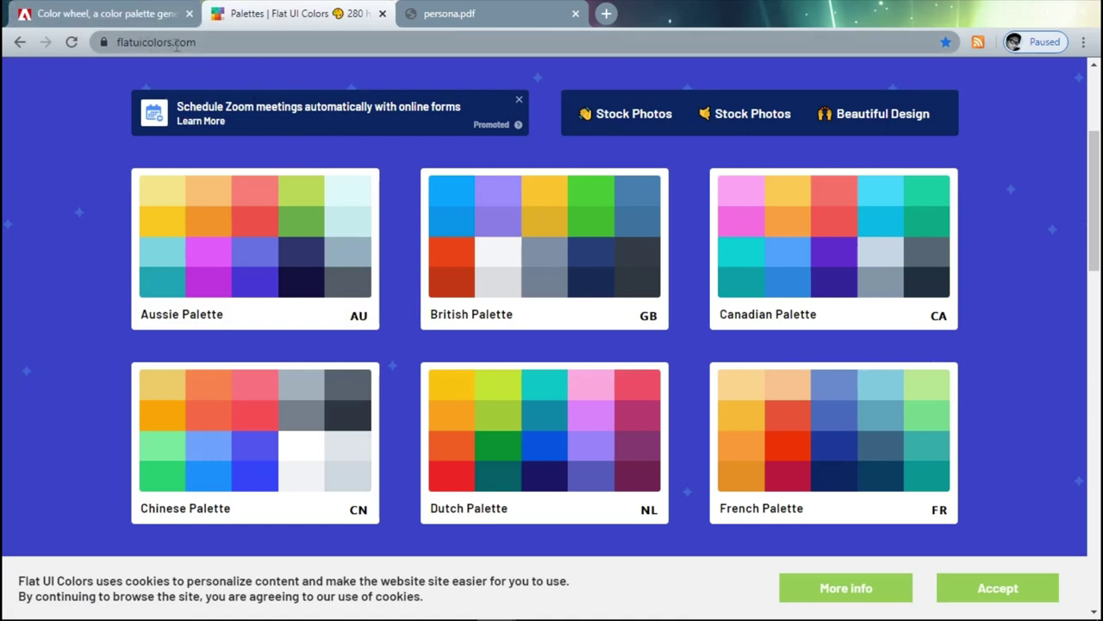
pyautogui.scroll(-4, 581, 322)
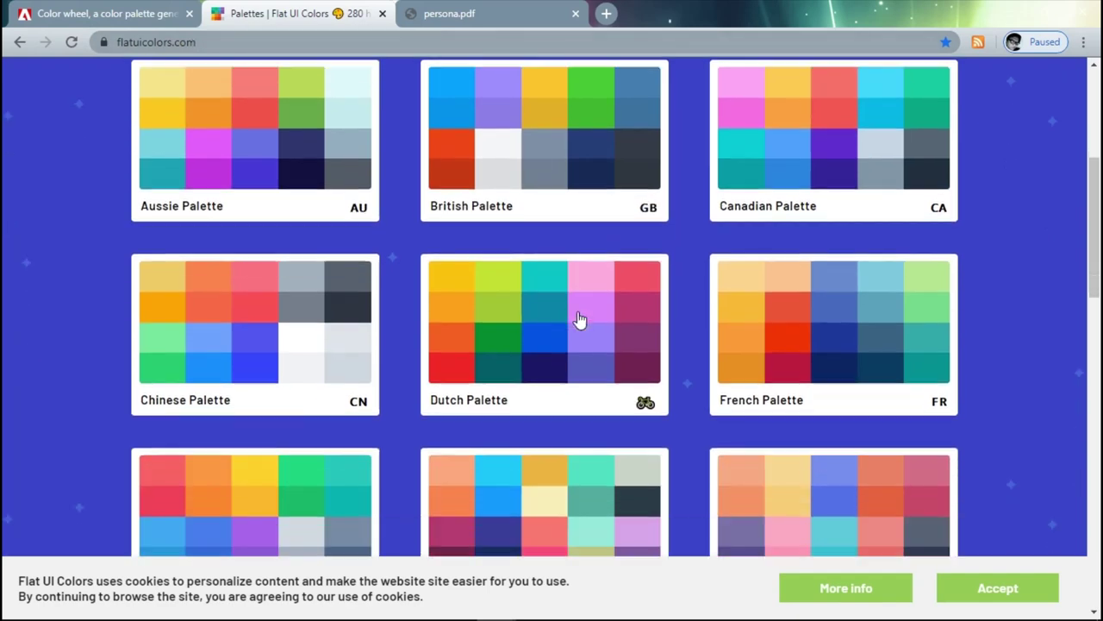
pyautogui.scroll(-4, 595, 397)
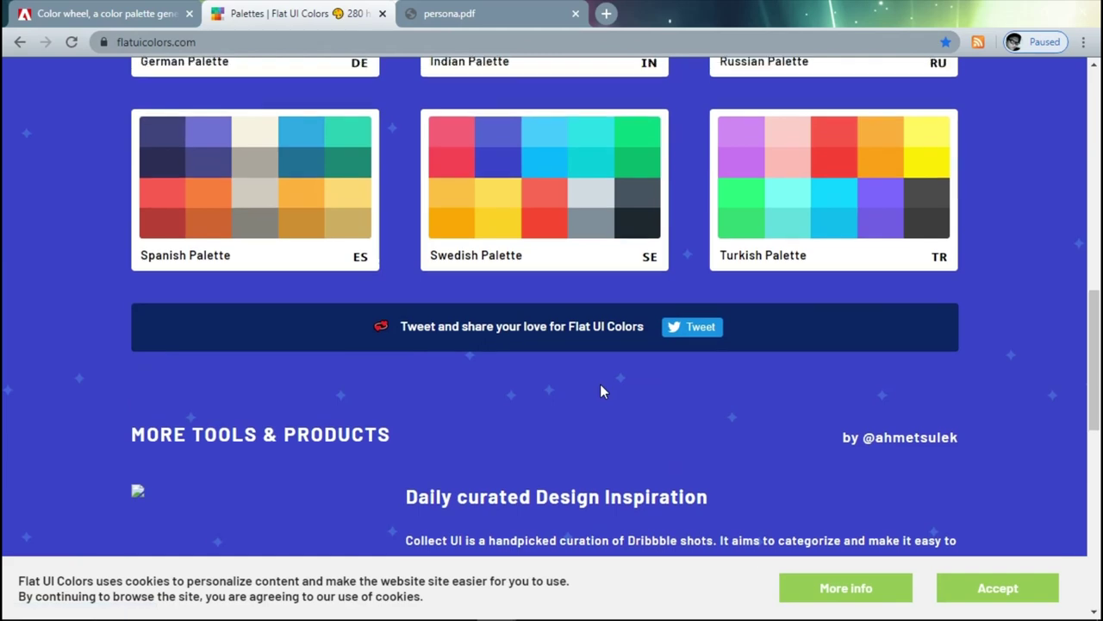
pyautogui.scroll(14, 600, 391)
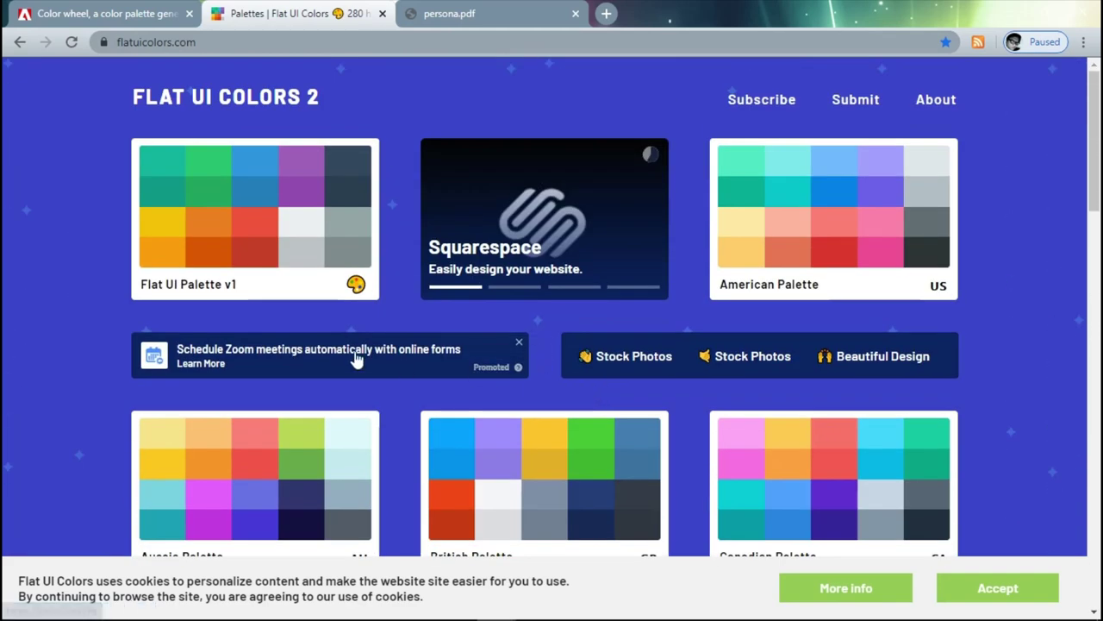
pyautogui.scroll(-2, 664, 414)
pyautogui.scroll(-3, 456, 362)
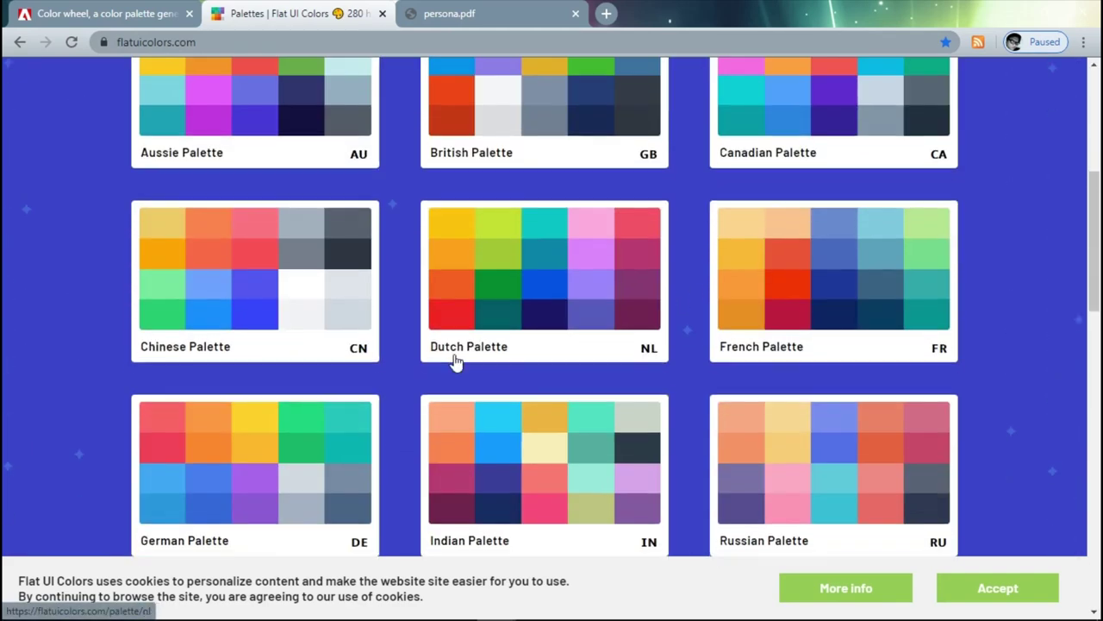
pyautogui.scroll(-3, 384, 327)
# - Open the German Palette, try copying its Lighter Purple and Beniukon Bronze swatches, and bring up the Adobe Color wheel page
pyautogui.click(268, 311)
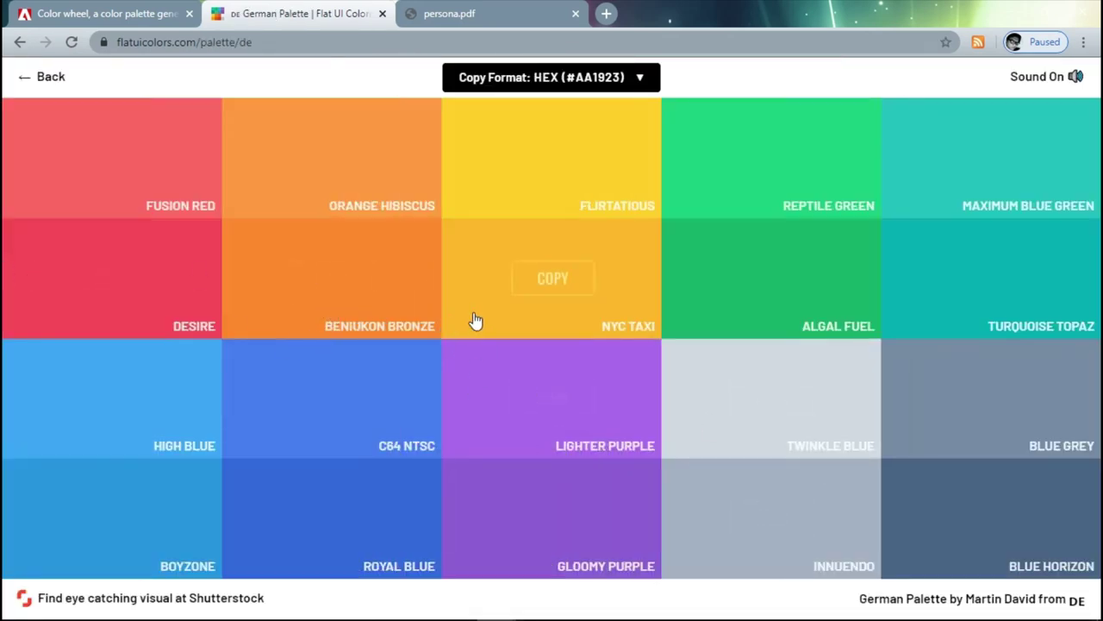
pyautogui.click(565, 392)
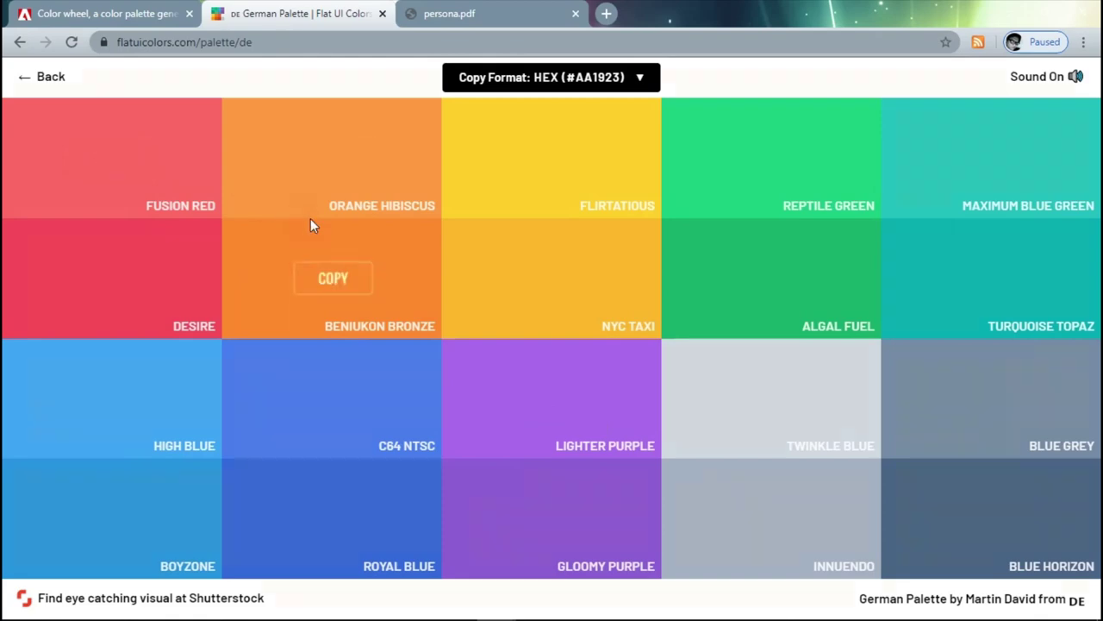
pyautogui.click(317, 277)
pyautogui.click(78, 17)
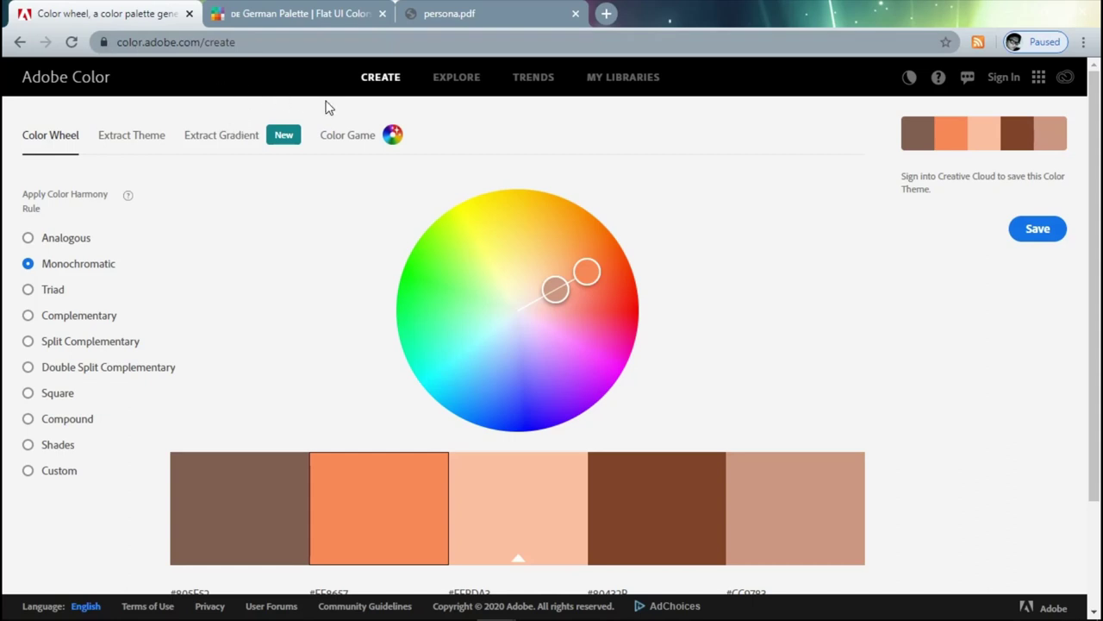
# - Switch to Adobe XD and draw a borderless 51 by 51 square beside the Ubaya Connect logo
pyautogui.hotkey('alt', 'Tab')
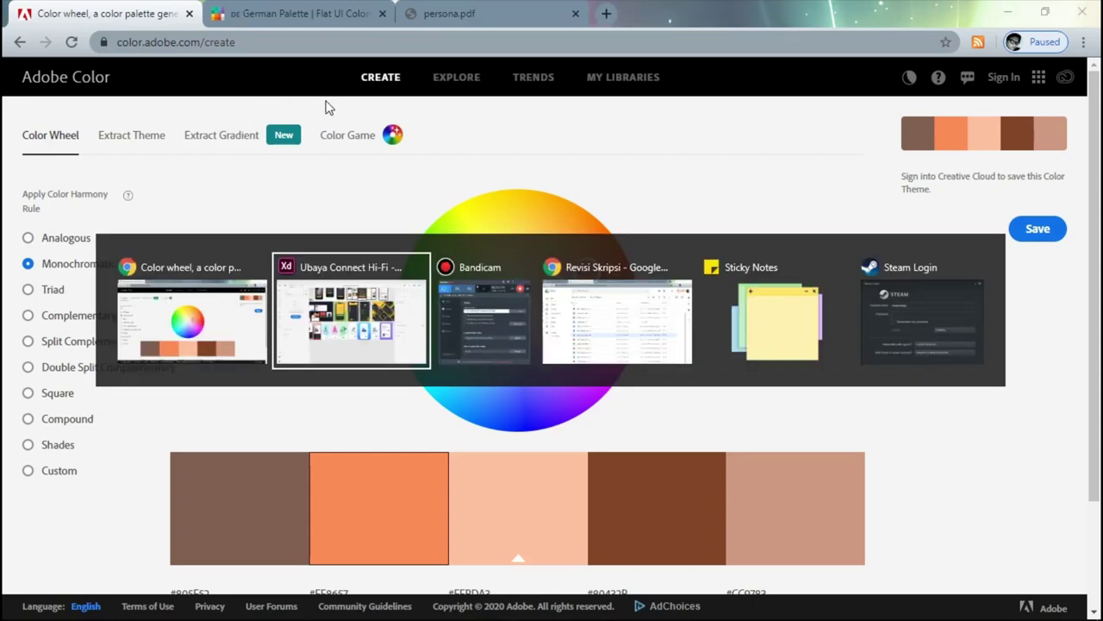
pyautogui.scroll(3, 785, 272)
pyautogui.scroll(5, 561, 382)
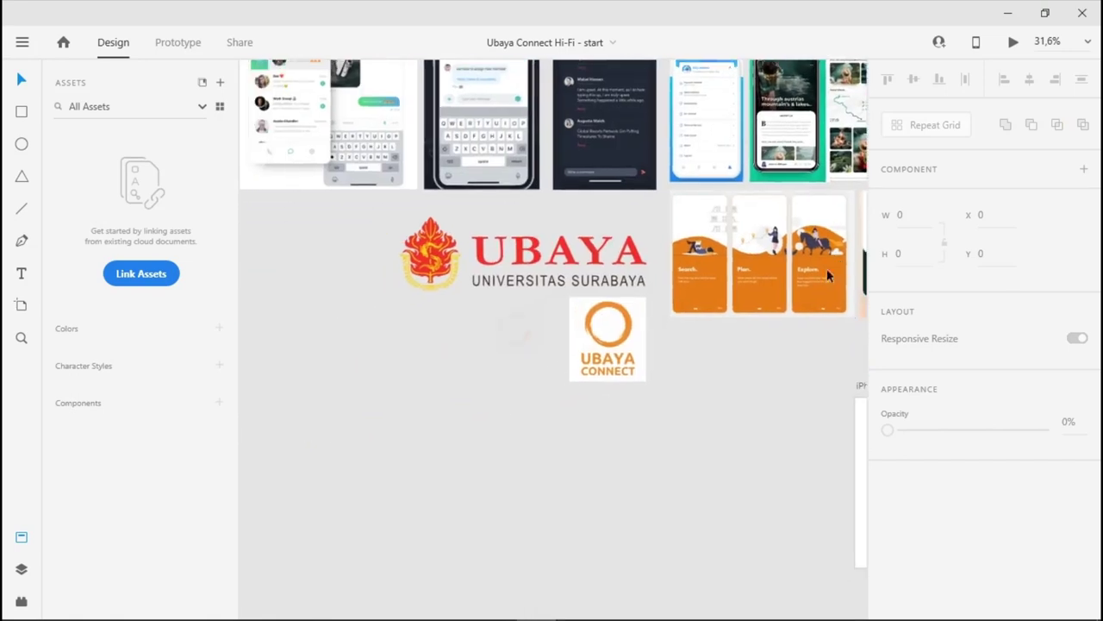
pyautogui.scroll(3, 480, 343)
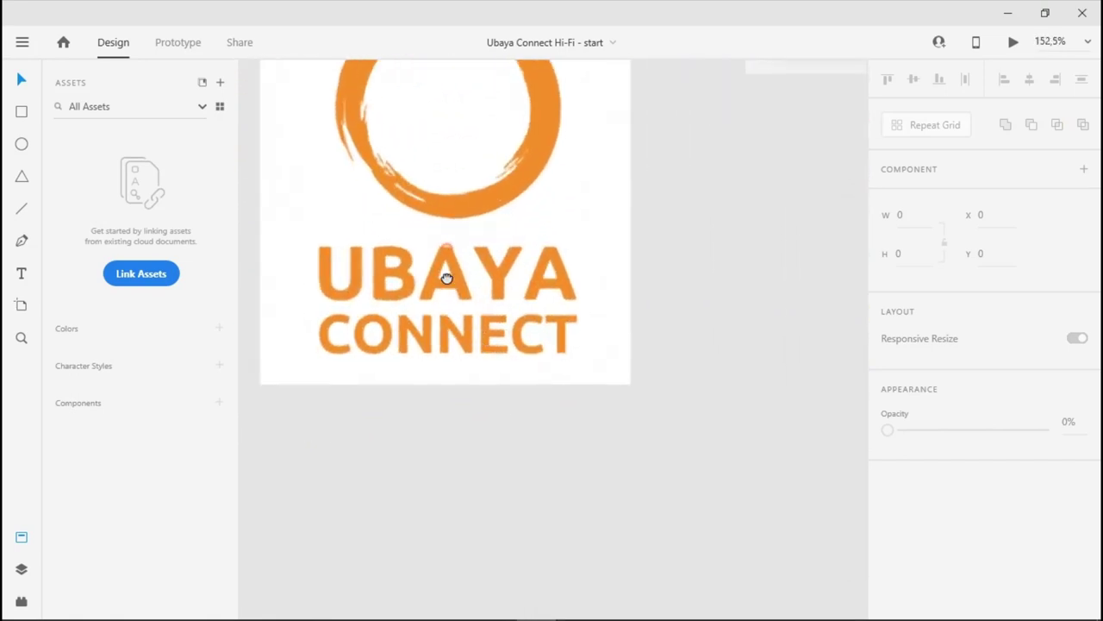
pyautogui.scroll(1, 438, 253)
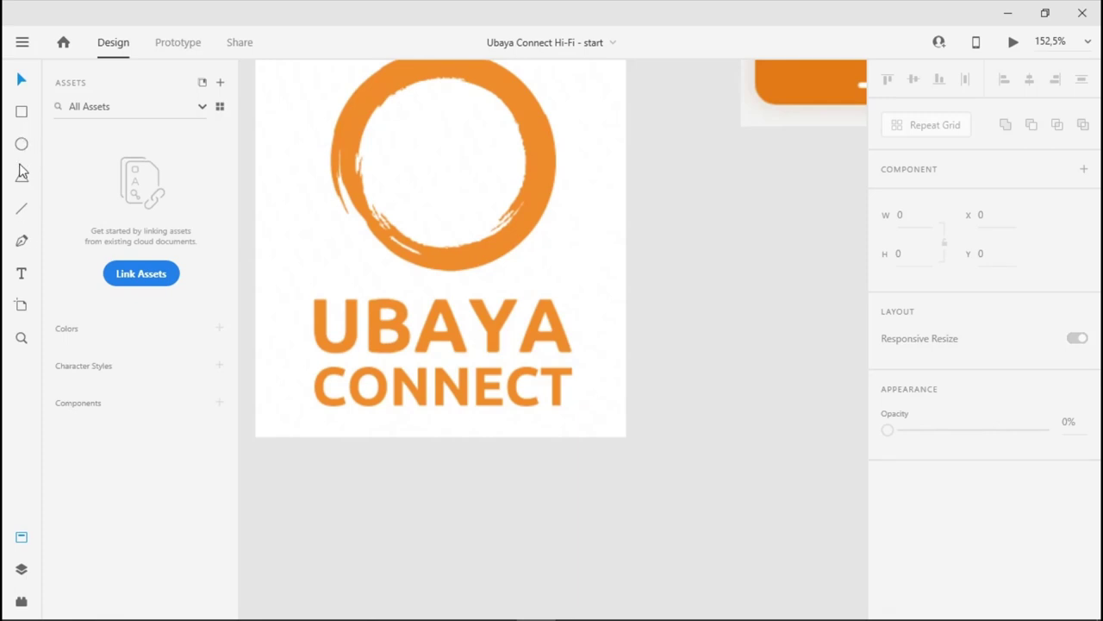
pyautogui.click(22, 112)
pyautogui.moveTo(686, 235); pyautogui.dragTo(755, 297)
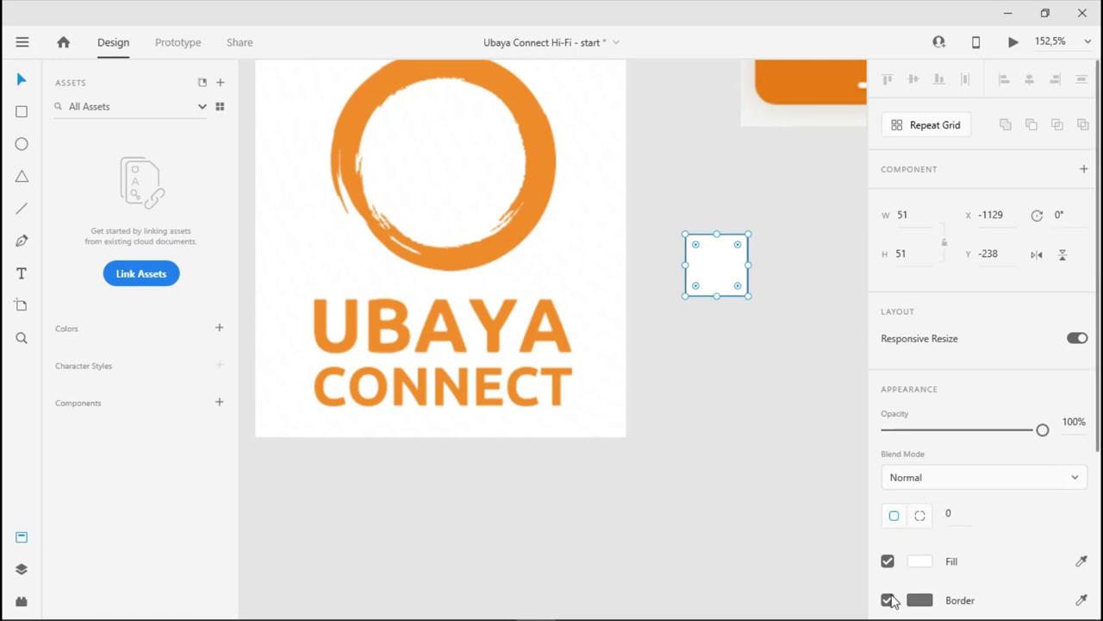
pyautogui.click(889, 600)
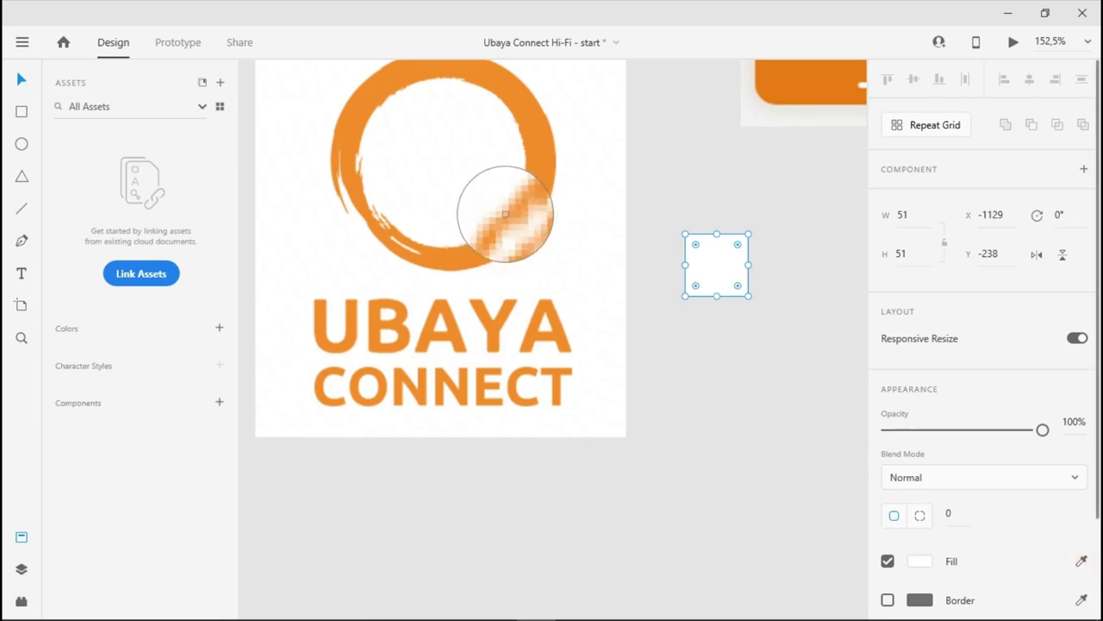
# - Fill the square with the orange sampled from the logo's ring and copy its hex code #EF8B2B
pyautogui.click(498, 241)
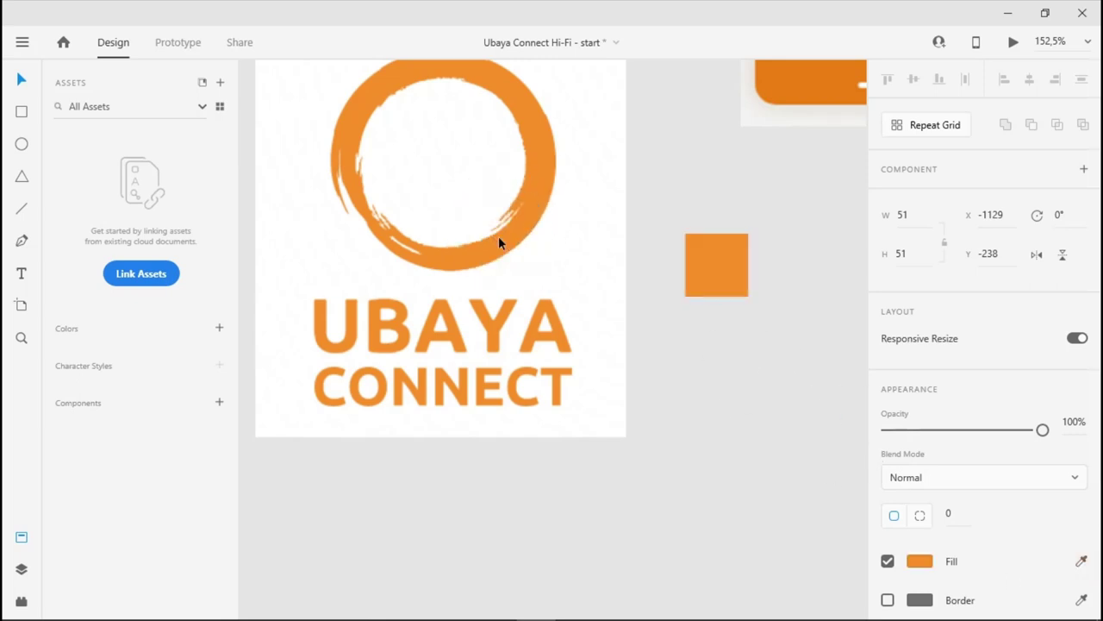
pyautogui.click(980, 571)
pyautogui.click(931, 565)
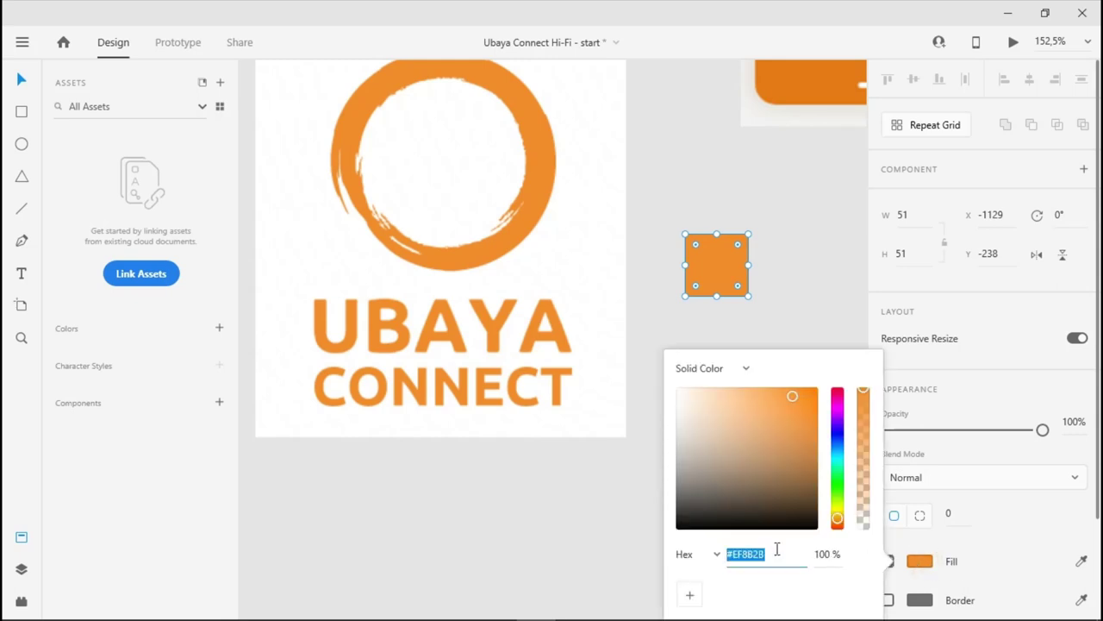
pyautogui.moveTo(777, 549); pyautogui.dragTo(728, 552)
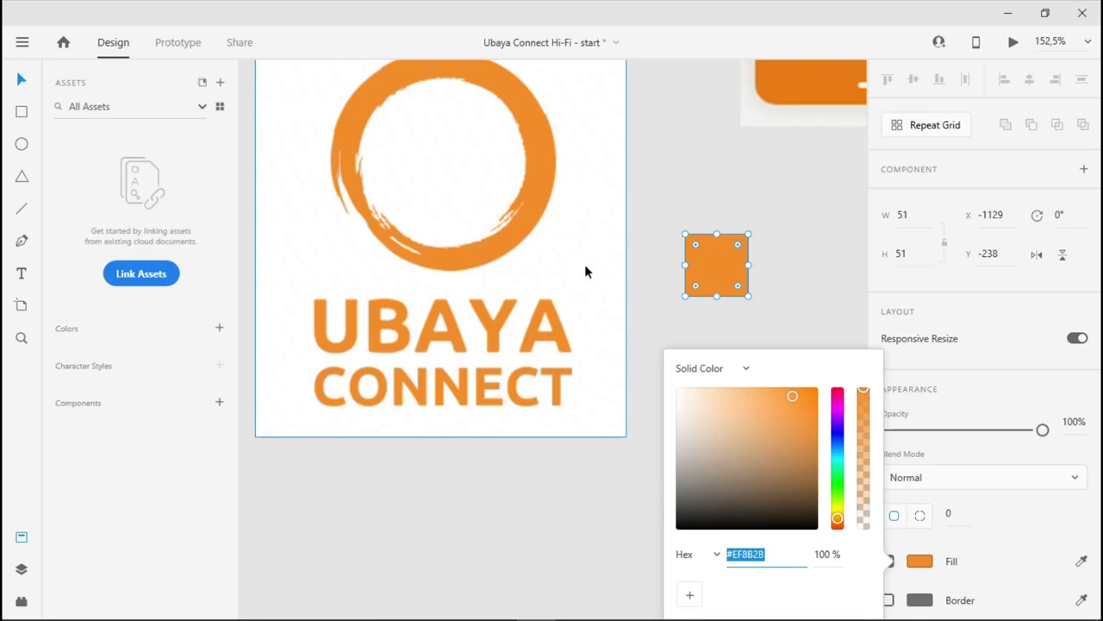
# - Switch to Adobe Color in Chrome and set the theme's middle base colour to #EF8B2B
pyautogui.hotkey('alt', 'Tab')
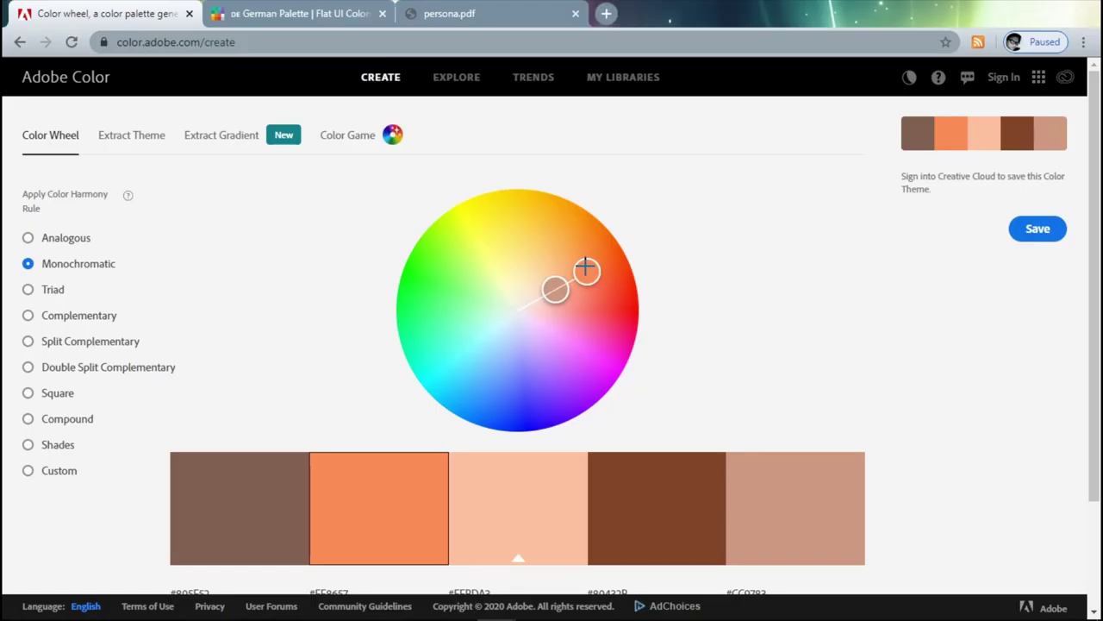
pyautogui.scroll(-2, 509, 239)
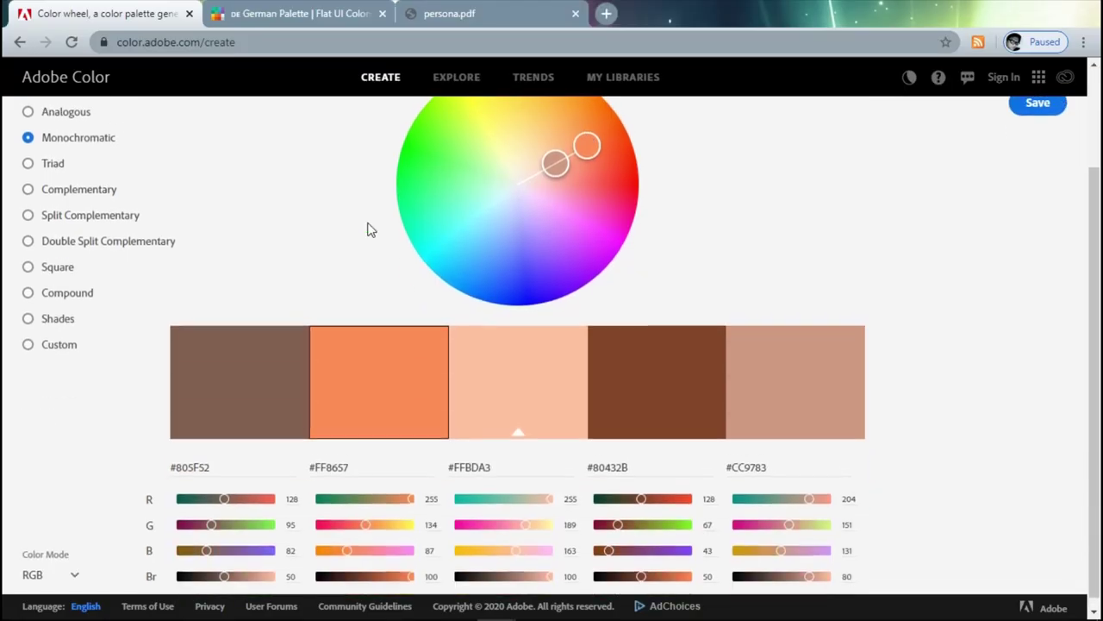
pyautogui.scroll(1, 369, 229)
pyautogui.scroll(-1, 555, 299)
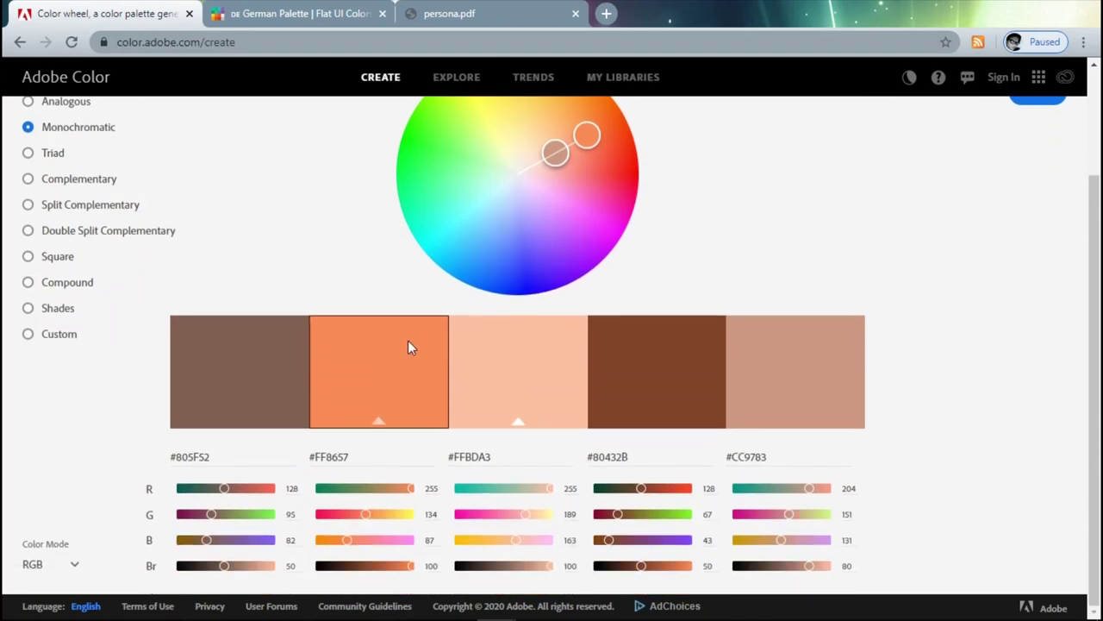
pyautogui.click(343, 454)
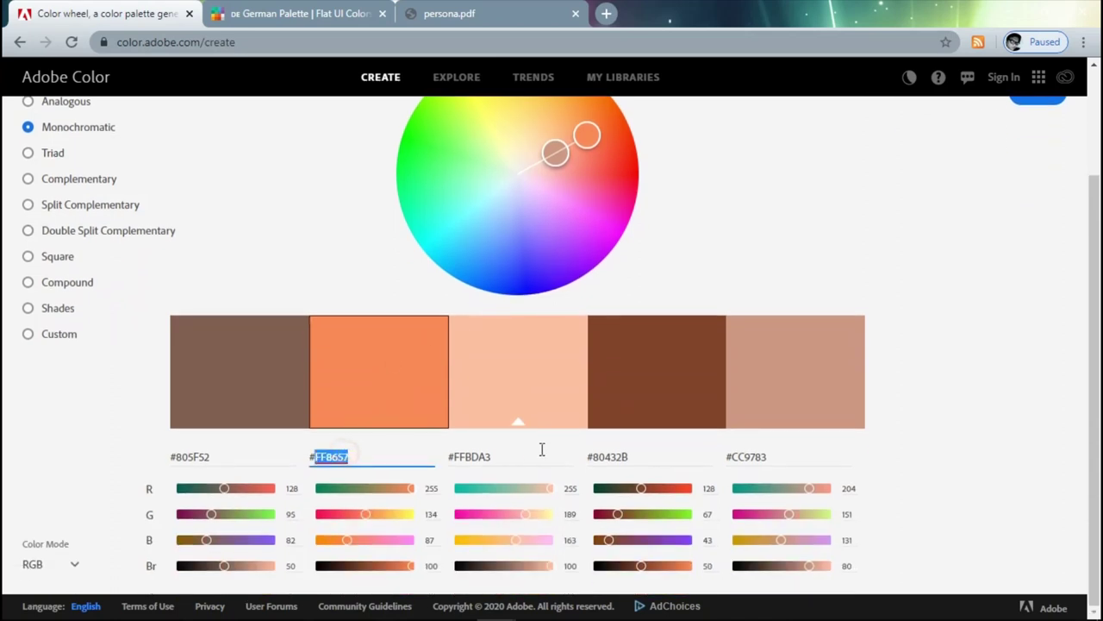
pyautogui.click(498, 461)
pyautogui.write('#EF8B2B')
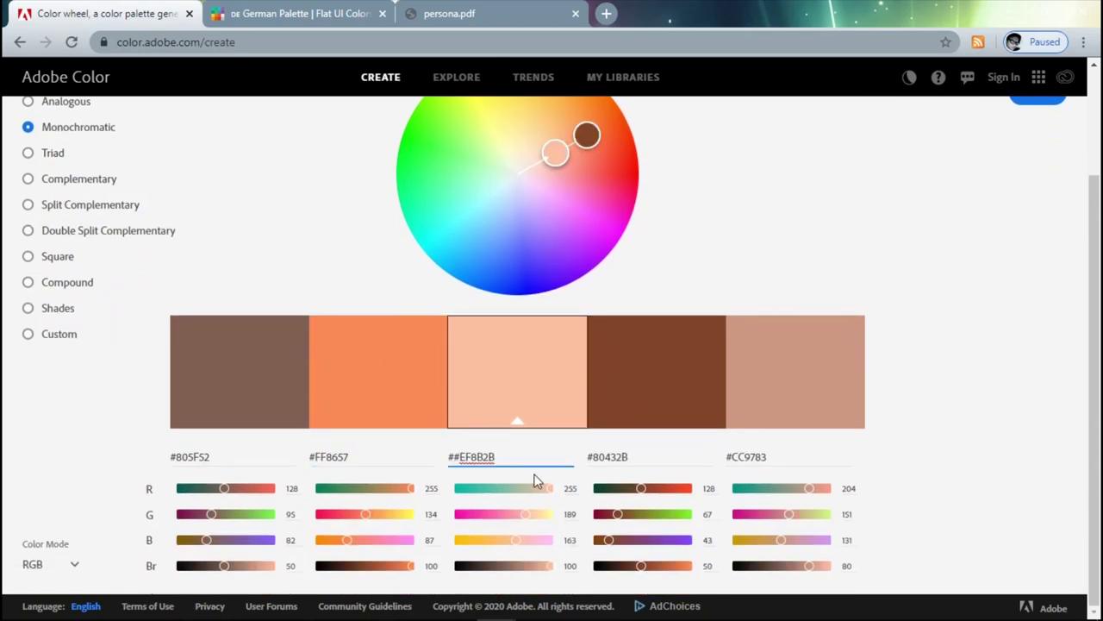
pyautogui.press('Delete')
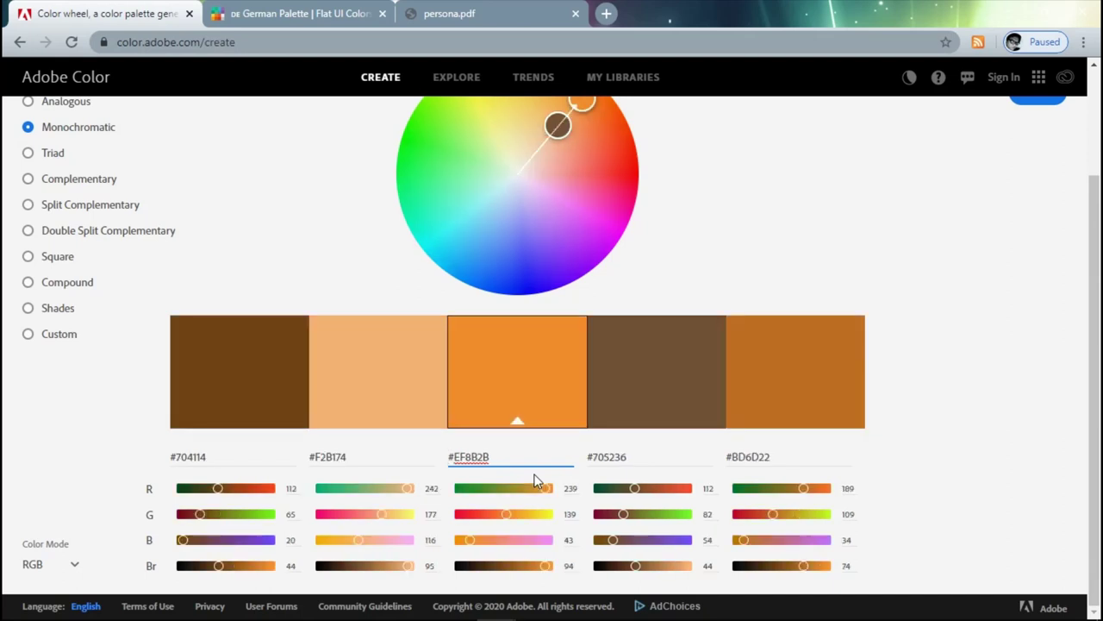
# - Try the Triad and Monochromatic harmony rules on the orange base colour and apply the Analogous rule
pyautogui.scroll(1, 496, 293)
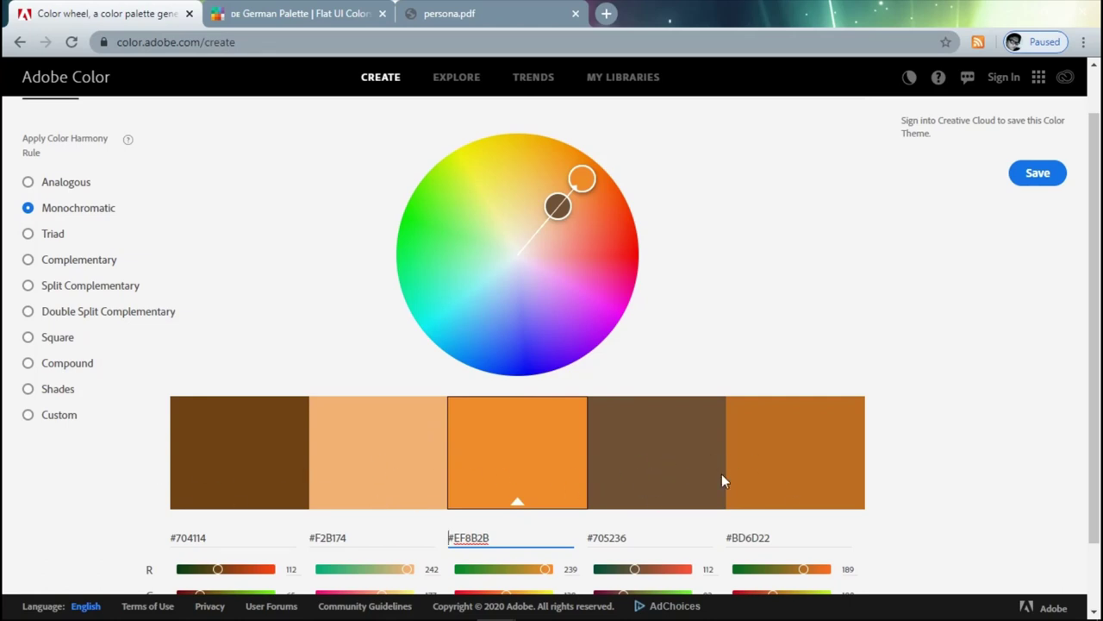
pyautogui.click(30, 234)
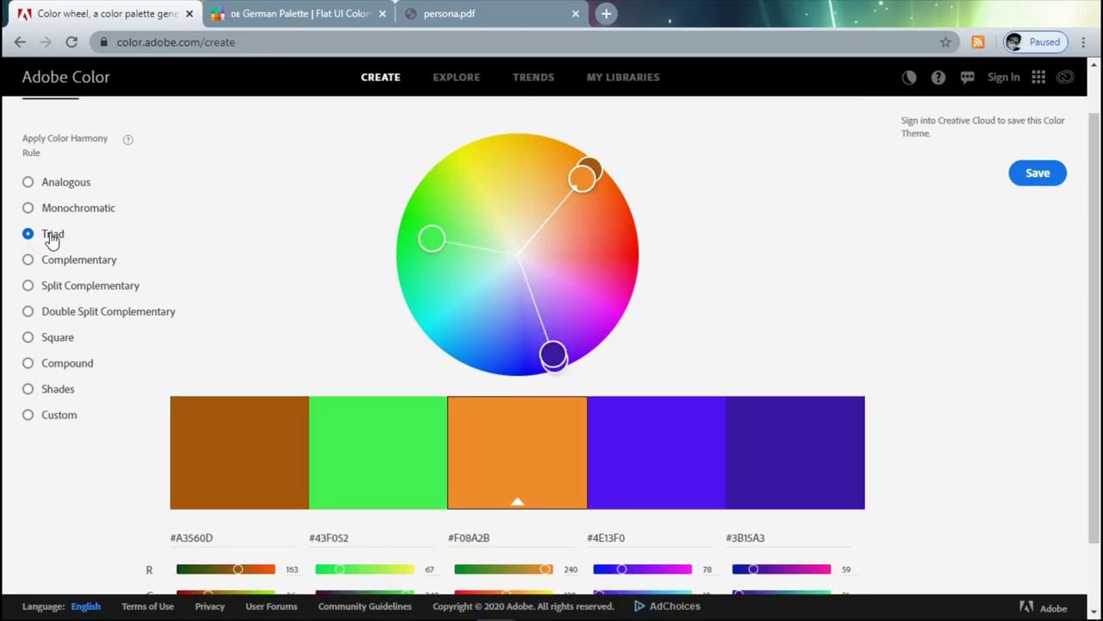
pyautogui.click(29, 207)
pyautogui.click(28, 182)
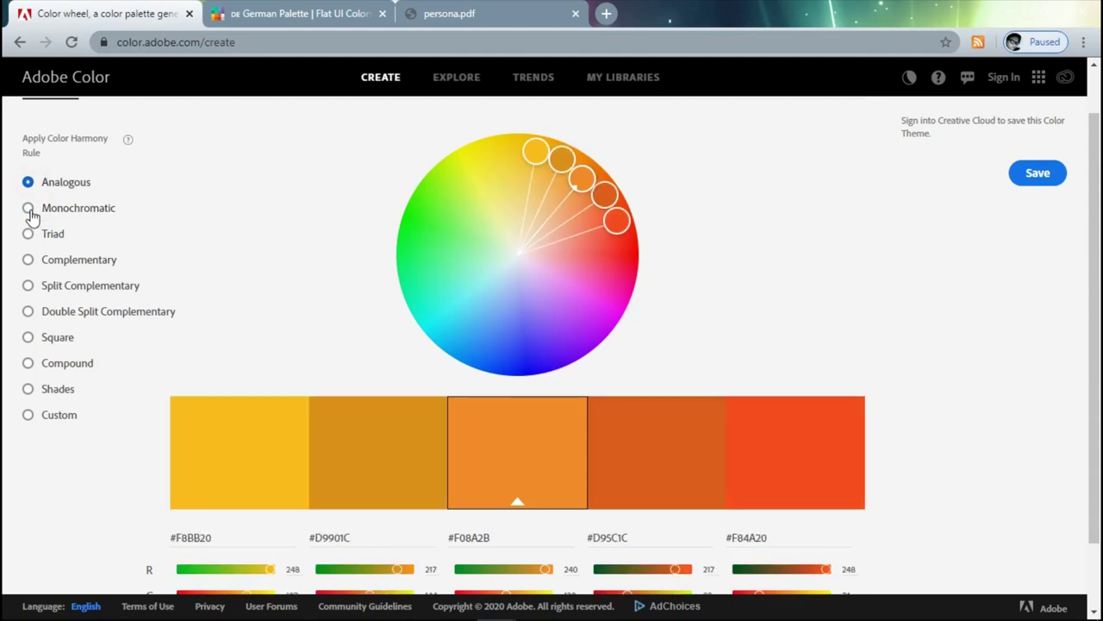
# - Try each remaining harmony rule on the orange base colour, from Monochromatic and Triad through Square, Compound, Shades and Custom
pyautogui.click(29, 211)
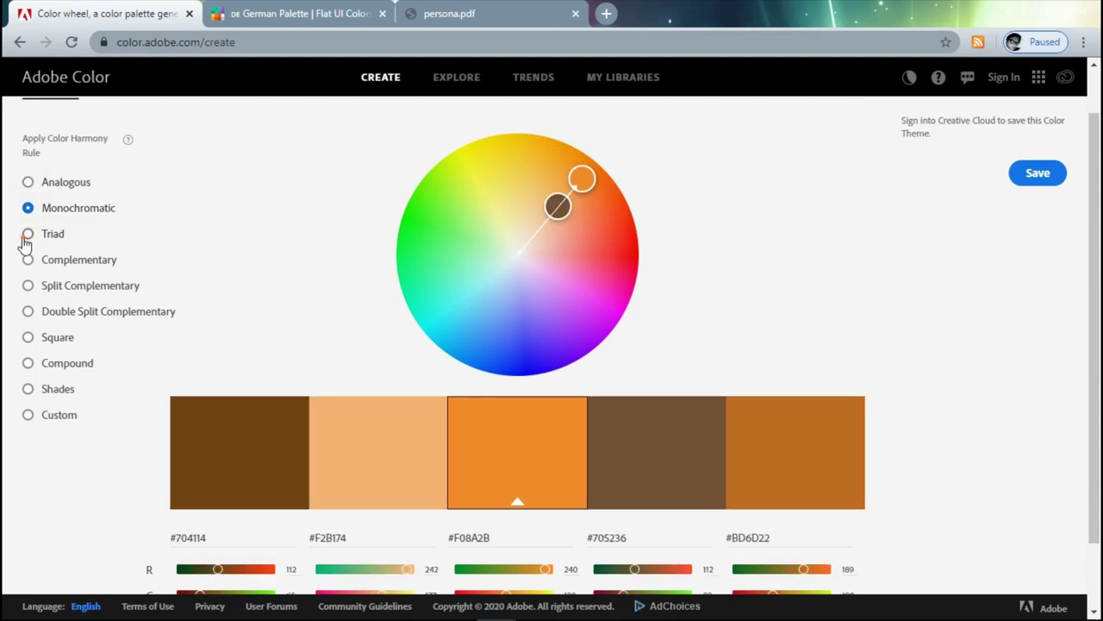
pyautogui.click(27, 237)
pyautogui.click(25, 269)
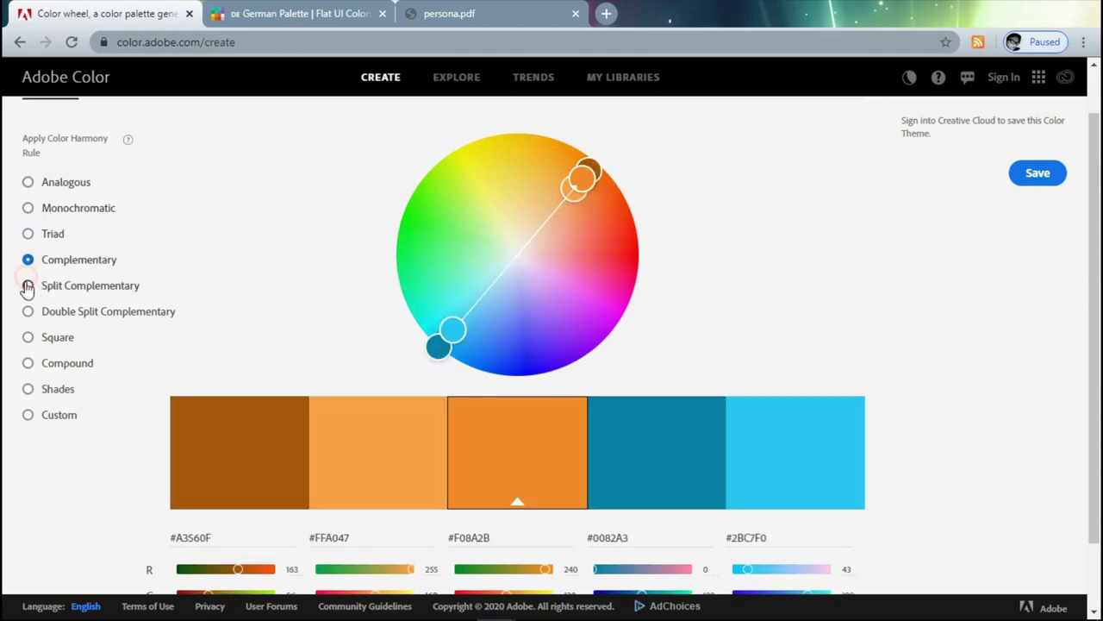
pyautogui.click(27, 285)
pyautogui.click(30, 312)
pyautogui.click(29, 337)
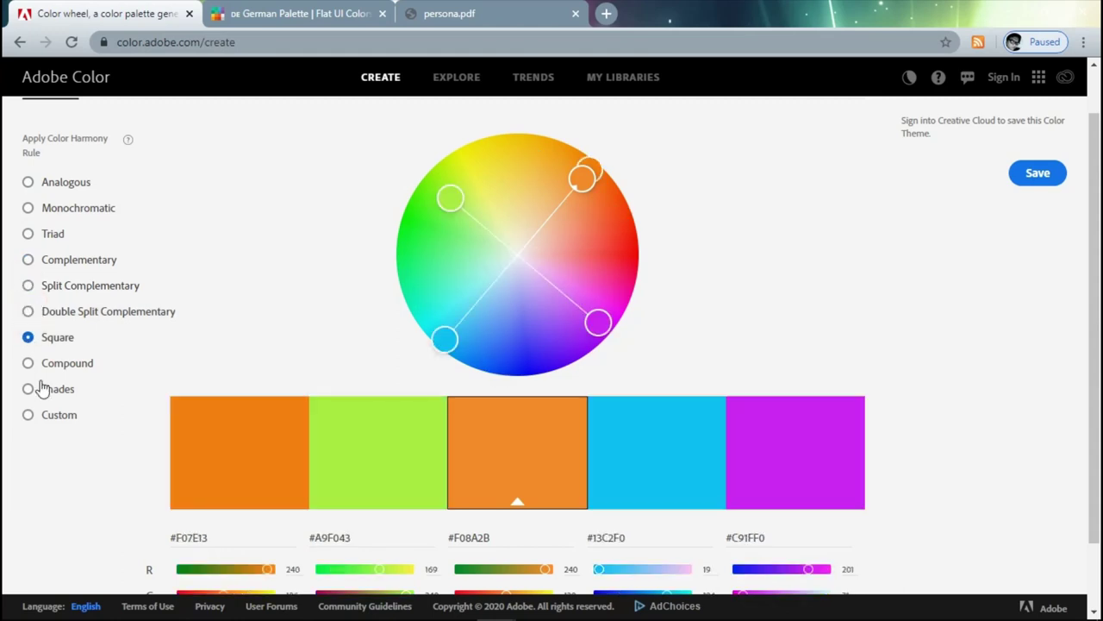
pyautogui.click(28, 365)
pyautogui.click(28, 390)
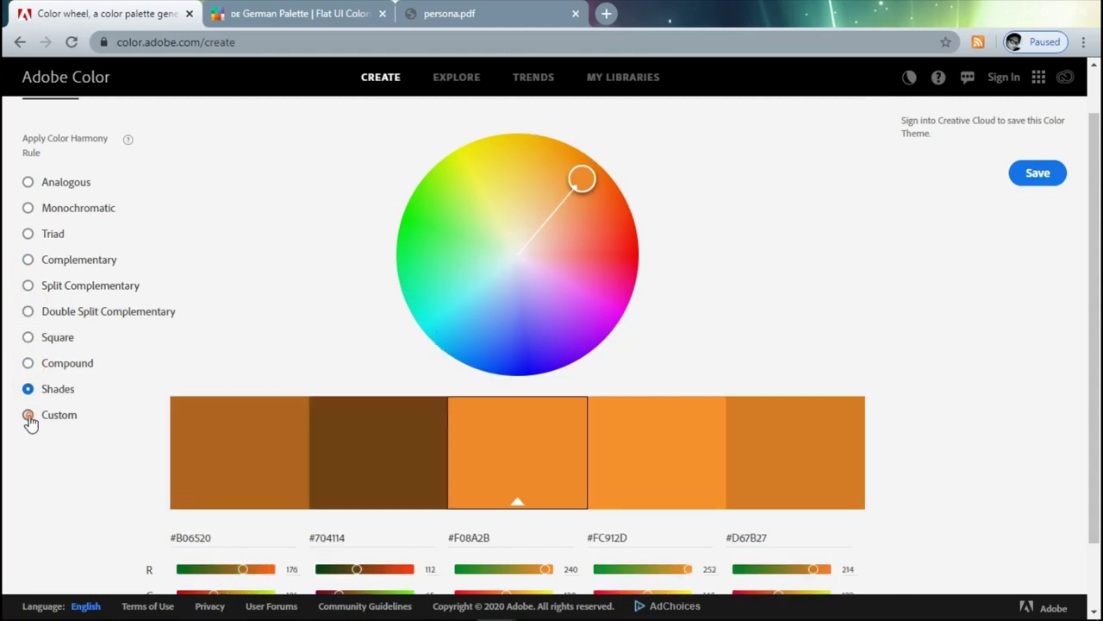
pyautogui.click(30, 417)
# - Compare the Triad, Monochromatic, Analogous, Complementary and Split Complementary rules on the orange base colour once more
pyautogui.click(35, 231)
pyautogui.click(28, 208)
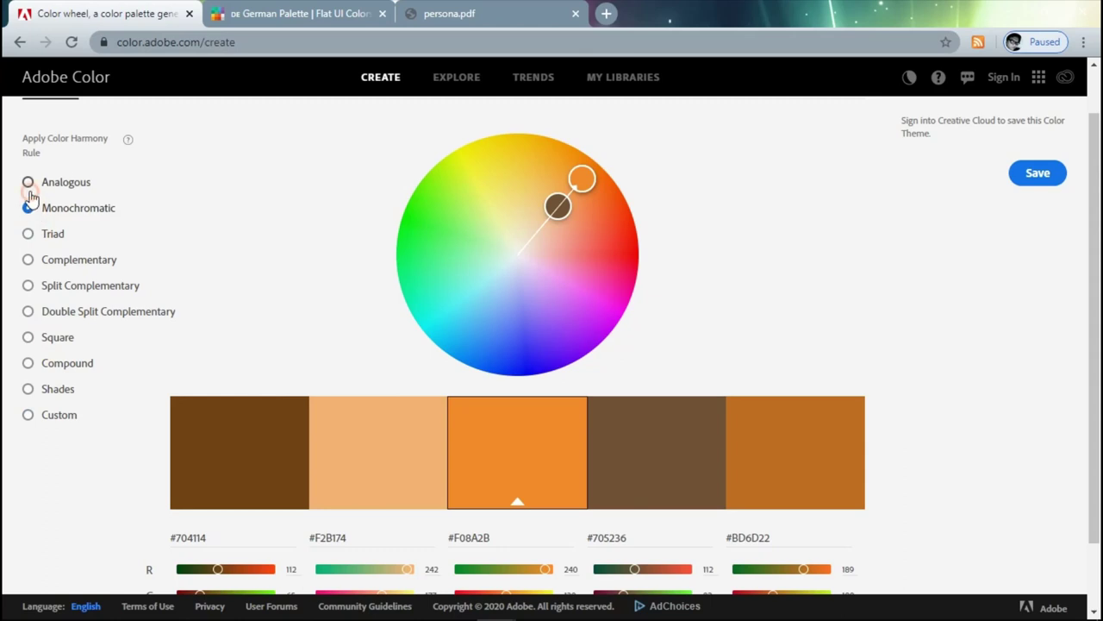
pyautogui.click(28, 182)
pyautogui.click(30, 210)
pyautogui.click(29, 235)
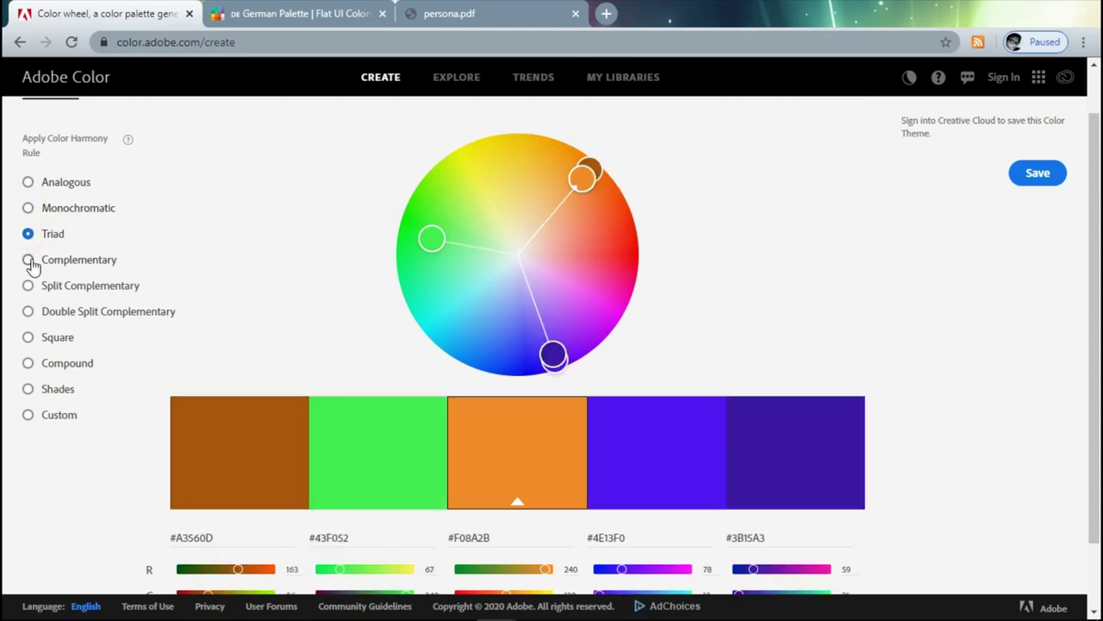
pyautogui.click(28, 259)
pyautogui.click(27, 285)
pyautogui.click(27, 233)
pyautogui.click(30, 208)
pyautogui.scroll(-1, 355, 286)
pyautogui.scroll(1, 57, 215)
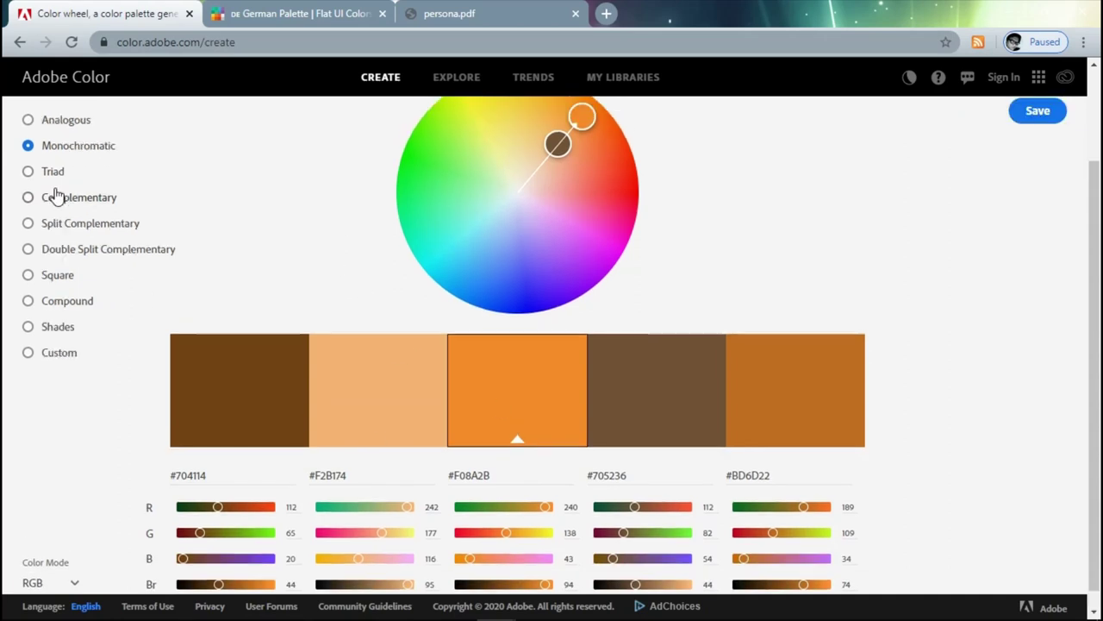
# - Apply the Complementary harmony rule to the orange base colour and review its swatches and RGB values
pyautogui.click(29, 235)
pyautogui.click(34, 209)
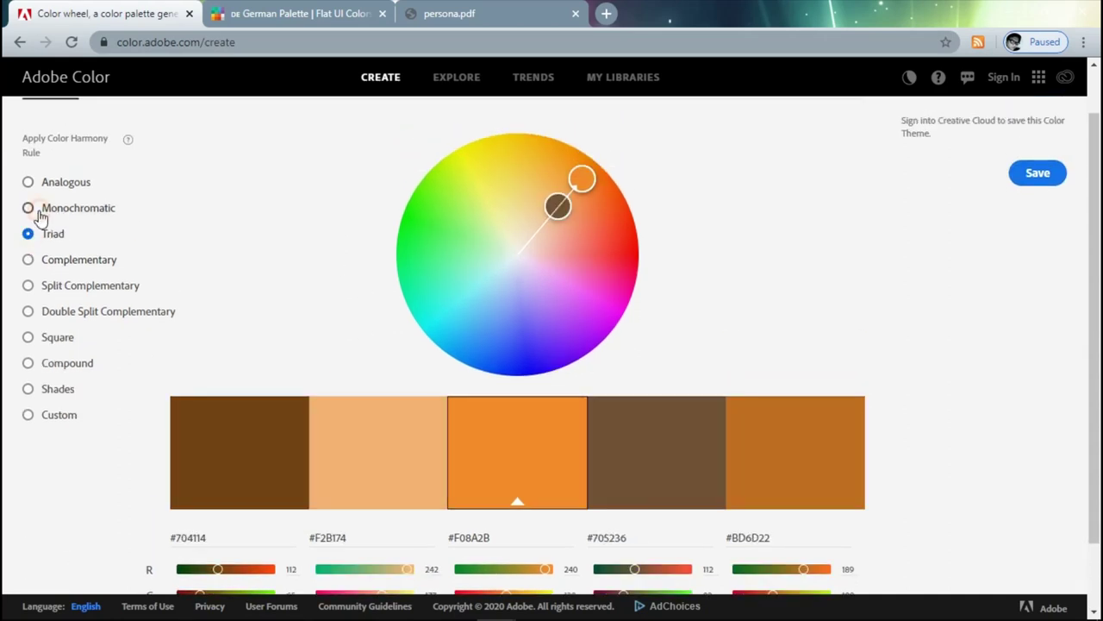
pyautogui.click(31, 234)
pyautogui.click(33, 260)
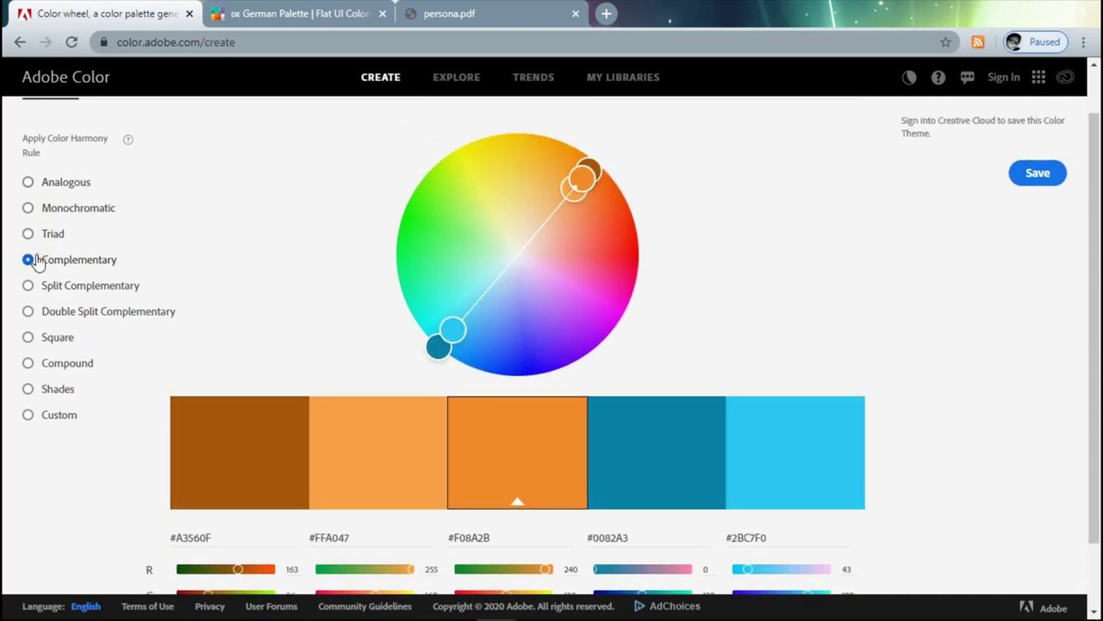
pyautogui.scroll(-1, 505, 341)
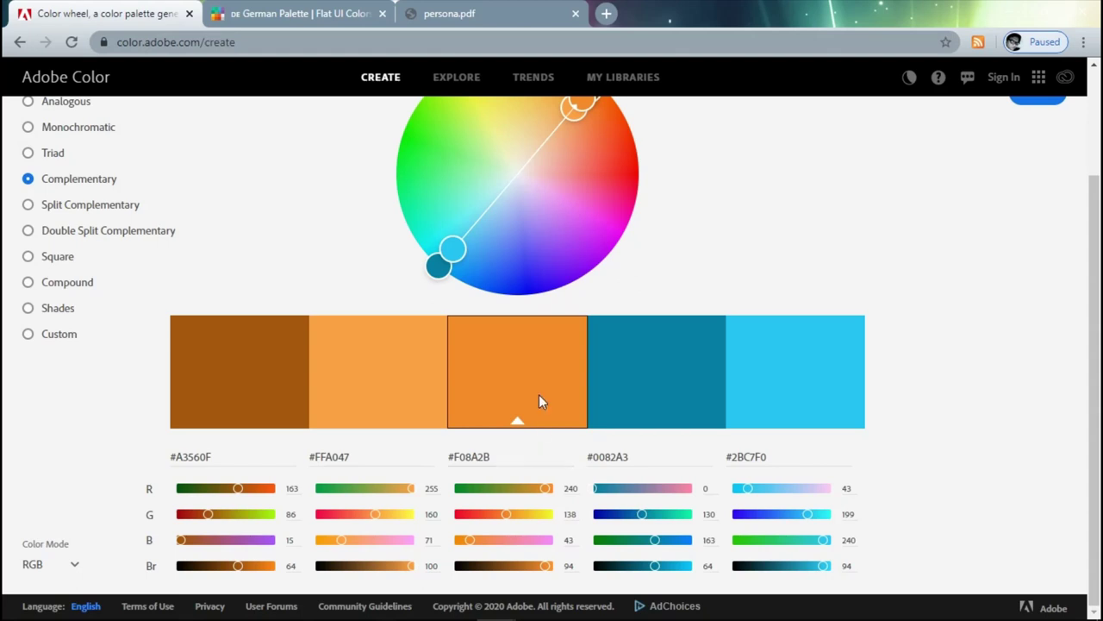
pyautogui.scroll(1, 309, 301)
pyautogui.scroll(1, 310, 295)
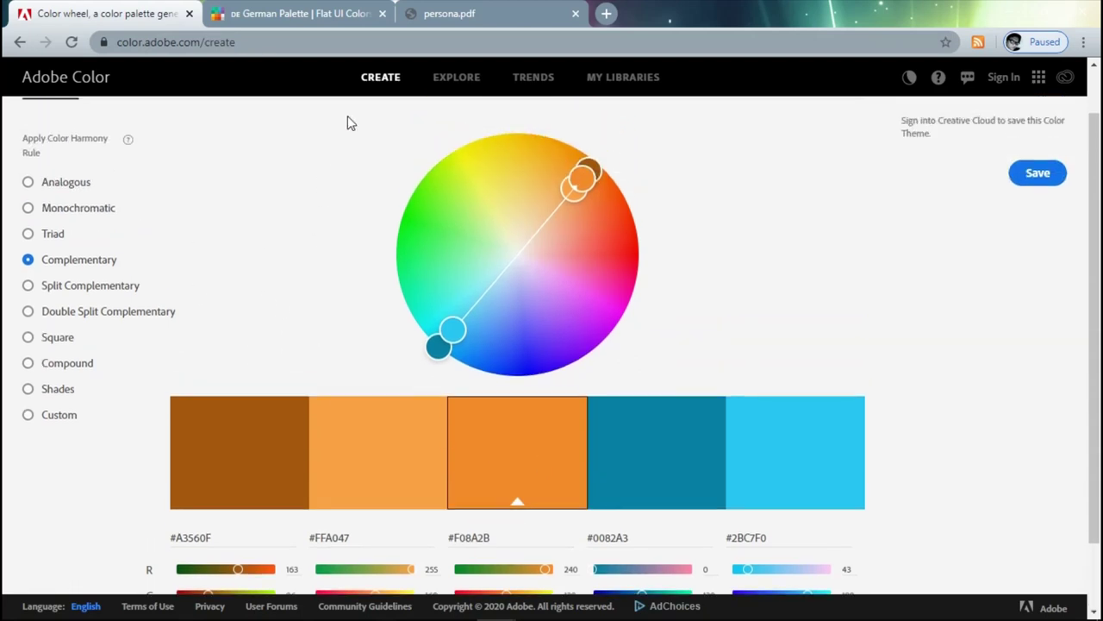
# - Open Adobe Color's Explore gallery and browse the first page of palettes
pyautogui.click(469, 82)
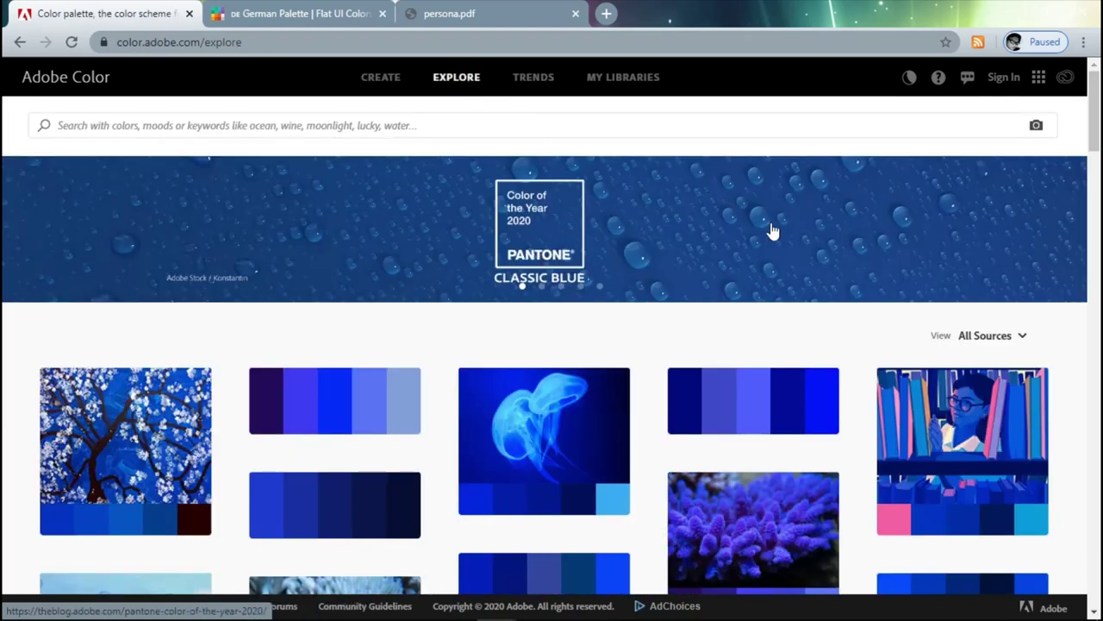
pyautogui.scroll(-3, 583, 224)
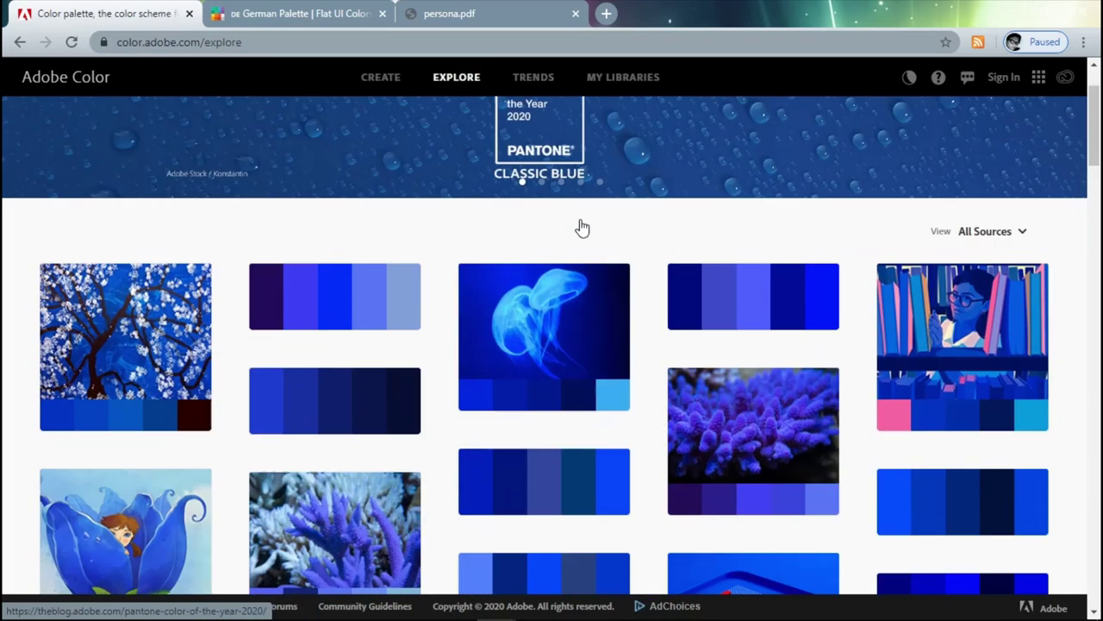
pyautogui.scroll(-3, 345, 227)
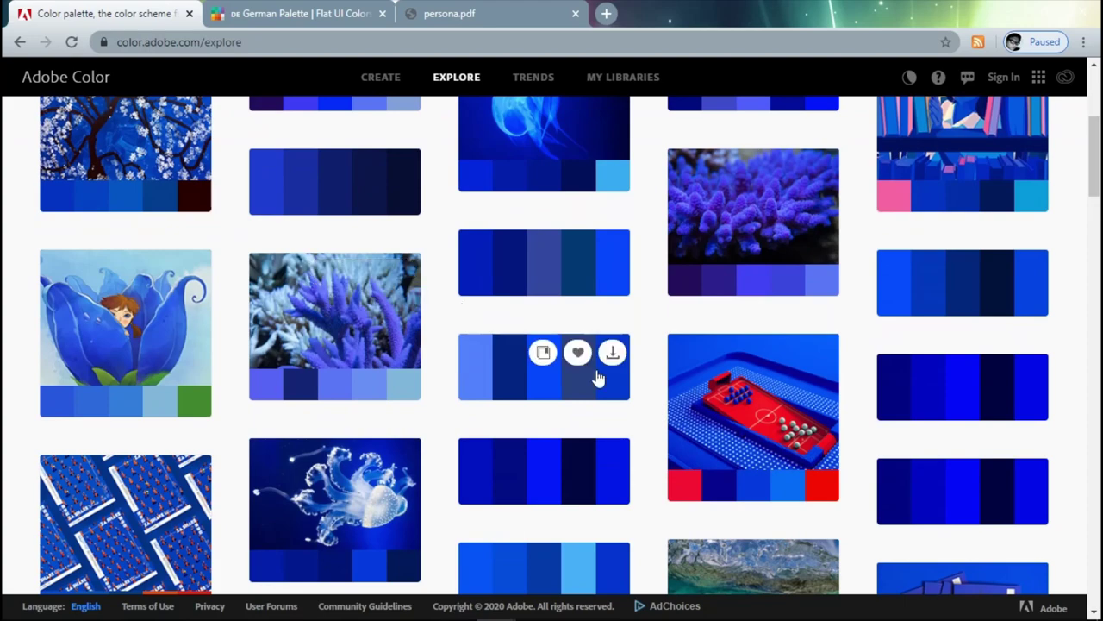
pyautogui.scroll(-4, 675, 389)
pyautogui.scroll(-1, 310, 392)
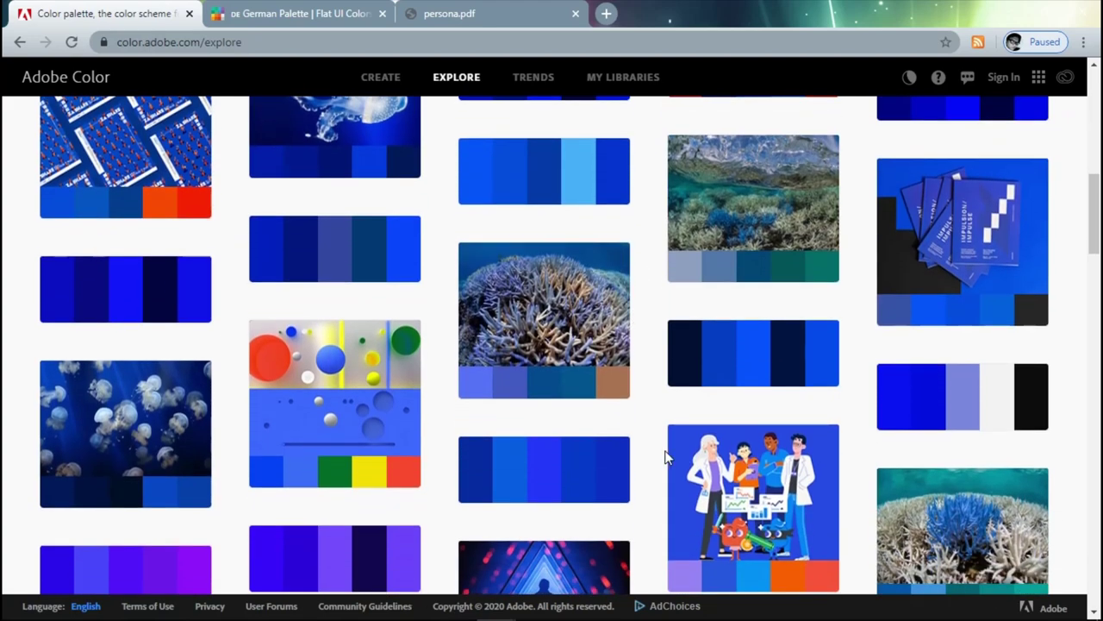
pyautogui.scroll(-2, 419, 419)
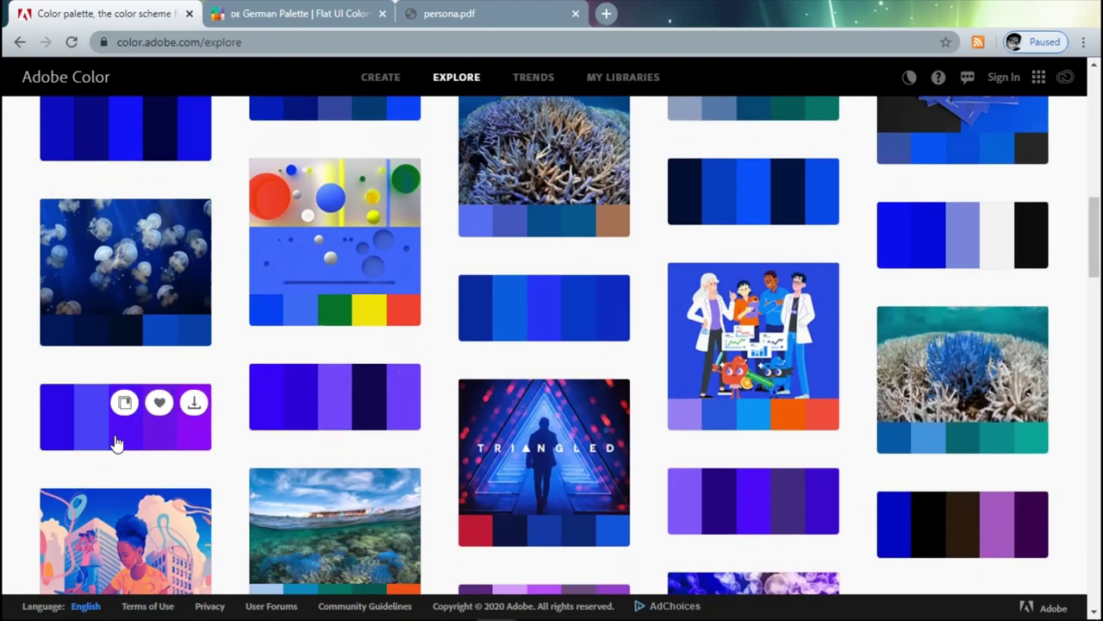
pyautogui.scroll(-9, 670, 374)
pyautogui.scroll(-20, 689, 410)
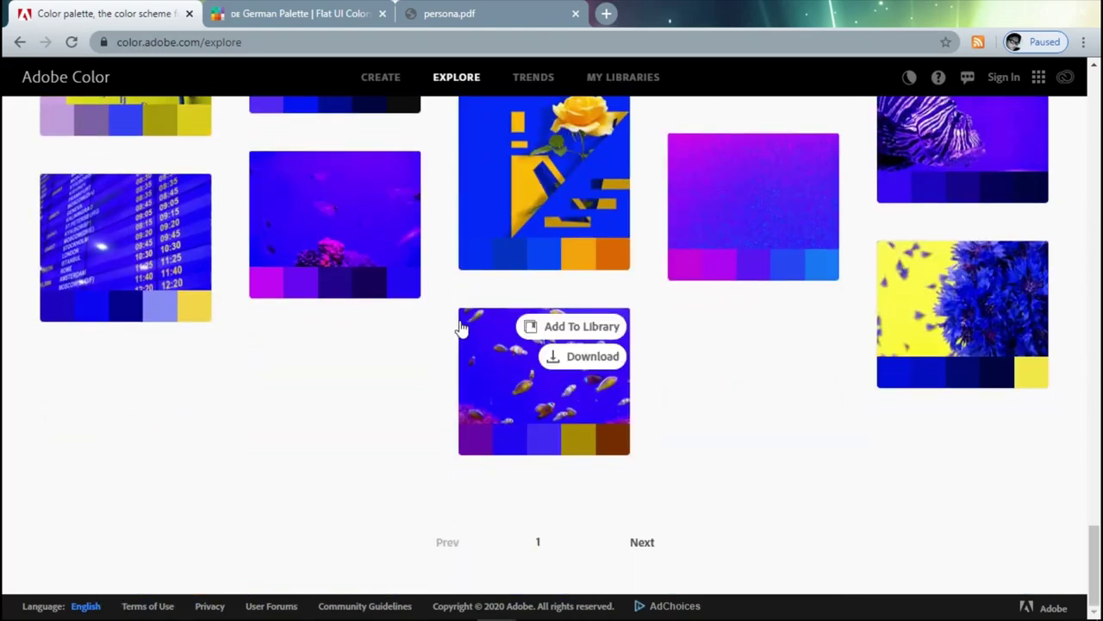
# - Go to the second page of the Explore gallery and look through its palettes
pyautogui.click(642, 543)
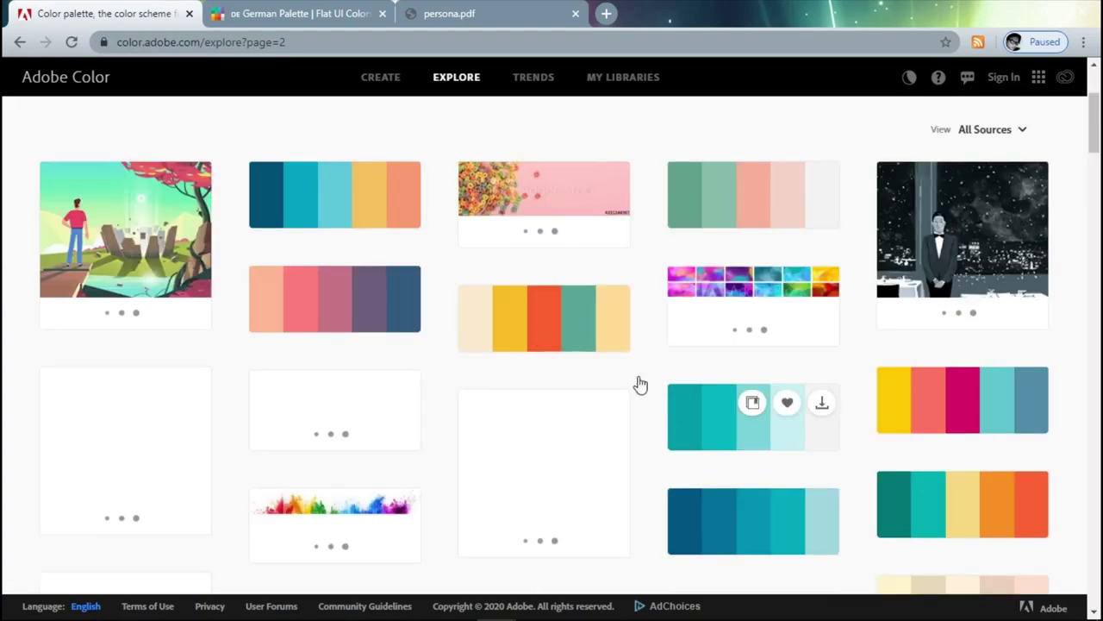
pyautogui.scroll(-10, 548, 338)
pyautogui.scroll(3, 784, 365)
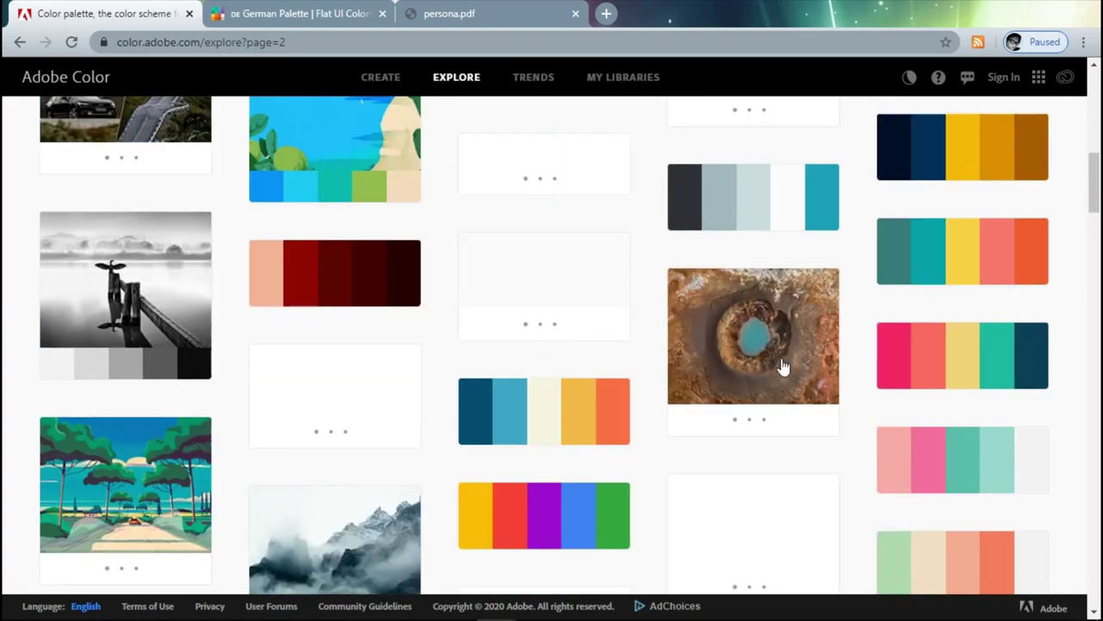
pyautogui.scroll(-2, 715, 362)
pyautogui.scroll(-4, 691, 363)
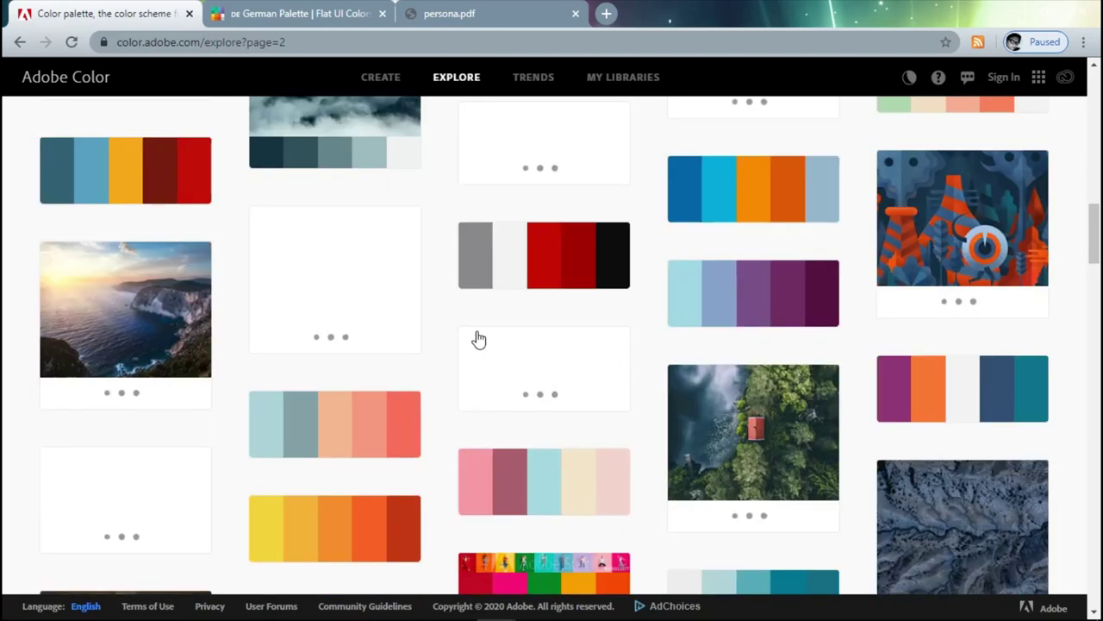
# - Open the Trends page and examine the colour palettes across its industry categories, from Fashion to Flavour
pyautogui.click(534, 81)
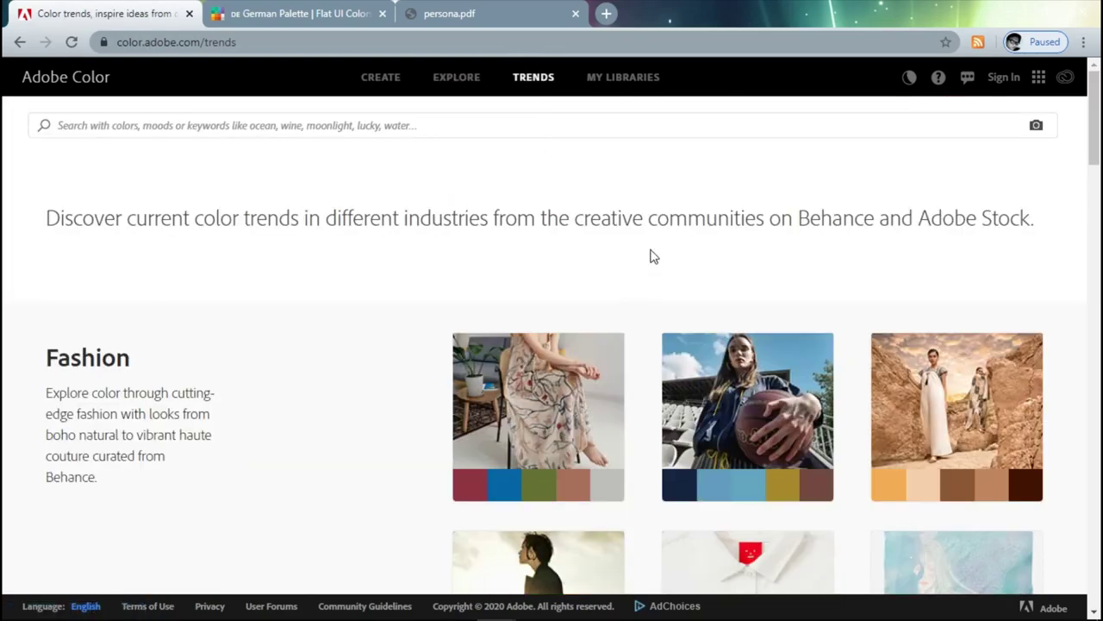
pyautogui.scroll(-4, 651, 207)
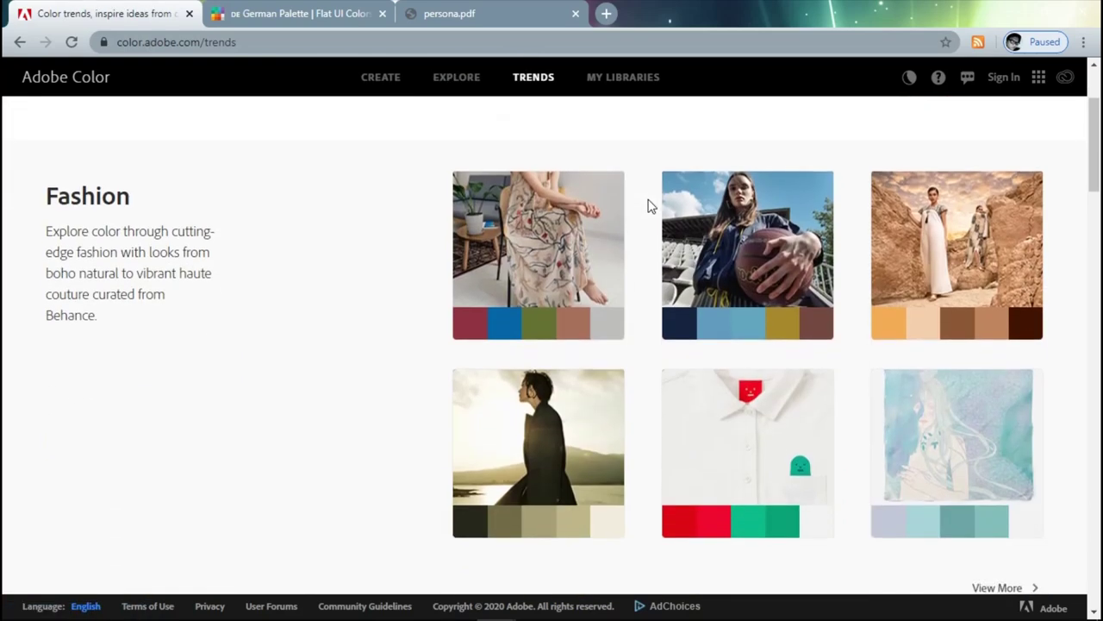
pyautogui.scroll(1, 386, 233)
pyautogui.scroll(2, 362, 250)
pyautogui.scroll(-6, 411, 296)
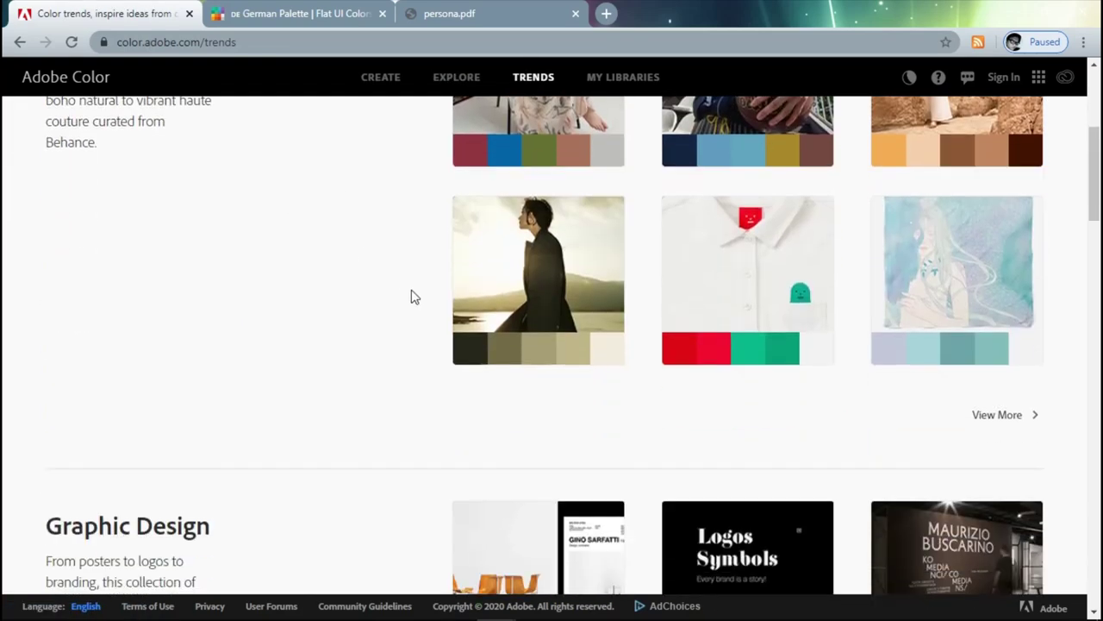
pyautogui.scroll(-6, 266, 359)
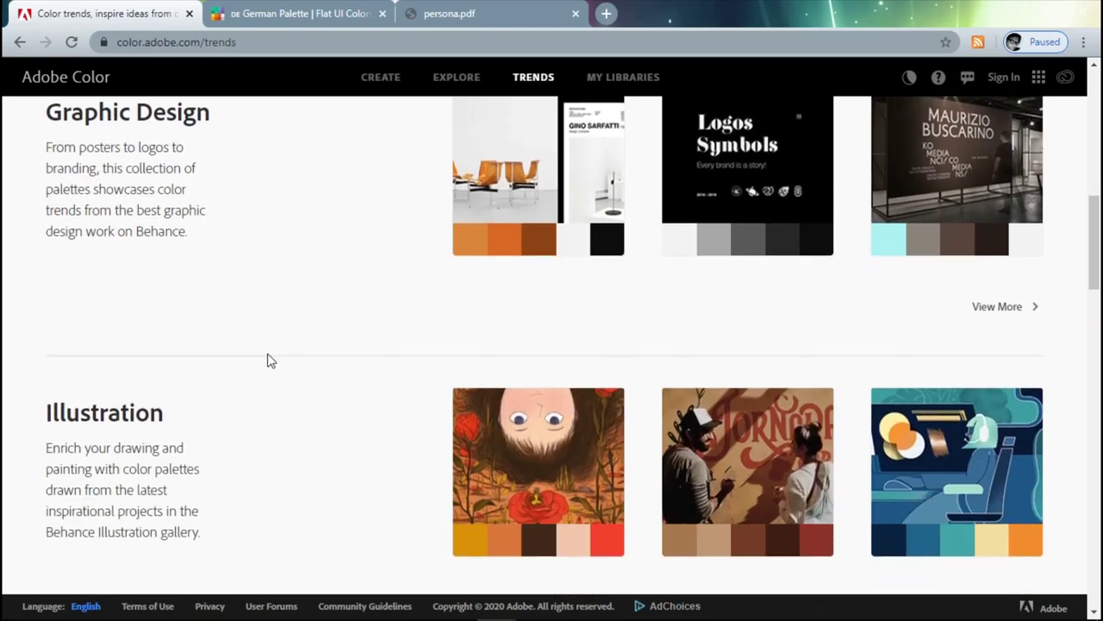
pyautogui.scroll(-6, 382, 389)
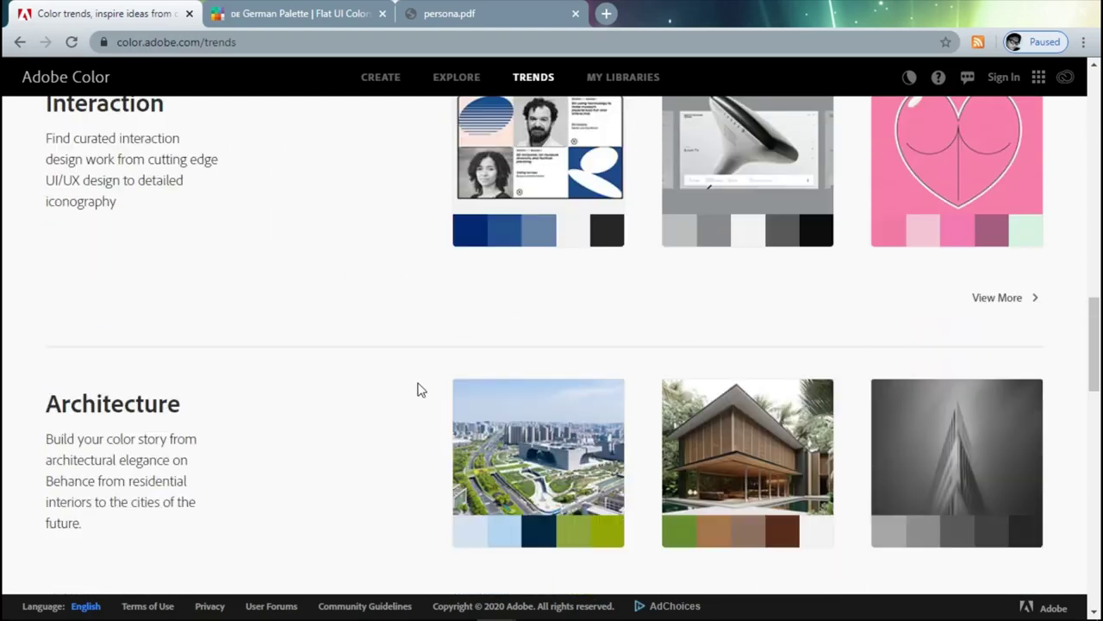
pyautogui.scroll(-1, 423, 378)
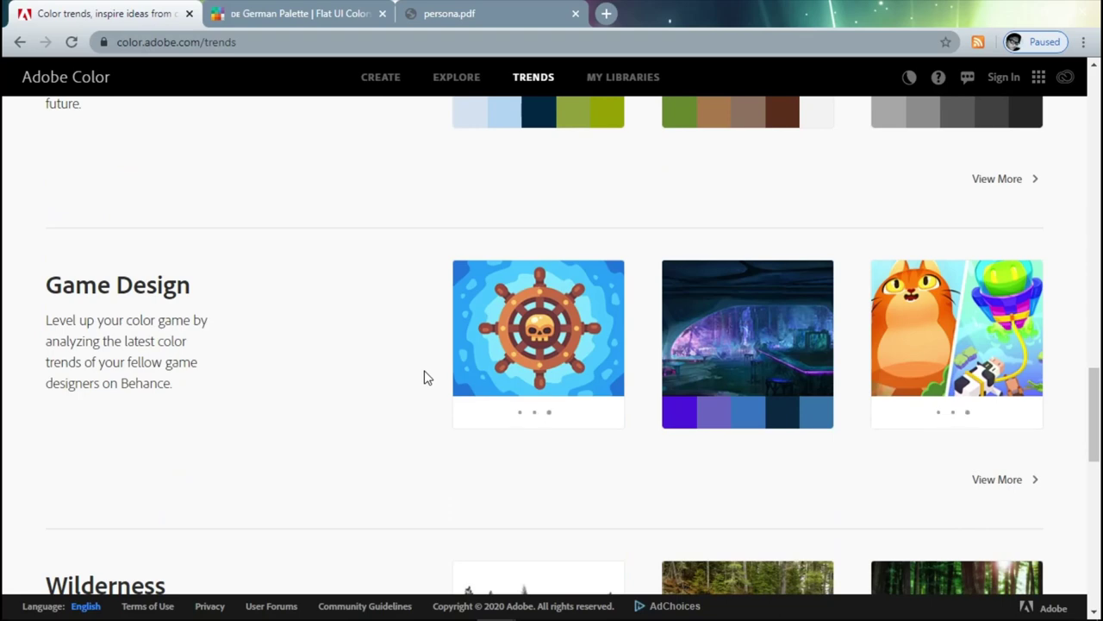
pyautogui.scroll(1, 427, 377)
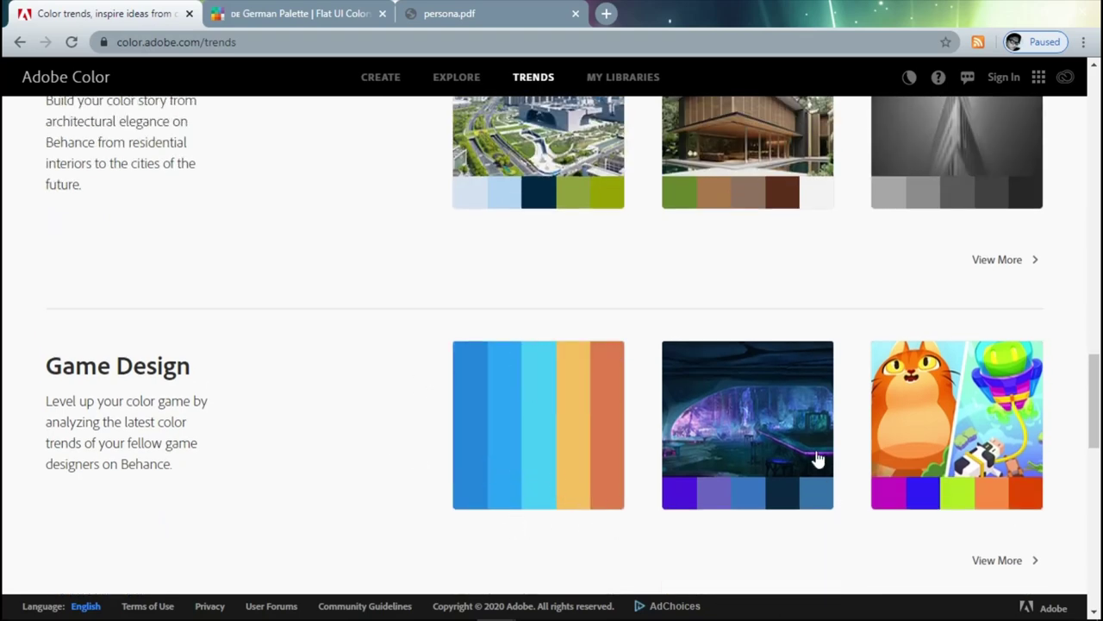
pyautogui.scroll(-5, 817, 459)
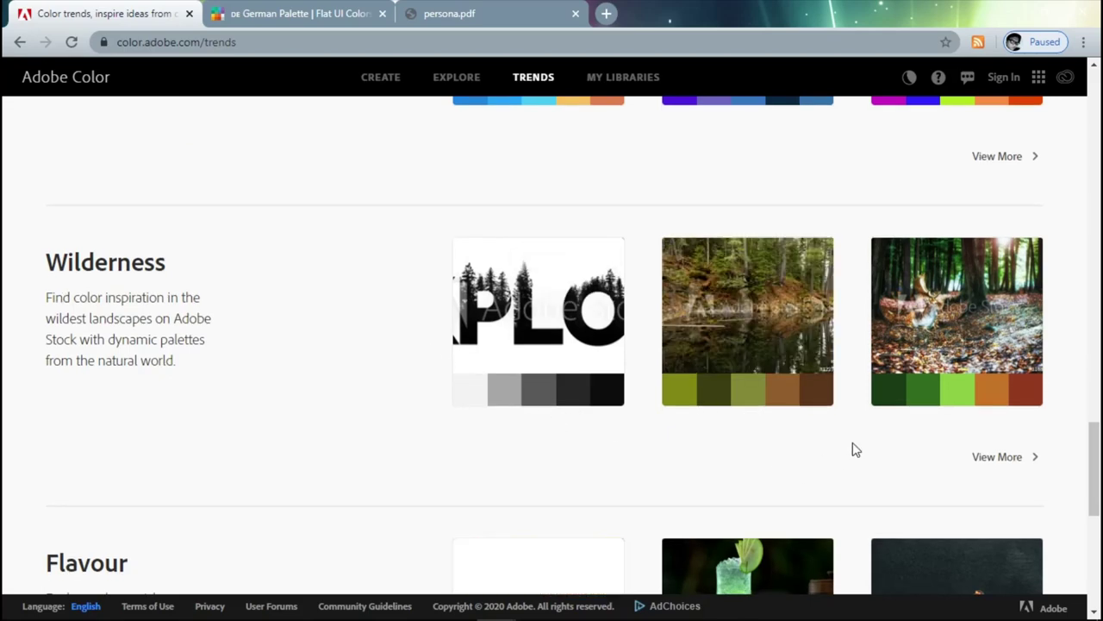
pyautogui.scroll(-3, 604, 383)
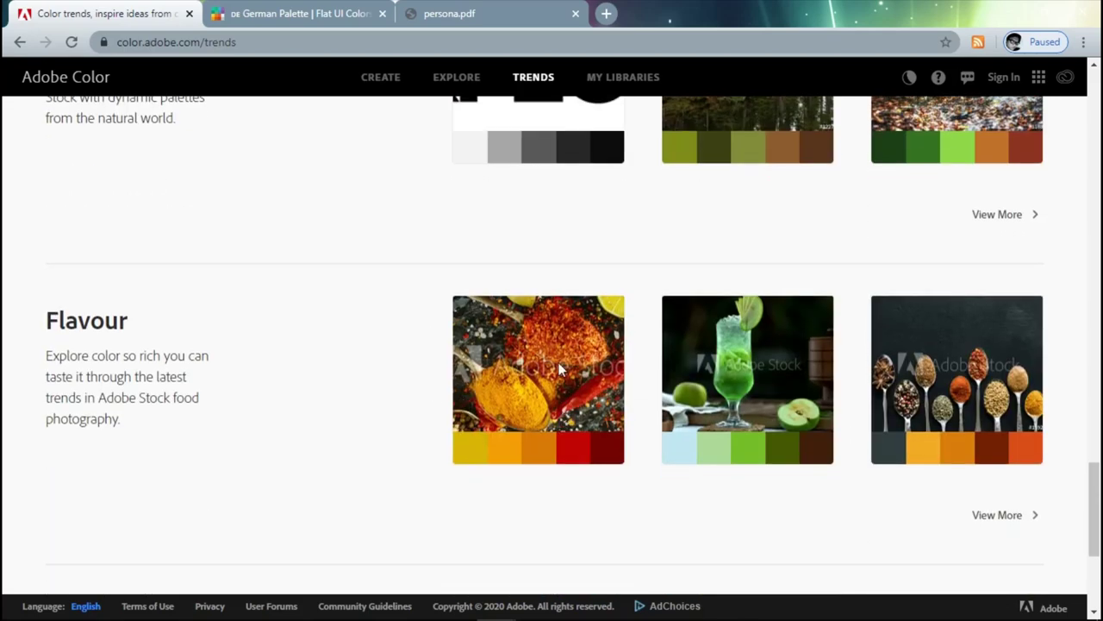
pyautogui.scroll(-3, 754, 409)
# - Open the Graphic Design trend theme extracted from the image with the orange chairs
pyautogui.scroll(20, 523, 415)
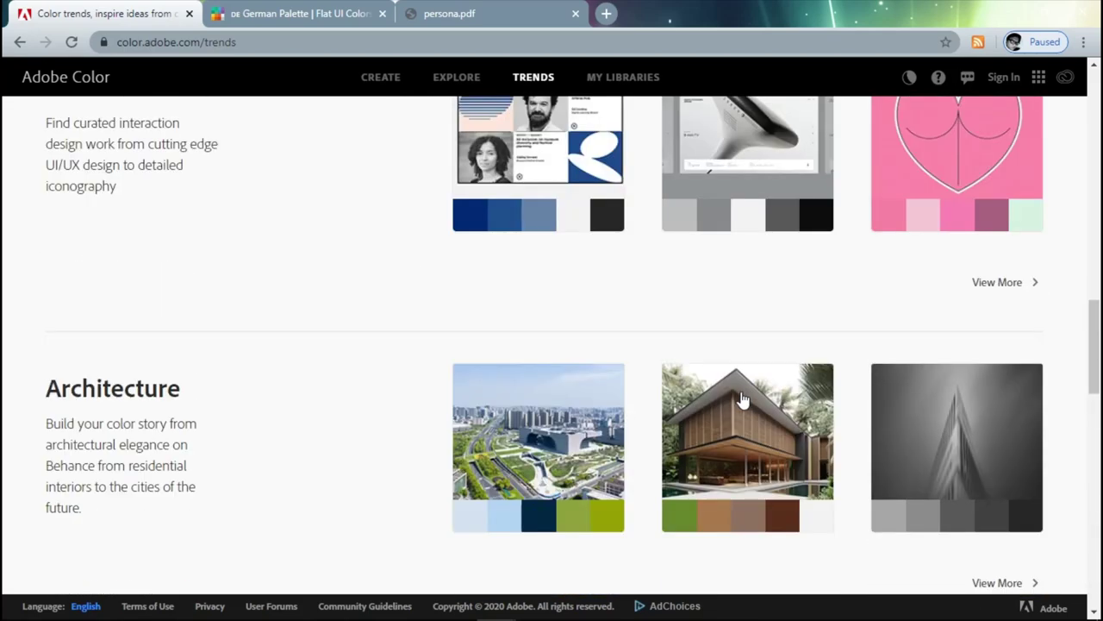
pyautogui.scroll(5, 523, 415)
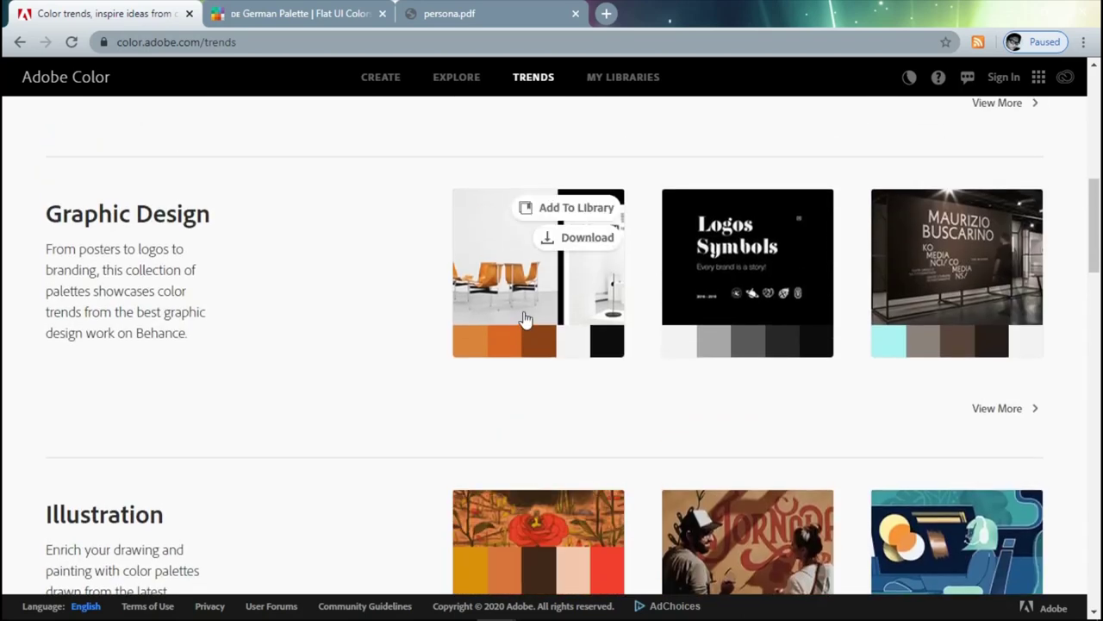
pyautogui.click(539, 328)
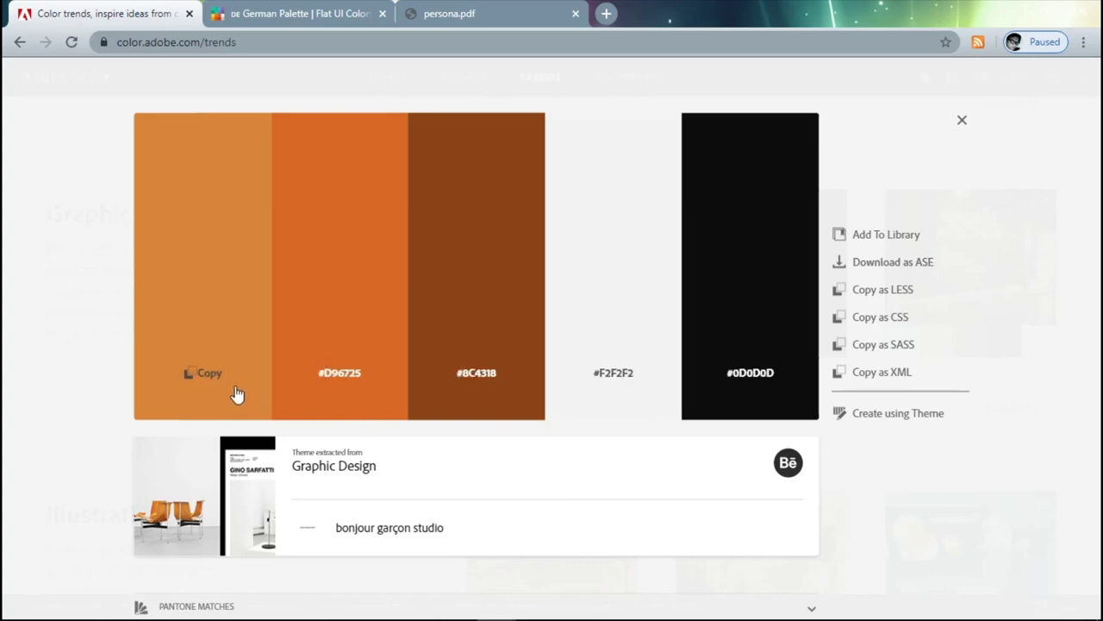
# - Switch between Chrome and Adobe XD to compare the Graphic Design theme's lightest orange with the orange square beside the logo
pyautogui.hotkey('alt', 'Tab')
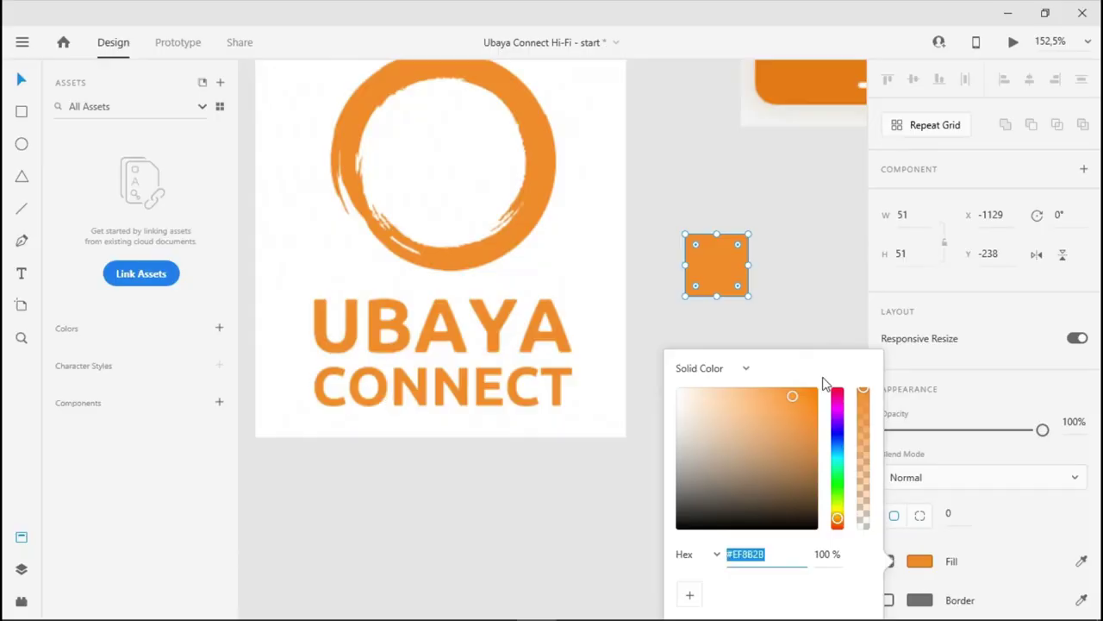
pyautogui.write('#D96725')
pyautogui.hotkey('alt', 'Tab')
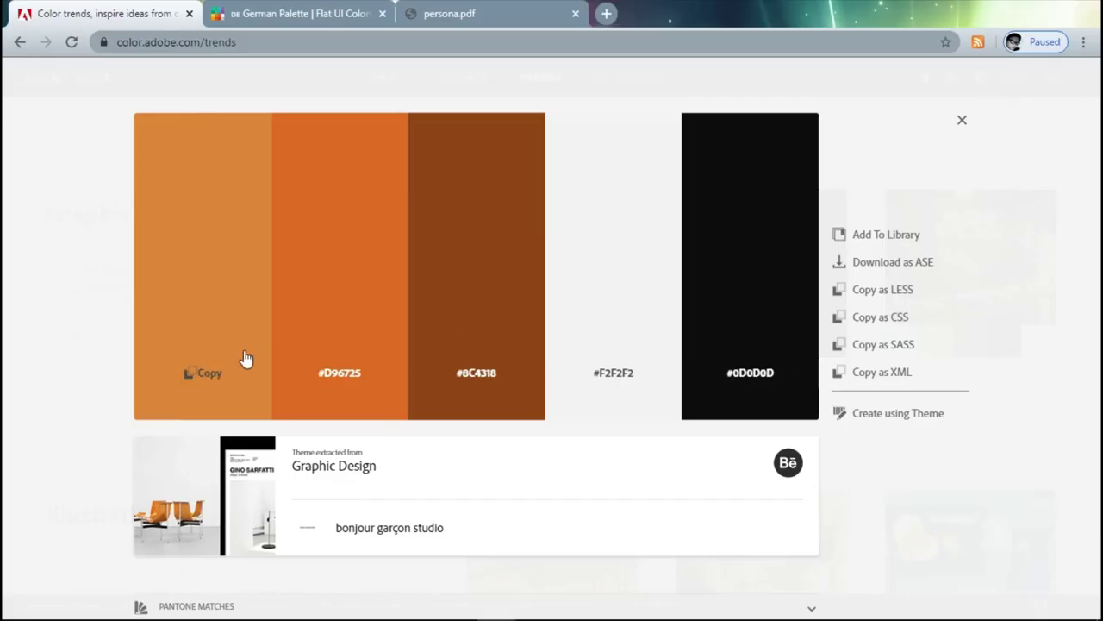
pyautogui.click(252, 390)
pyautogui.hotkey('alt', 'Tab')
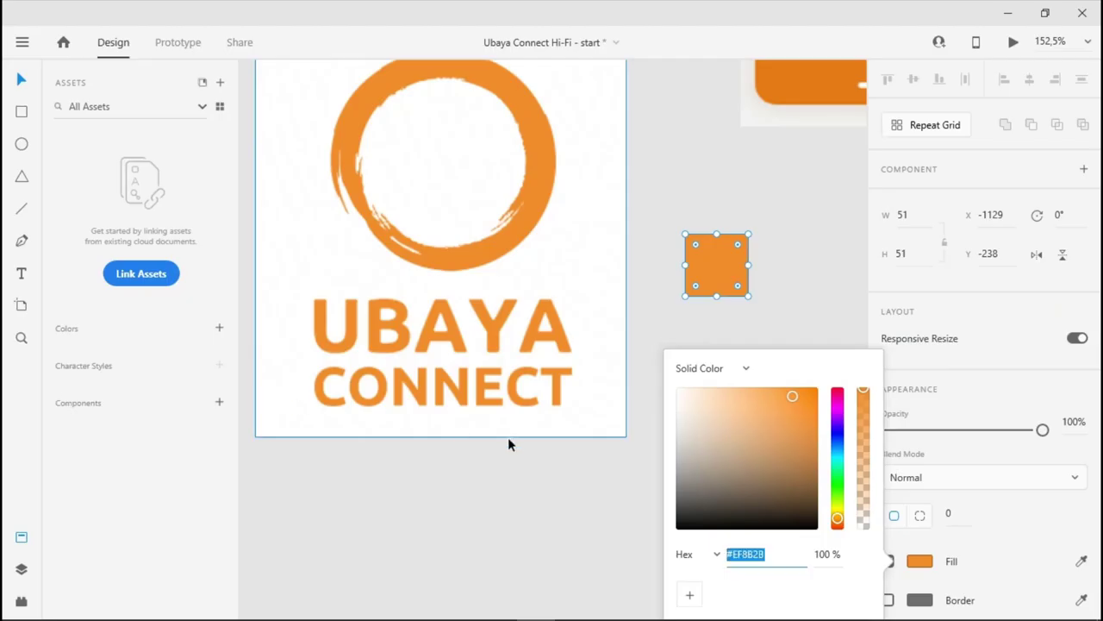
# - Set the orange square's fill to #D9843B, saving its original orange #EF8B2B as a swatch in the colour picker
pyautogui.hotkey('ctrl', 'v')
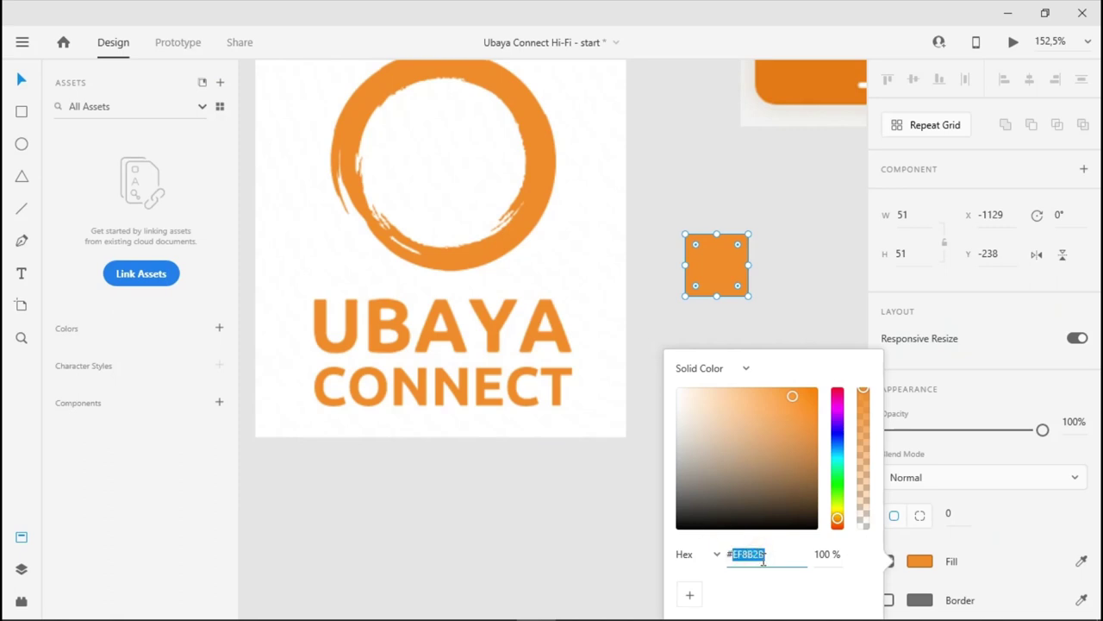
pyautogui.click(763, 559)
pyautogui.moveTo(762, 559); pyautogui.dragTo(727, 555)
pyautogui.hotkey('ctrl', 'v')
pyautogui.click(690, 595)
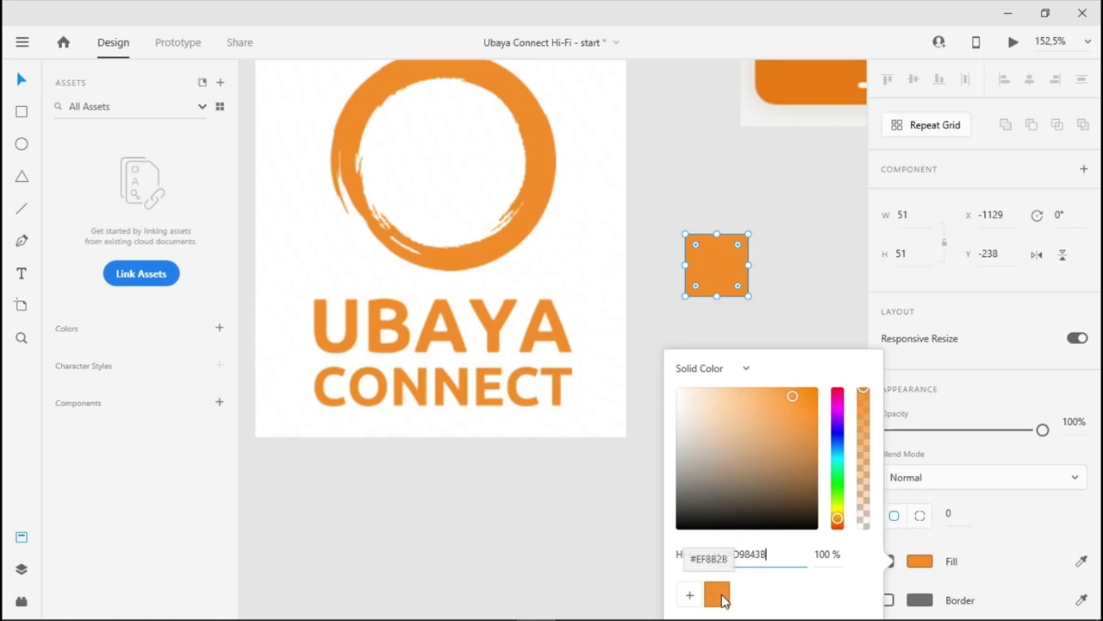
pyautogui.click(596, 566)
pyautogui.click(726, 273)
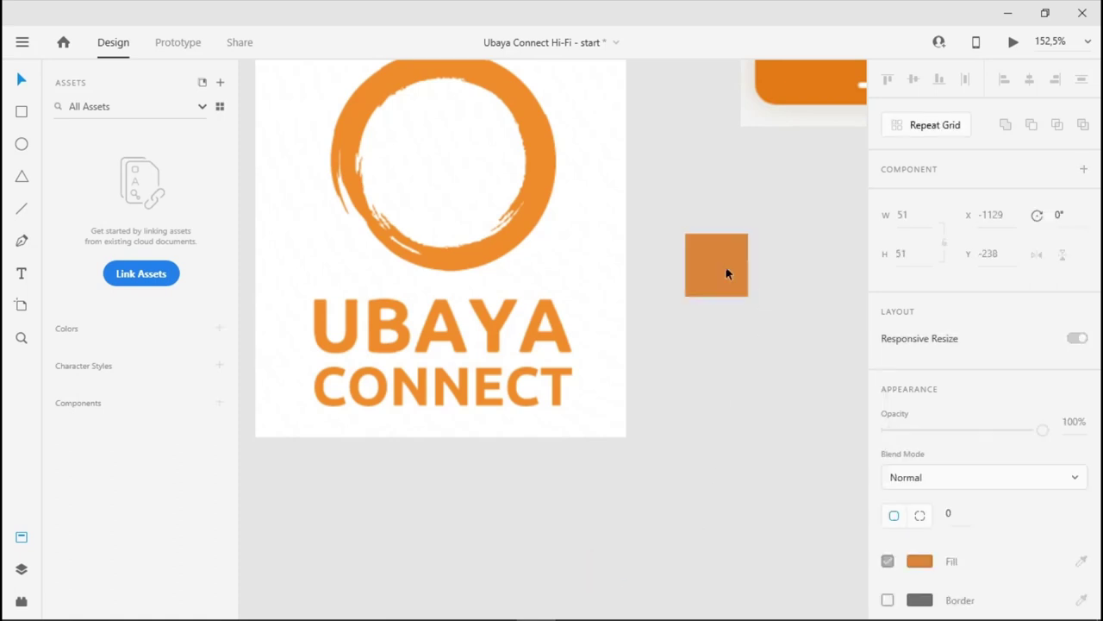
pyautogui.click(920, 561)
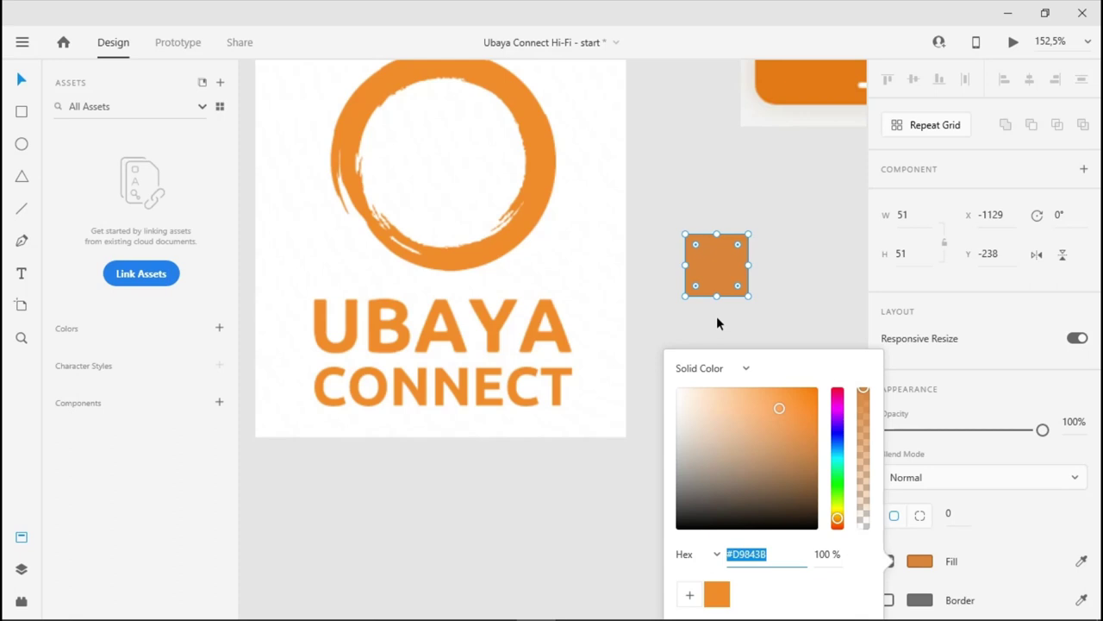
pyautogui.click(21, 568)
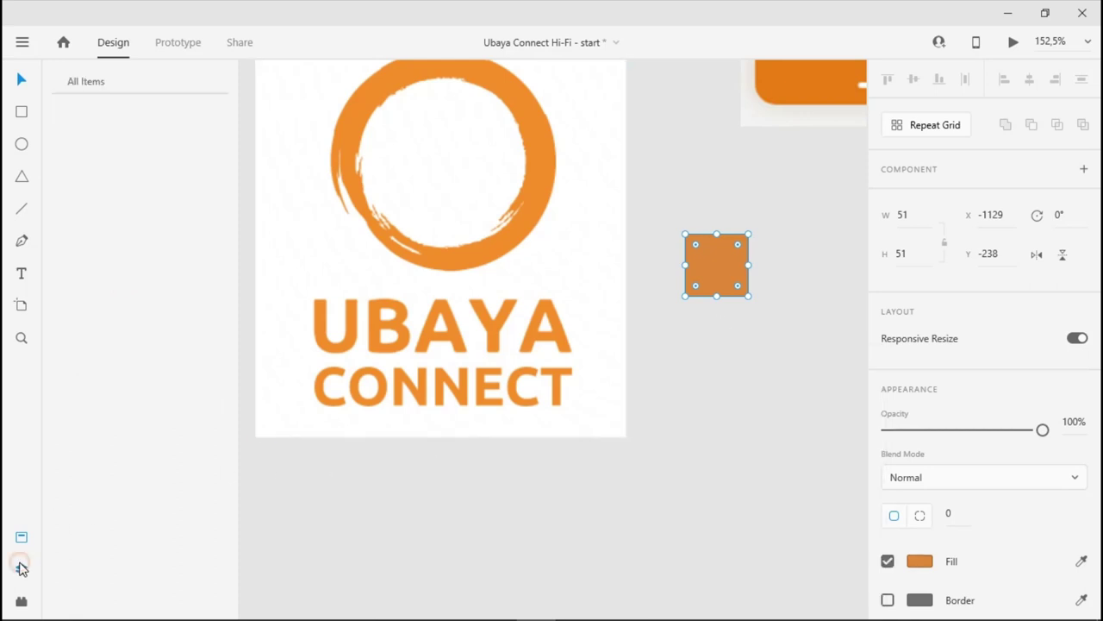
pyautogui.click(21, 601)
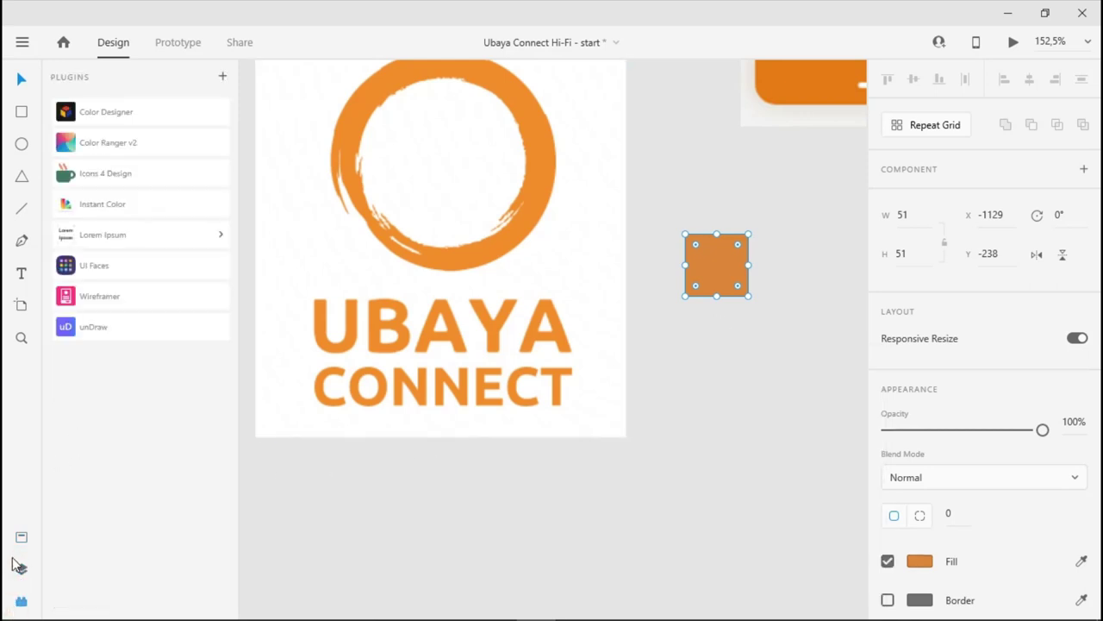
pyautogui.click(21, 543)
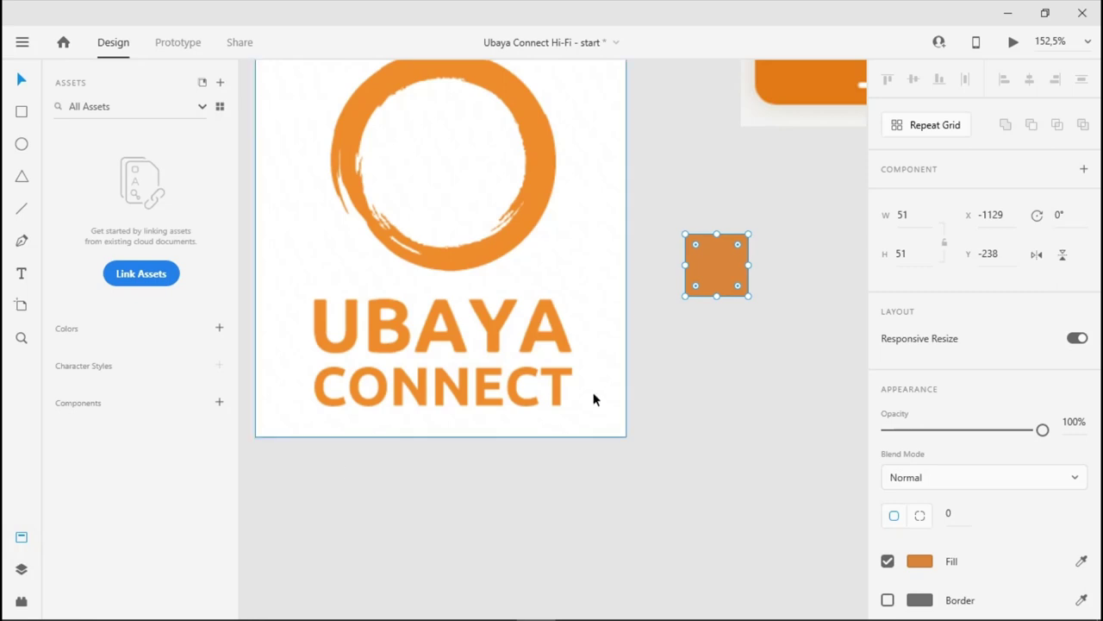
# - Move the orange square to just above the upper-left corner of the iPhone 6/7/8 artboard, about X -359, Y -110
pyautogui.click(769, 365)
pyautogui.scroll(-3, 802, 347)
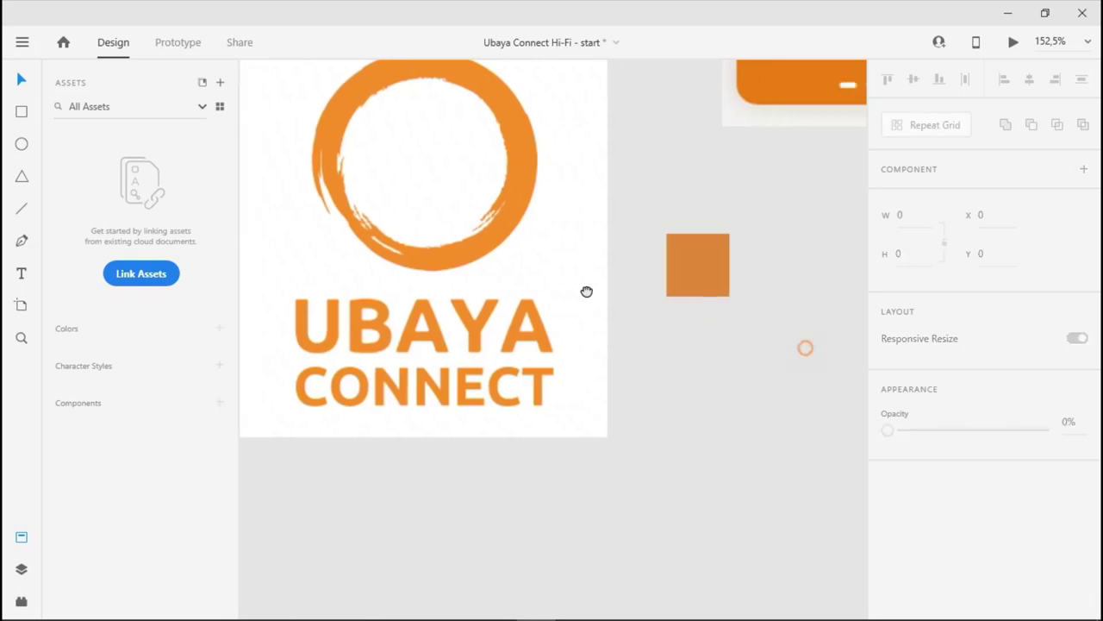
pyautogui.moveTo(586, 291); pyautogui.dragTo(465, 276)
pyautogui.scroll(-5, 464, 276)
pyautogui.scroll(1, 584, 362)
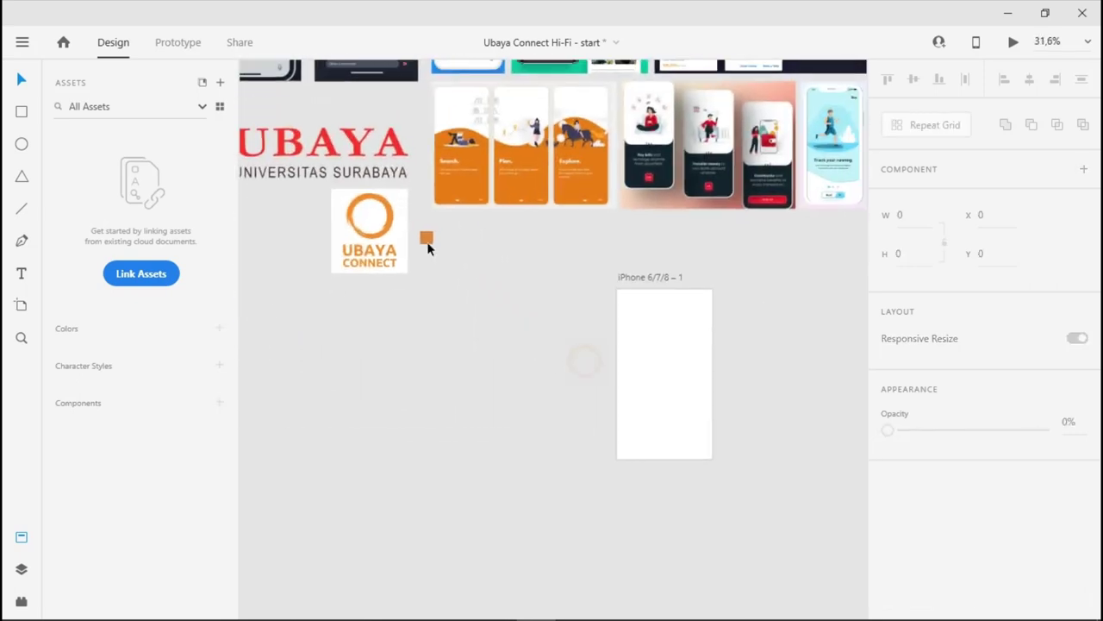
pyautogui.click(427, 240)
pyautogui.moveTo(427, 246); pyautogui.dragTo(427, 250)
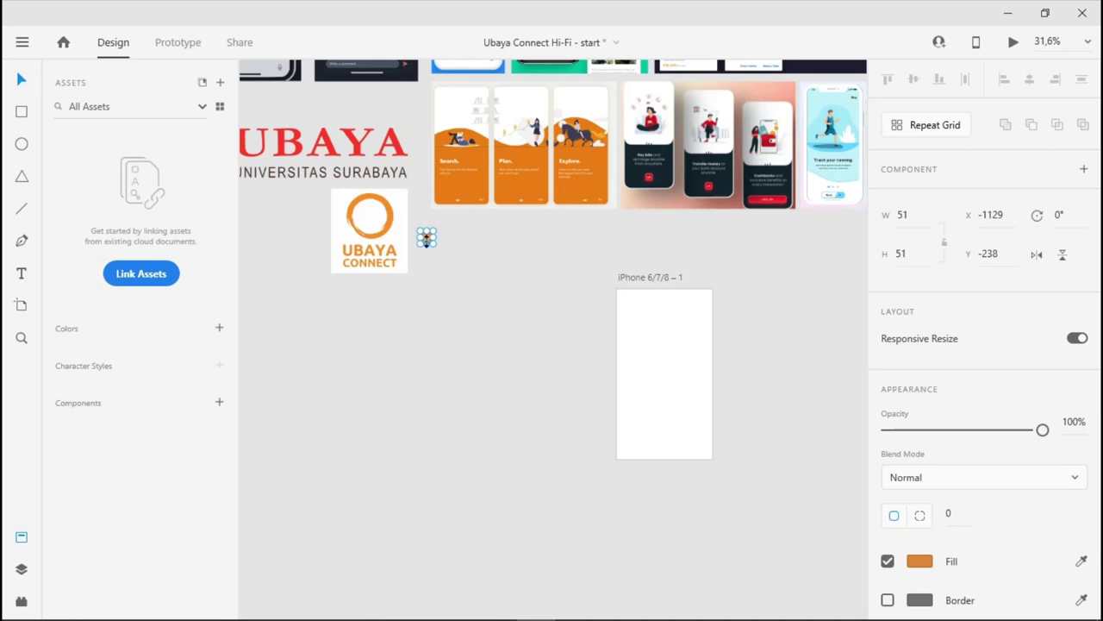
pyautogui.scroll(4, 460, 246)
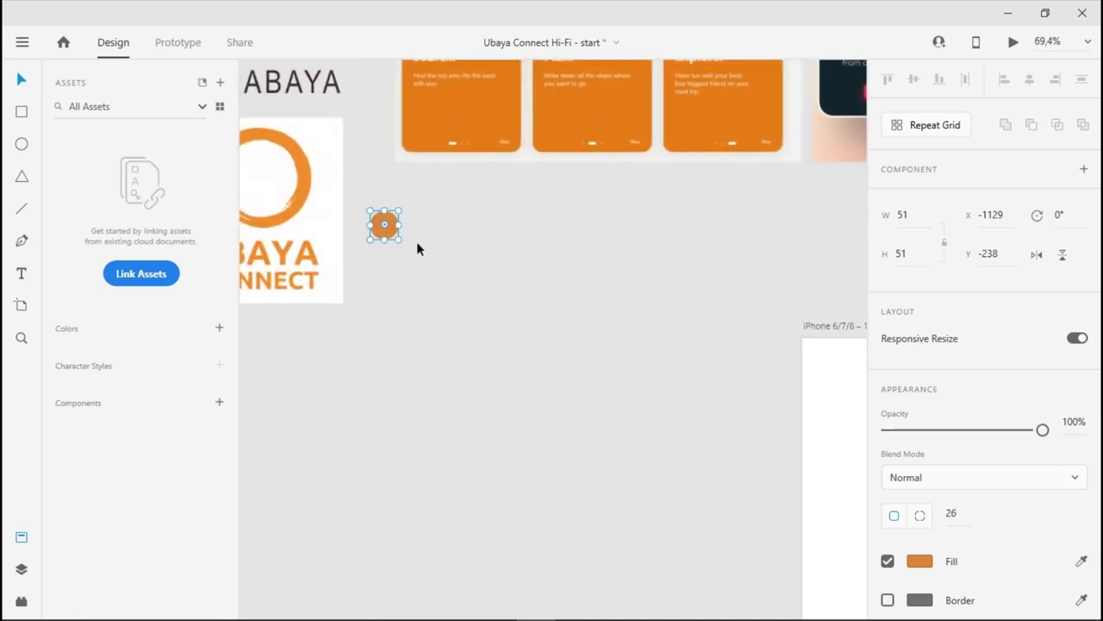
pyautogui.moveTo(380, 219); pyautogui.dragTo(712, 320)
pyautogui.scroll(3, 385, 224)
pyautogui.moveTo(717, 397); pyautogui.dragTo(369, 342)
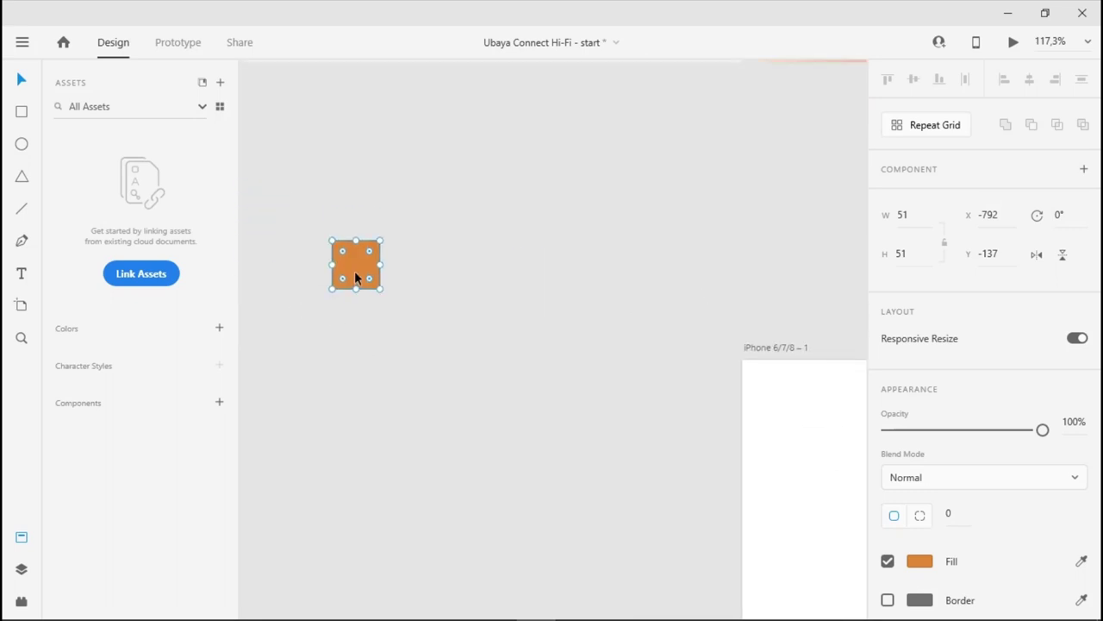
pyautogui.moveTo(354, 276); pyautogui.dragTo(765, 304)
pyautogui.moveTo(652, 380); pyautogui.dragTo(370, 355)
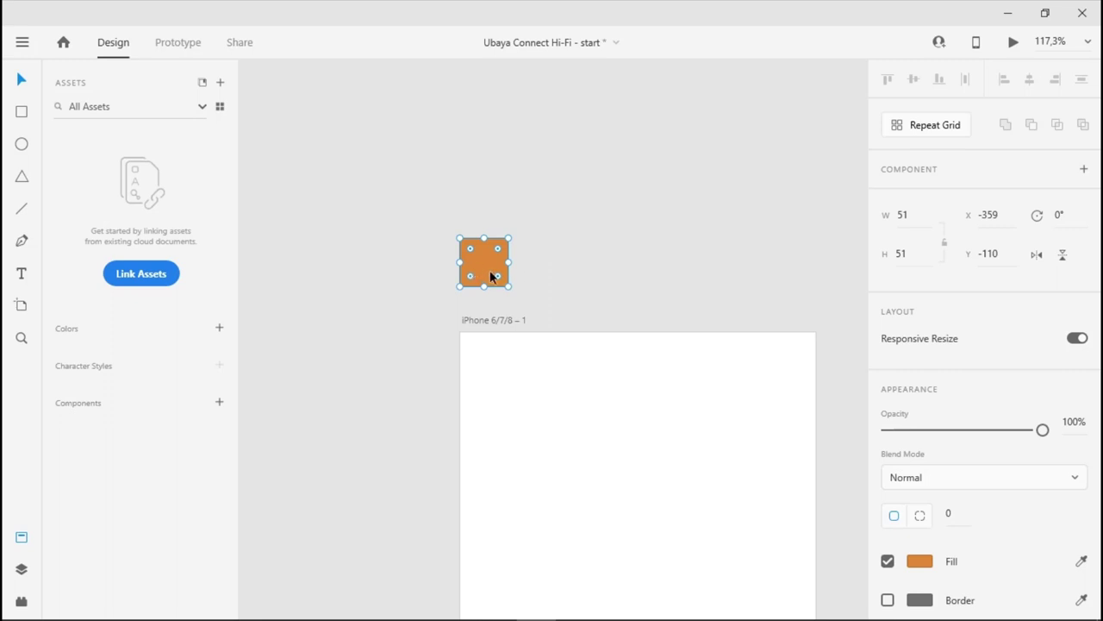
# - Add the square's fill colour #D9843B to the document's colour assets
pyautogui.click(19, 541)
pyautogui.click(21, 540)
pyautogui.click(219, 330)
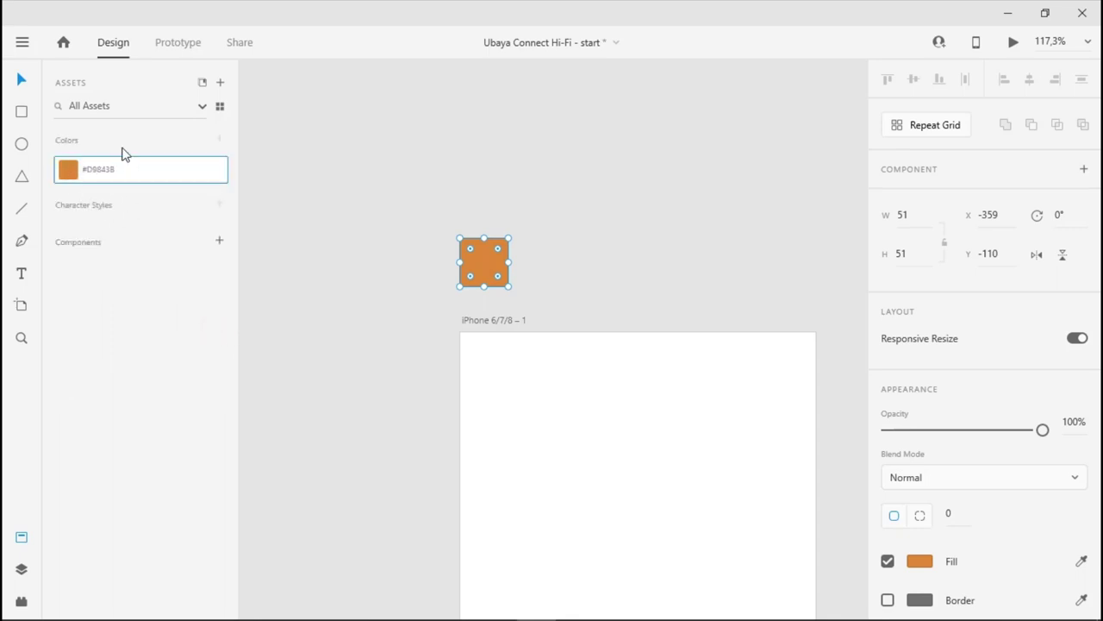
pyautogui.click(488, 199)
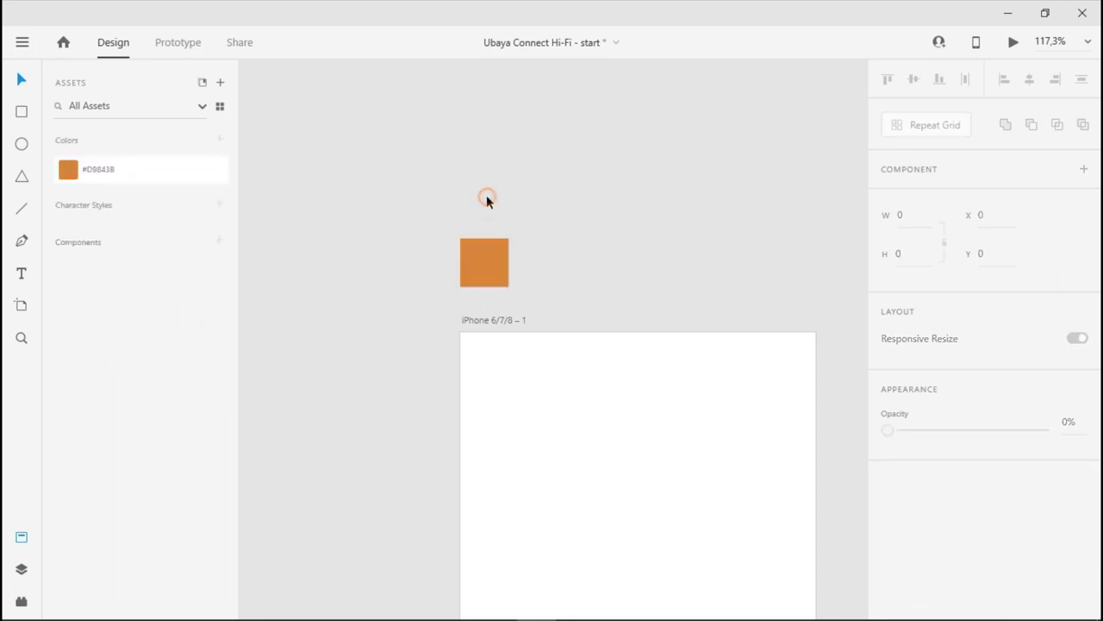
# - Draw two rectangles on the artboard, about 73 by 54 and 109 by 87, and fill both with the #D9843B colour asset
pyautogui.click(21, 112)
pyautogui.moveTo(568, 388); pyautogui.dragTo(639, 440)
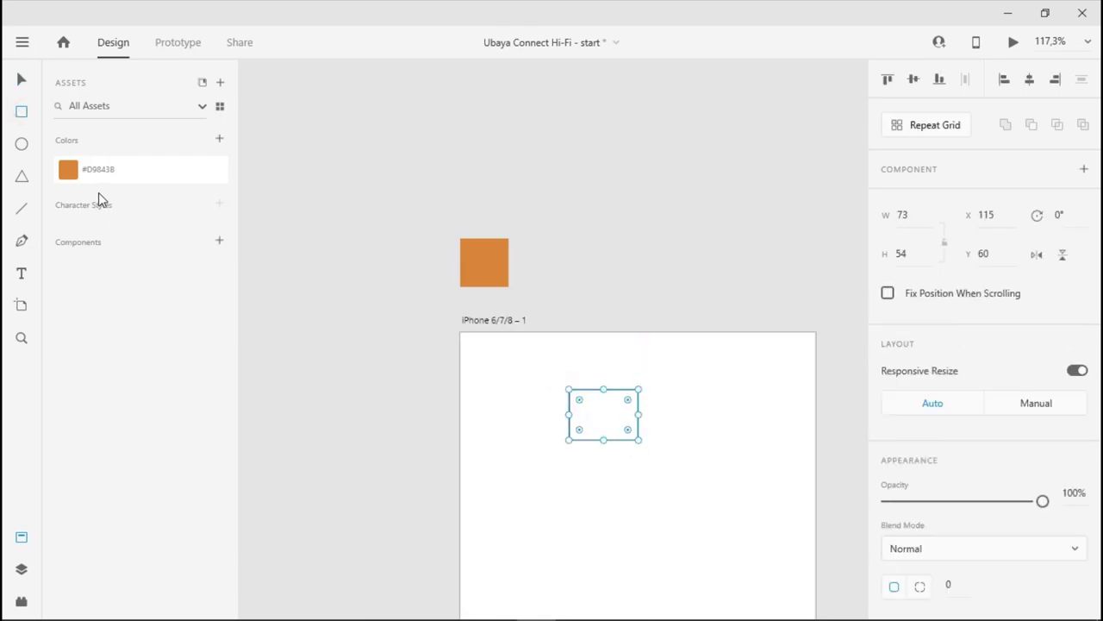
pyautogui.click(96, 170)
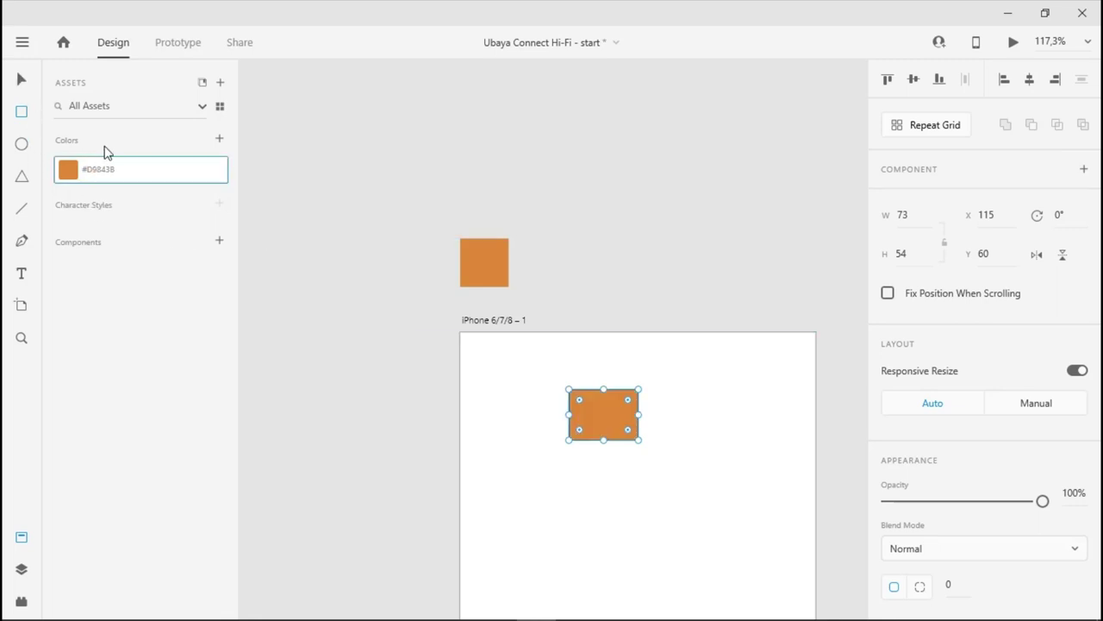
pyautogui.moveTo(662, 384); pyautogui.dragTo(765, 465)
pyautogui.click(101, 177)
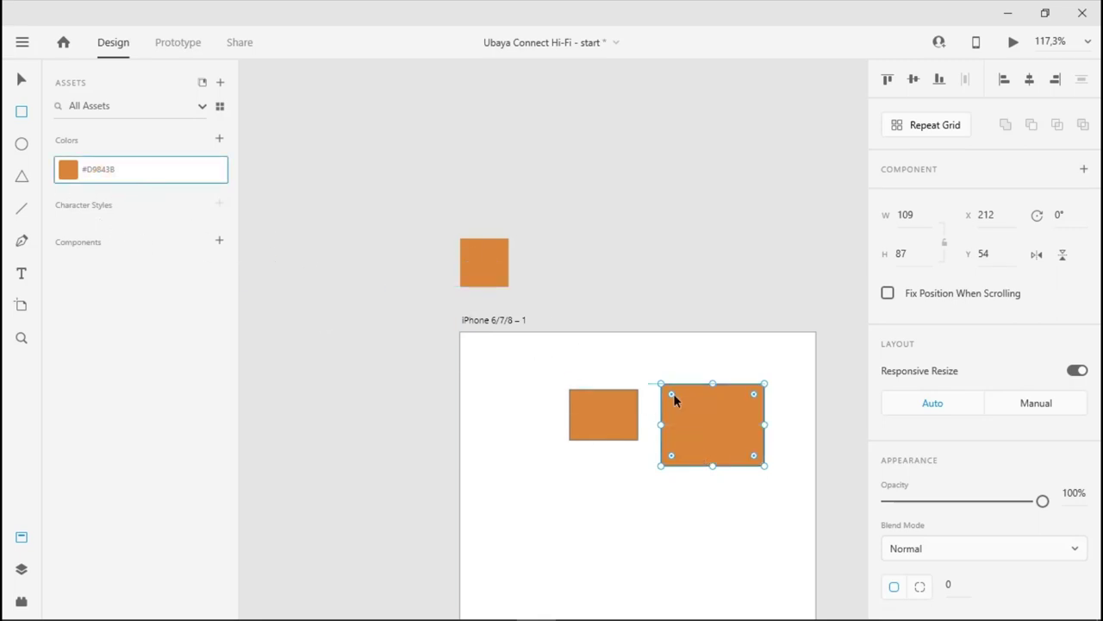
# - Try editing the #D9843B colour asset to purple #BA3BD9, and undo the change
pyautogui.rightClick(132, 179)
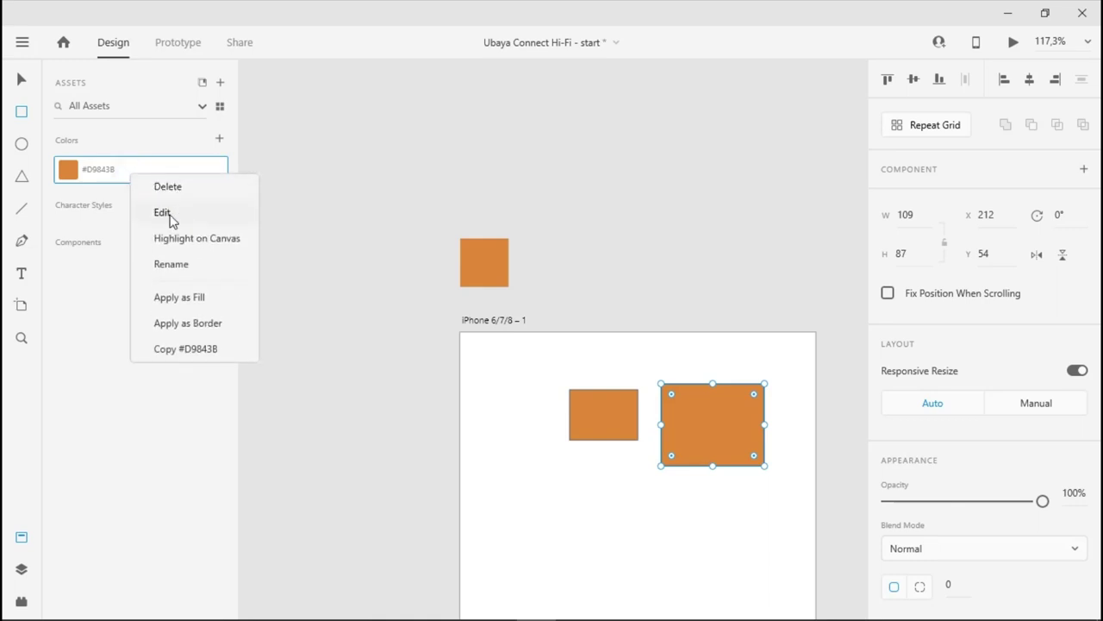
pyautogui.click(164, 213)
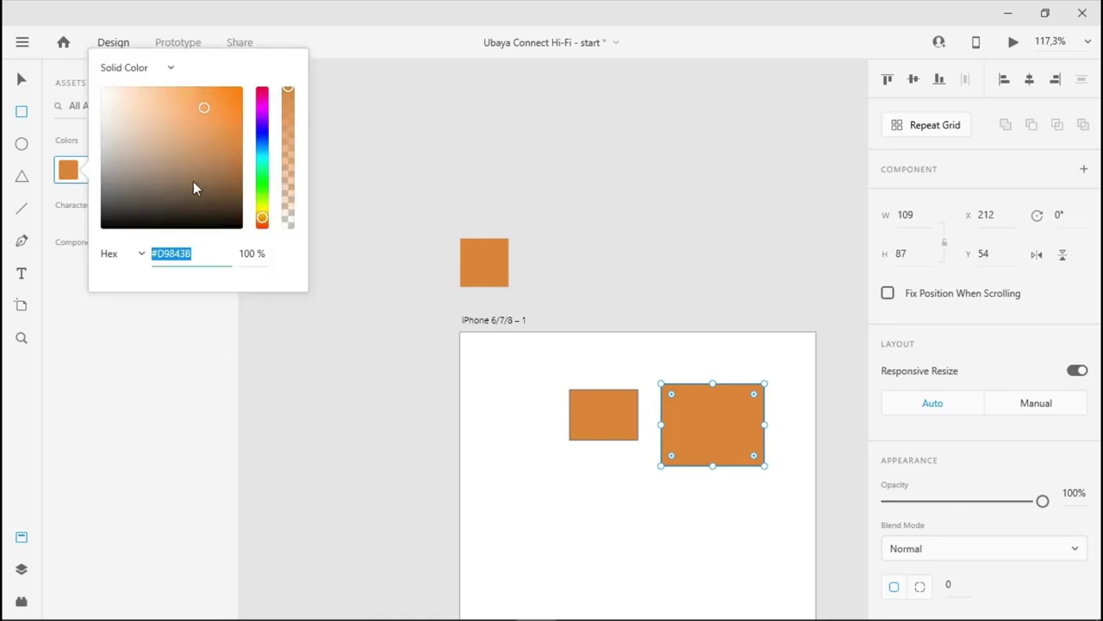
pyautogui.moveTo(256, 193); pyautogui.dragTo(264, 116)
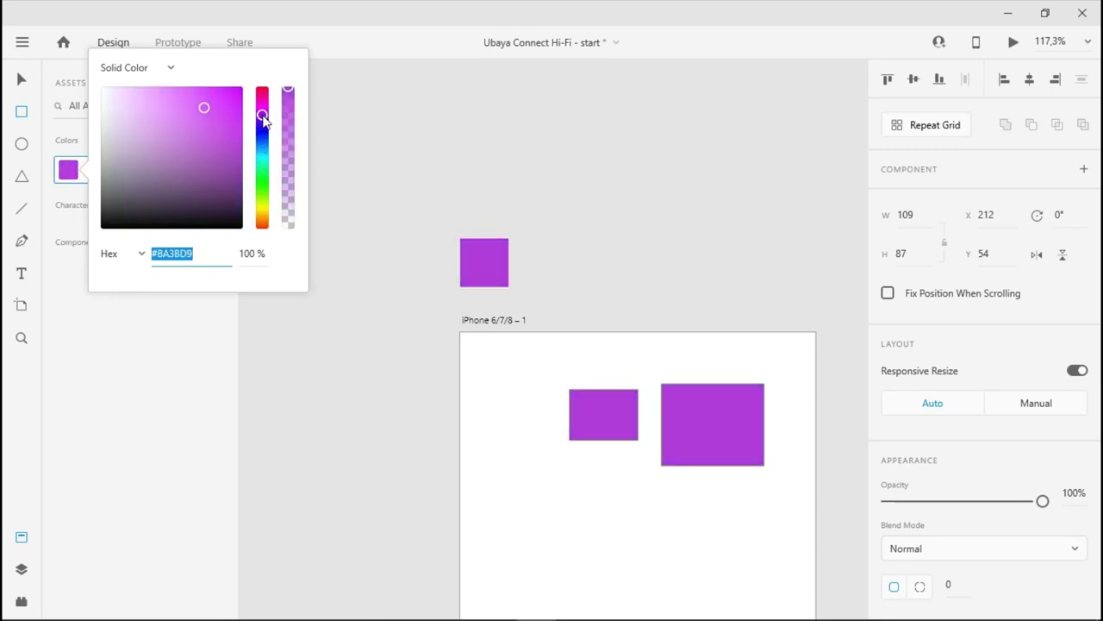
pyautogui.click(18, 77)
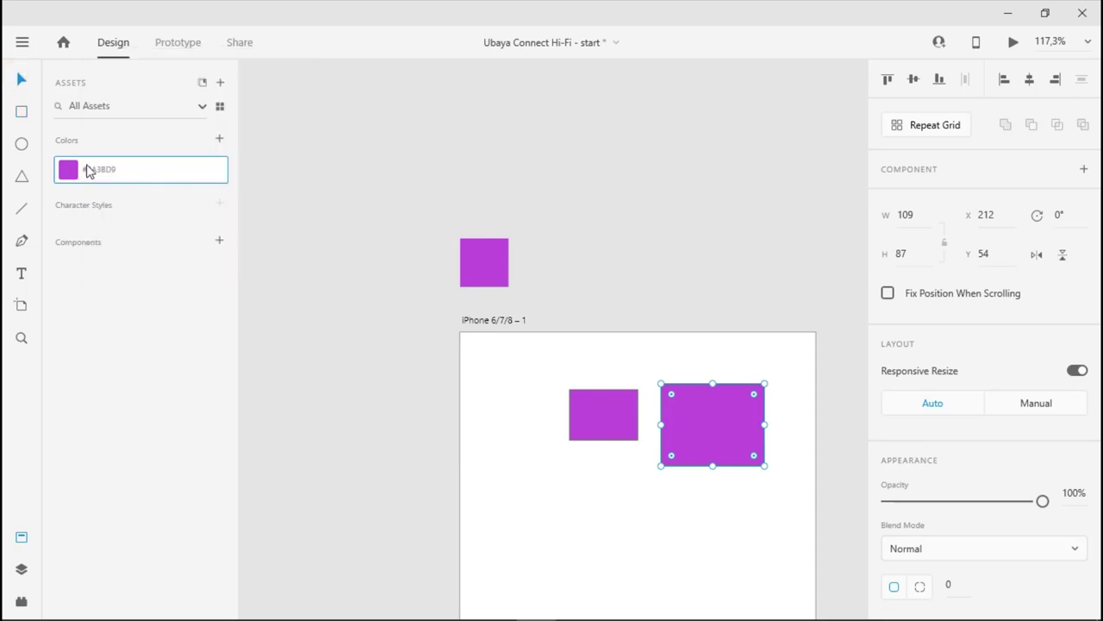
pyautogui.click(313, 163)
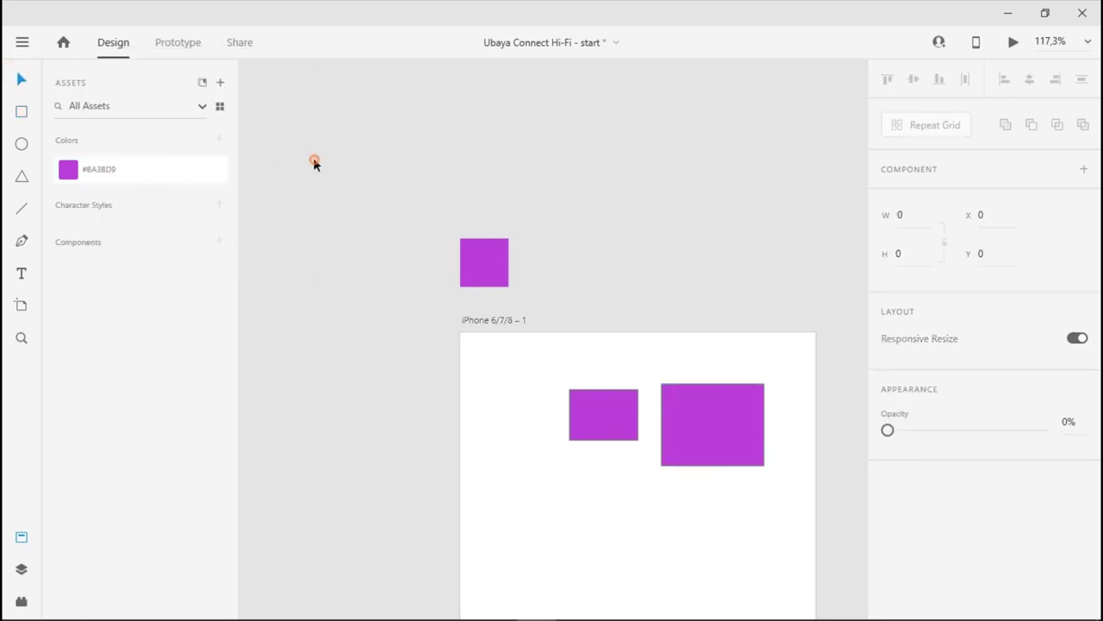
pyautogui.hotkey('ctrl', 'z')
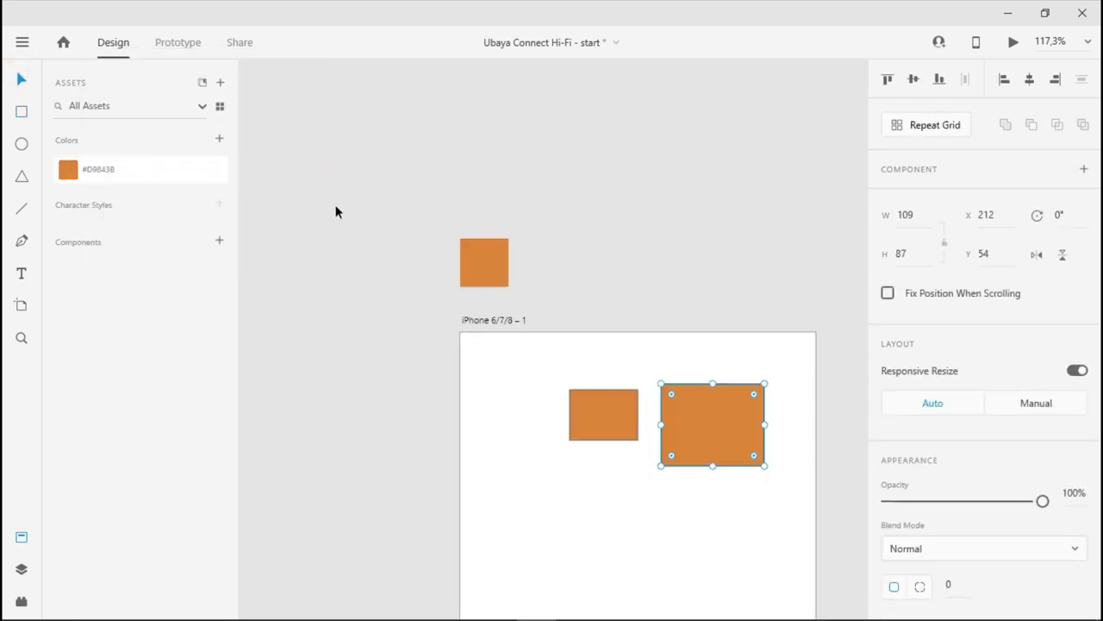
# - Copy the theme's second orange, #D96725, from Adobe Color in Chrome and duplicate the square beside the original in Adobe XD
pyautogui.hotkey('alt', 'Tab')
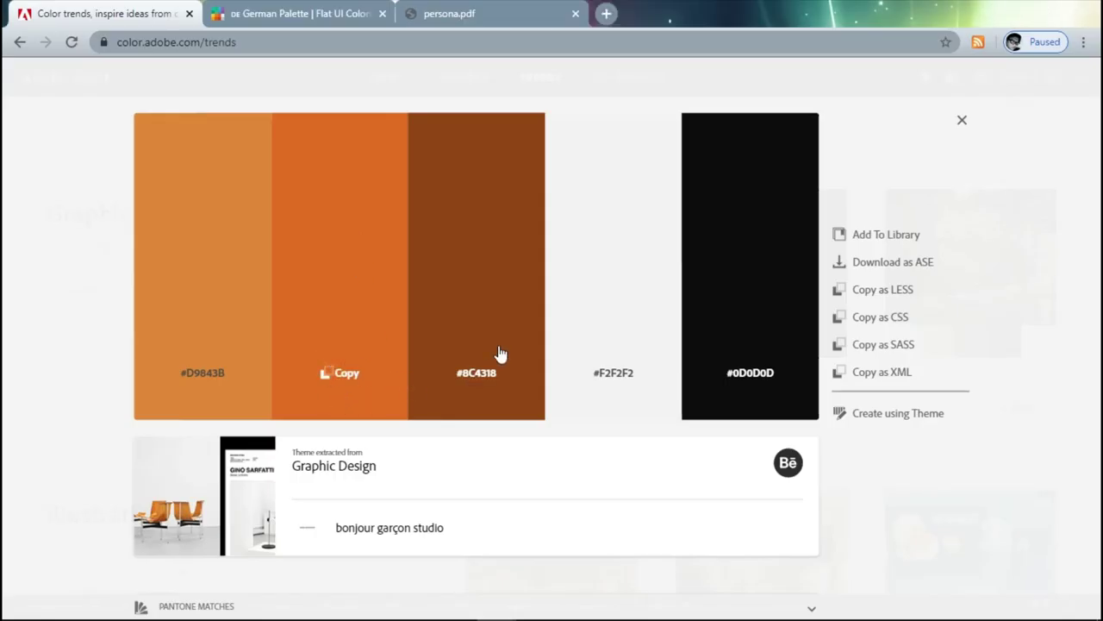
pyautogui.hotkey('alt', 'Tab')
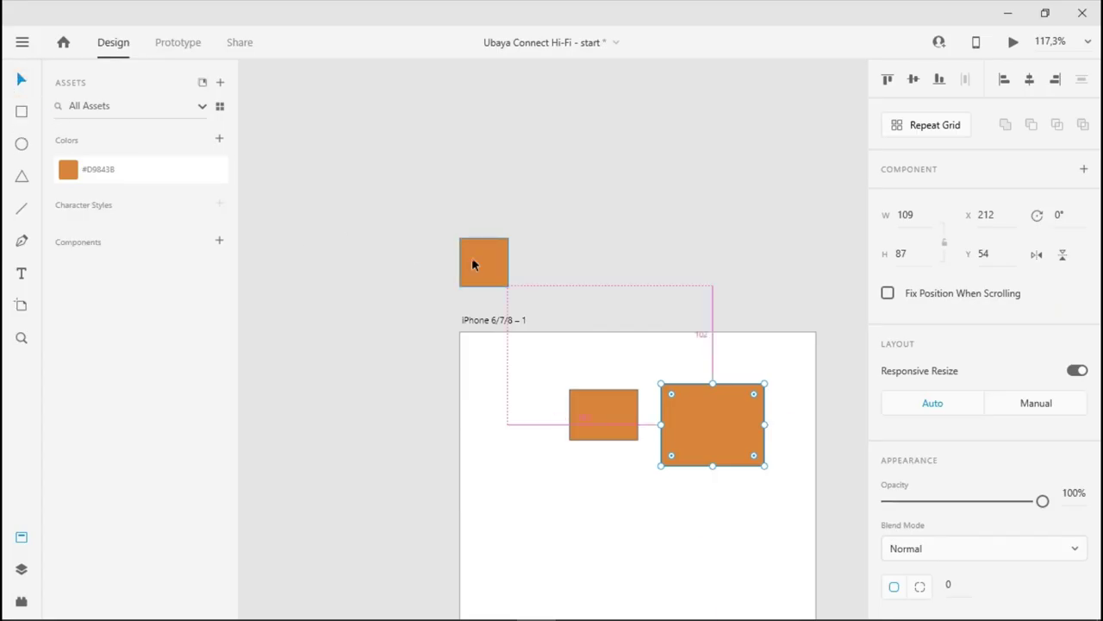
pyautogui.moveTo(472, 256); pyautogui.dragTo(529, 267)
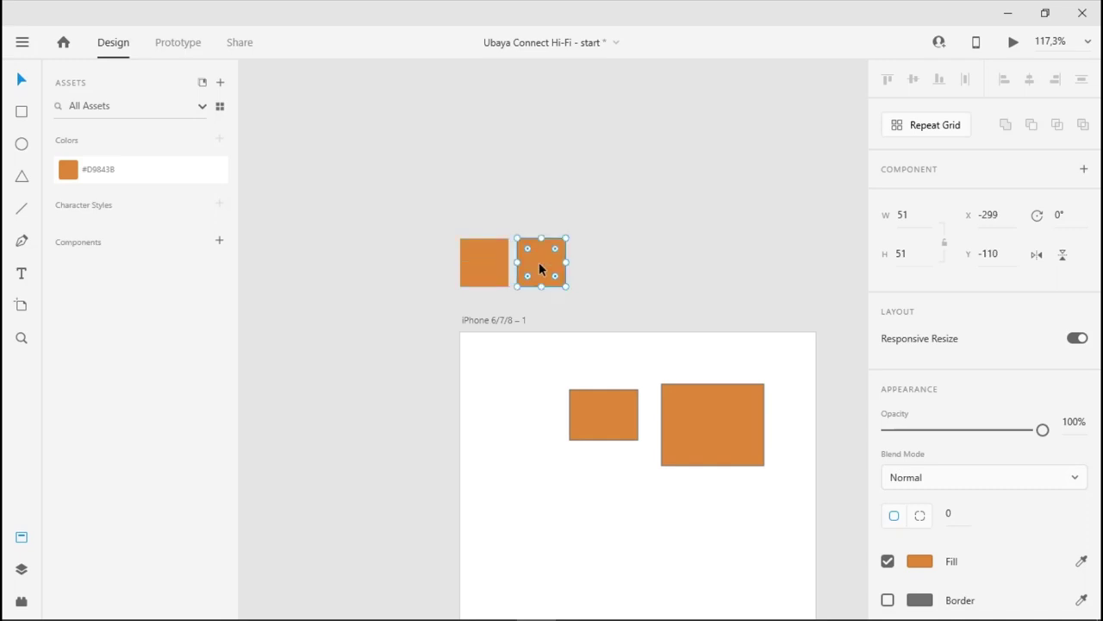
# - Fill the duplicated square with #D96725 and save that colour as a picker swatch and a document colour asset
pyautogui.click(927, 564)
pyautogui.click(769, 553)
pyautogui.moveTo(769, 553); pyautogui.dragTo(731, 553)
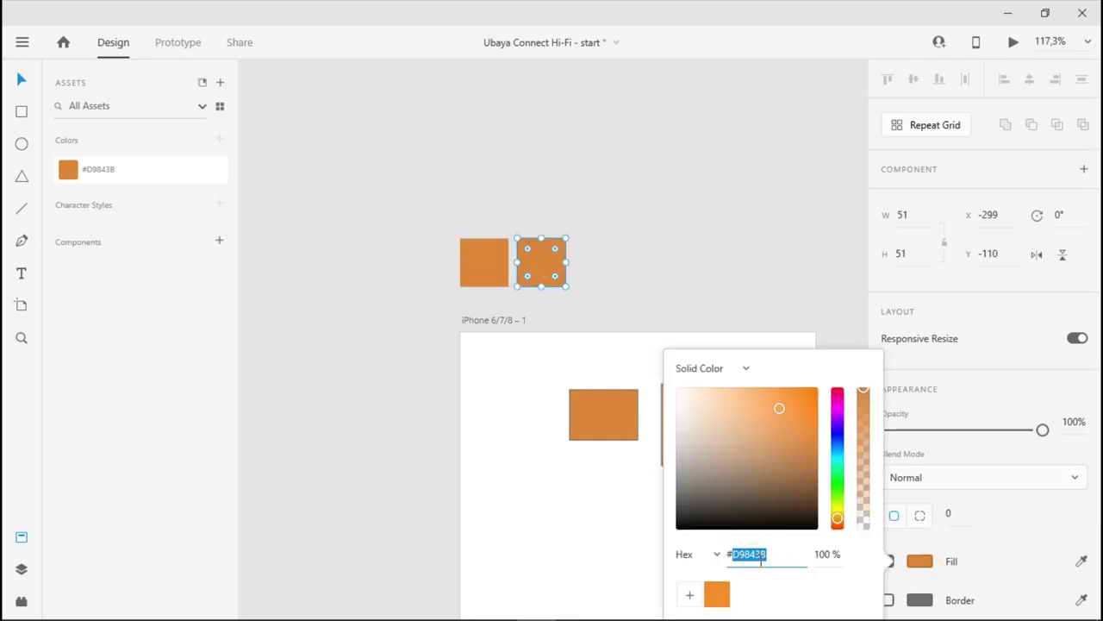
pyautogui.write('#D96725')
pyautogui.press('Return')
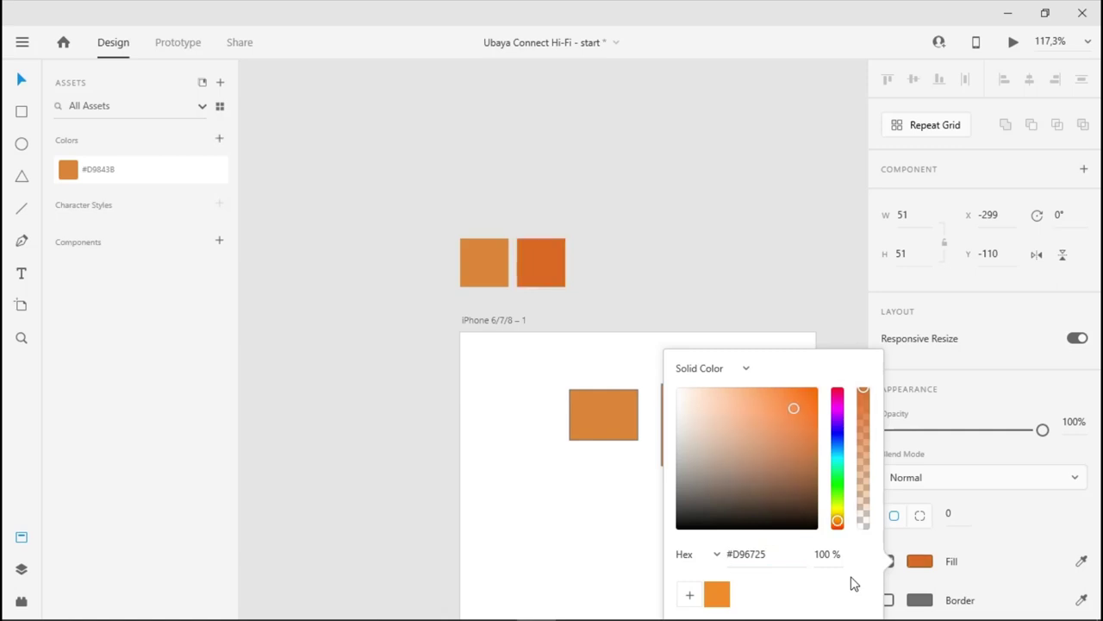
pyautogui.click(690, 595)
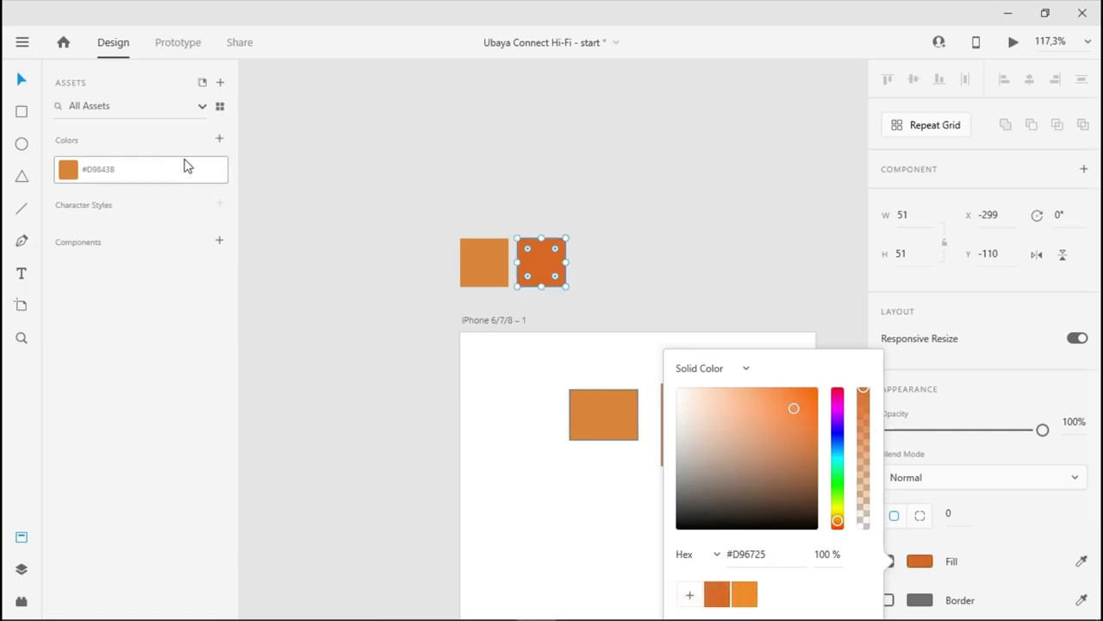
pyautogui.click(219, 143)
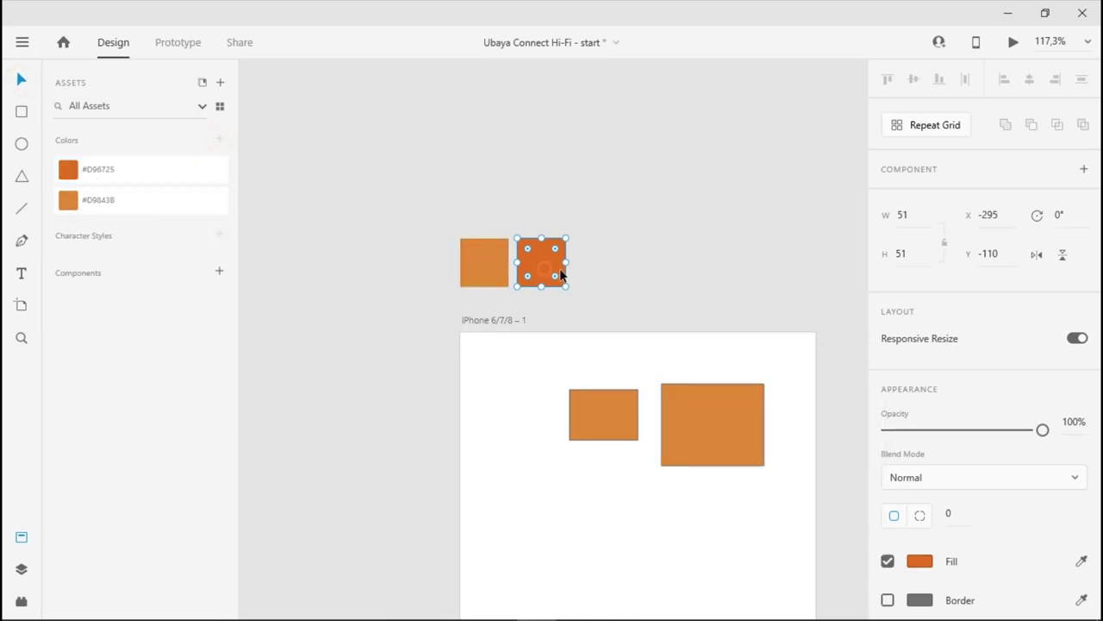
# - Duplicate the #D96725 square to its right and fill the copy with #8C4318, the brown copied from the Adobe Color theme
pyautogui.moveTo(554, 279); pyautogui.dragTo(602, 281)
pyautogui.hotkey('alt', 'Tab')
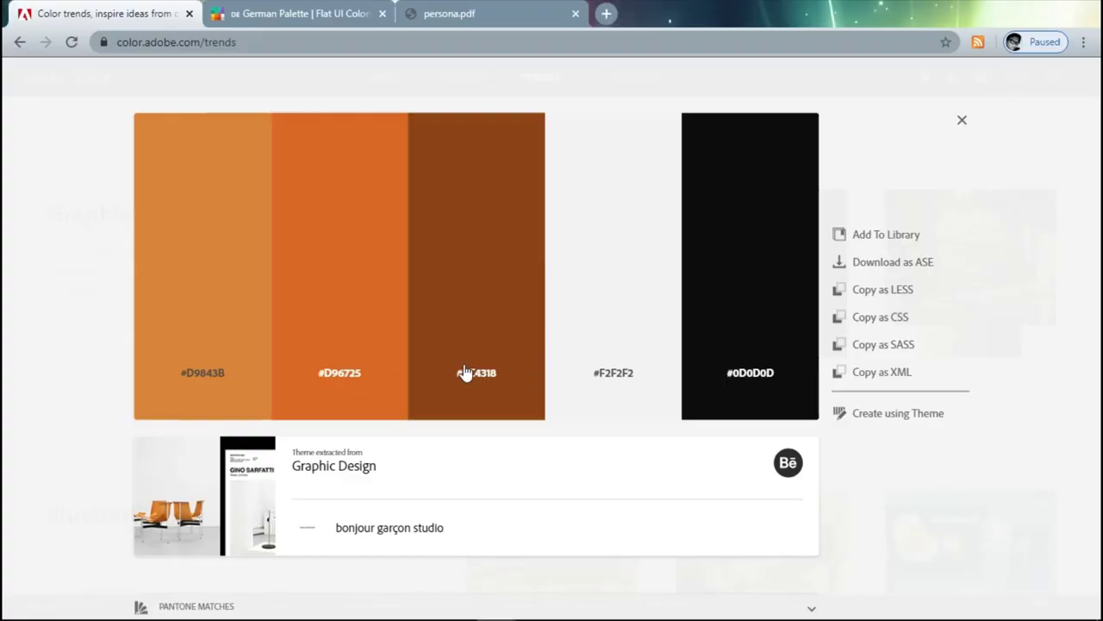
pyautogui.click(470, 371)
pyautogui.hotkey('alt', 'Tab')
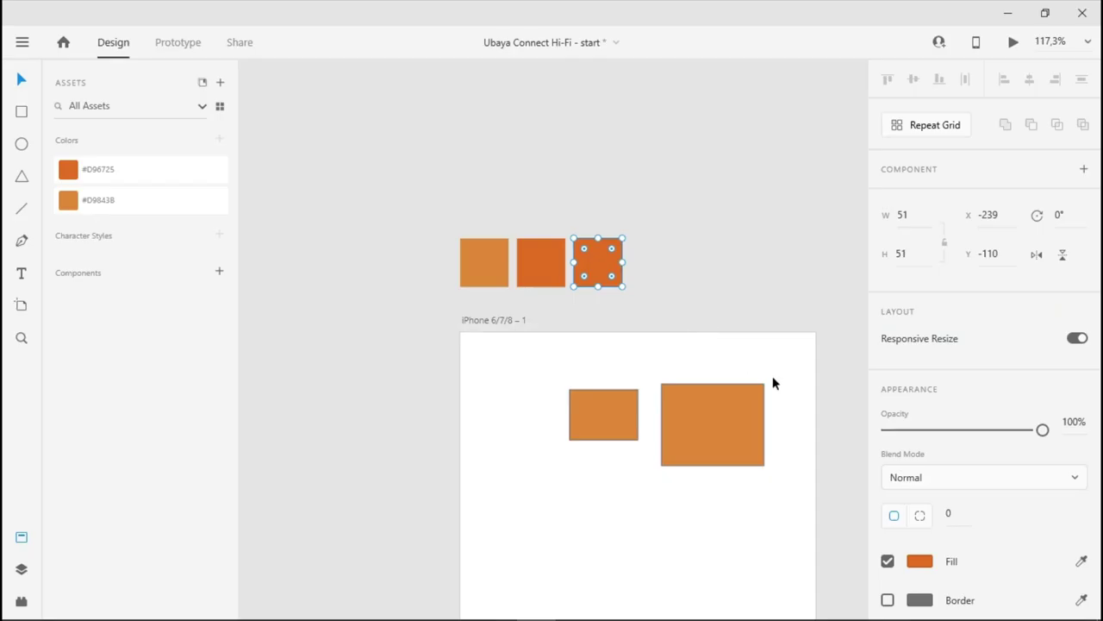
pyautogui.click(920, 561)
pyautogui.hotkey('ctrl', 'v')
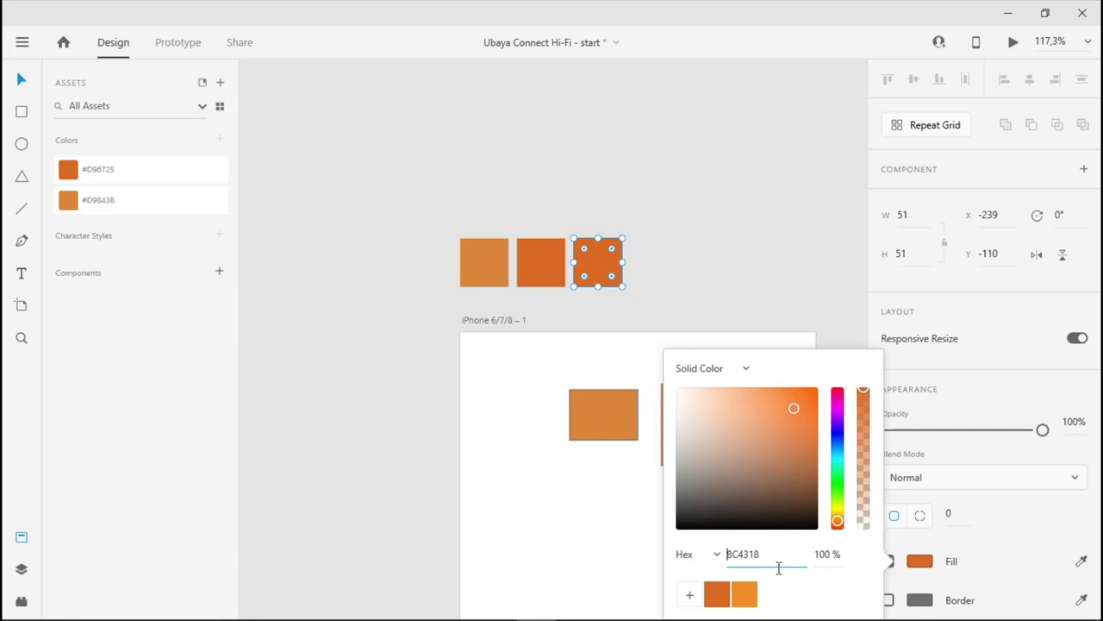
pyautogui.press('Return')
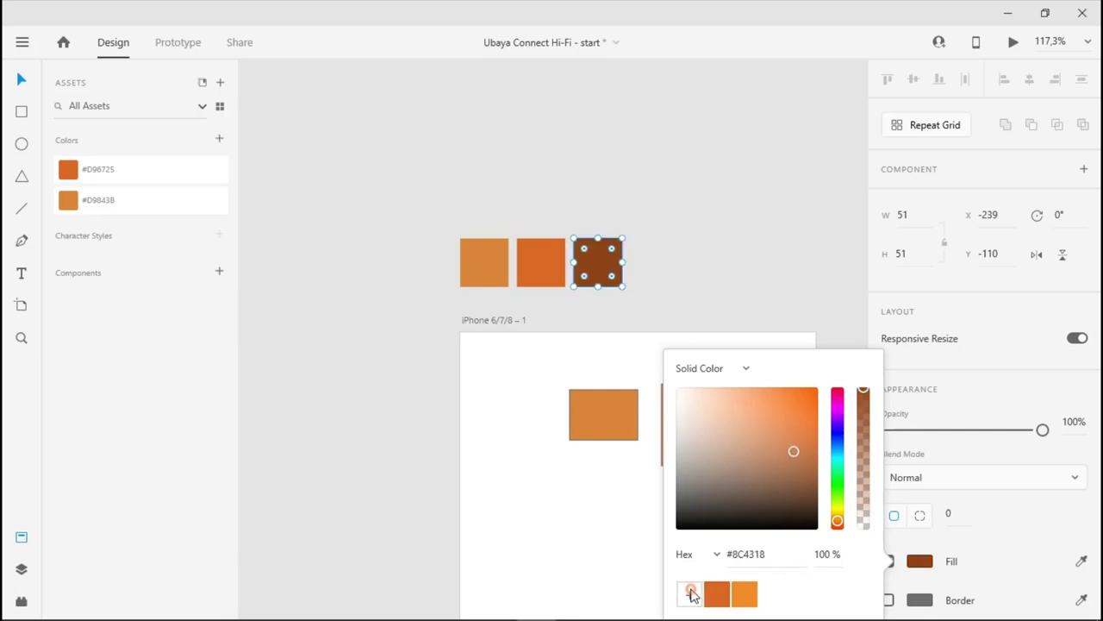
# - Save #8C4318 as a picker swatch and a document colour asset, and duplicate the brown square to its right
pyautogui.click(689, 594)
pyautogui.click(219, 140)
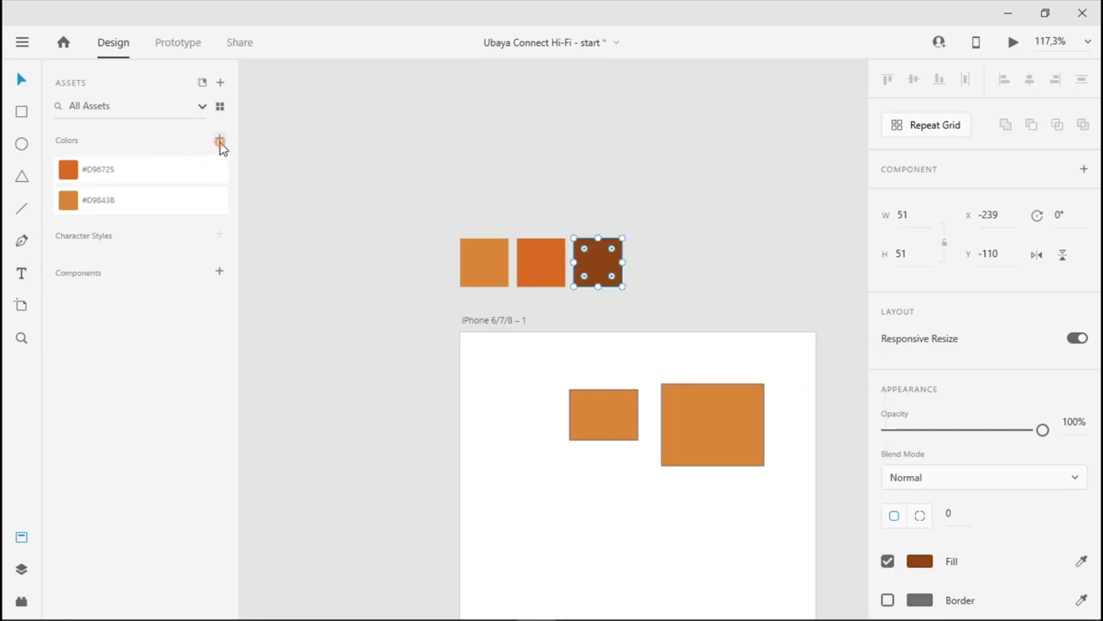
pyautogui.moveTo(604, 272); pyautogui.dragTo(659, 262)
# - Copy #F2F2F2 from the Adobe Color theme in Chrome and fill the newest square in Adobe XD with it
pyautogui.hotkey('alt', 'Tab')
pyautogui.hotkey('alt', 'Tab')
pyautogui.hotkey('alt', 'Tab')
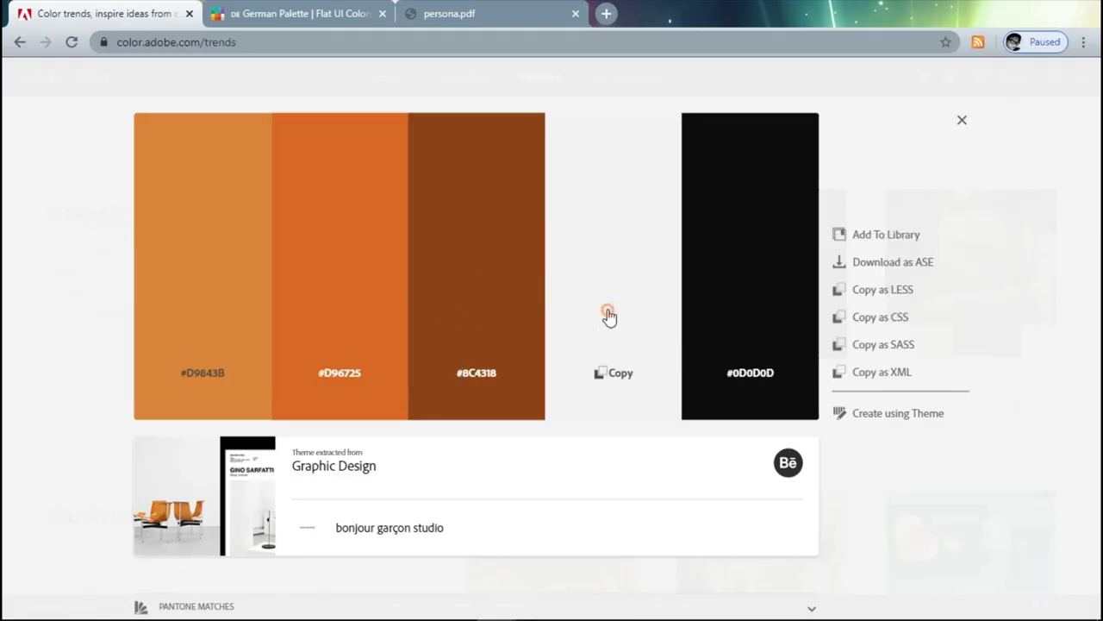
pyautogui.click(644, 338)
pyautogui.hotkey('alt', 'Tab')
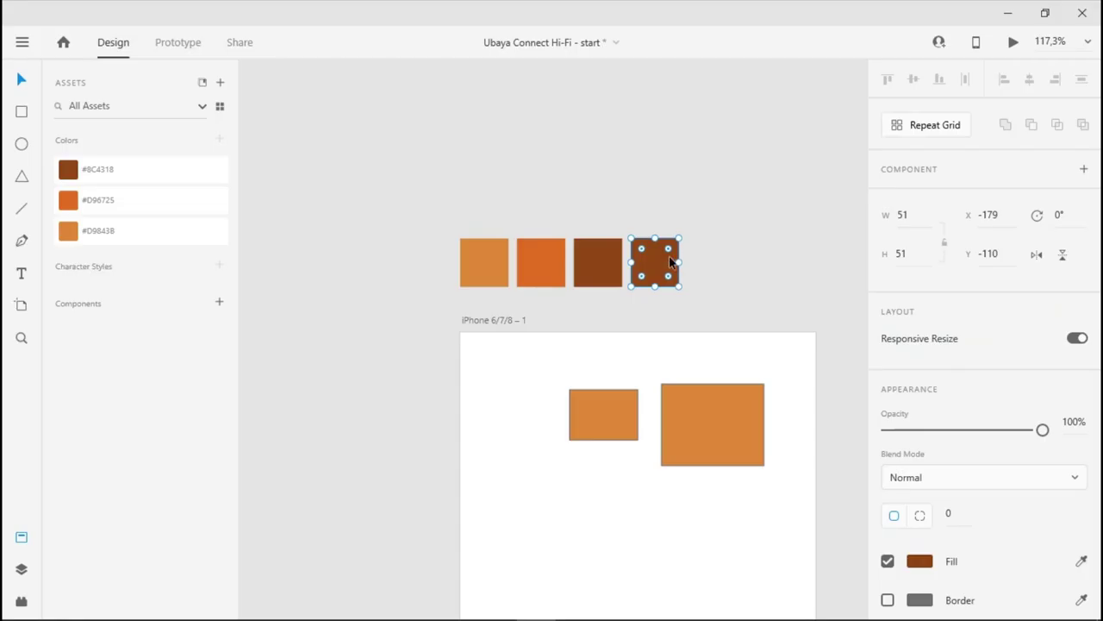
pyautogui.click(919, 561)
pyautogui.hotkey('ctrl', 'v')
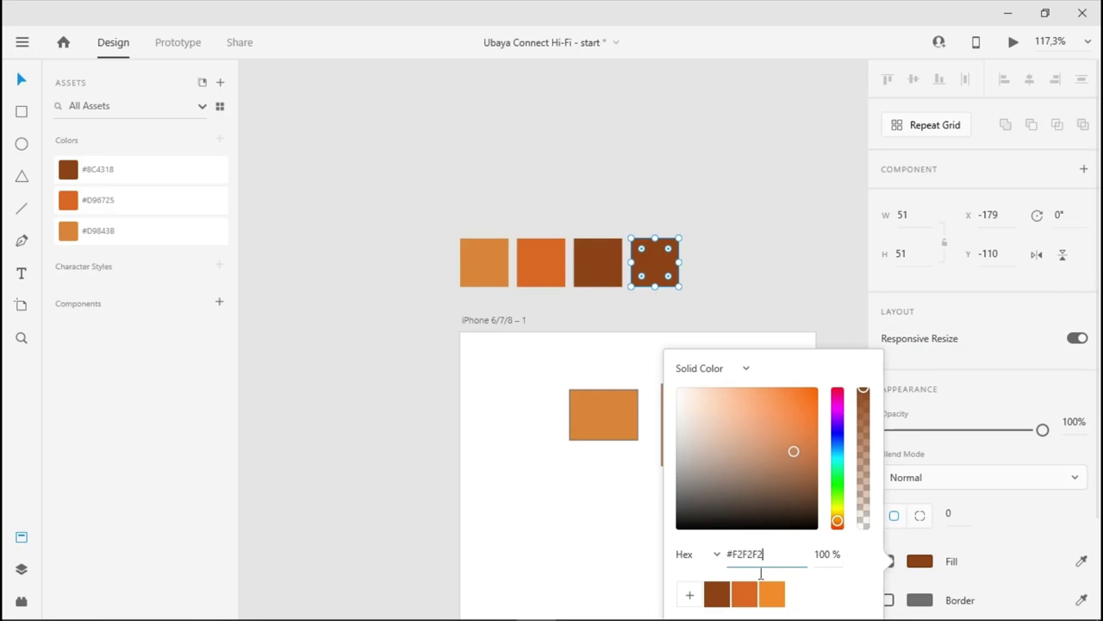
pyautogui.press('Return')
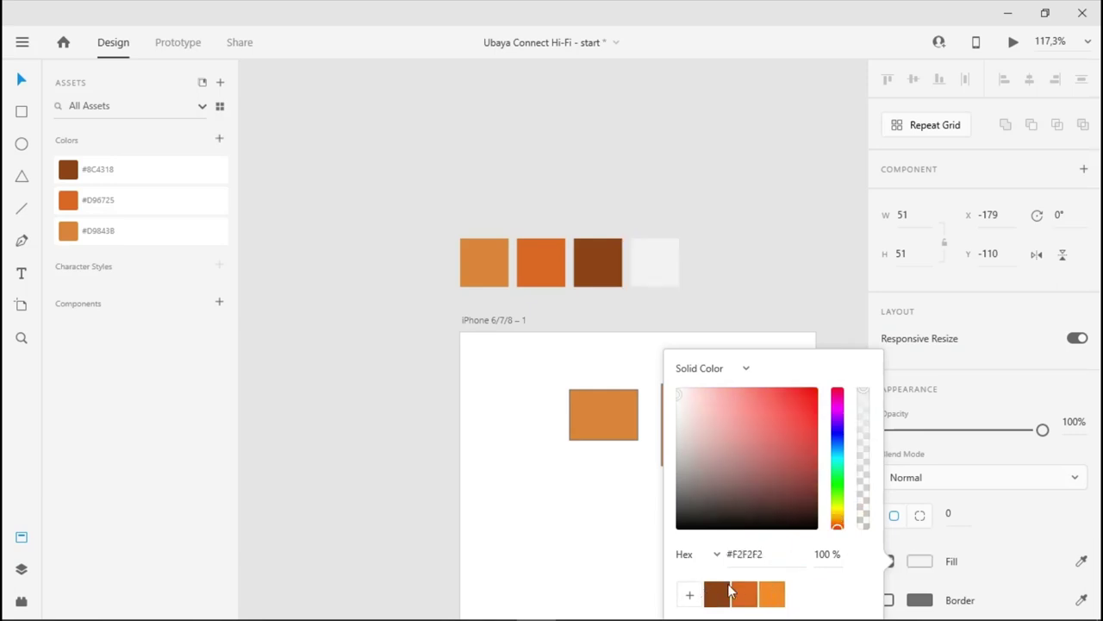
# - Save #F2F2F2 as a picker swatch and a document colour asset, and duplicate the light grey square to its right
pyautogui.click(689, 593)
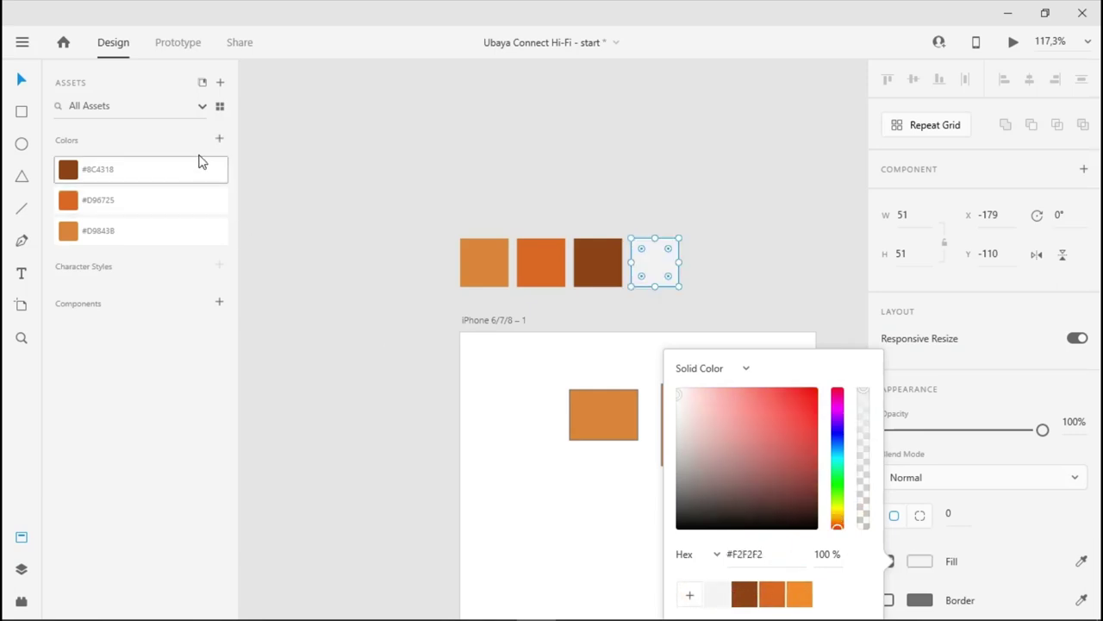
pyautogui.click(219, 137)
pyautogui.moveTo(659, 260); pyautogui.dragTo(716, 261)
# - Copy the theme's black, #0D0D0D, from Adobe Color in Chrome and fill the fifth square in Adobe XD with it
pyautogui.hotkey('alt', 'Tab')
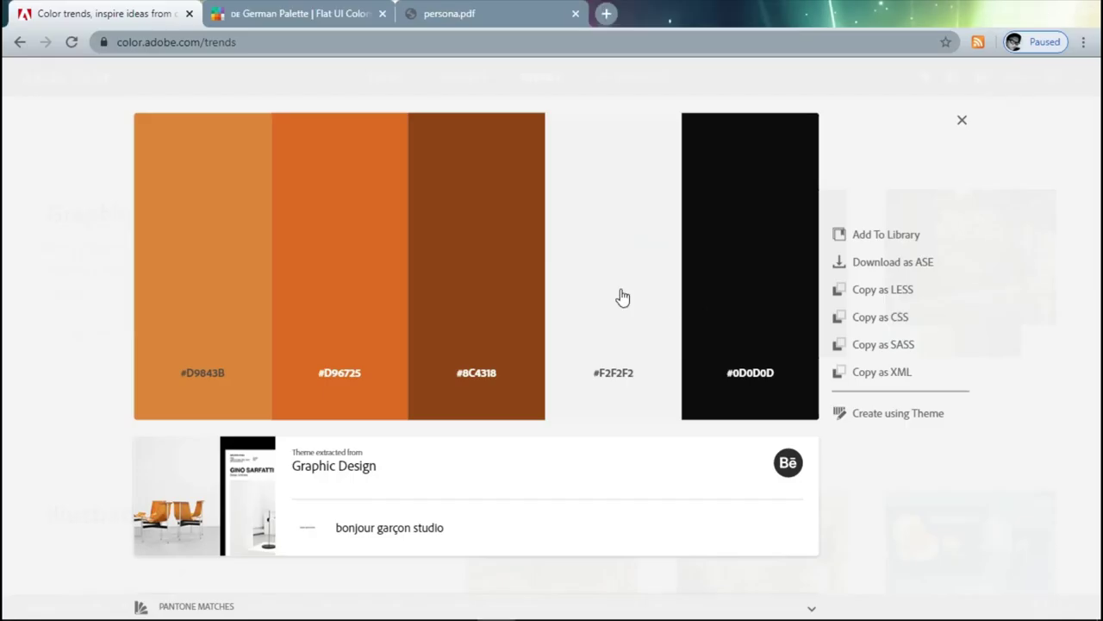
pyautogui.hotkey('alt', 'Tab')
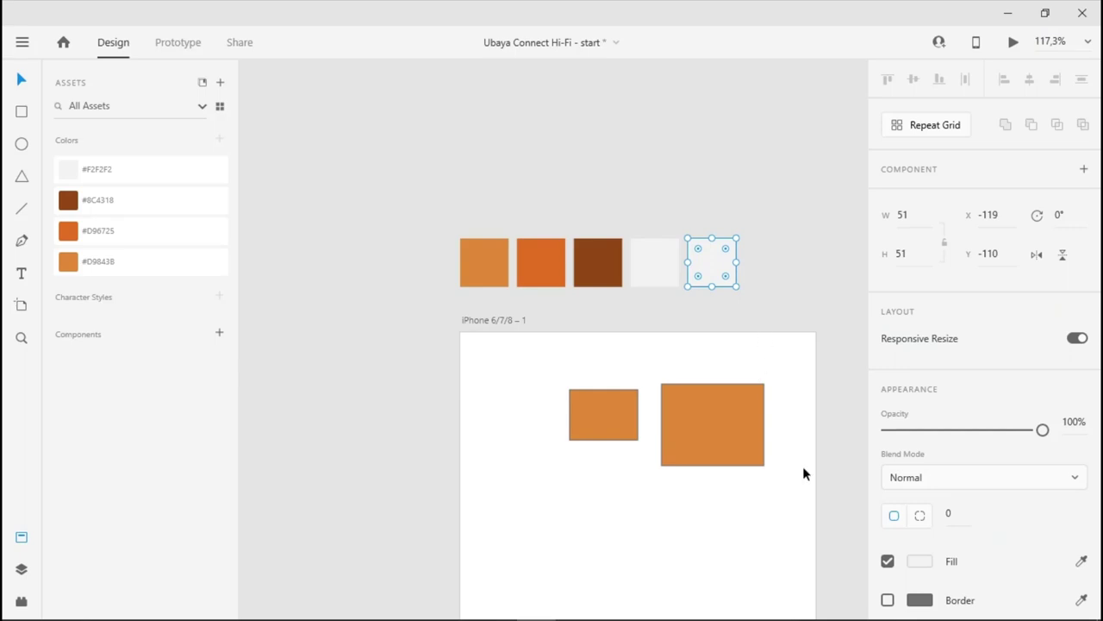
pyautogui.click(920, 562)
pyautogui.hotkey('ctrl', 'v')
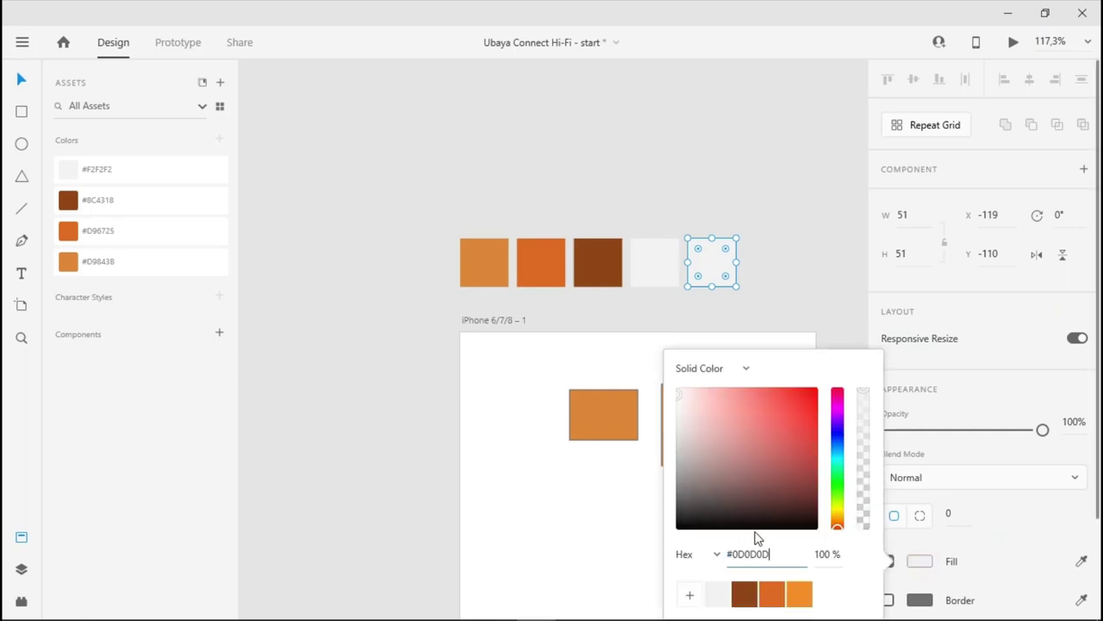
pyautogui.press('Return')
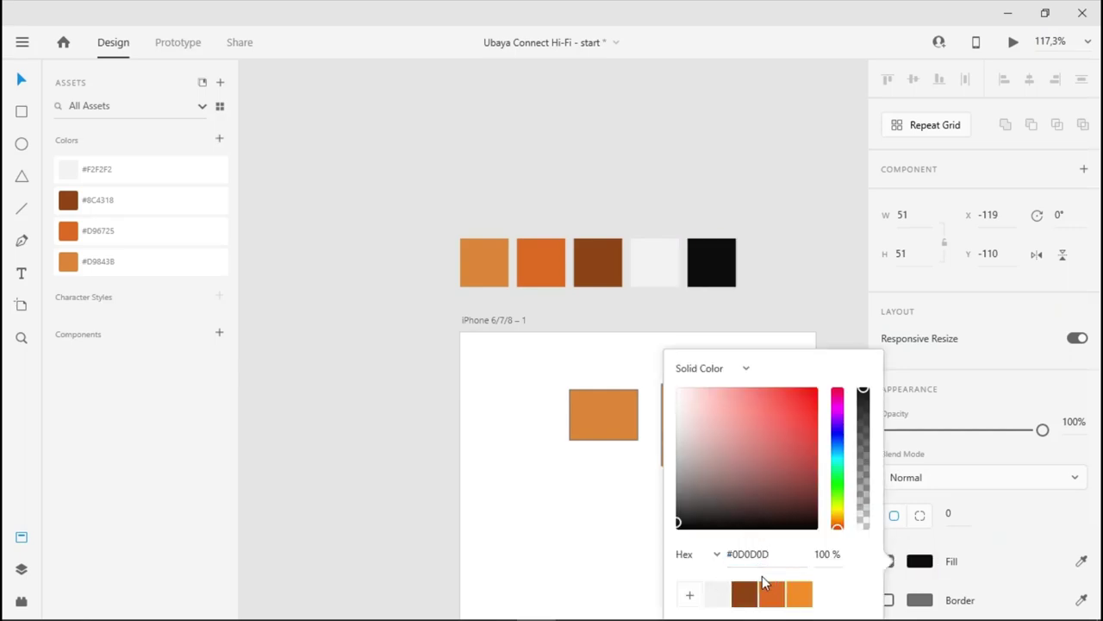
# - Save #0D0D0D as a picker swatch and a document colour asset
pyautogui.click(689, 594)
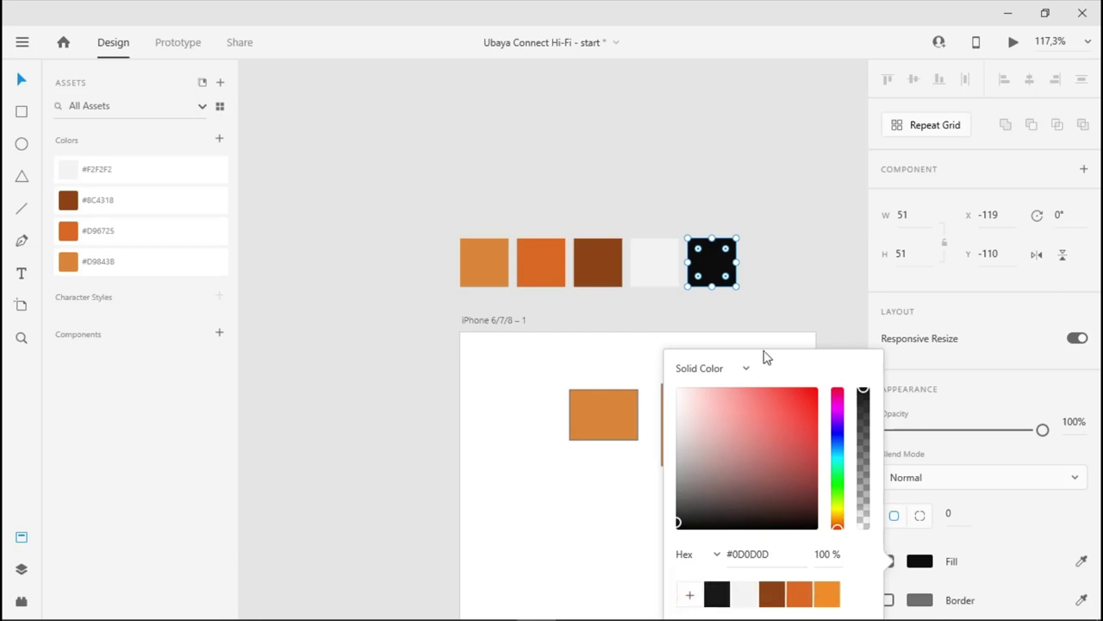
pyautogui.click(219, 140)
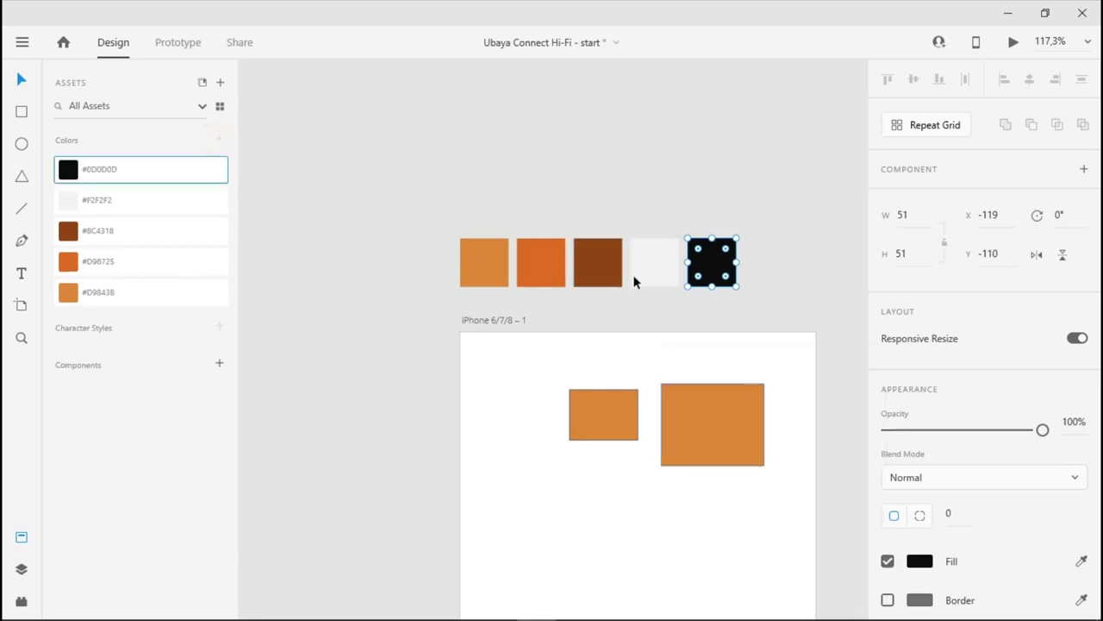
pyautogui.click(768, 274)
# - Duplicate the black square to its right and lighten the copy's fill to dark grey #313131
pyautogui.click(727, 274)
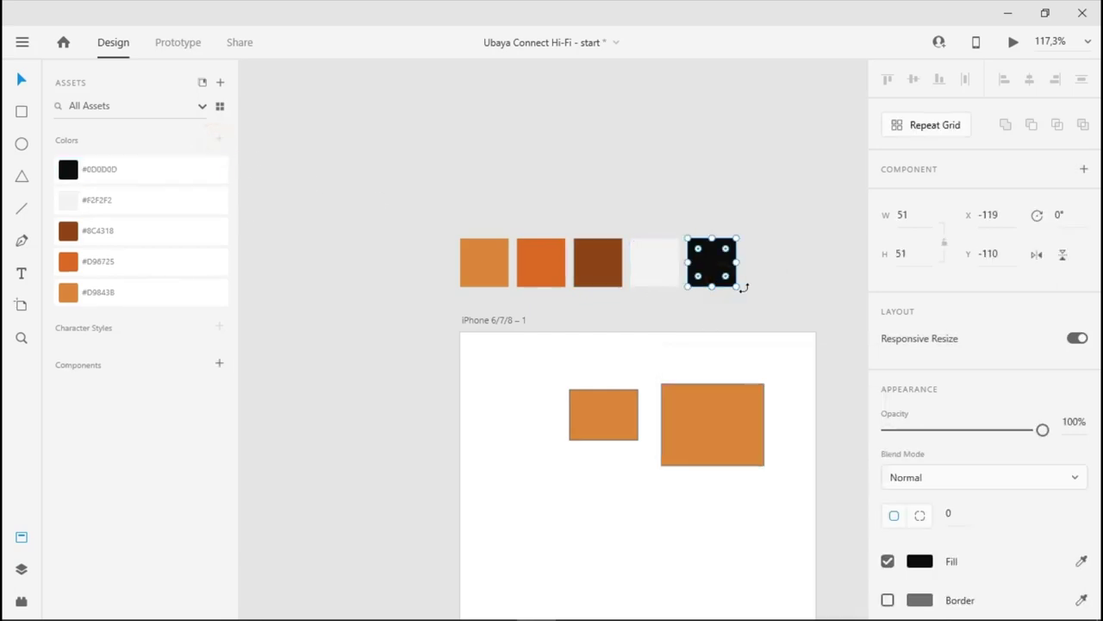
pyautogui.moveTo(712, 274); pyautogui.dragTo(768, 276)
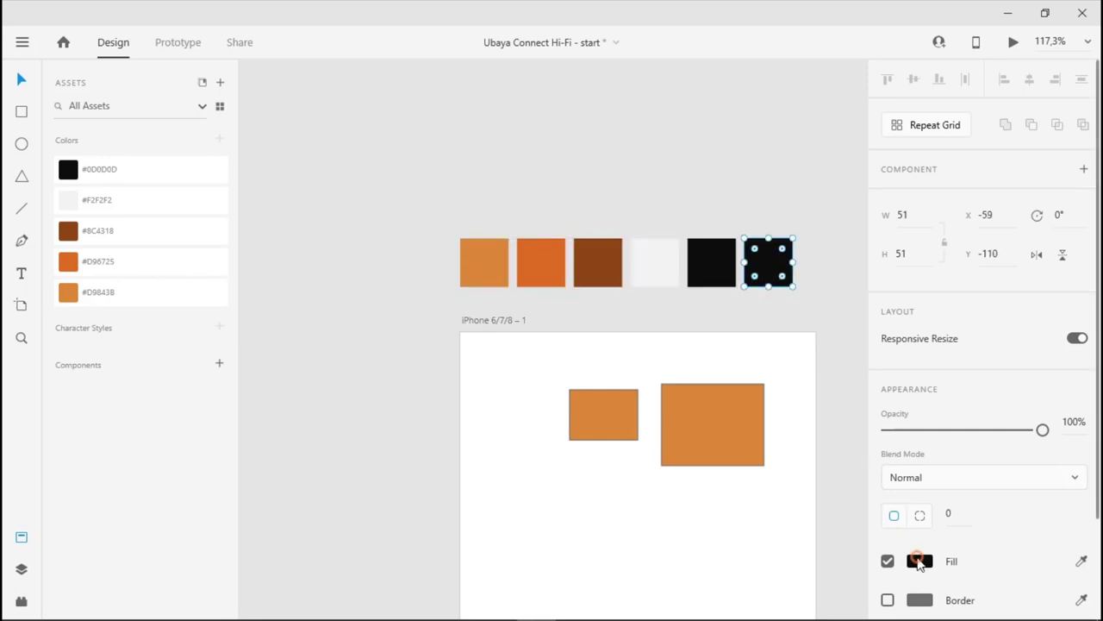
pyautogui.click(919, 561)
pyautogui.moveTo(685, 521); pyautogui.dragTo(677, 508)
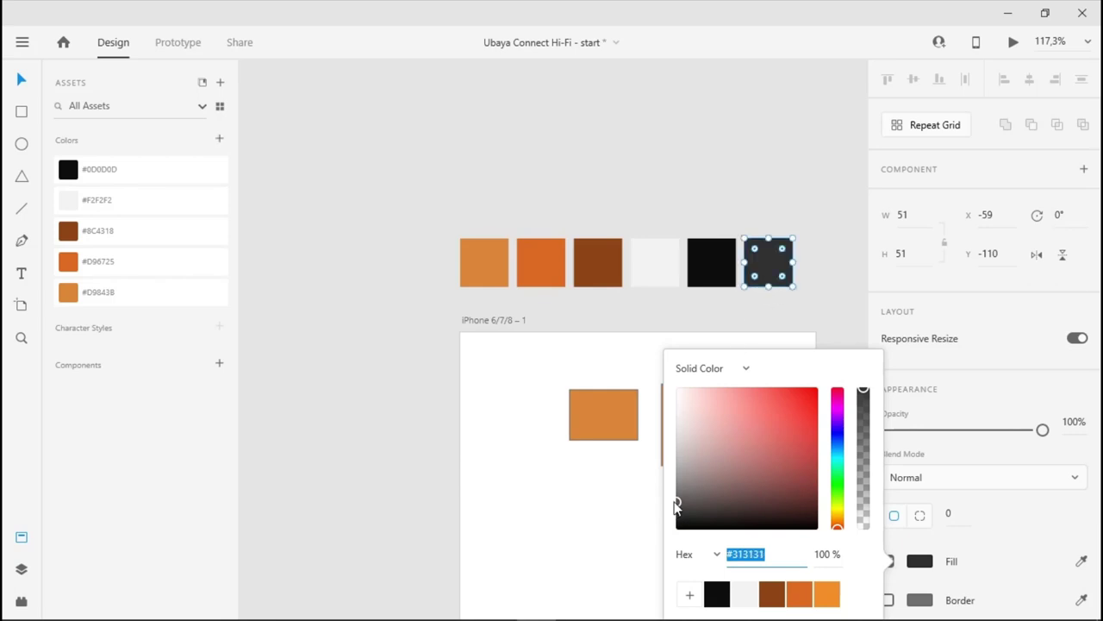
# - Save the dark grey #313131 as a picker swatch and a document colour asset
pyautogui.click(690, 595)
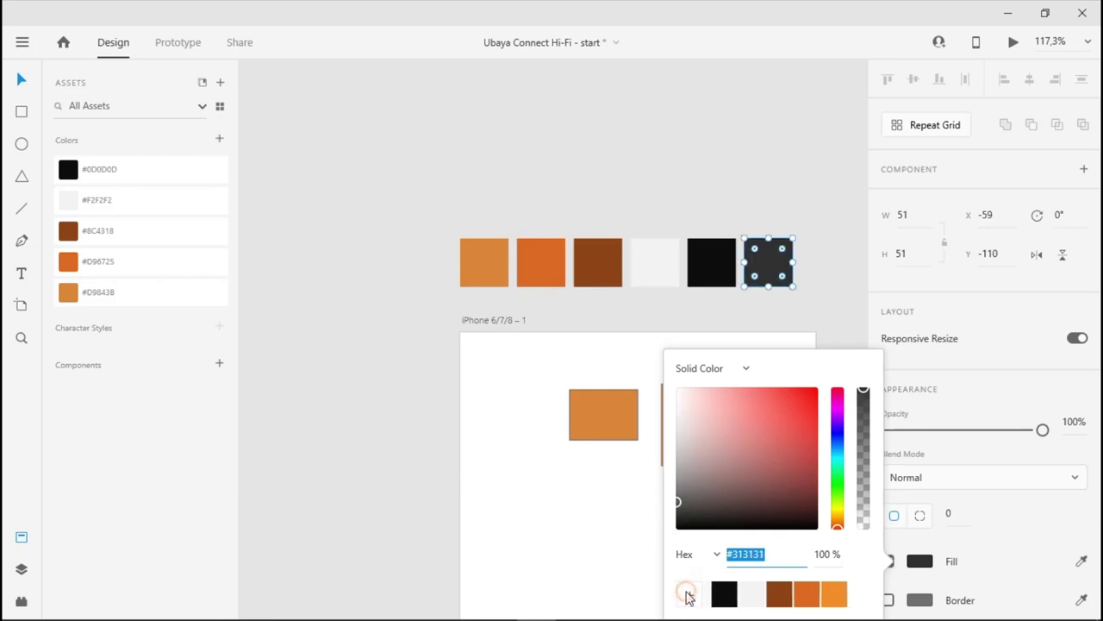
pyautogui.click(219, 139)
pyautogui.click(606, 145)
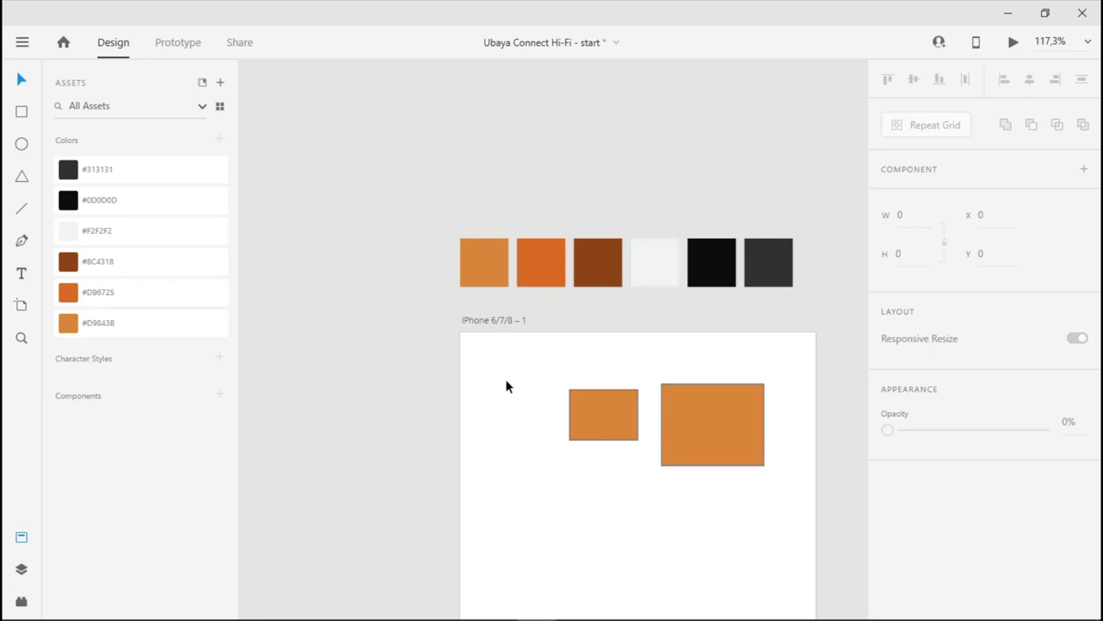
# - Delete the two orange sample rectangles from the iPhone 6/7/8 – 1 artboard
pyautogui.moveTo(510, 380); pyautogui.dragTo(795, 472)
pyautogui.press('Delete')
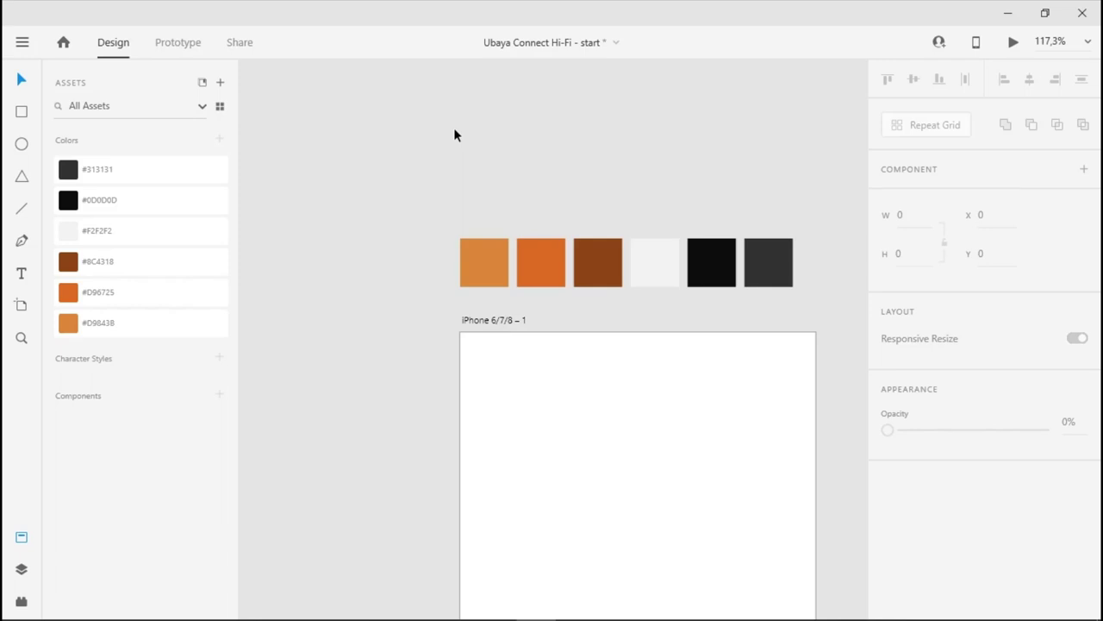
pyautogui.moveTo(372, 236); pyautogui.dragTo(471, 246)
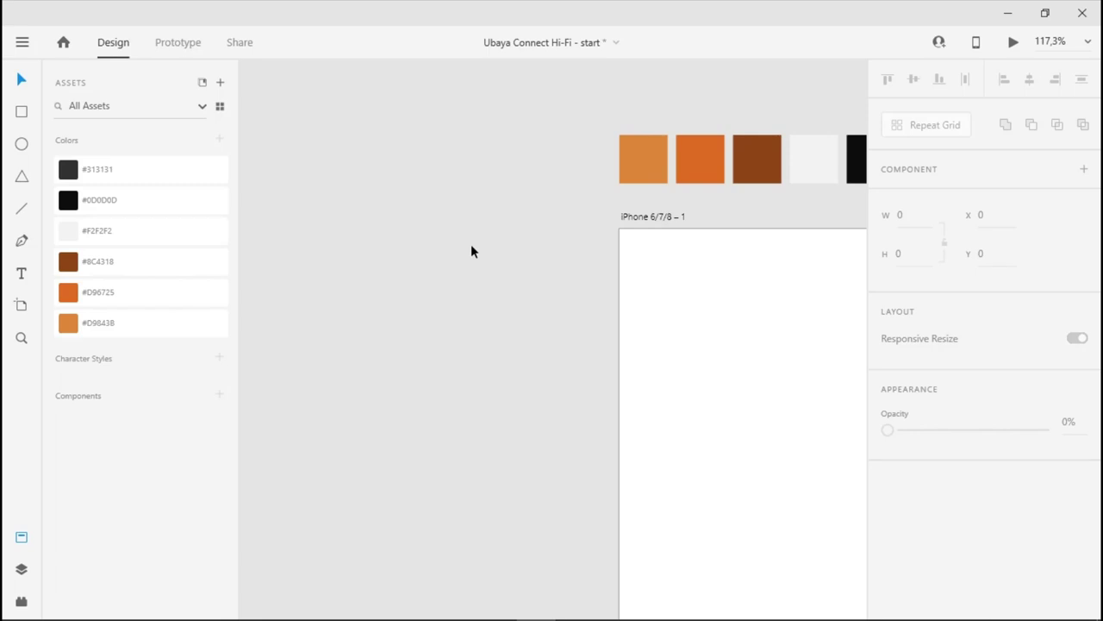
# - Switch to FontPair in Chrome and examine the heading and body fonts of the featured font pairs
pyautogui.hotkey('alt', 'Tab')
pyautogui.hotkey('alt', 'Tab')
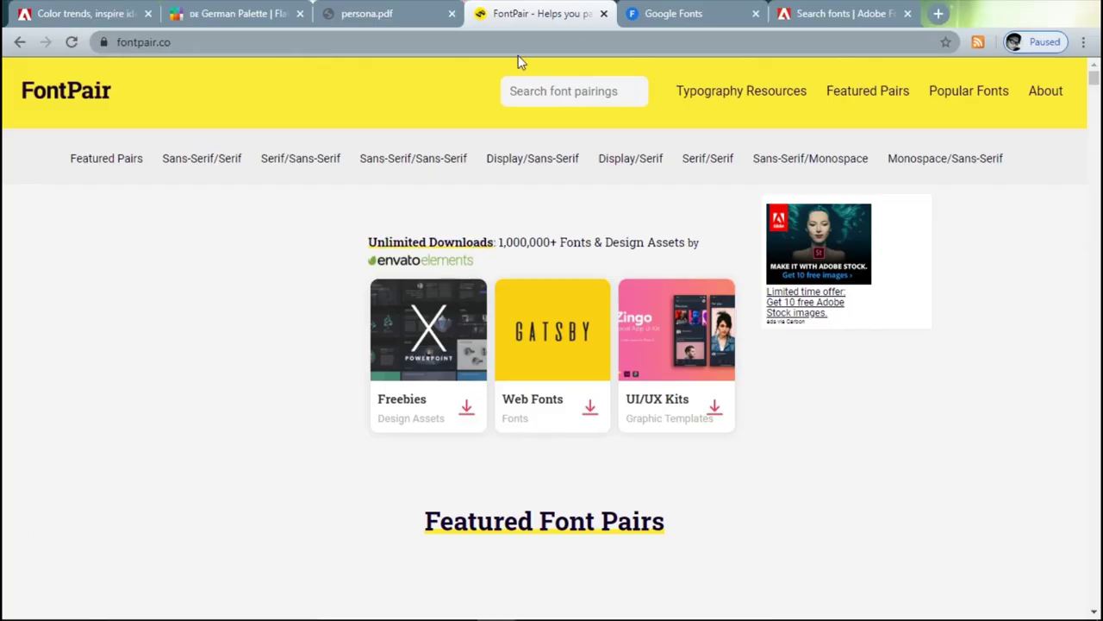
pyautogui.scroll(-5, 421, 375)
pyautogui.scroll(4, 425, 377)
pyautogui.scroll(2, 425, 377)
pyautogui.scroll(-1, 193, 310)
pyautogui.scroll(1, 193, 310)
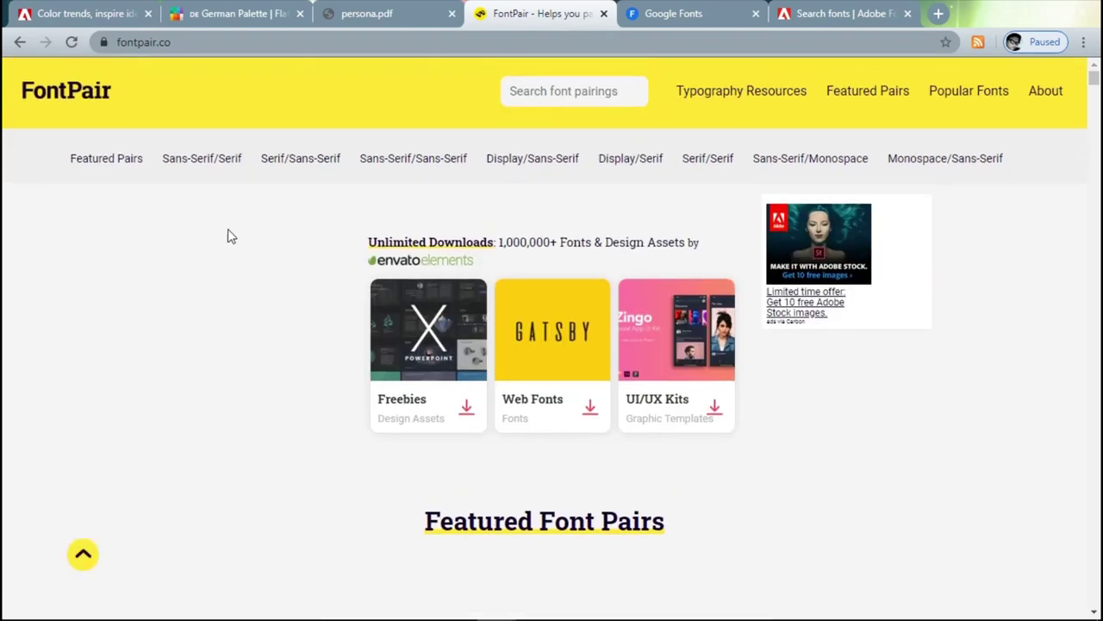
pyautogui.scroll(-6, 197, 290)
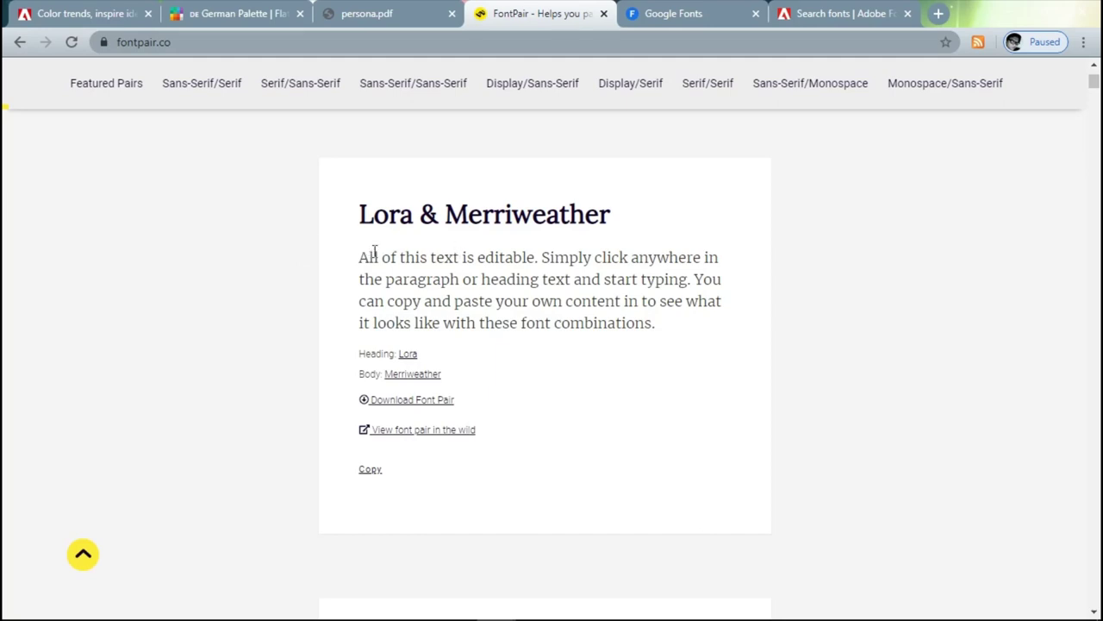
pyautogui.scroll(-1, 507, 238)
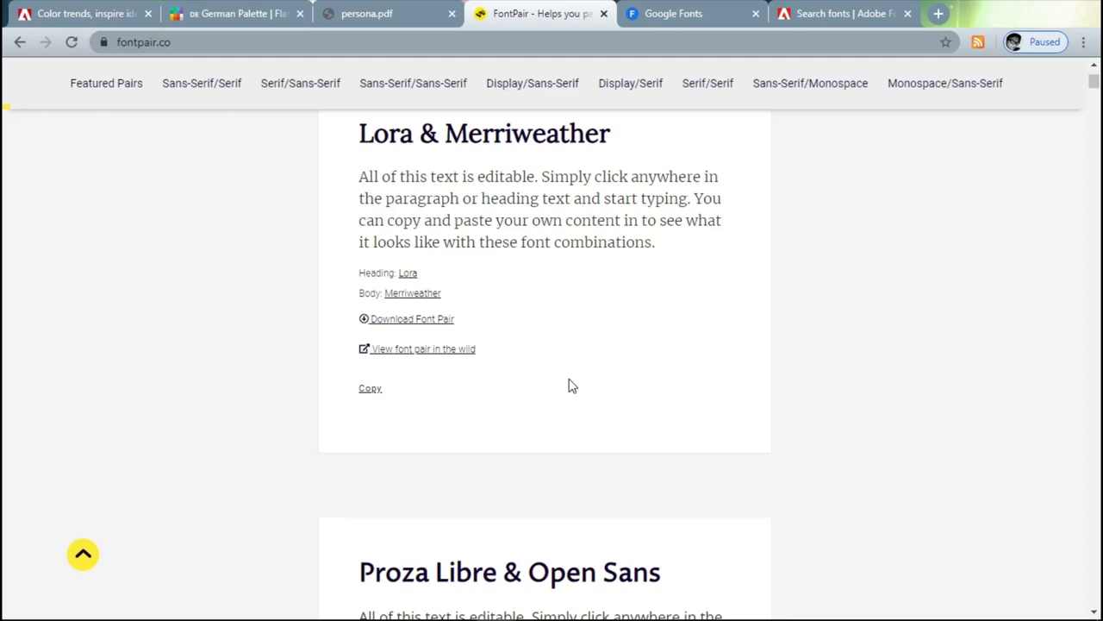
pyautogui.scroll(-3, 365, 372)
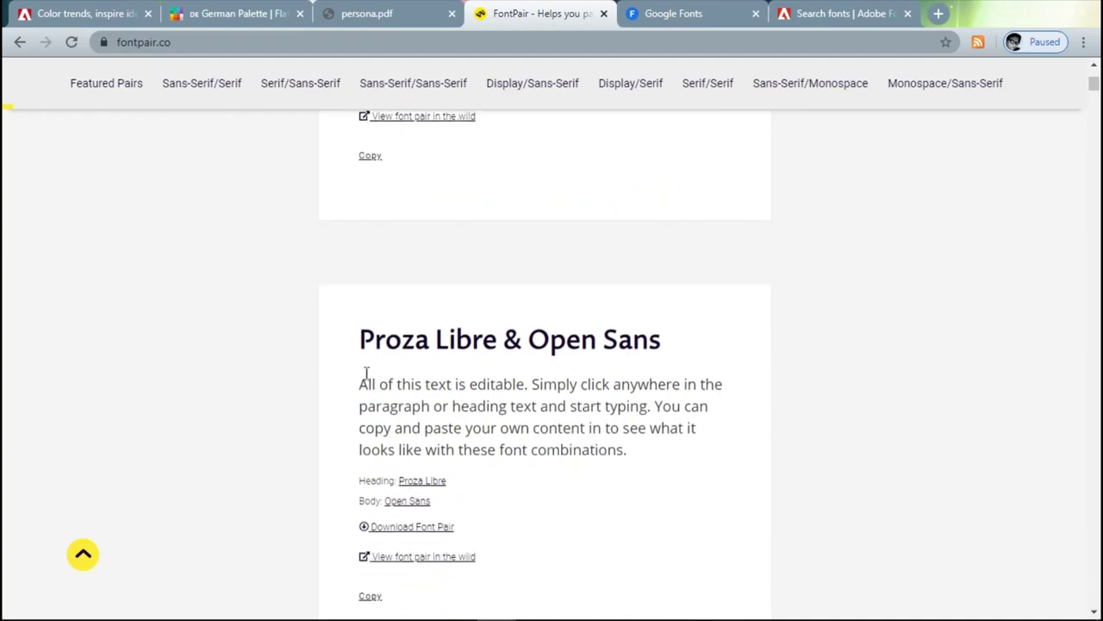
pyautogui.scroll(-3, 366, 372)
pyautogui.scroll(1, 382, 293)
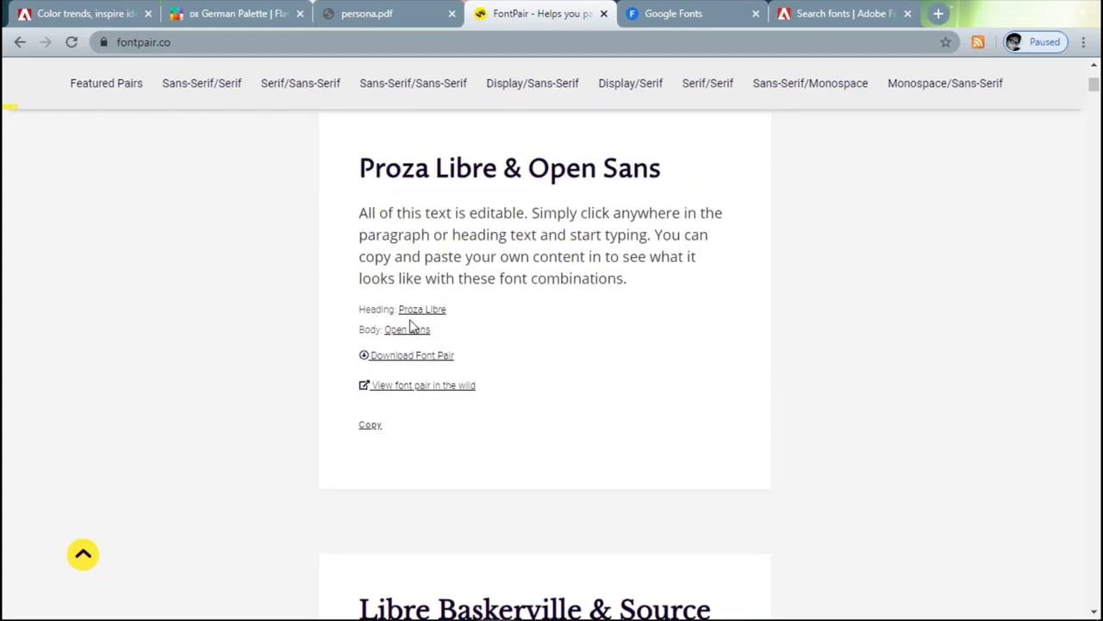
pyautogui.scroll(-3, 581, 310)
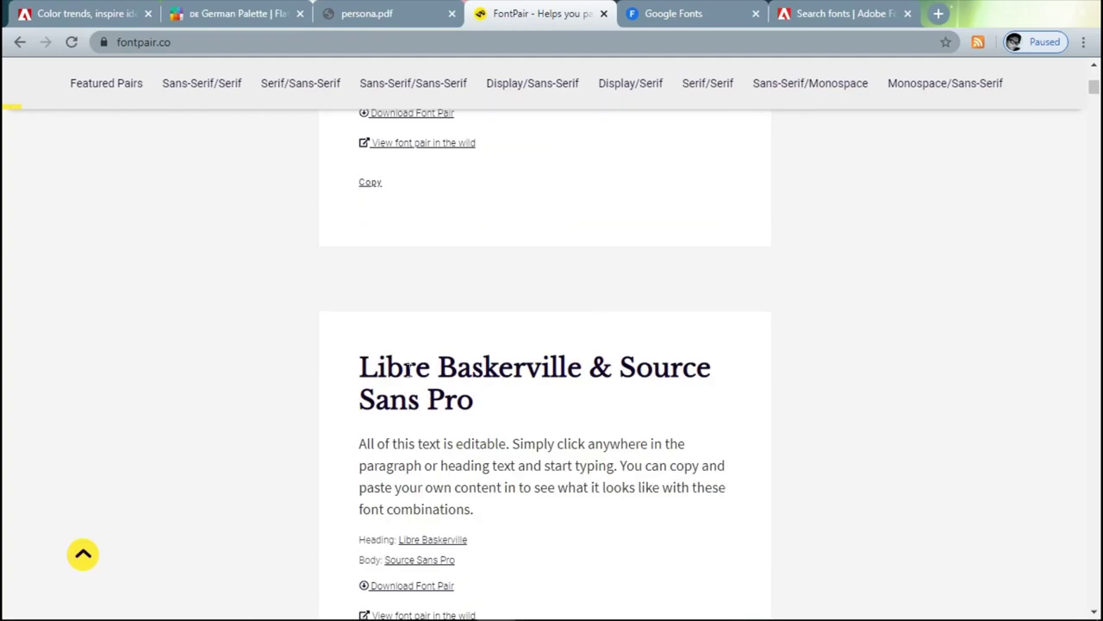
pyautogui.scroll(-6, 480, 336)
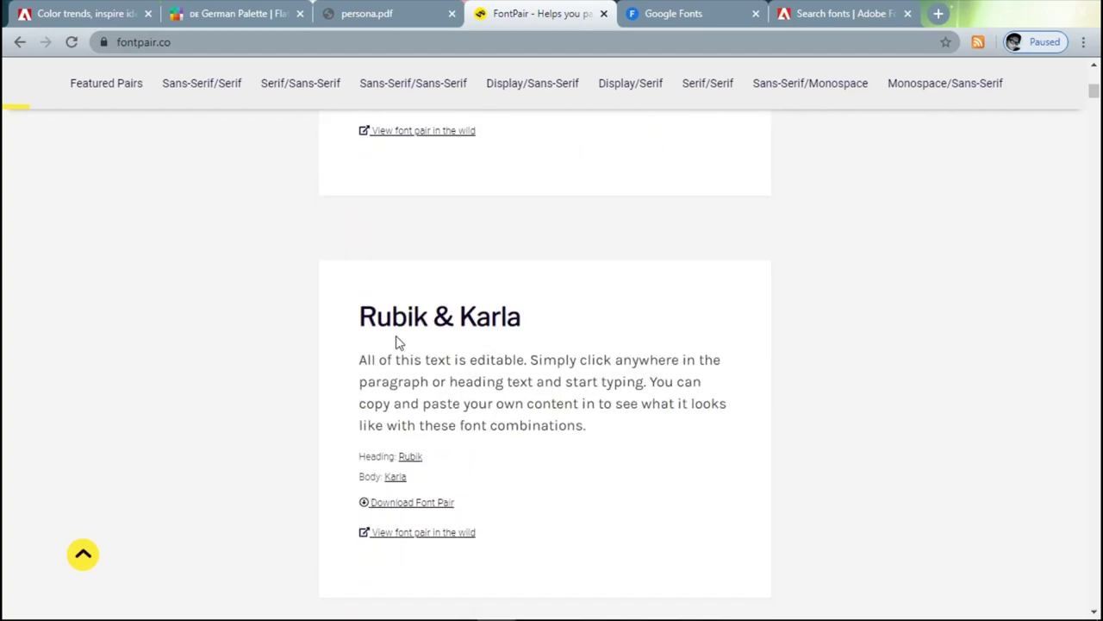
pyautogui.scroll(-1, 480, 352)
pyautogui.scroll(-1, 520, 342)
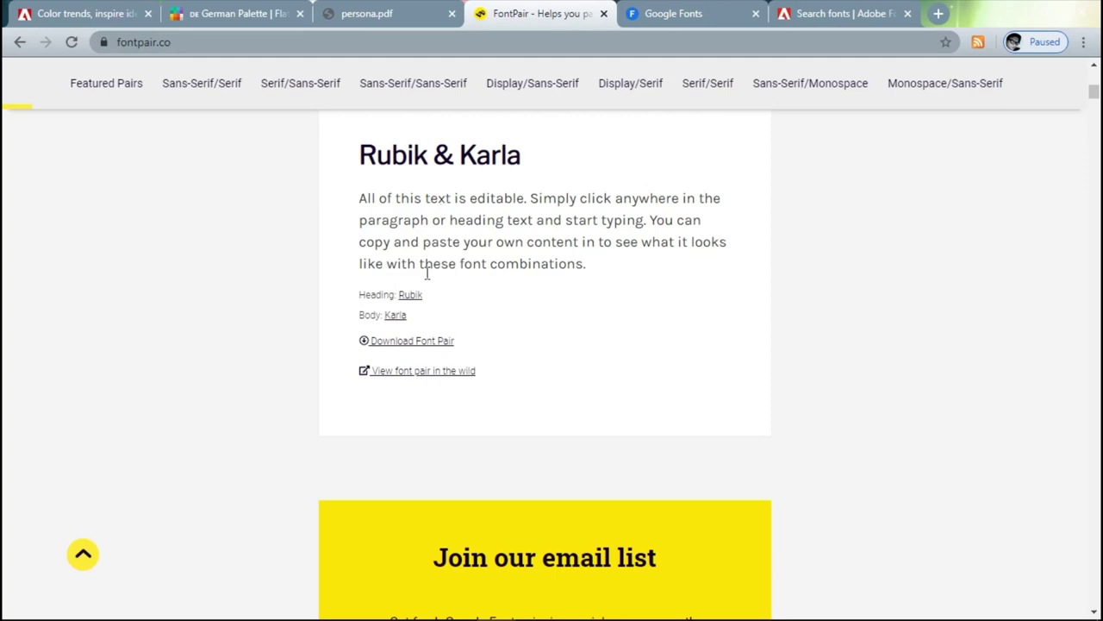
# - Search Google Fonts for the heading font Rubik from the Rubik & Karla pair on FontPair
pyautogui.click(681, 17)
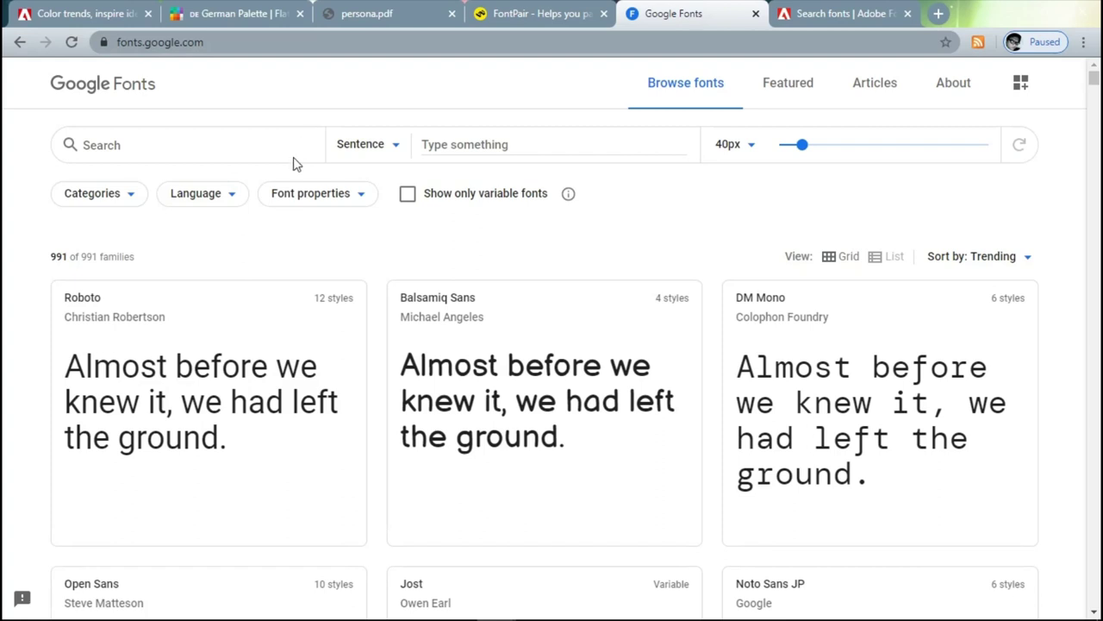
pyautogui.click(538, 13)
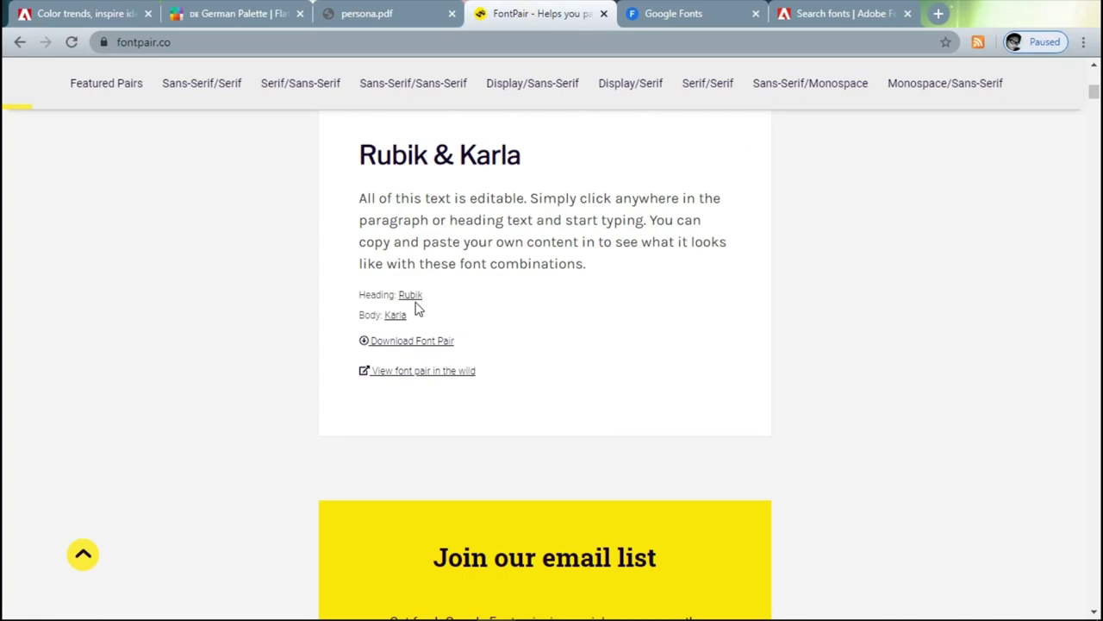
pyautogui.click(732, 10)
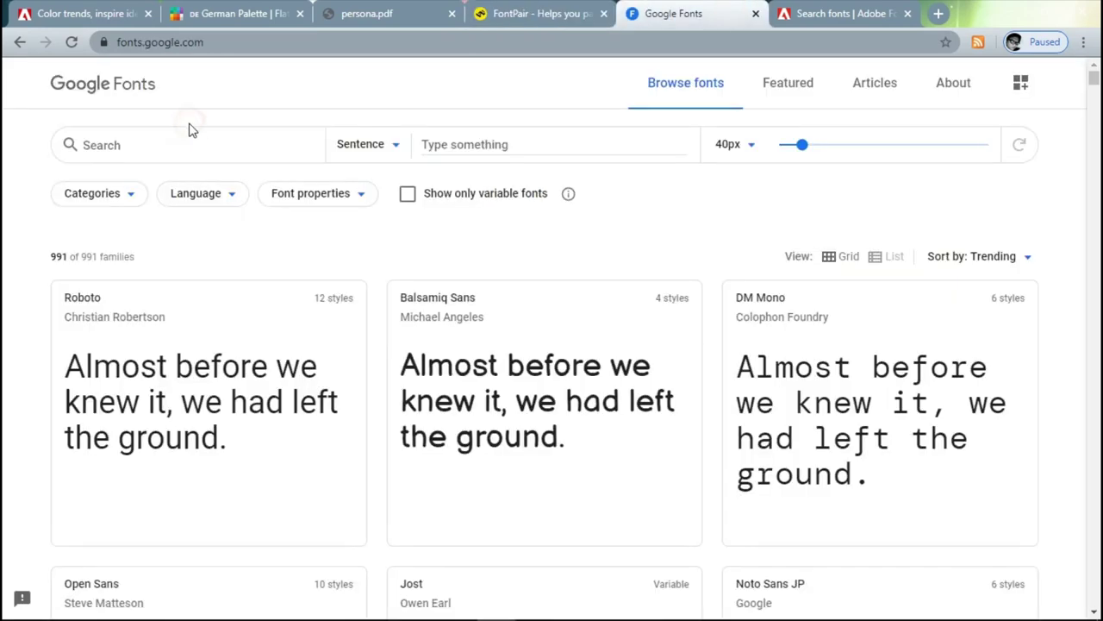
pyautogui.write('Rubik')
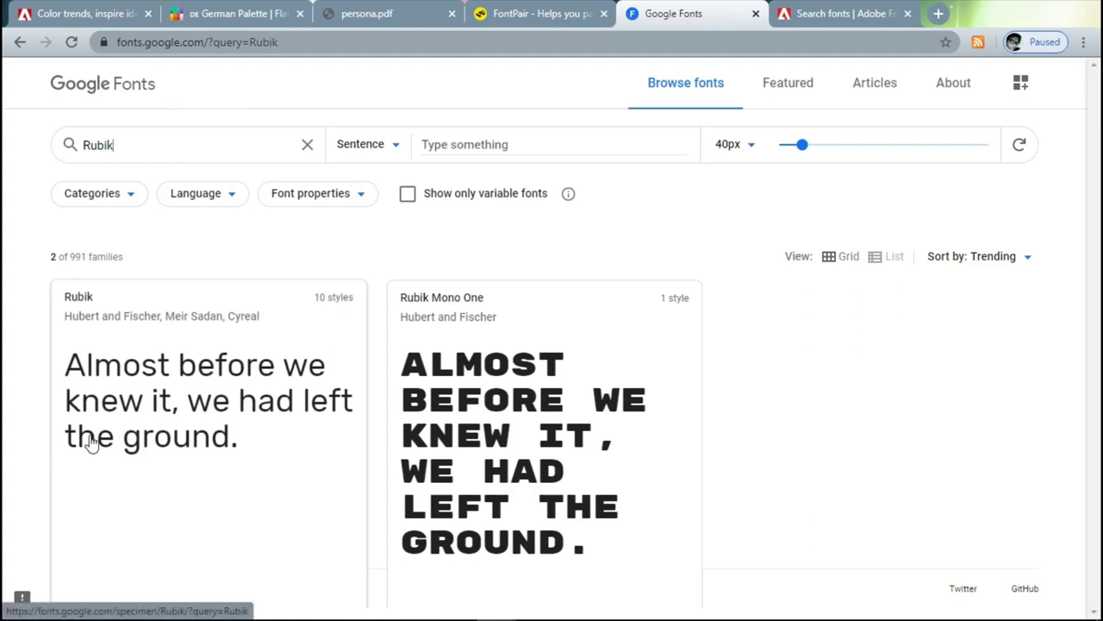
# - Set the custom preview text to "Ubaya Connect" and open the Rubik family's page
pyautogui.click(474, 147)
pyautogui.write('Ub')
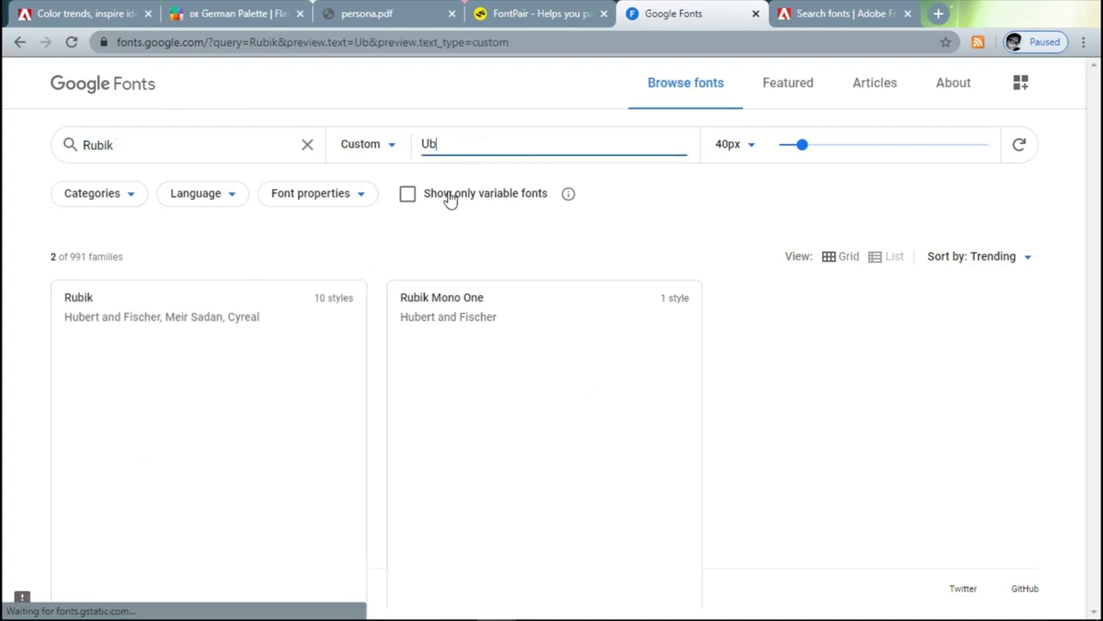
pyautogui.write('aya Connect')
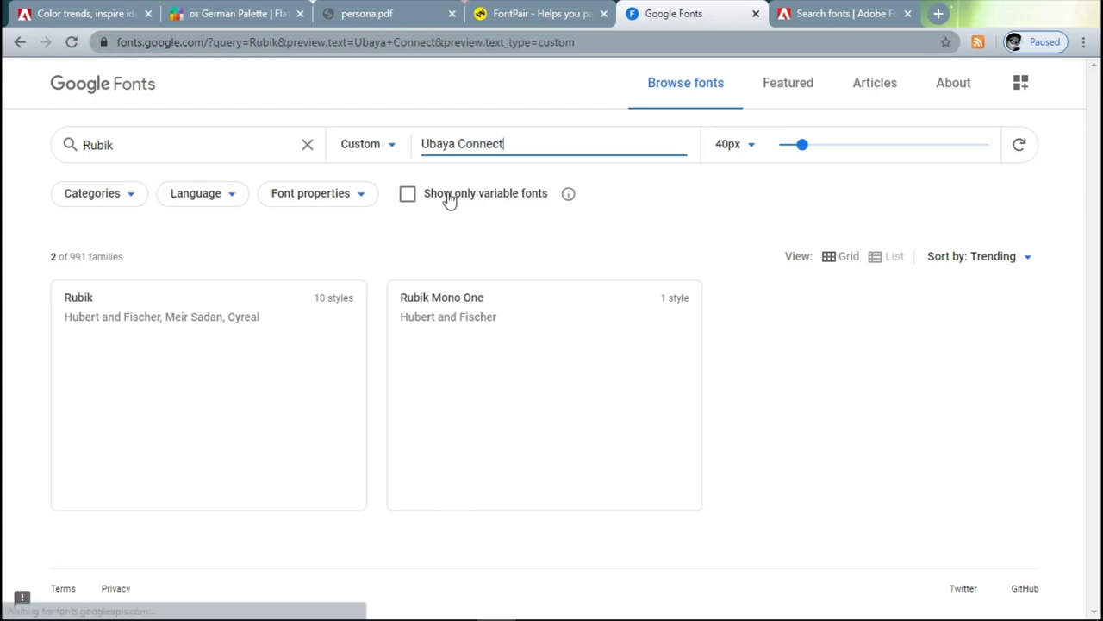
pyautogui.click(297, 375)
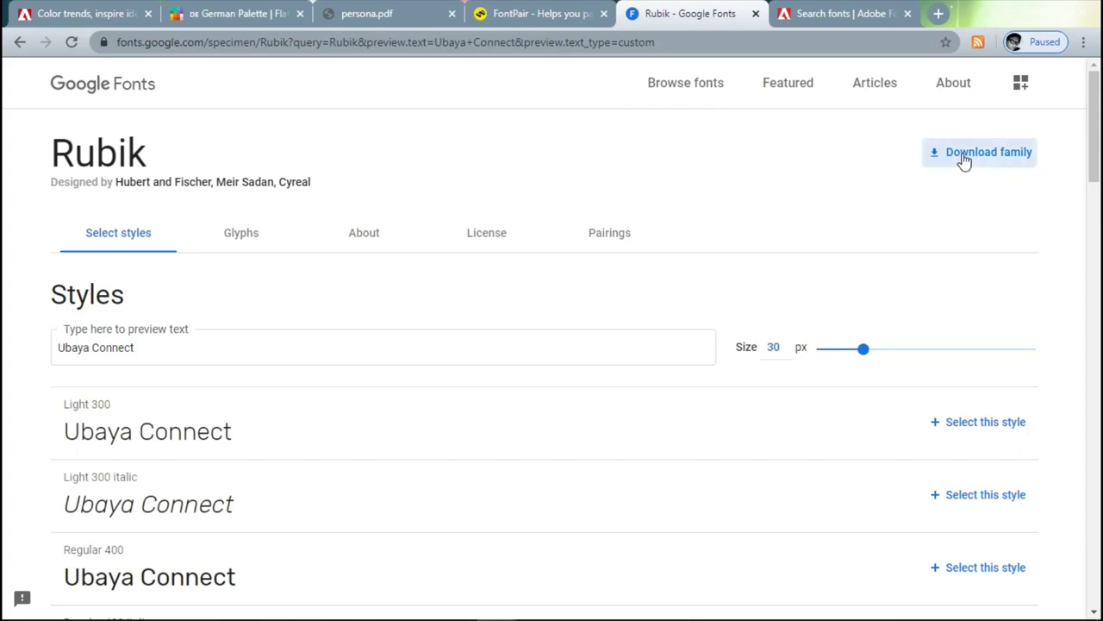
# - Look over Rubik's styles on Google Fonts, and open the paired body font Karla from FontPair to examine its styles
pyautogui.scroll(-7, 963, 258)
pyautogui.scroll(7, 48, 383)
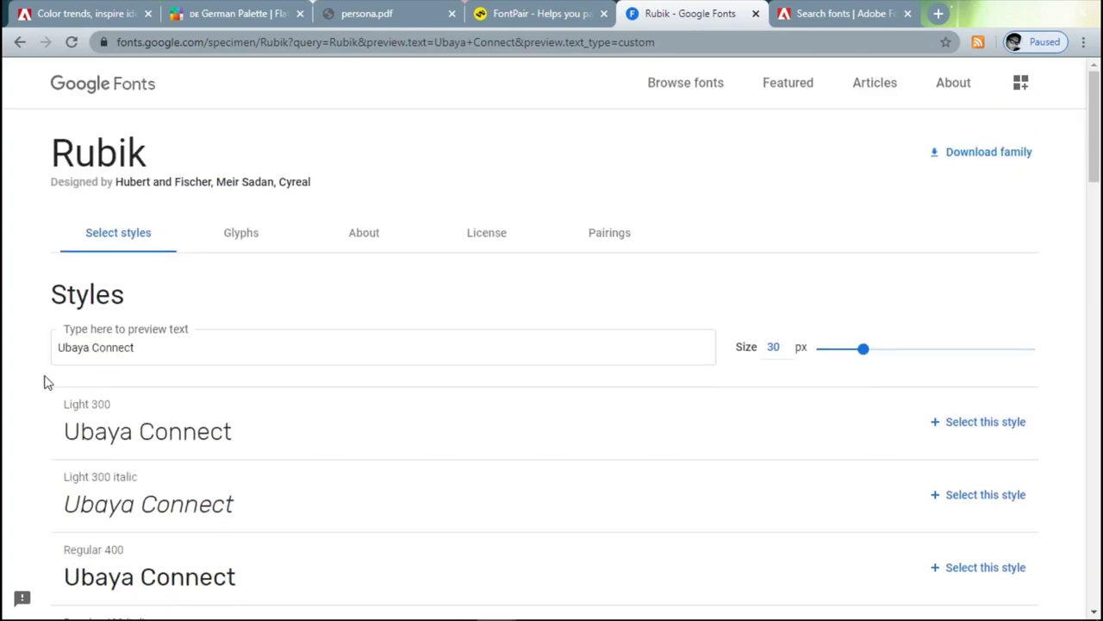
pyautogui.scroll(-7, 357, 382)
pyautogui.scroll(7, 375, 470)
pyautogui.click(536, 16)
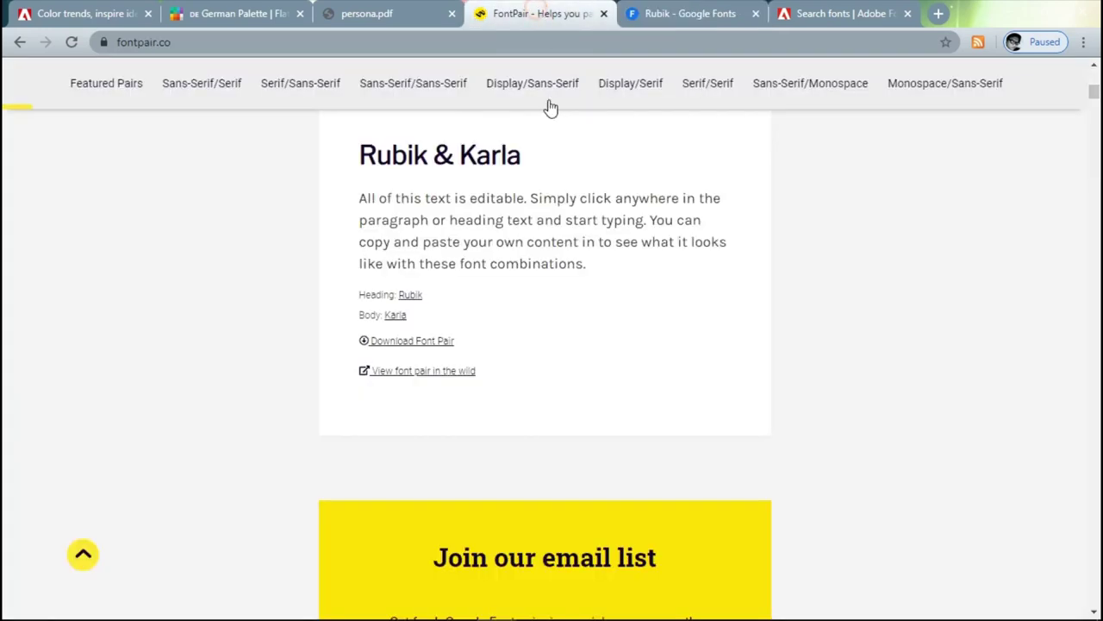
pyautogui.click(396, 316)
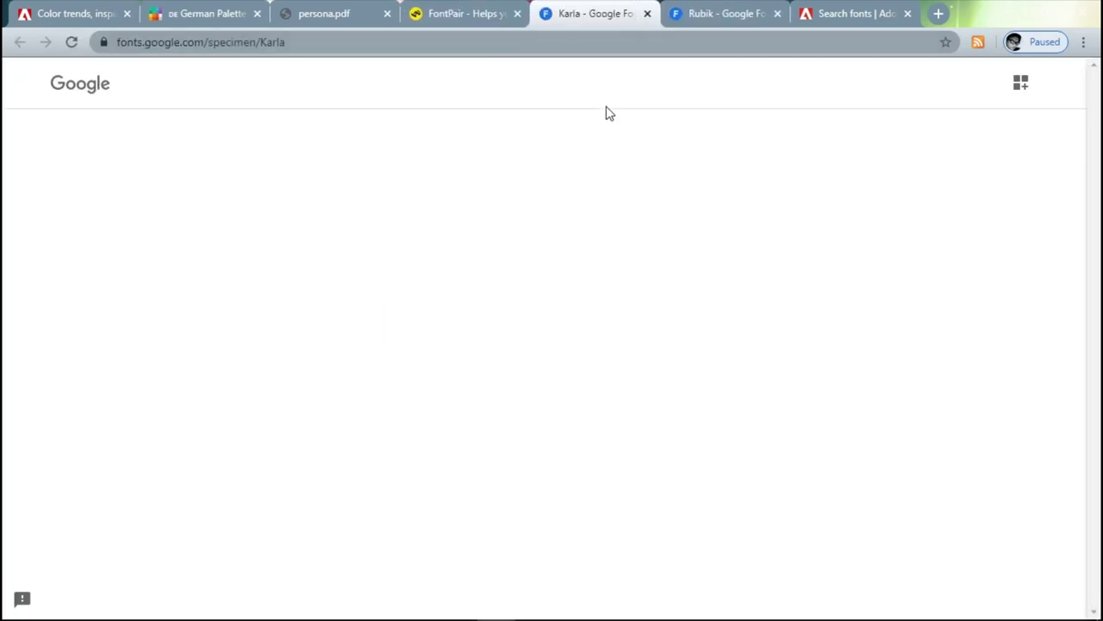
pyautogui.scroll(-2, 364, 476)
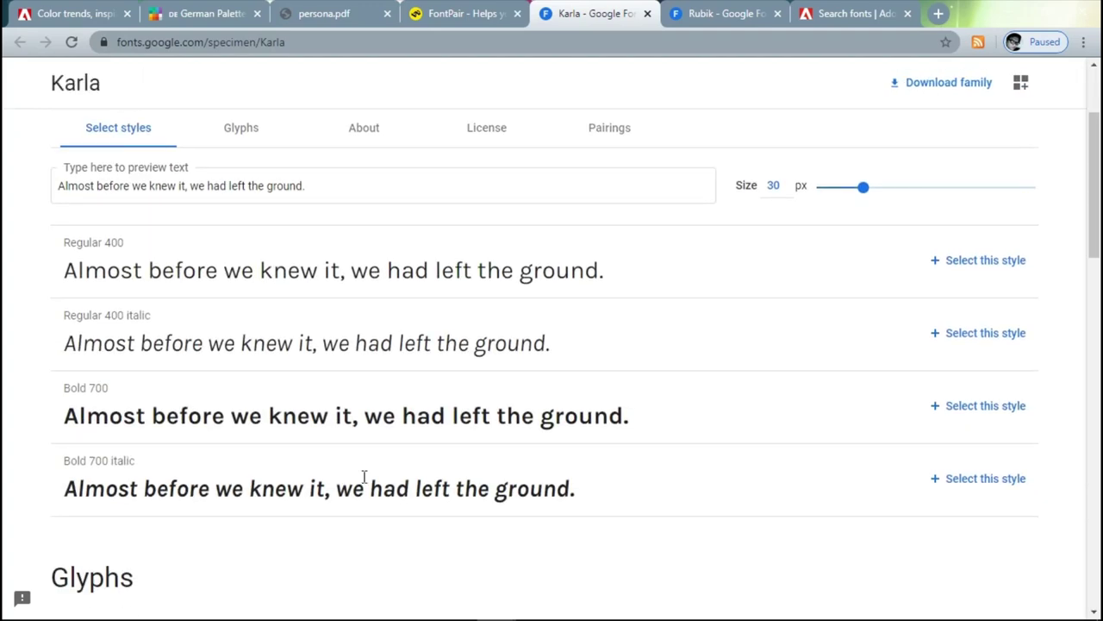
pyautogui.scroll(2, 363, 477)
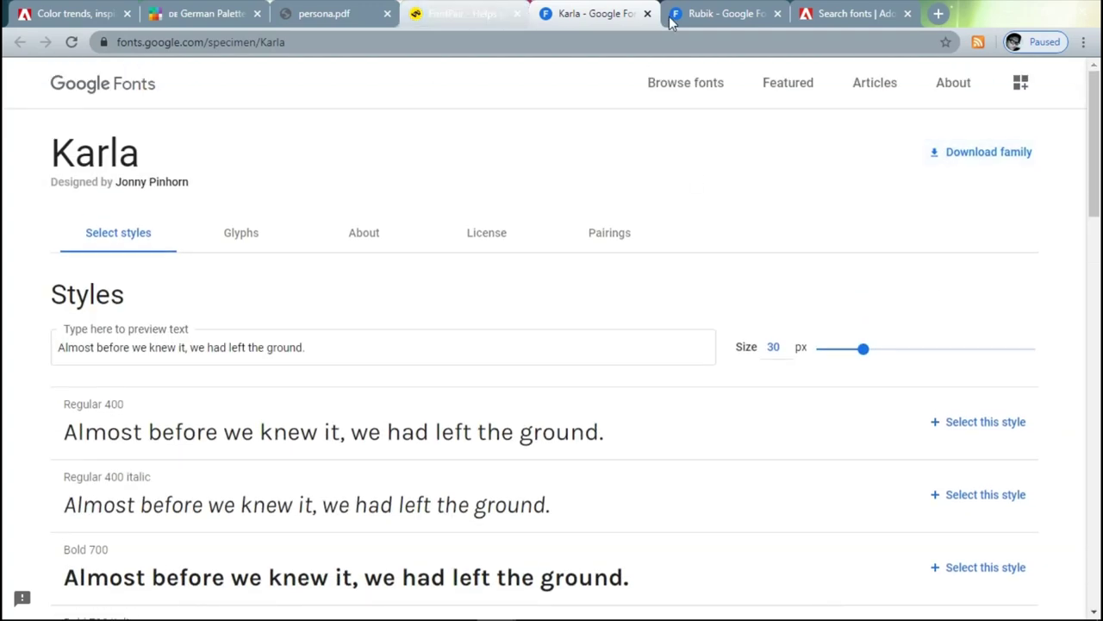
pyautogui.click(450, 13)
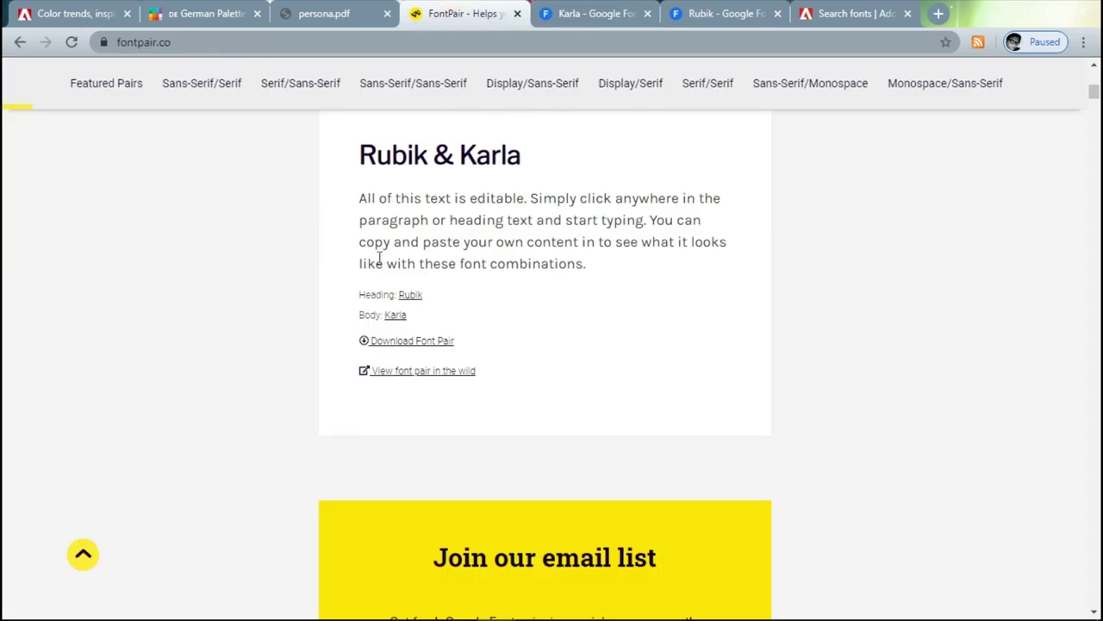
pyautogui.click(409, 295)
# - Browse the first page of font families on Adobe Fonts
pyautogui.click(849, 11)
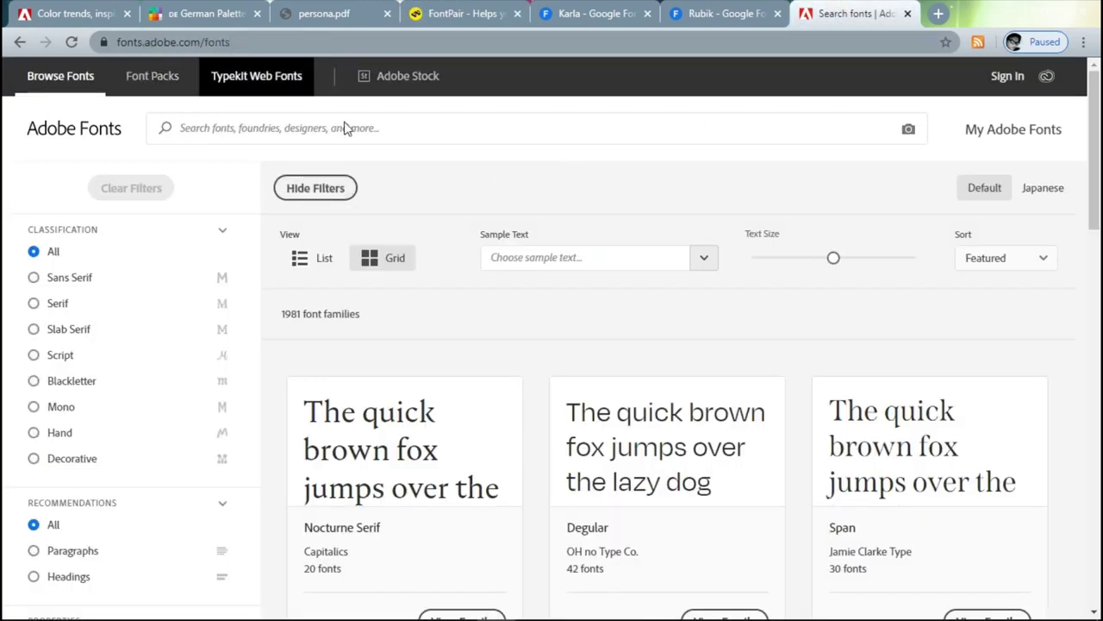
pyautogui.scroll(-6, 764, 319)
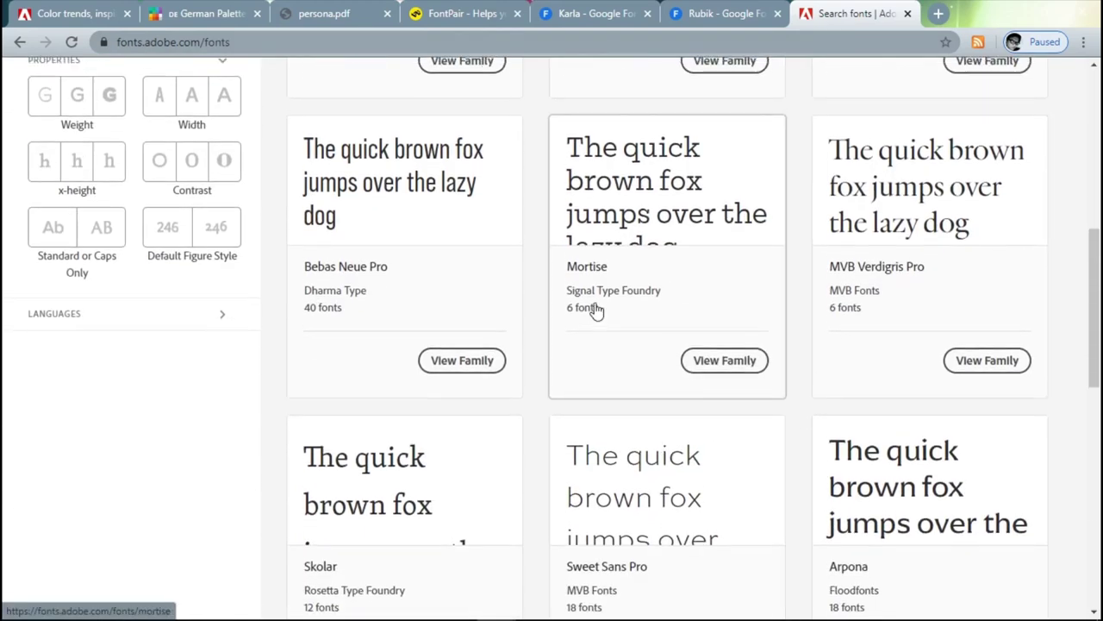
pyautogui.scroll(4, 488, 296)
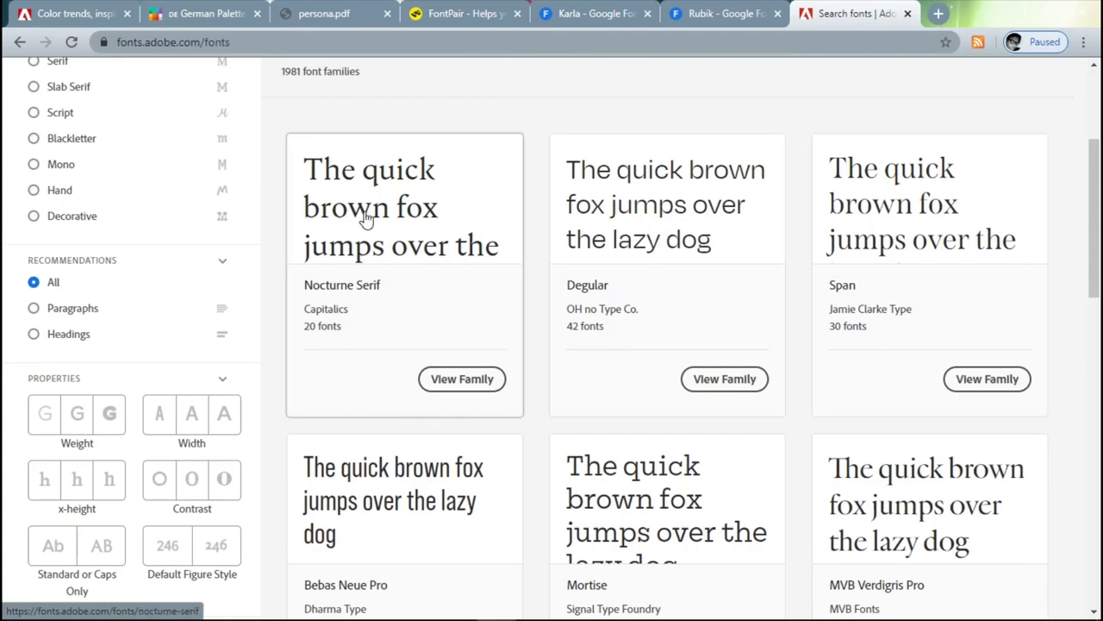
pyautogui.scroll(-6, 746, 312)
pyautogui.scroll(-4, 762, 319)
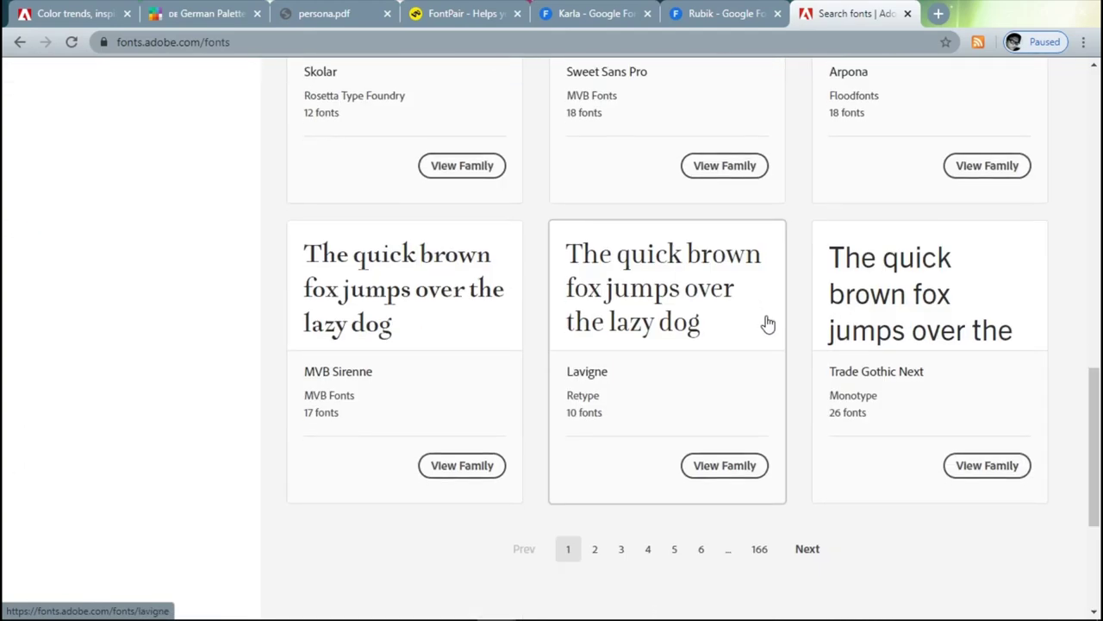
pyautogui.scroll(7, 776, 334)
pyautogui.scroll(8, 784, 338)
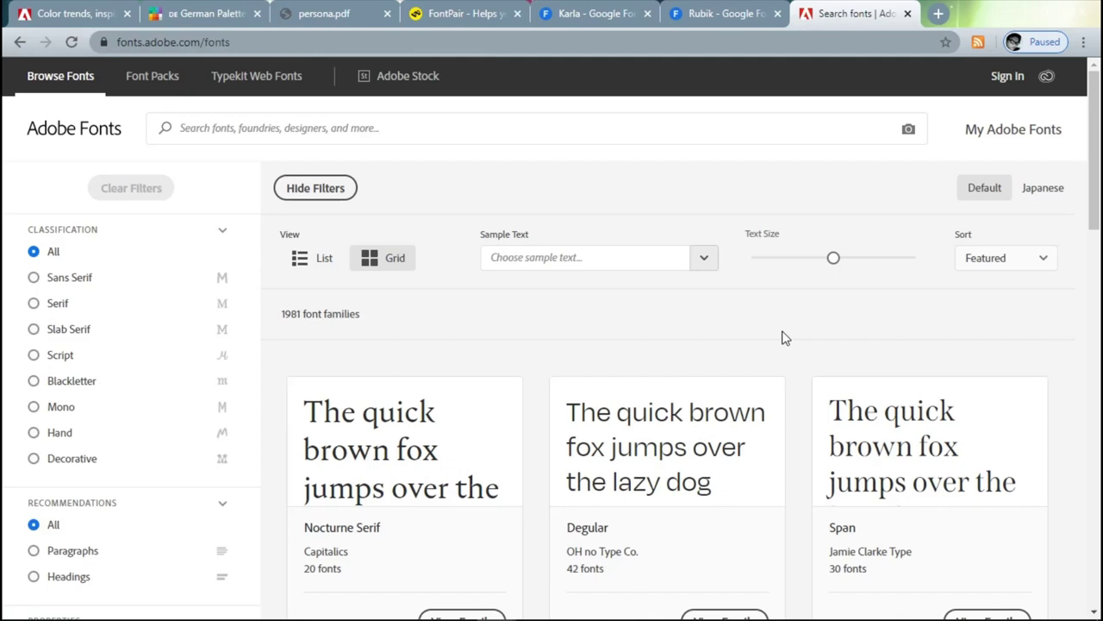
# - Switch to Adobe XD and add the text "Heading 1" on the empty canvas beside the iPhone artboard
pyautogui.hotkey('alt', 'Tab')
pyautogui.hotkey('alt', 'Tab')
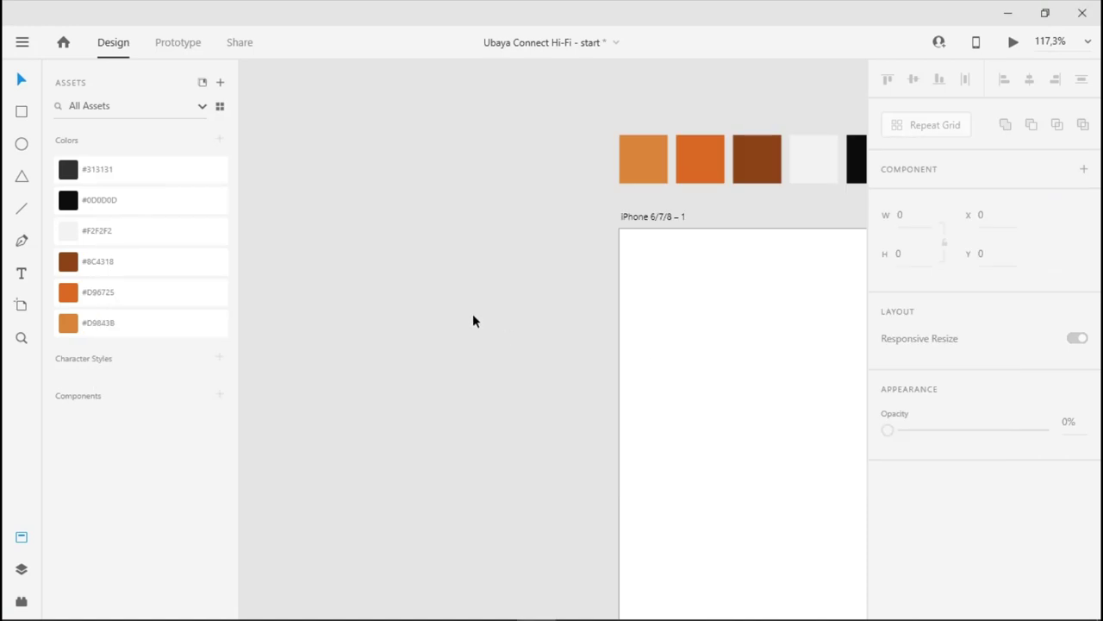
pyautogui.click(23, 276)
pyautogui.click(415, 247)
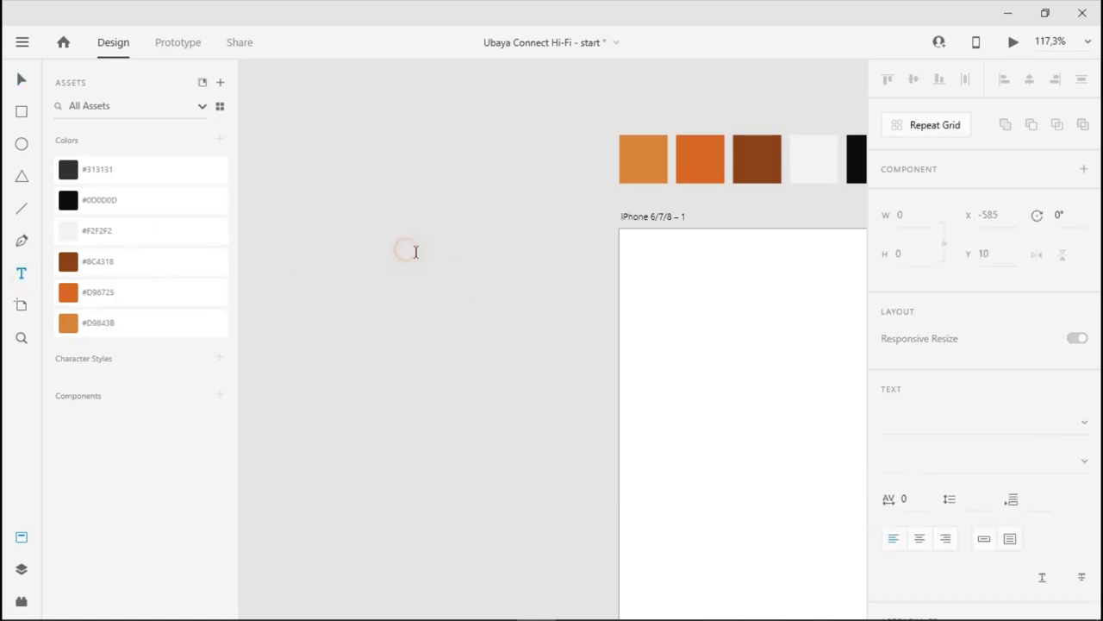
pyautogui.write('Heading 1')
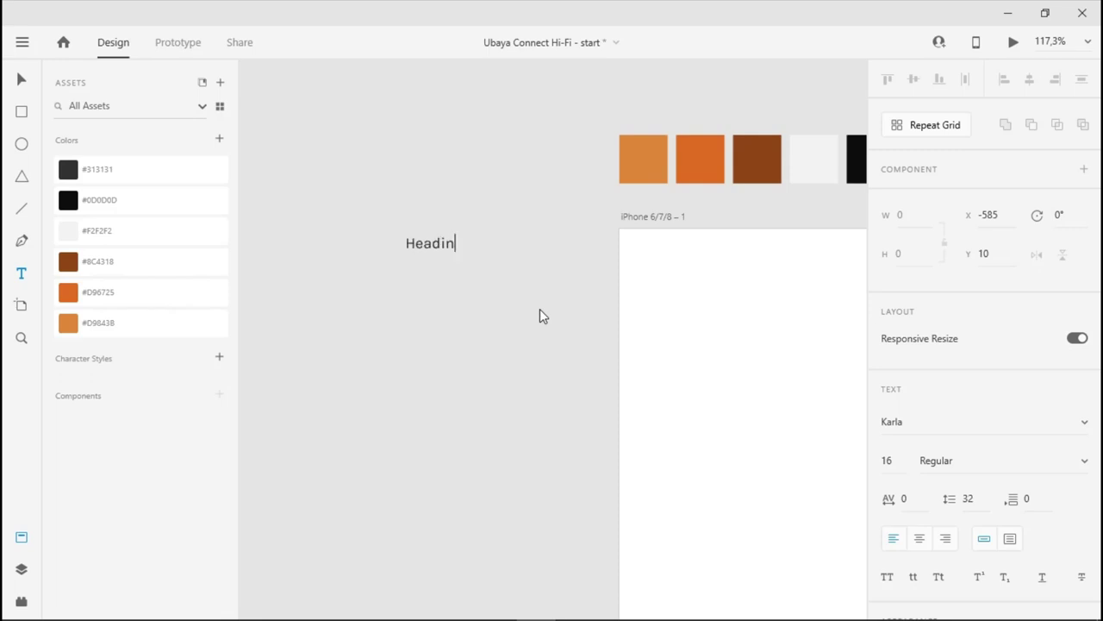
pyautogui.click(21, 80)
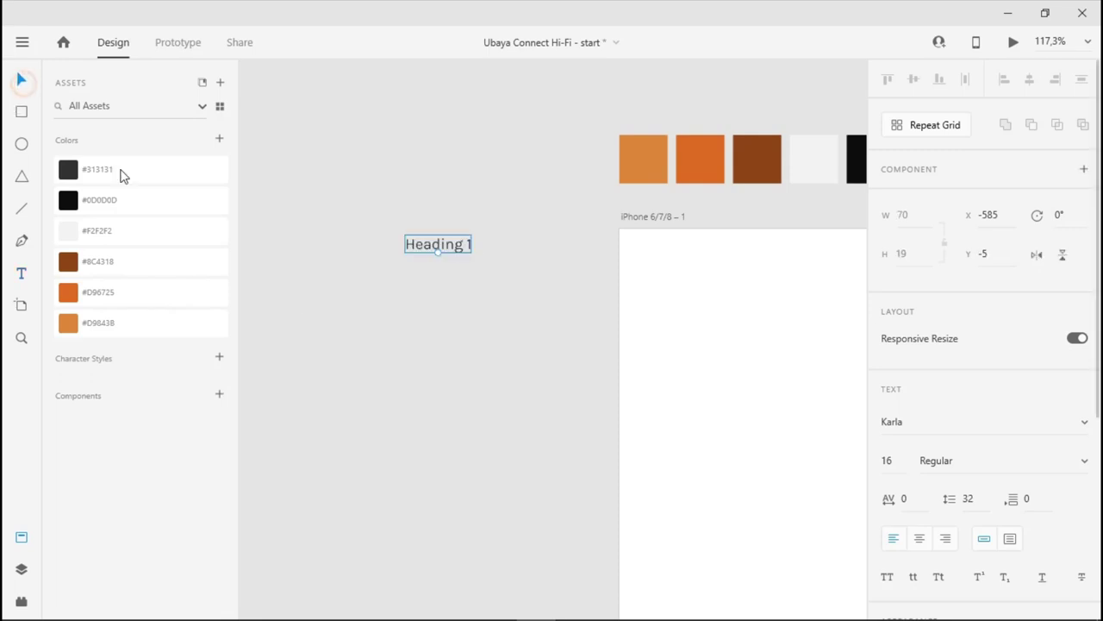
# - Set the "Heading 1" text to the Rubik font at size 36
pyautogui.click(962, 421)
pyautogui.write('Rubik')
pyautogui.press('Return')
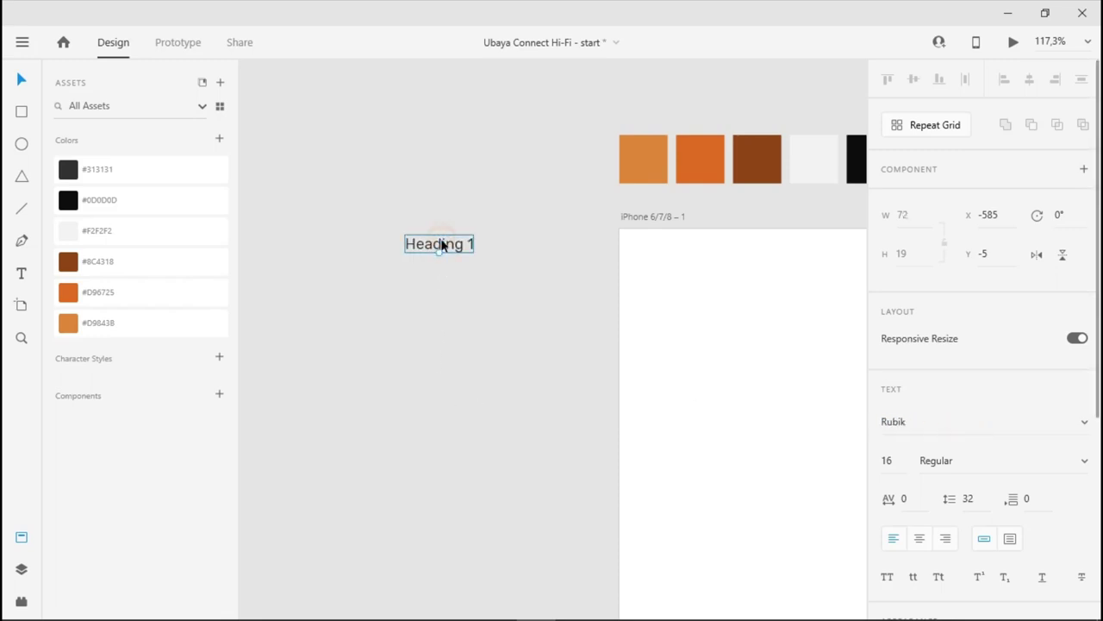
pyautogui.scroll(5, 420, 348)
pyautogui.scroll(3, 483, 349)
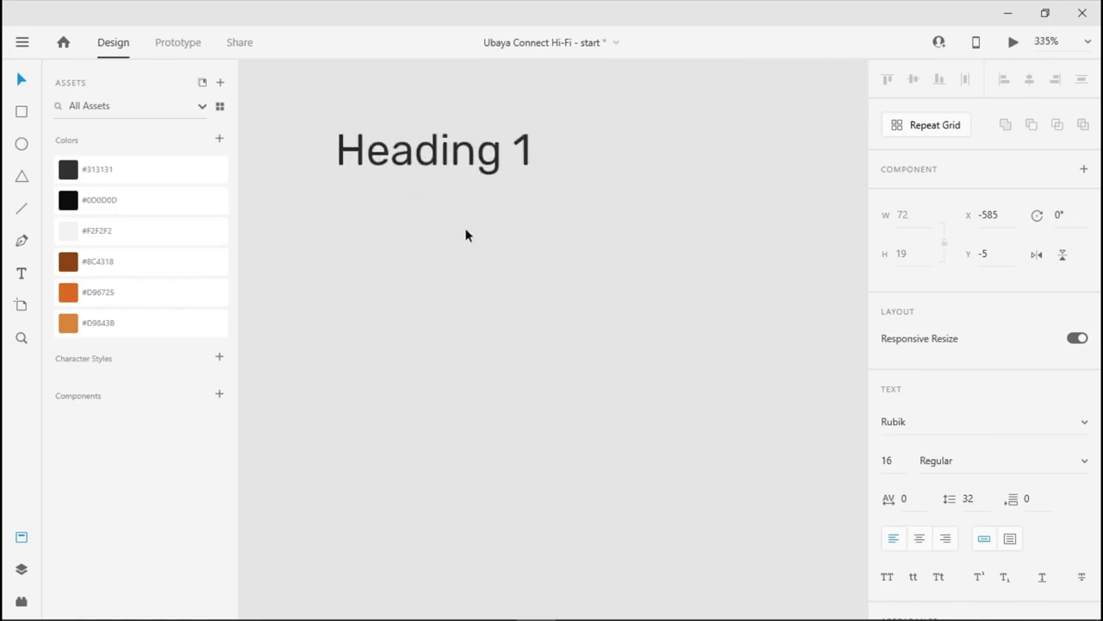
pyautogui.moveTo(466, 239); pyautogui.dragTo(472, 304)
pyautogui.click(907, 461)
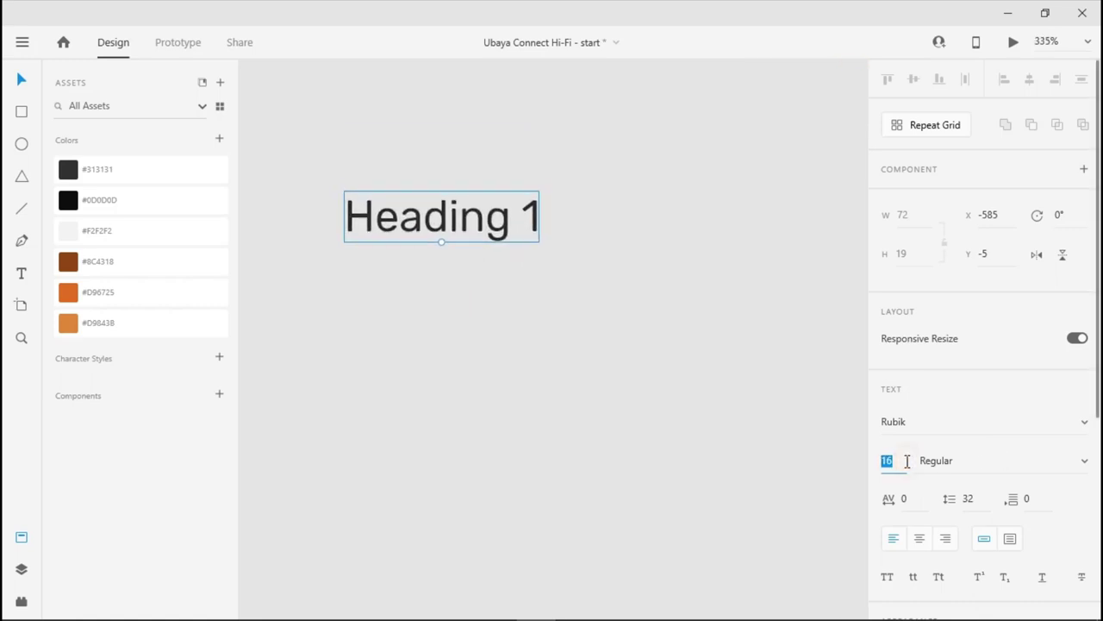
pyautogui.write('36')
pyautogui.press('Return')
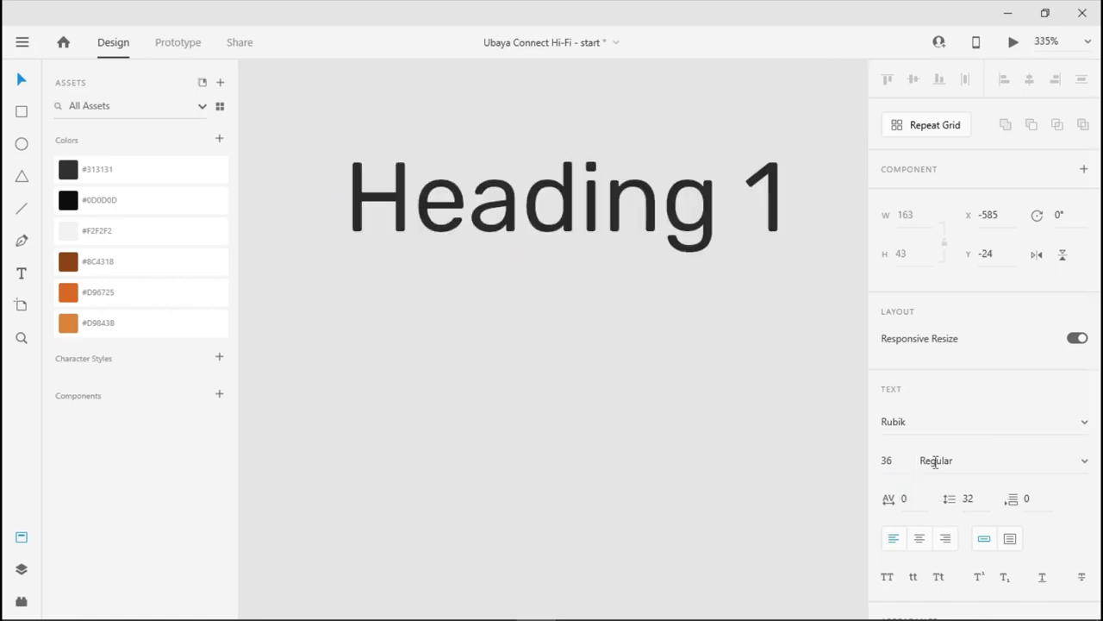
# - Duplicate the "Heading 1" text directly below it and change the copy's text to "Heading 2"
pyautogui.scroll(-4, 630, 345)
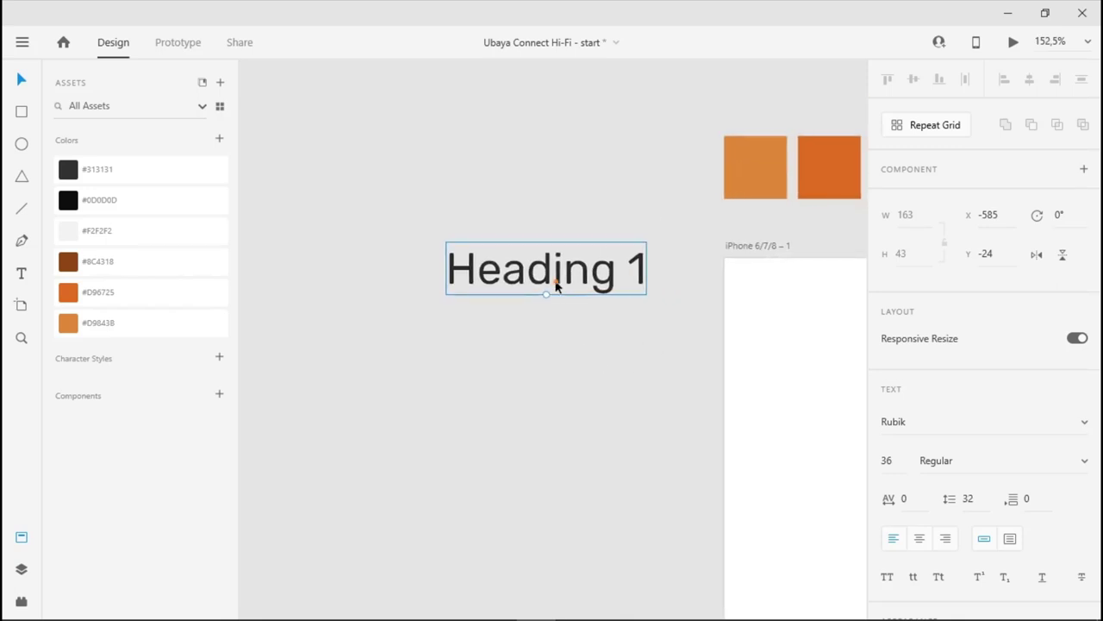
pyautogui.moveTo(554, 283); pyautogui.dragTo(549, 353)
pyautogui.doubleClick(595, 352)
pyautogui.press('End')
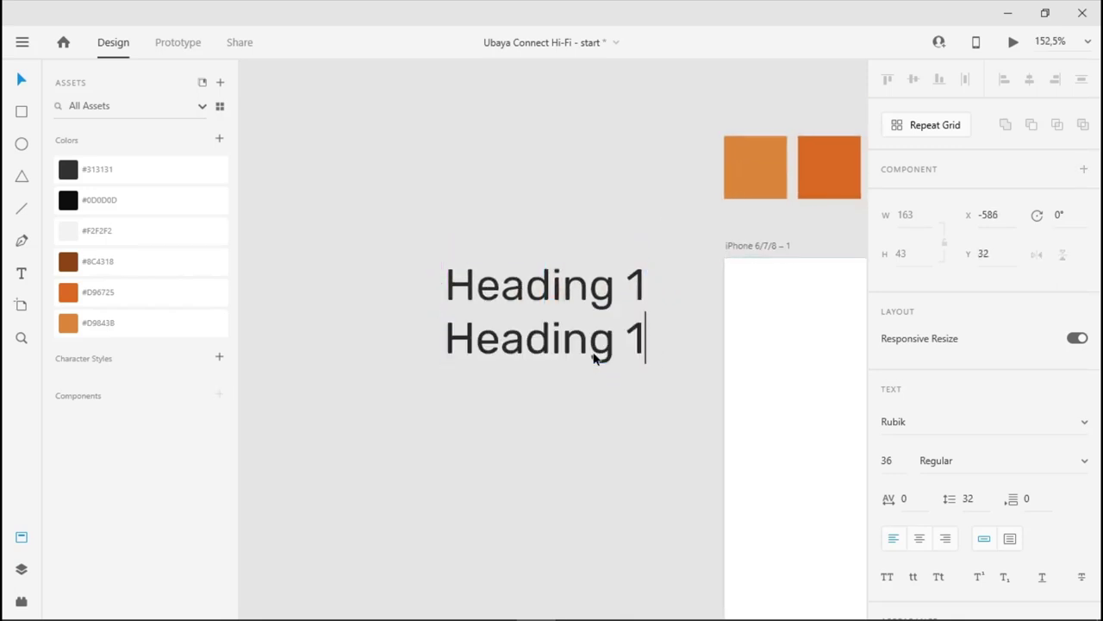
pyautogui.press('BackSpace')
pyautogui.write('2')
pyautogui.press('Return')
pyautogui.click(566, 362)
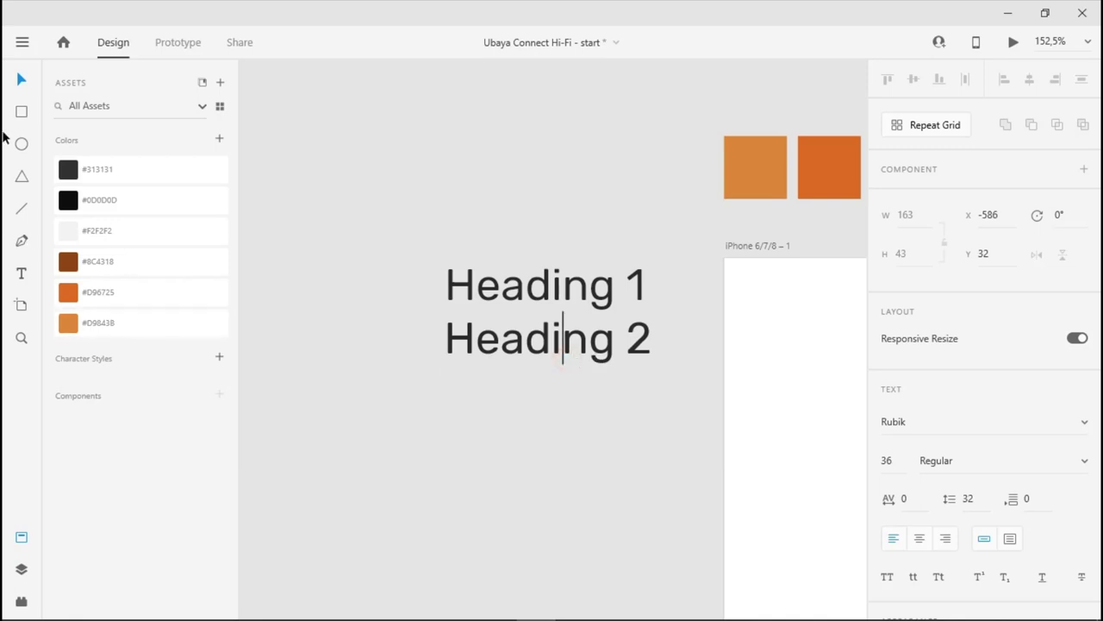
pyautogui.press('Escape')
pyautogui.doubleClick(564, 392)
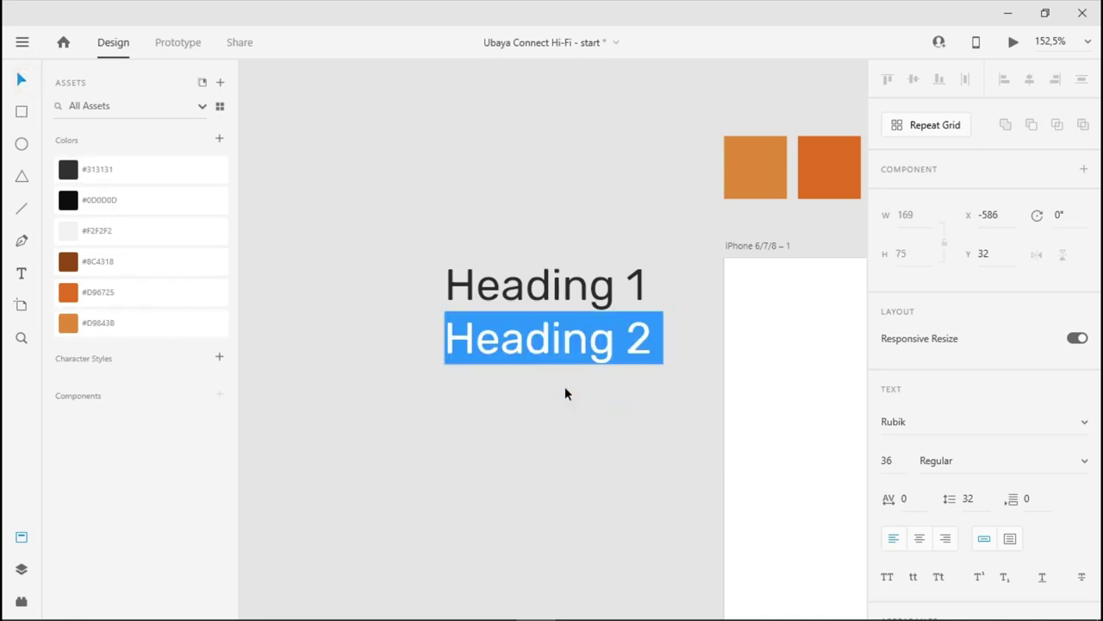
pyautogui.click(564, 386)
pyautogui.press('BackSpace')
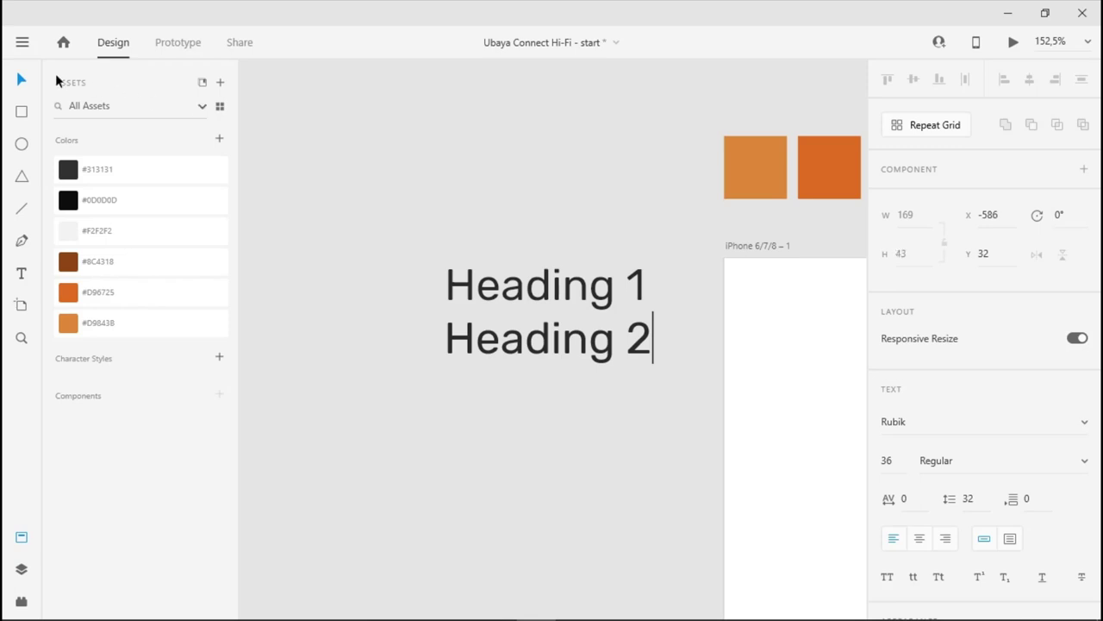
pyautogui.click(20, 79)
# - Try font size 32 on the "Heading 2" text and settle on size 28
pyautogui.click(890, 461)
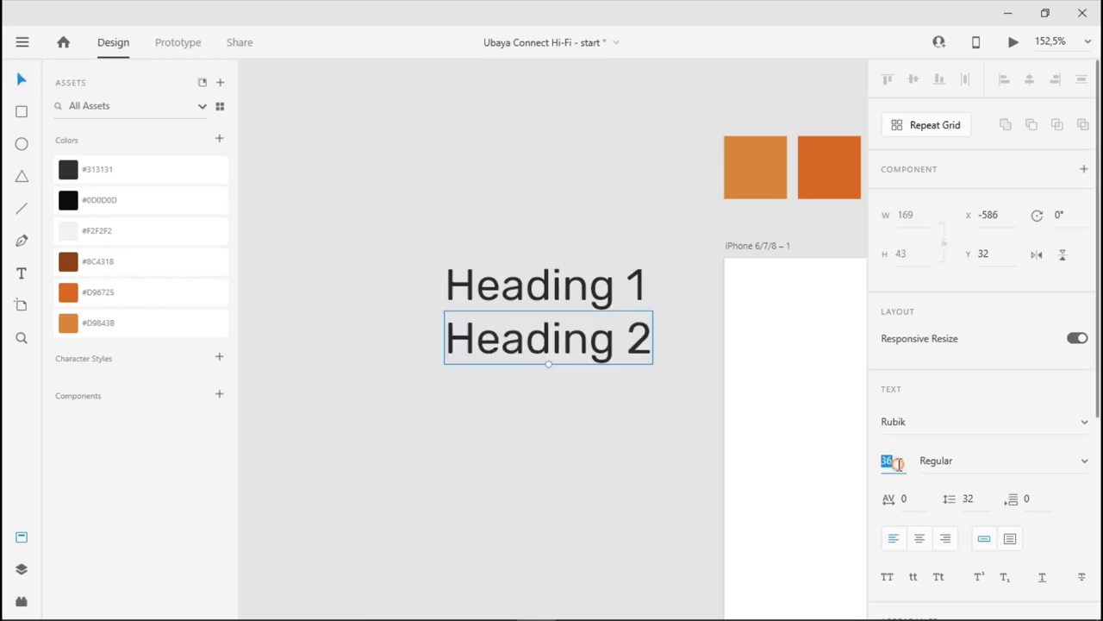
pyautogui.write('2')
pyautogui.press('Return')
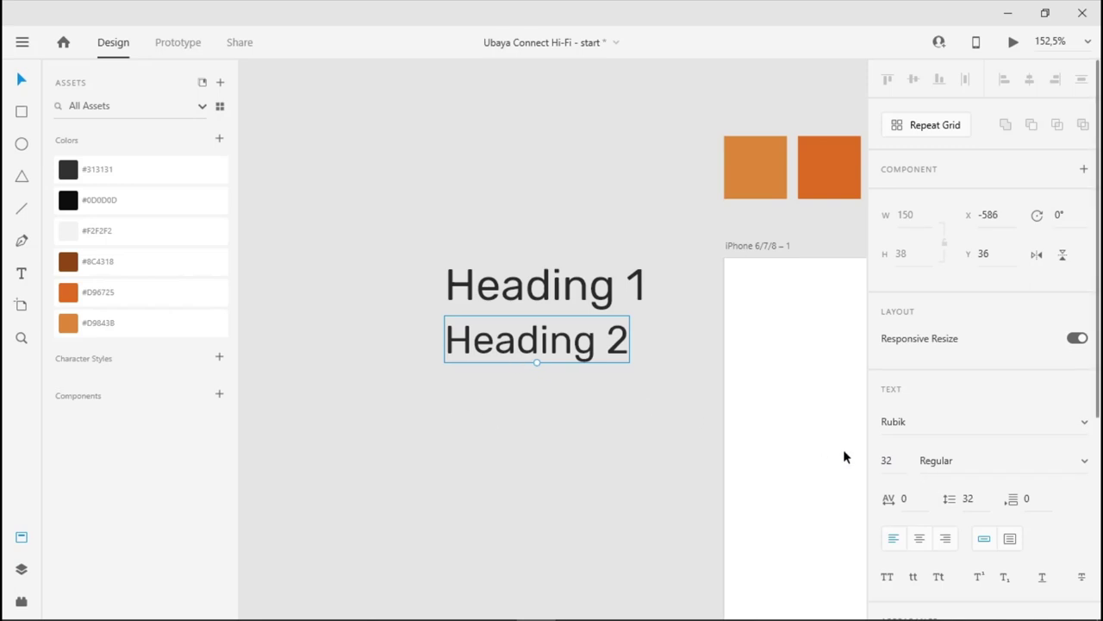
pyautogui.write('28')
pyautogui.press('Return')
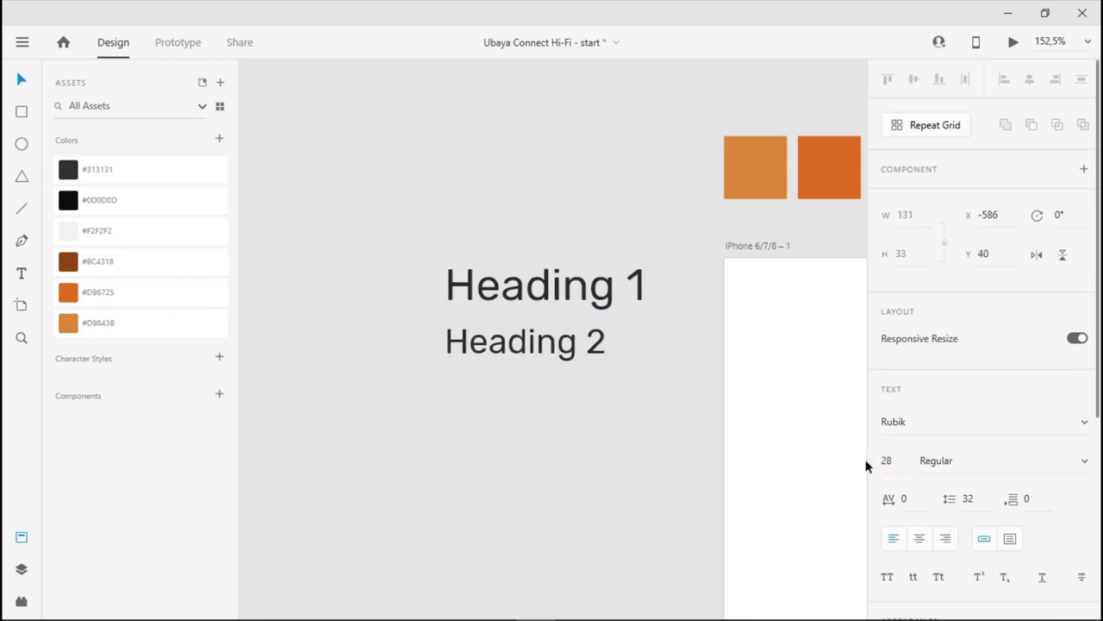
# - Duplicate the "Heading 2" text directly below it and change the copy's text to "Heading 3"
pyautogui.moveTo(524, 357); pyautogui.dragTo(526, 397)
pyautogui.doubleClick(526, 397)
pyautogui.press('Right')
pyautogui.press('BackSpace')
pyautogui.write('3')
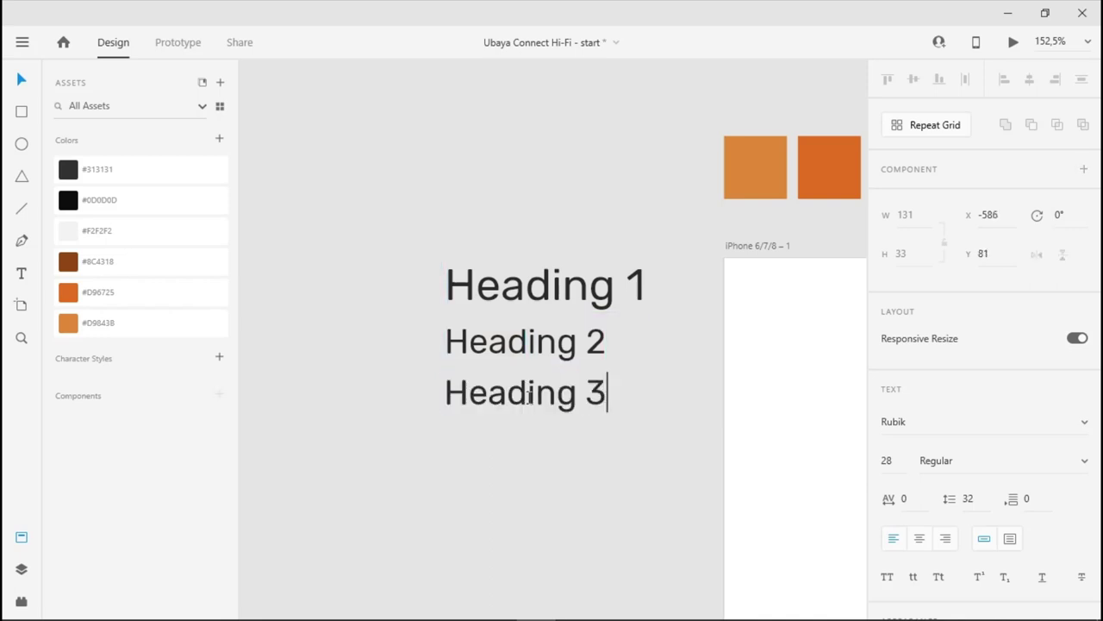
pyautogui.click(28, 77)
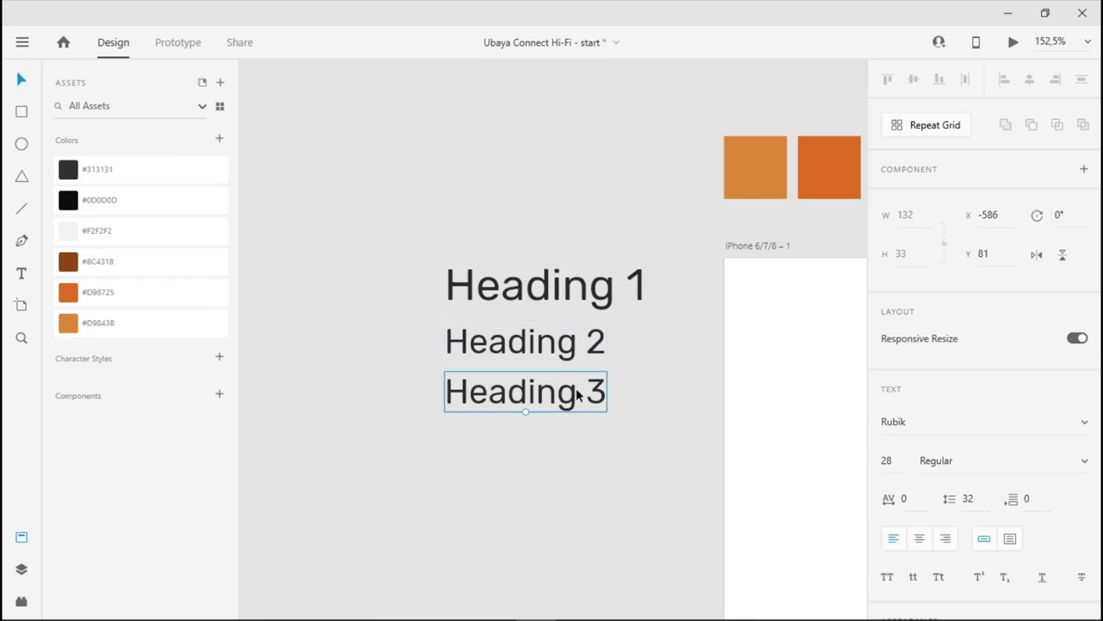
# - Try font sizes 20 and 22 on the "Heading 3" text and settle on size 24
pyautogui.click(888, 463)
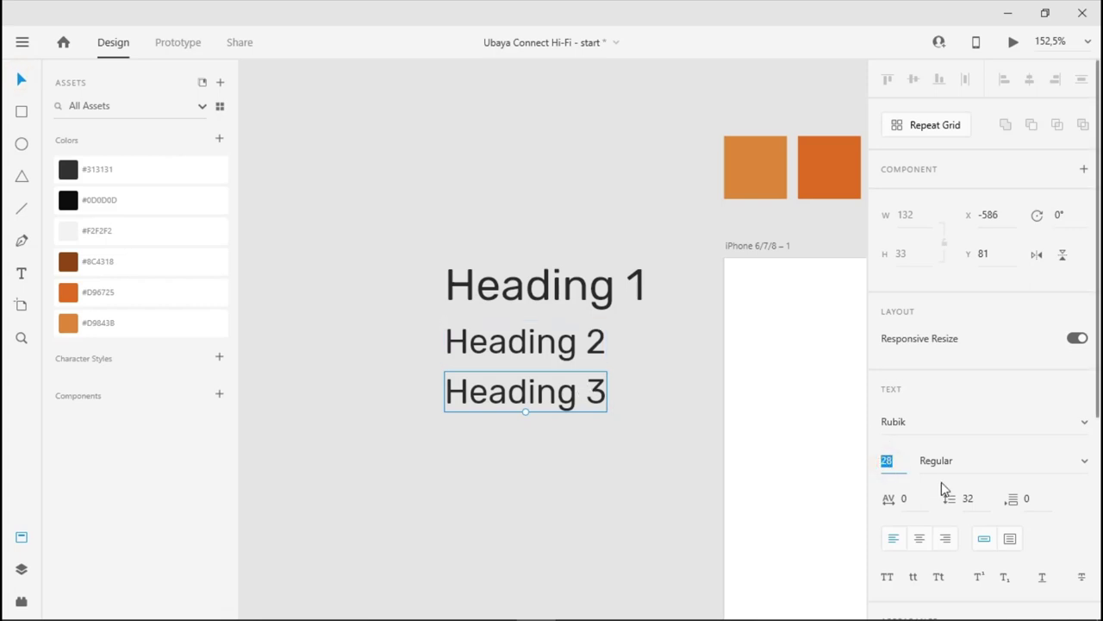
pyautogui.write('20')
pyautogui.press('Return')
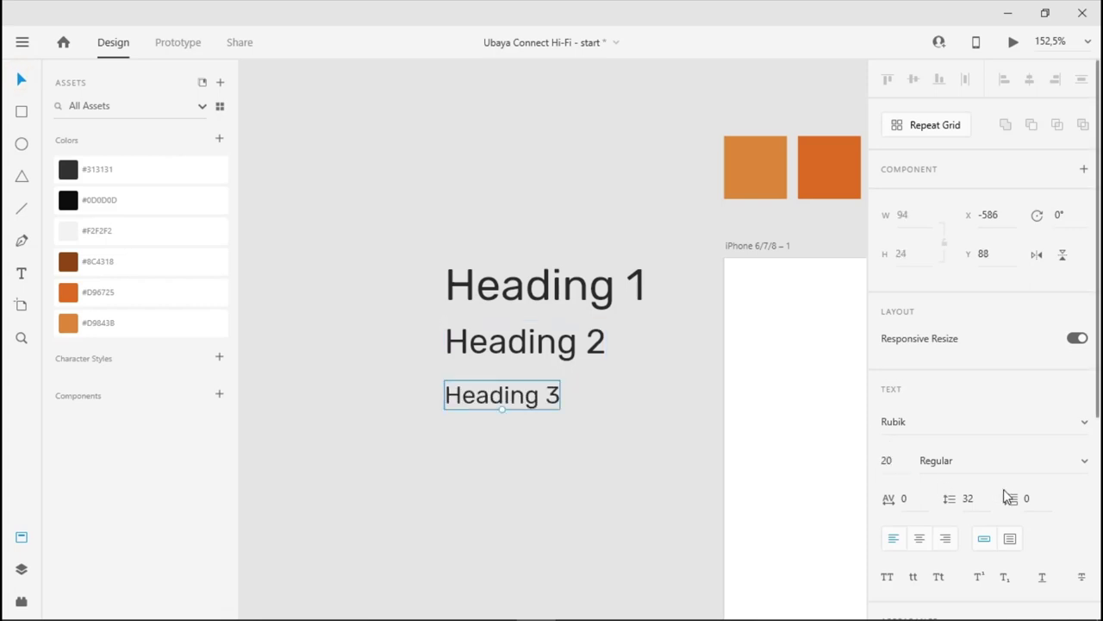
pyautogui.click(897, 462)
pyautogui.press('BackSpace')
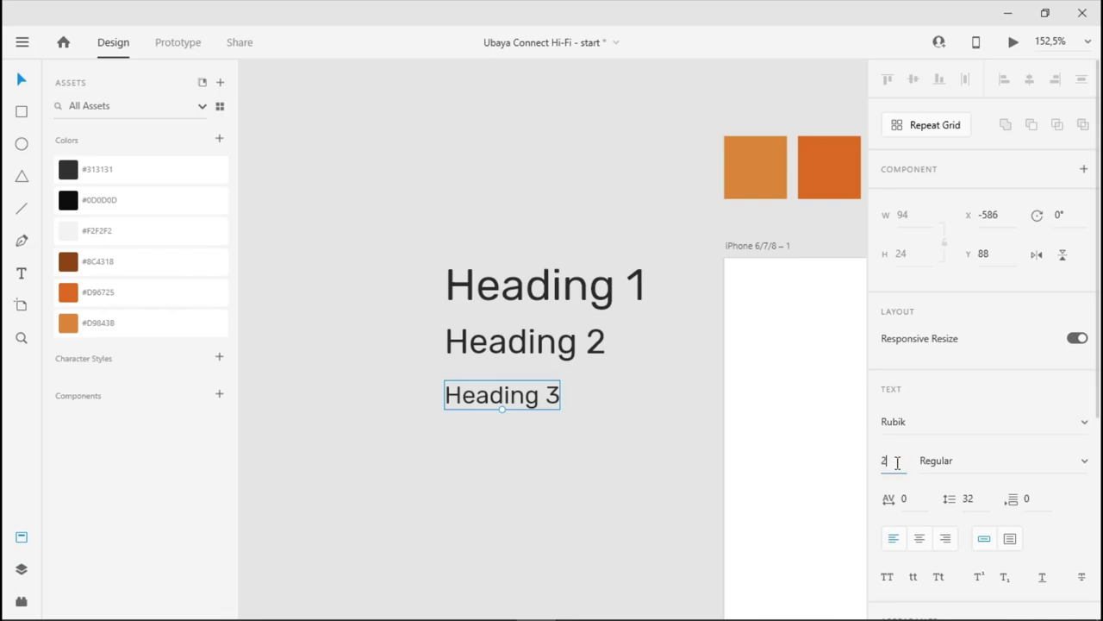
pyautogui.write('2')
pyautogui.press('Return')
pyautogui.doubleClick(897, 462)
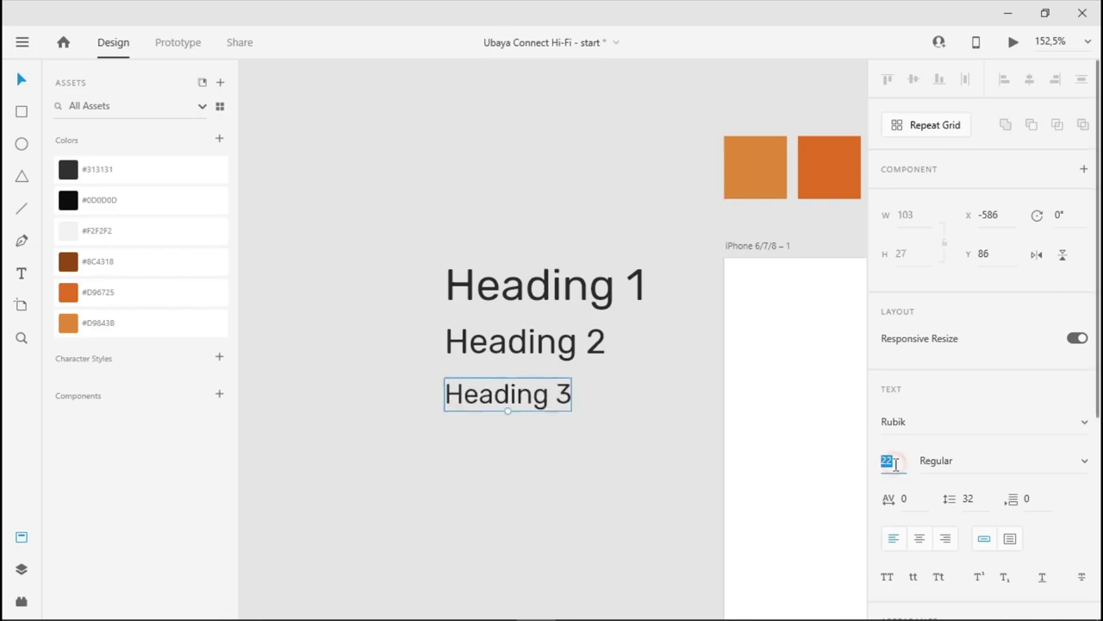
pyautogui.write('24')
pyautogui.press('Return')
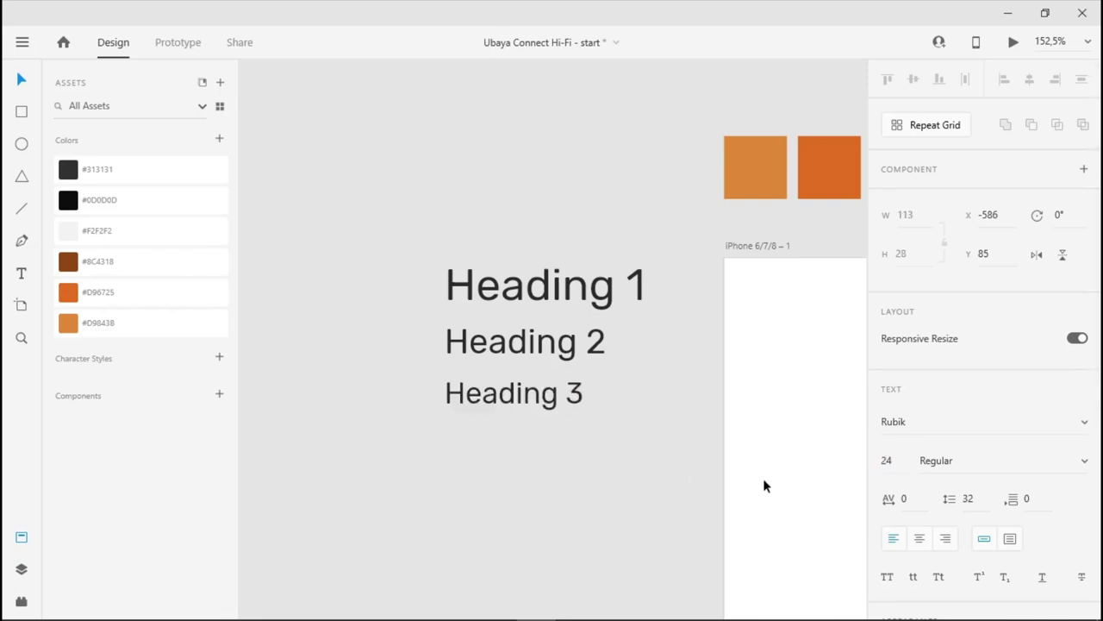
# - Set the font size of the "Heading 2" text to 30 and compare it with the other two headings
pyautogui.click(600, 349)
pyautogui.click(887, 463)
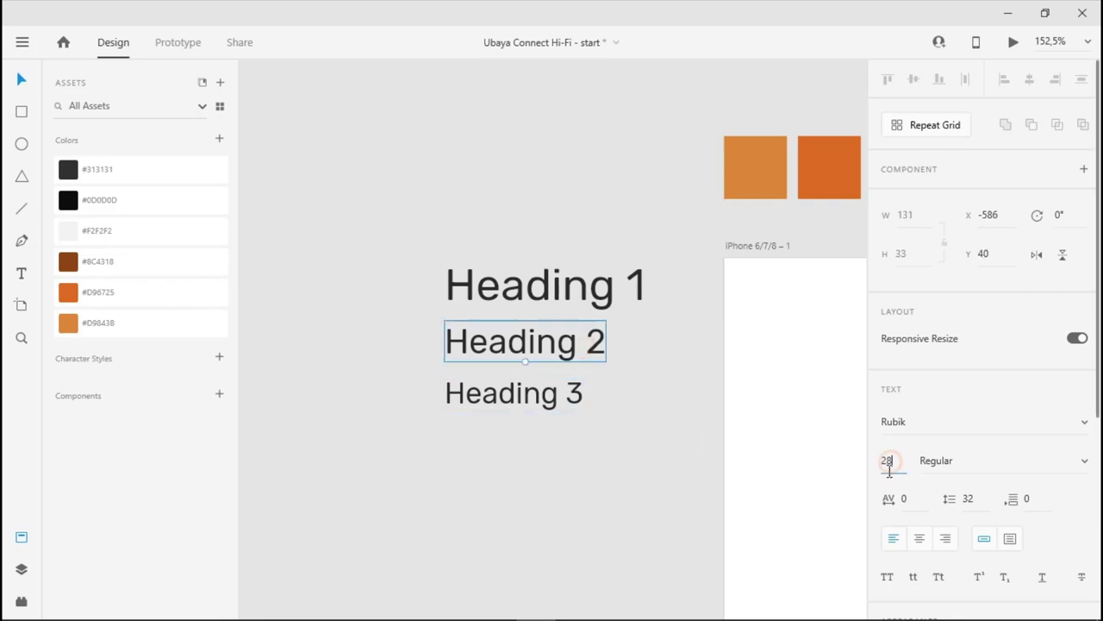
pyautogui.press('BackSpace')
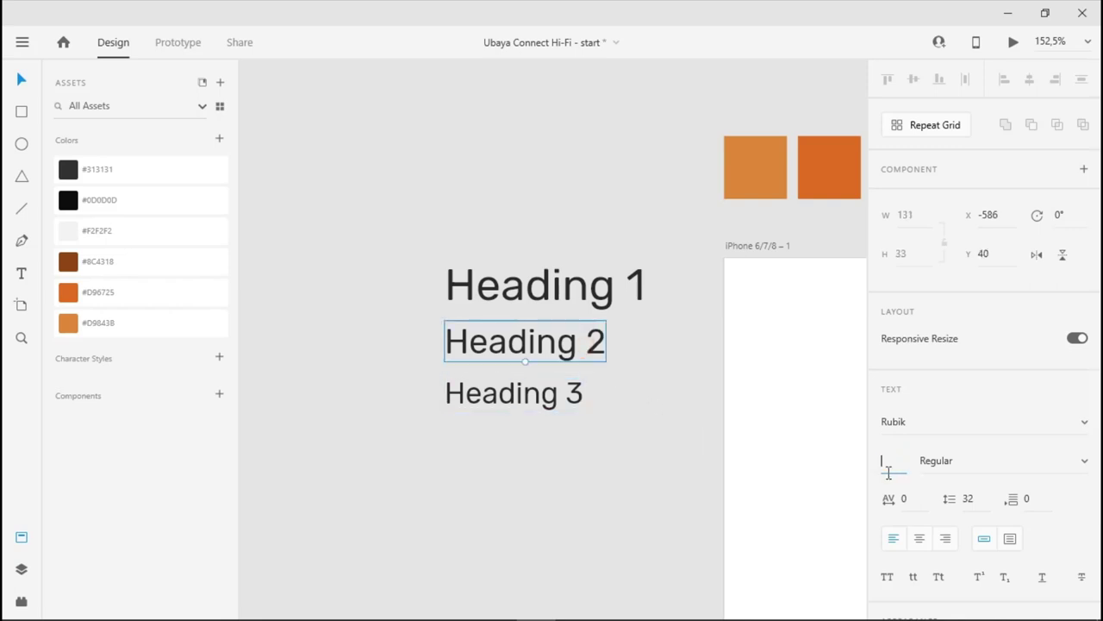
pyautogui.write('30')
pyautogui.scroll(-2, 690, 389)
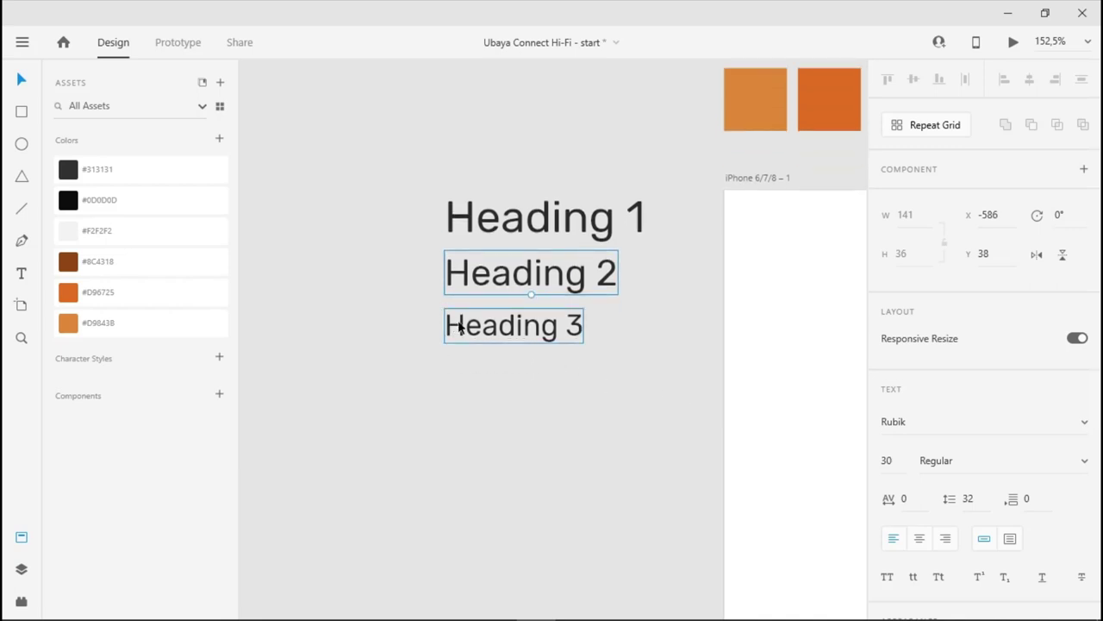
pyautogui.click(561, 332)
pyautogui.click(571, 221)
pyautogui.click(580, 291)
pyautogui.click(495, 341)
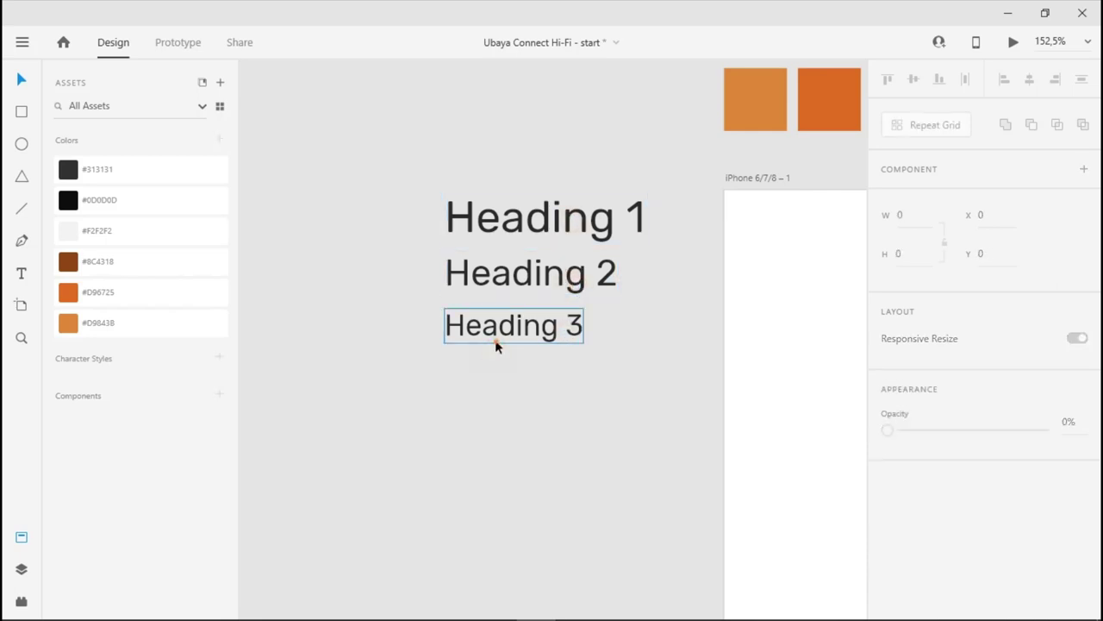
pyautogui.click(551, 276)
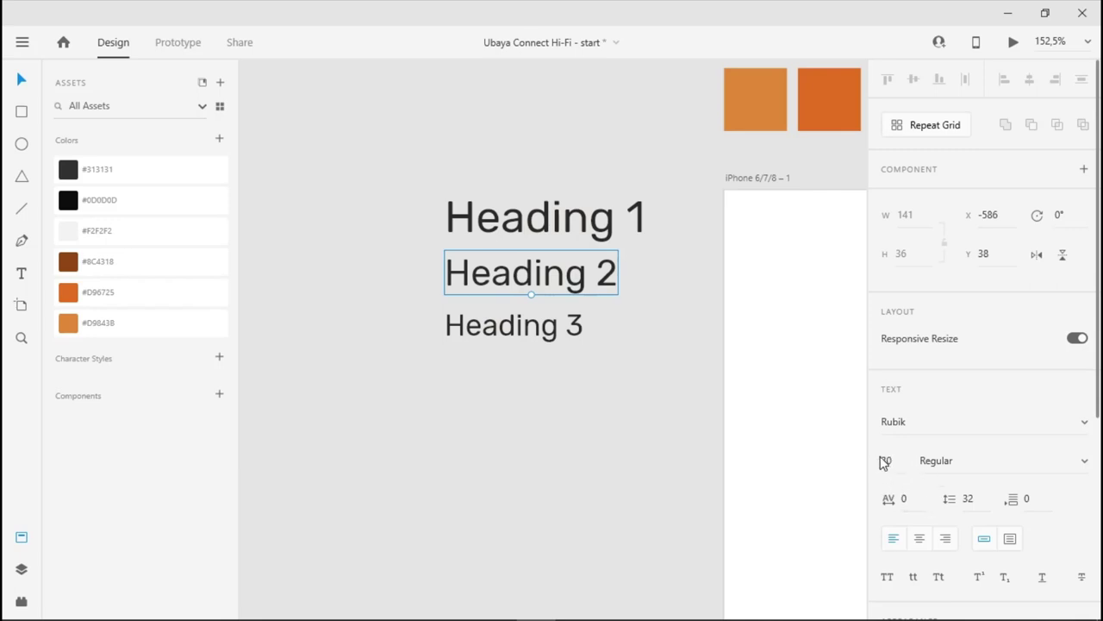
# - Try the Bold font weight on the "Heading 1" text
pyautogui.click(555, 209)
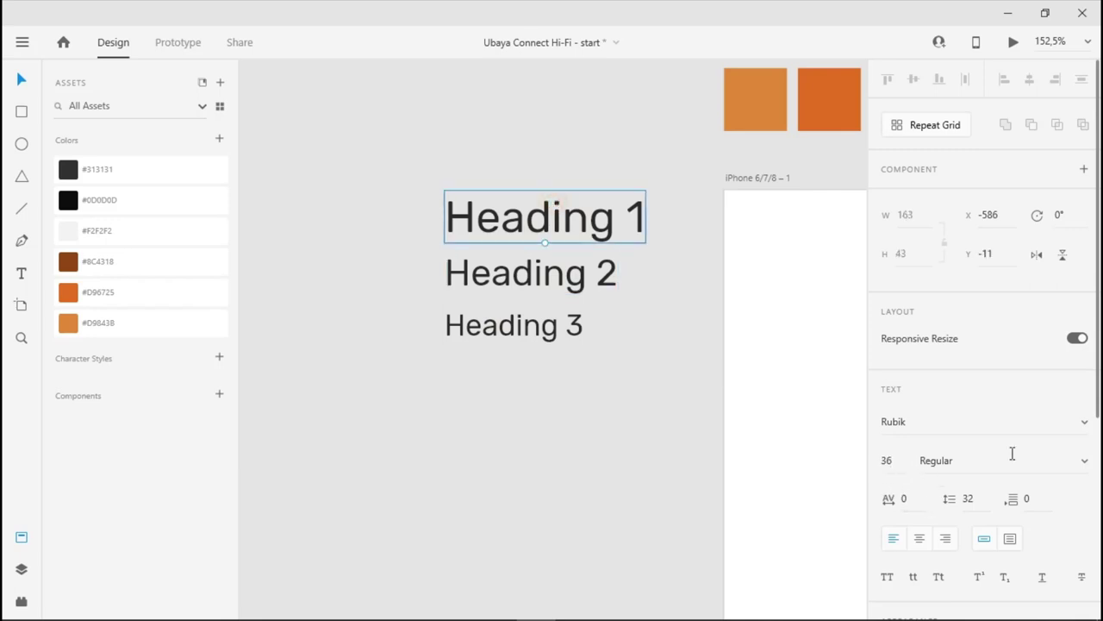
pyautogui.click(1083, 463)
pyautogui.click(931, 367)
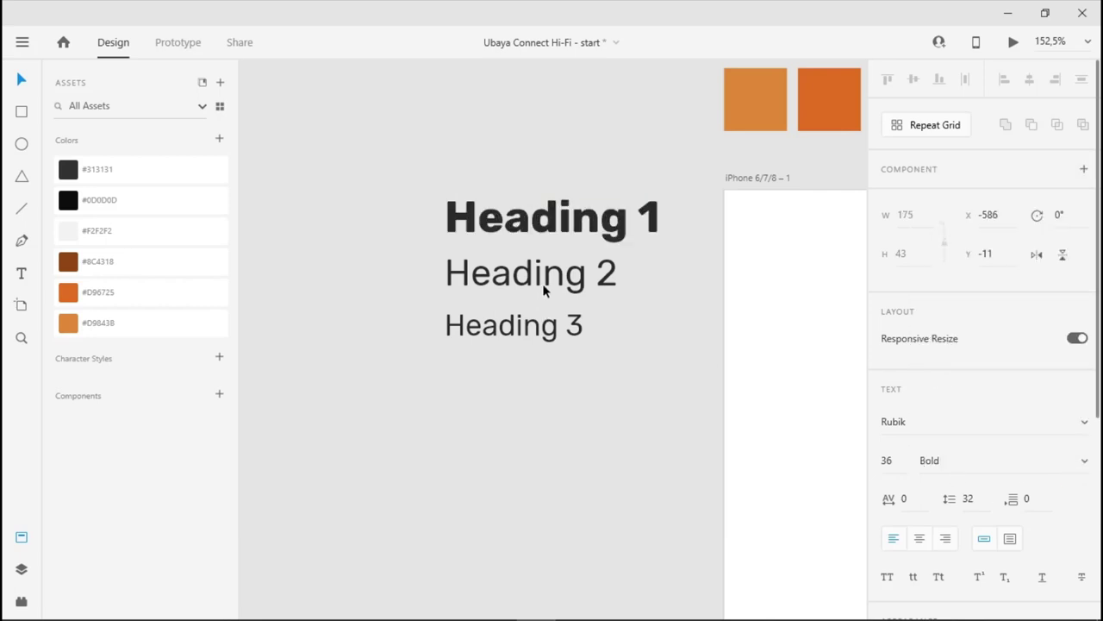
# - Set the font weight of the "Heading 2", "Heading 1" and "Heading 3" texts to Medium
pyautogui.click(544, 277)
pyautogui.click(1085, 466)
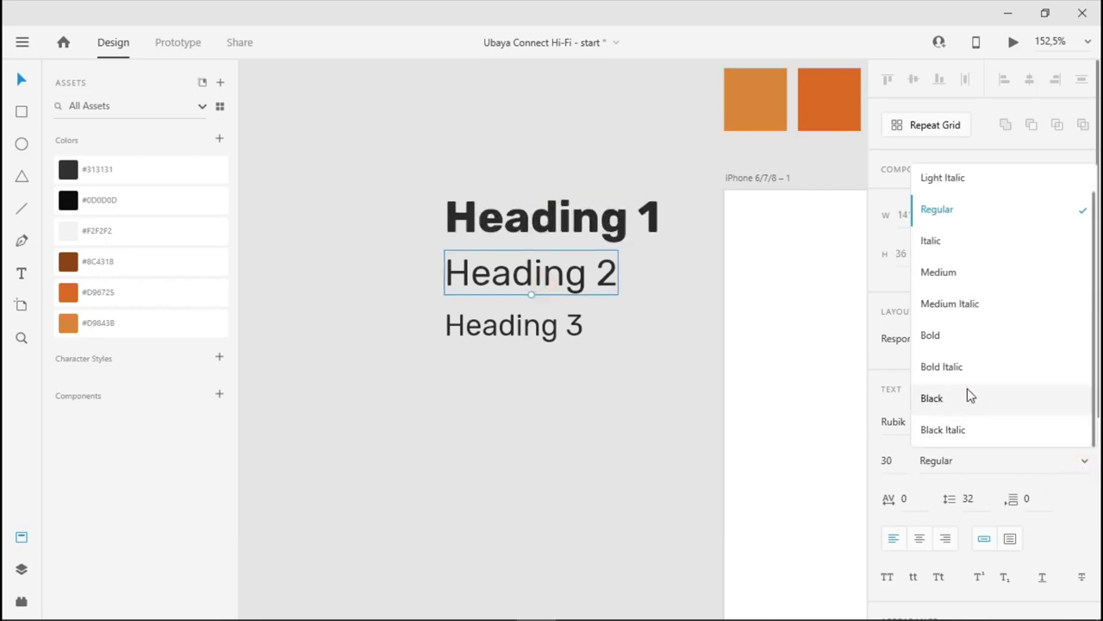
pyautogui.click(964, 272)
pyautogui.click(533, 235)
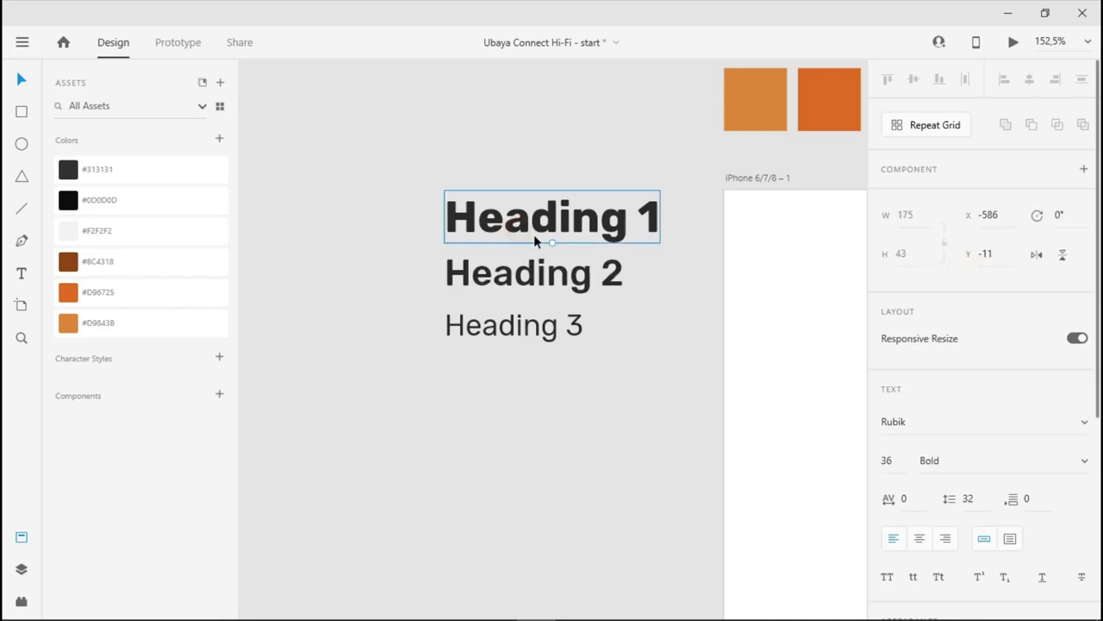
pyautogui.click(1083, 467)
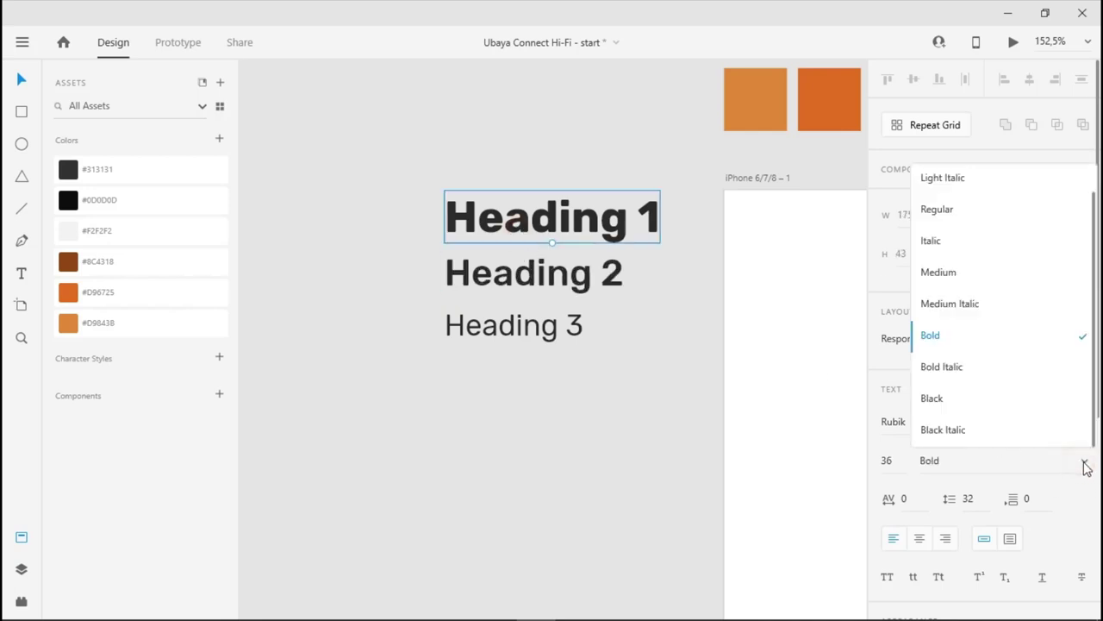
pyautogui.click(963, 272)
pyautogui.click(527, 324)
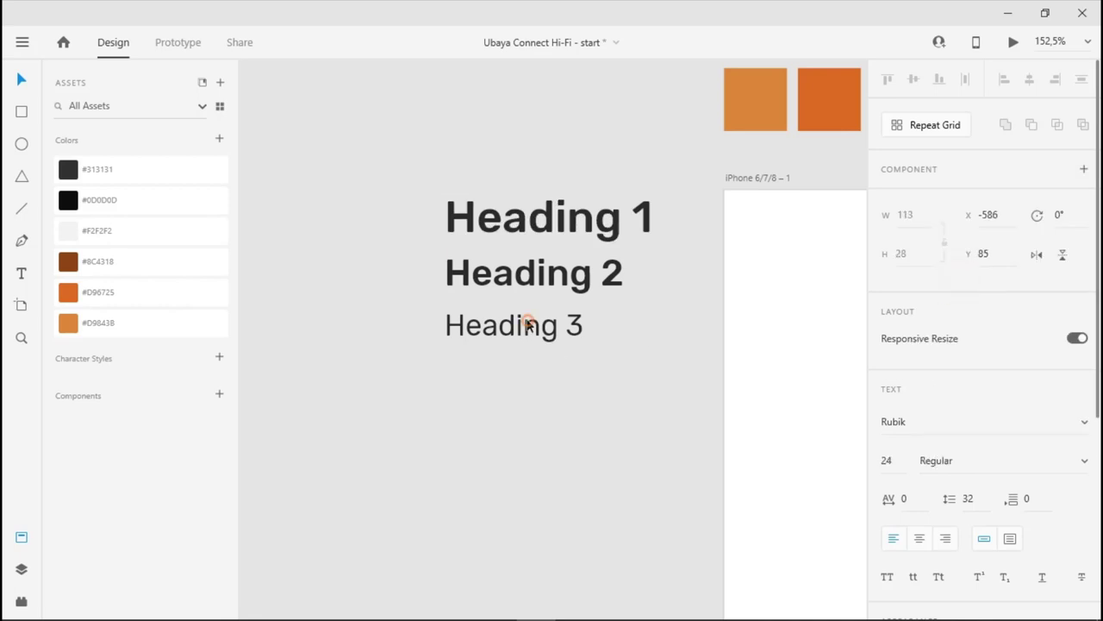
pyautogui.click(1085, 461)
pyautogui.click(953, 288)
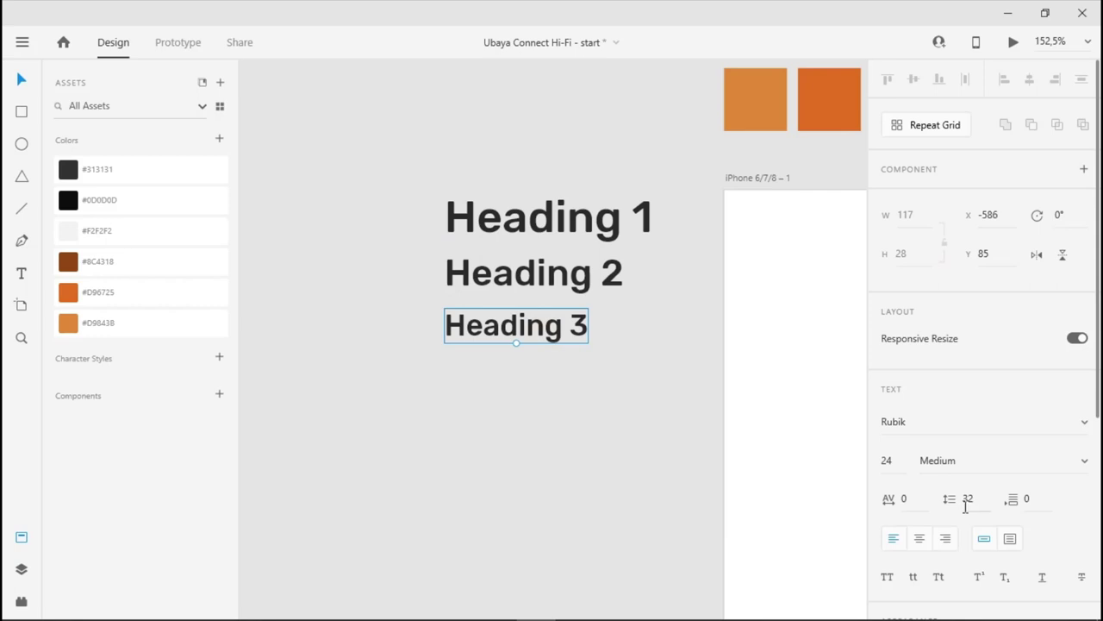
# - Add two trial lines, "test" and "123", below the words in the "Heading 3" text
pyautogui.doubleClick(569, 344)
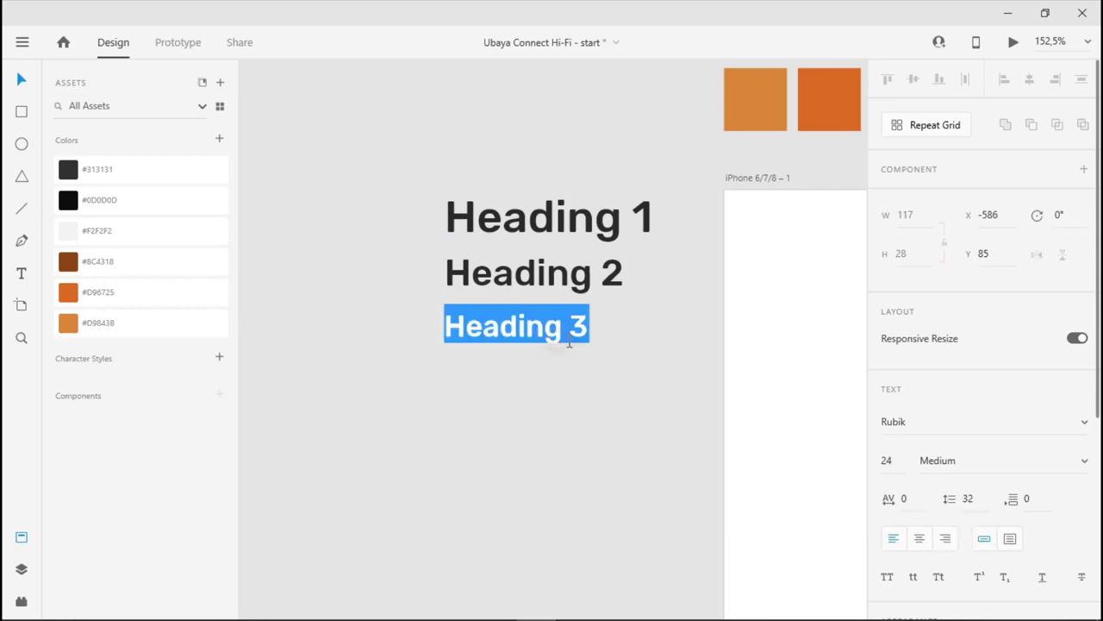
pyautogui.press('Right')
pyautogui.press('Return')
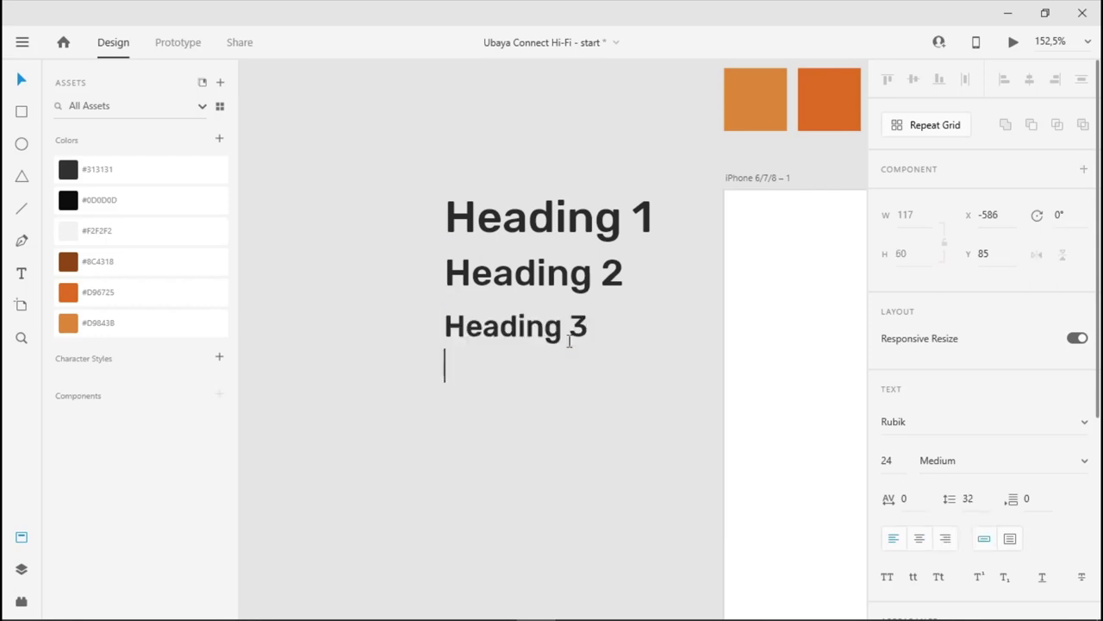
pyautogui.write('test ')
pyautogui.write('123')
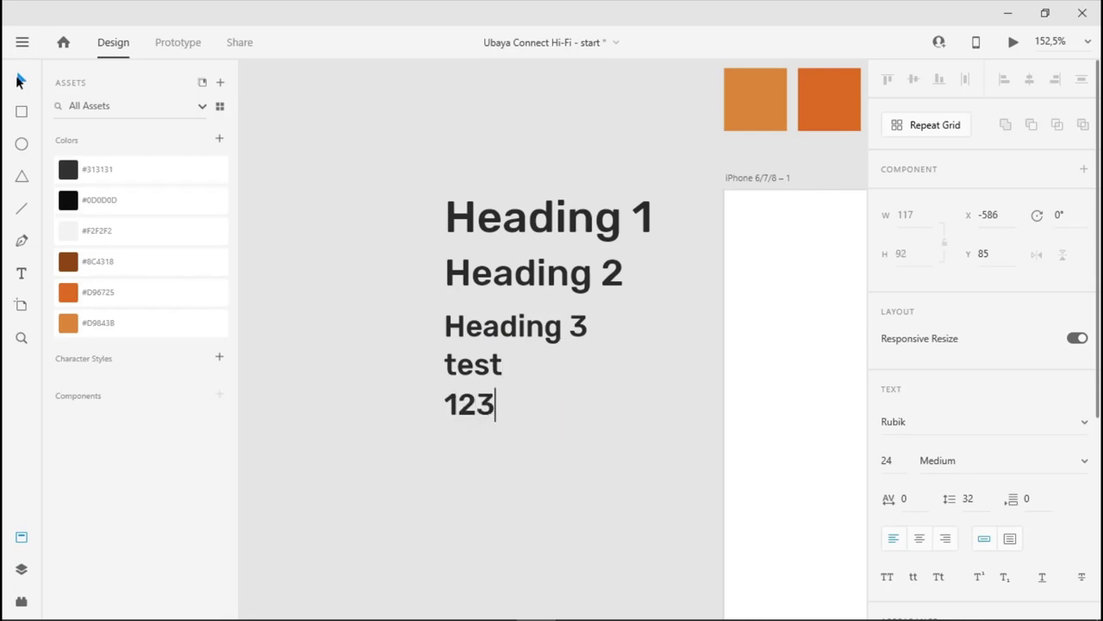
pyautogui.press('Escape')
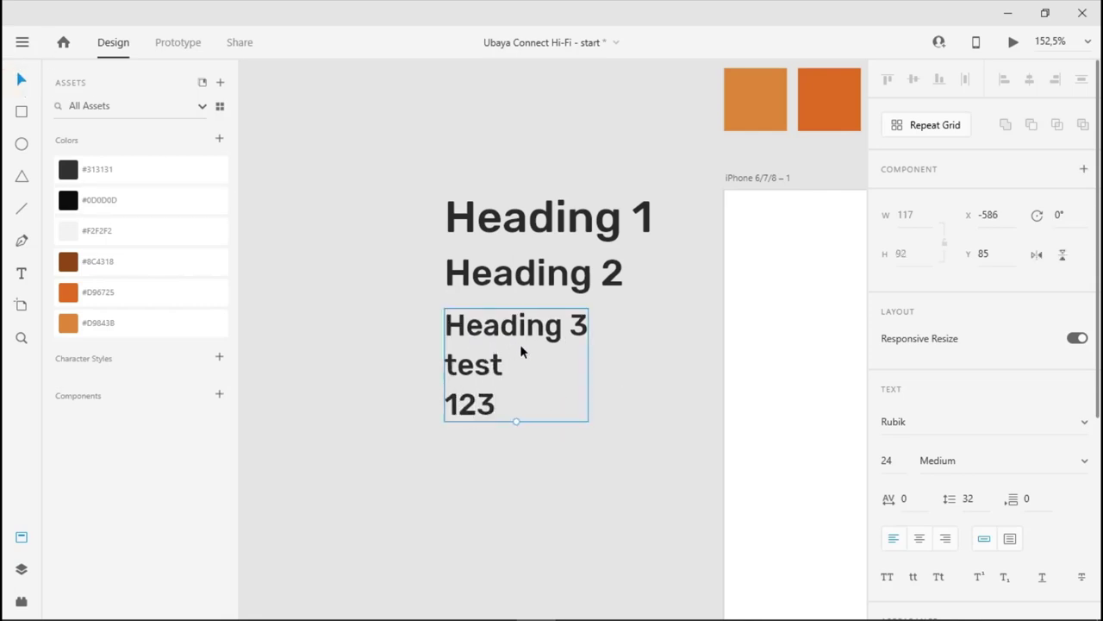
# - Try several line spacing values on the "Heading 3" text and settle on 25
pyautogui.click(981, 501)
pyautogui.press('Down')
pyautogui.press('Down')
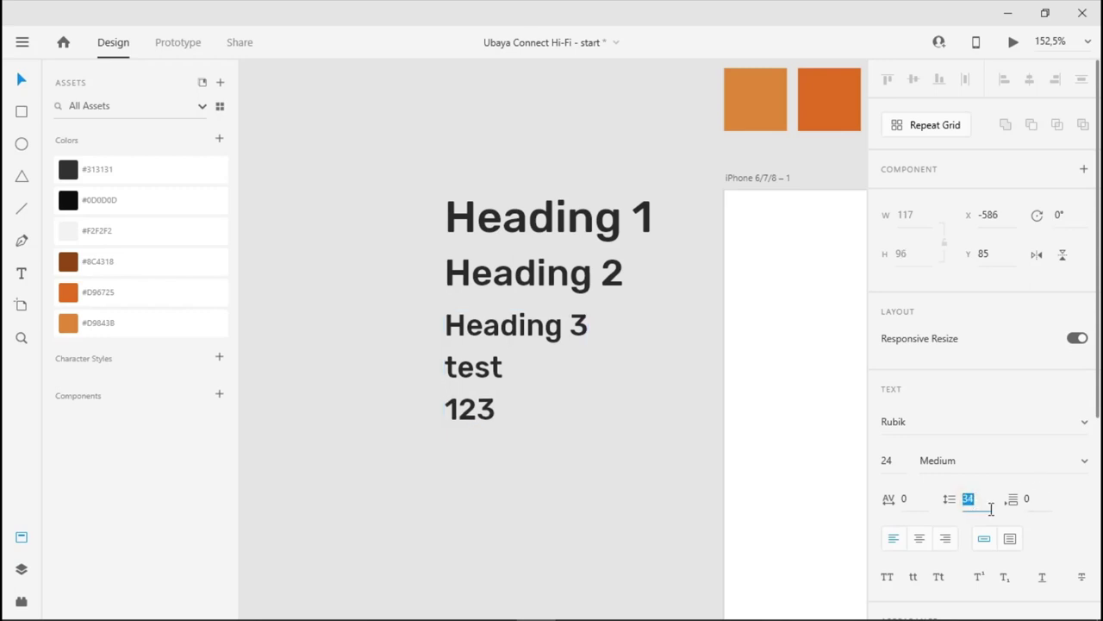
pyautogui.press('Down')
pyautogui.press('Down')
pyautogui.press('Down')
pyautogui.press('Down')
pyautogui.press('Down')
pyautogui.press('Down')
pyautogui.press('Down')
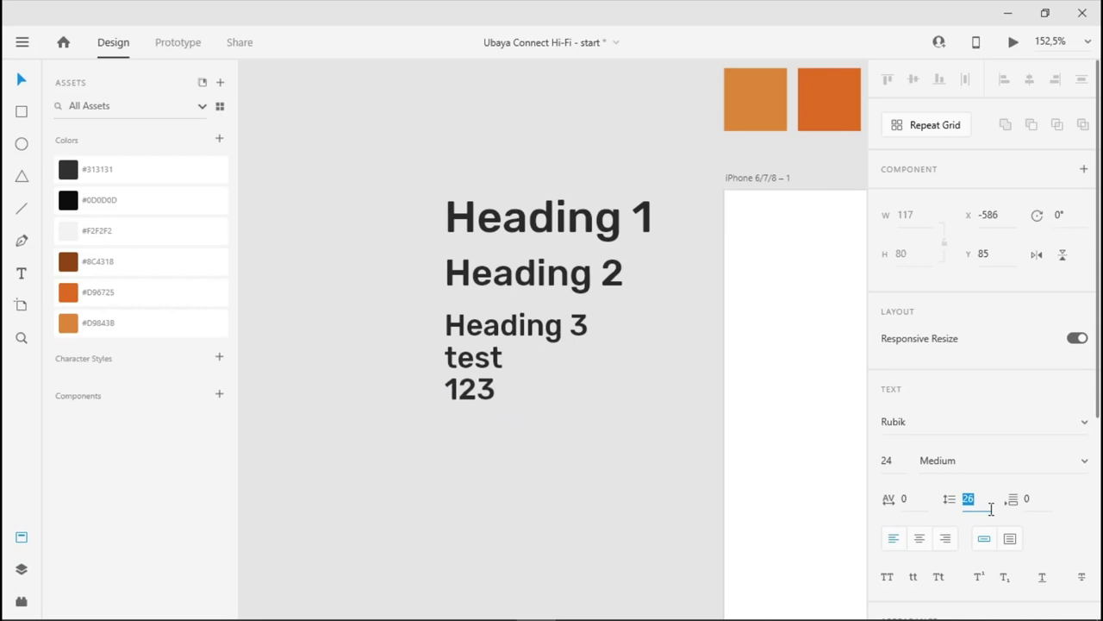
pyautogui.press('Down')
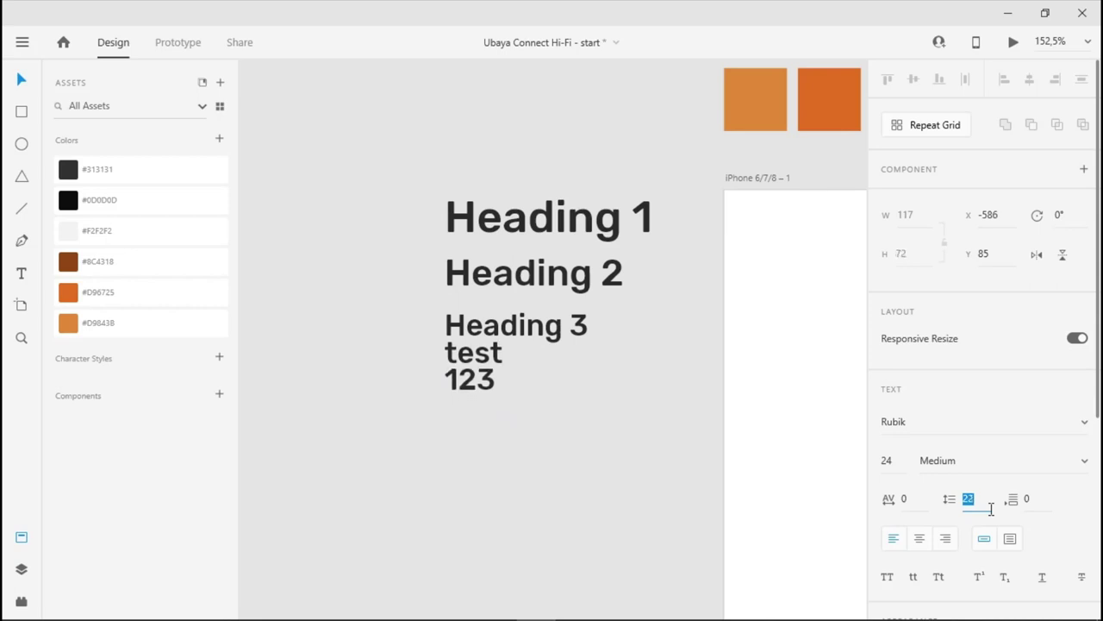
pyautogui.press('Up')
pyautogui.press('Up')
pyautogui.press('Up')
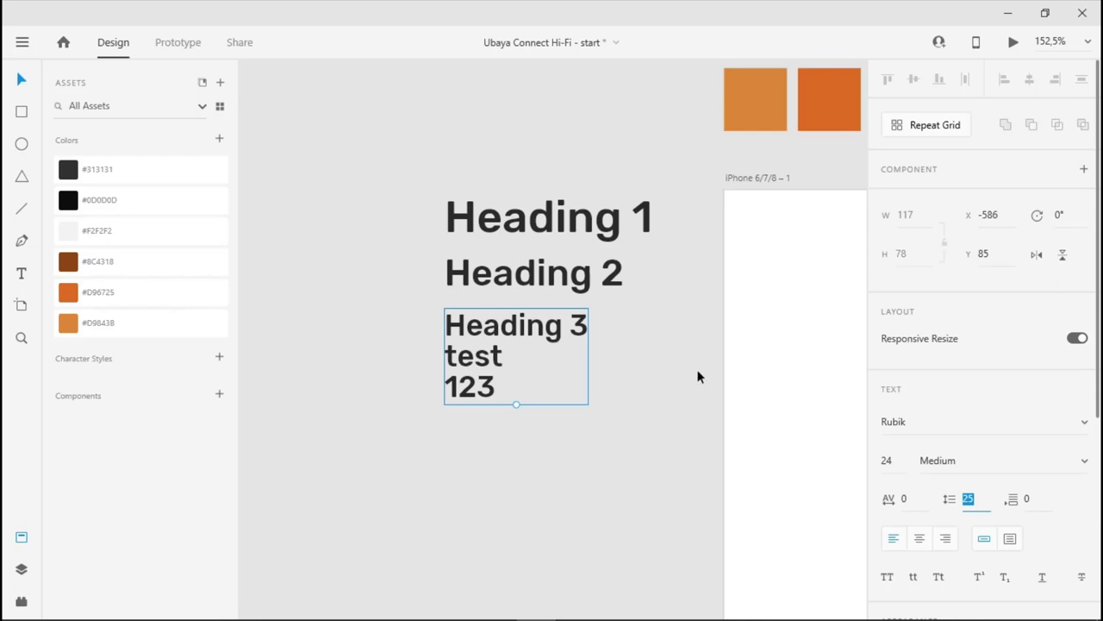
pyautogui.click(739, 445)
# - Delete the trial lines "test" and "123" from the "Heading 3" text
pyautogui.doubleClick(551, 366)
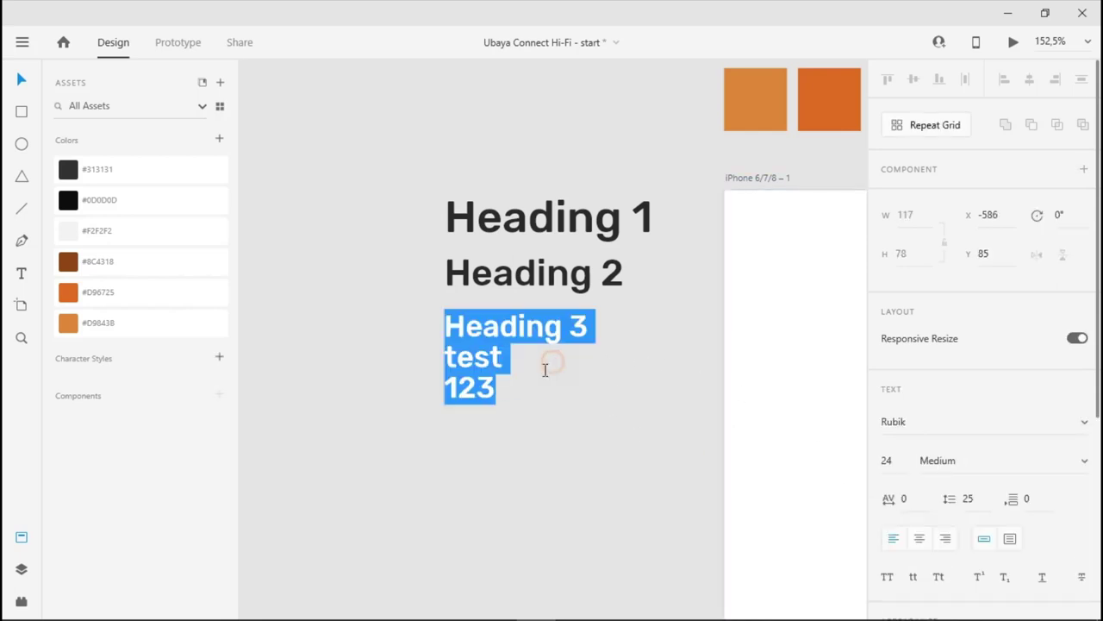
pyautogui.click(522, 384)
pyautogui.moveTo(522, 383); pyautogui.dragTo(443, 366)
pyautogui.press('BackSpace')
pyautogui.press('BackSpace')
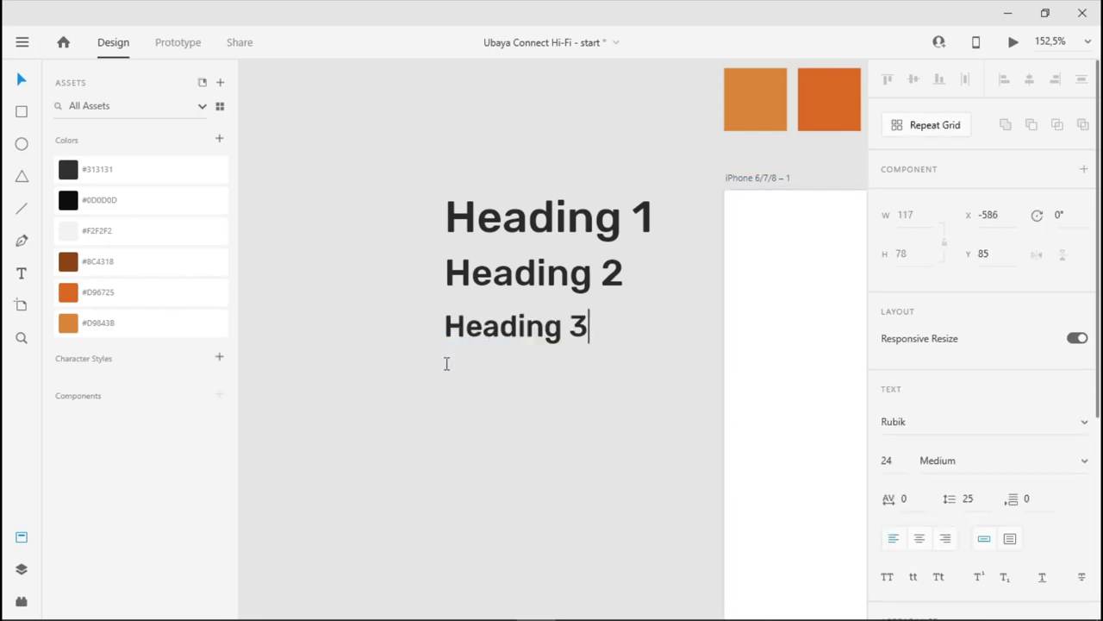
pyautogui.click(623, 421)
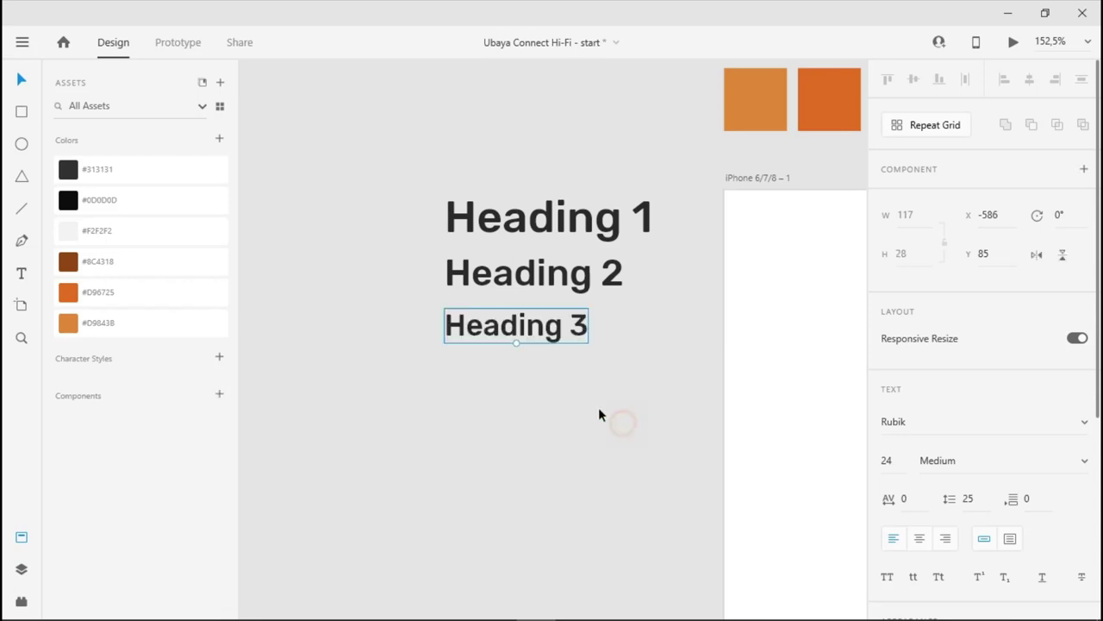
# - Create an area text box about 176 by 65 below "Heading 3" containing two lines of "body text"
pyautogui.click(556, 276)
pyautogui.click(543, 328)
pyautogui.click(23, 277)
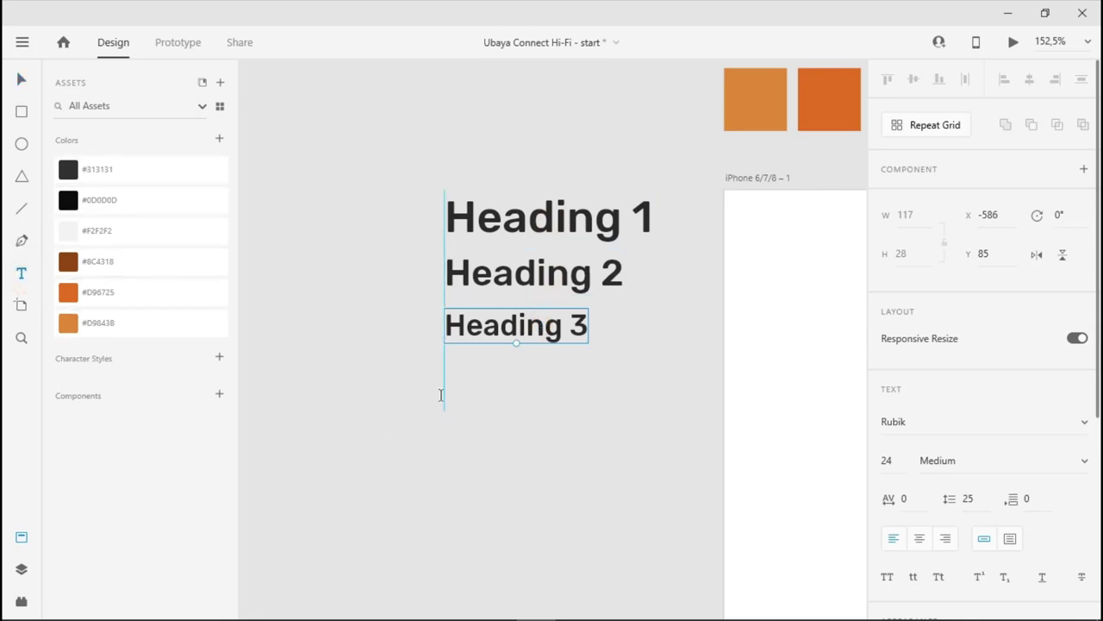
pyautogui.moveTo(448, 368); pyautogui.dragTo(666, 449)
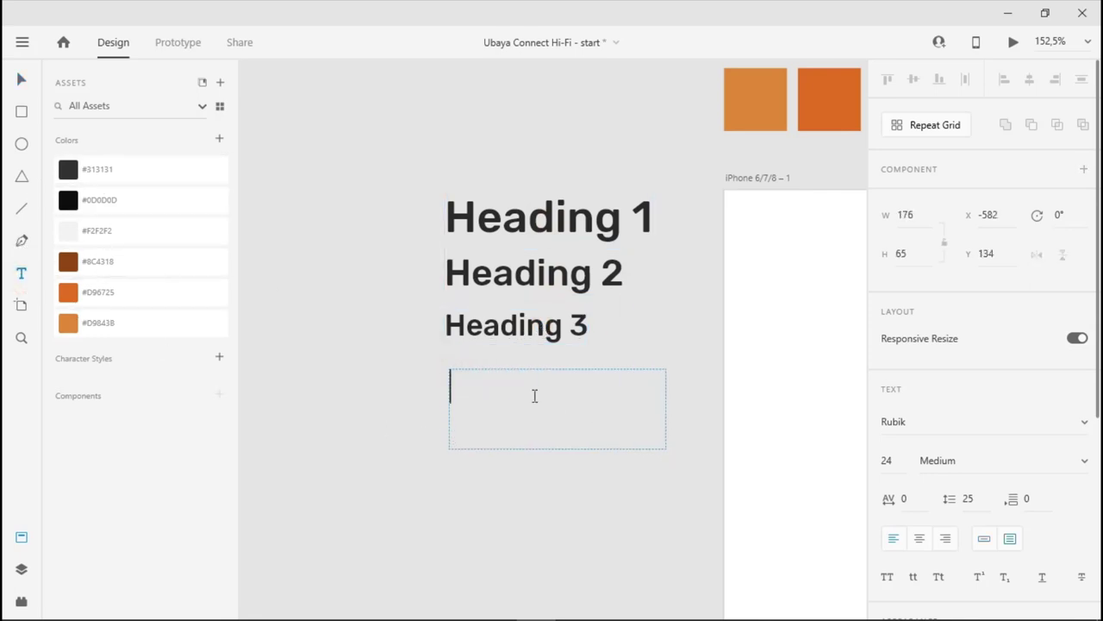
pyautogui.write('bodu')
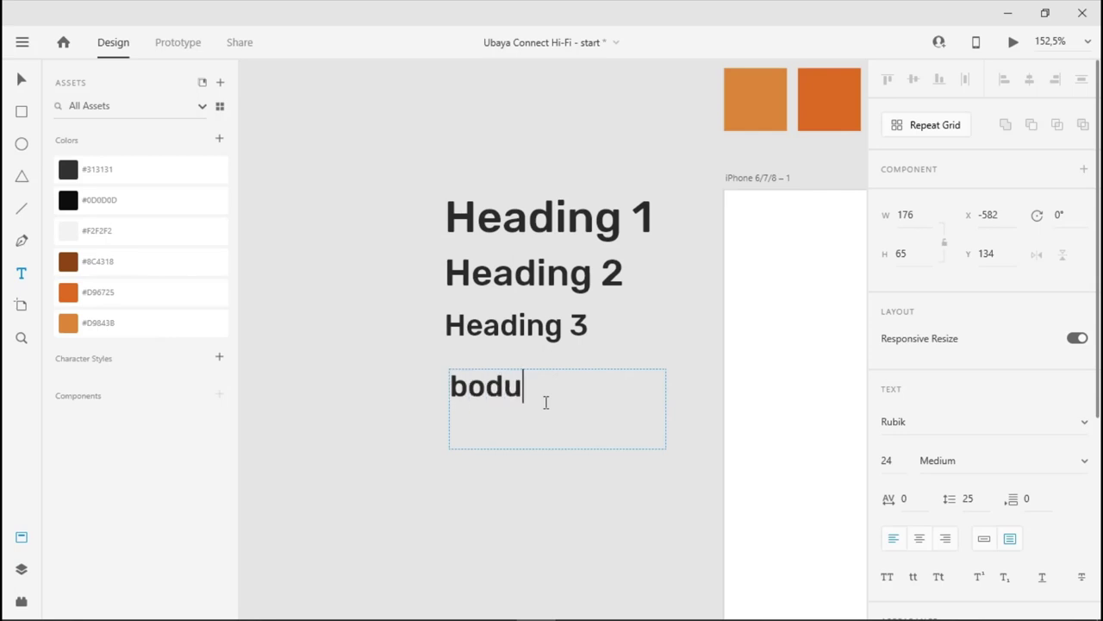
pyautogui.press('BackSpace')
pyautogui.write('yt')
pyautogui.press('BackSpace')
pyautogui.write('text')
pyautogui.press('Return')
pyautogui.write('body t')
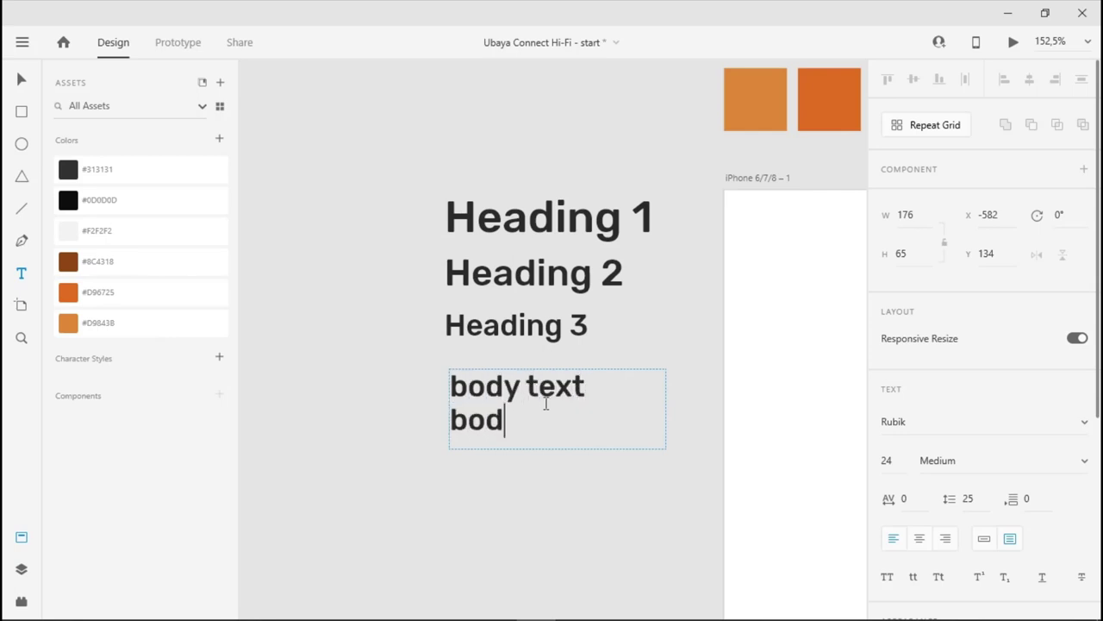
pyautogui.write('ext')
pyautogui.click(21, 80)
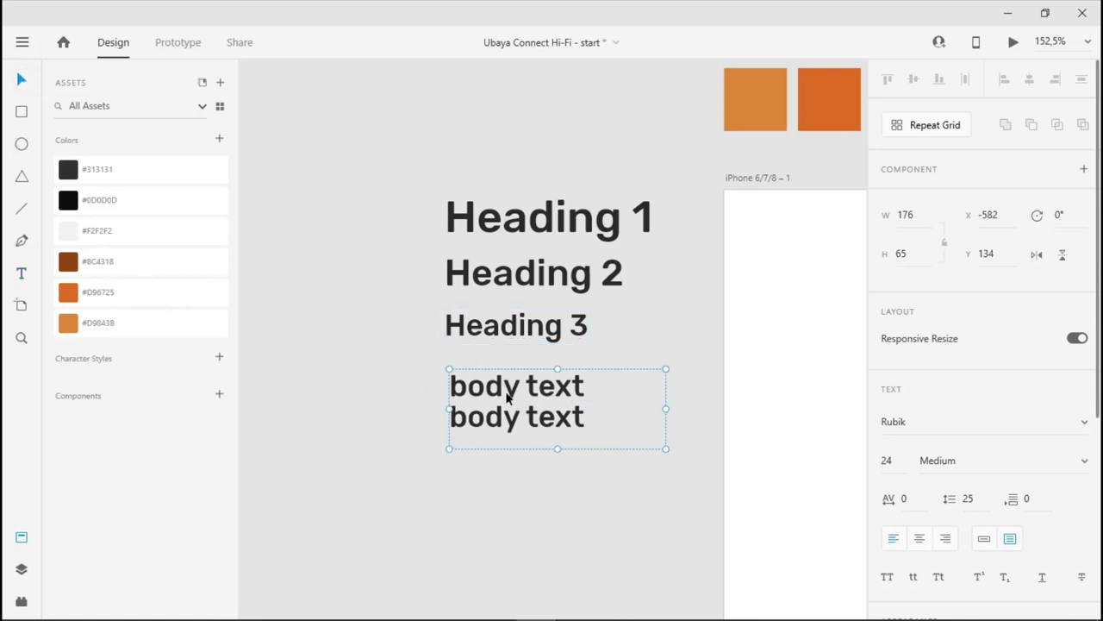
# - Align the body text box with the headings' left edge and tighten the vertical gaps around "Heading 3"
pyautogui.moveTo(507, 396); pyautogui.dragTo(526, 387)
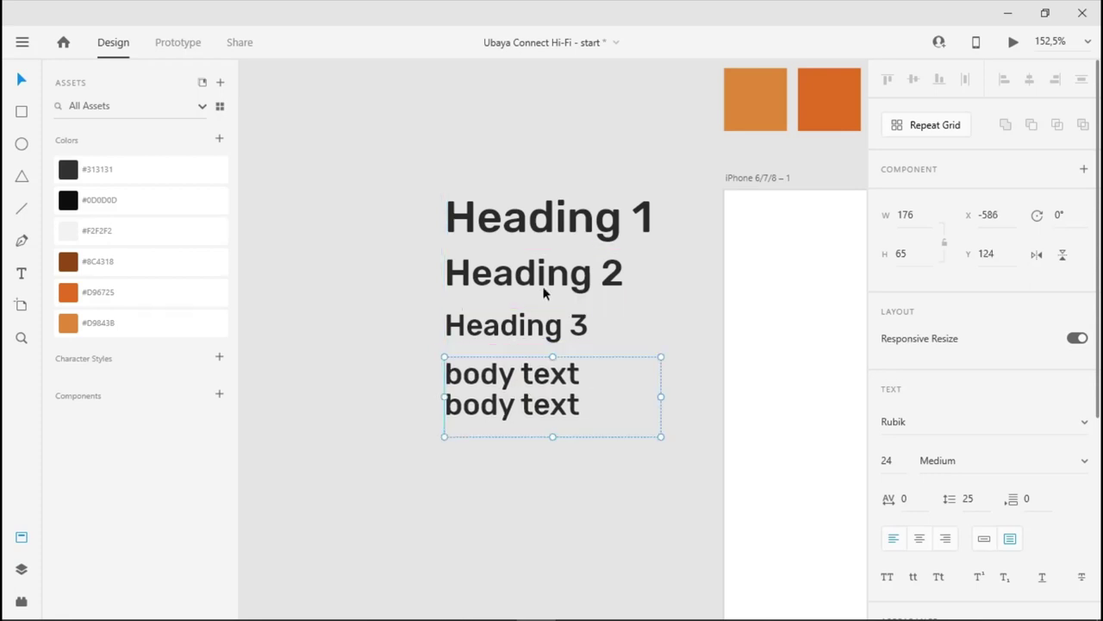
pyautogui.moveTo(543, 286); pyautogui.dragTo(546, 289)
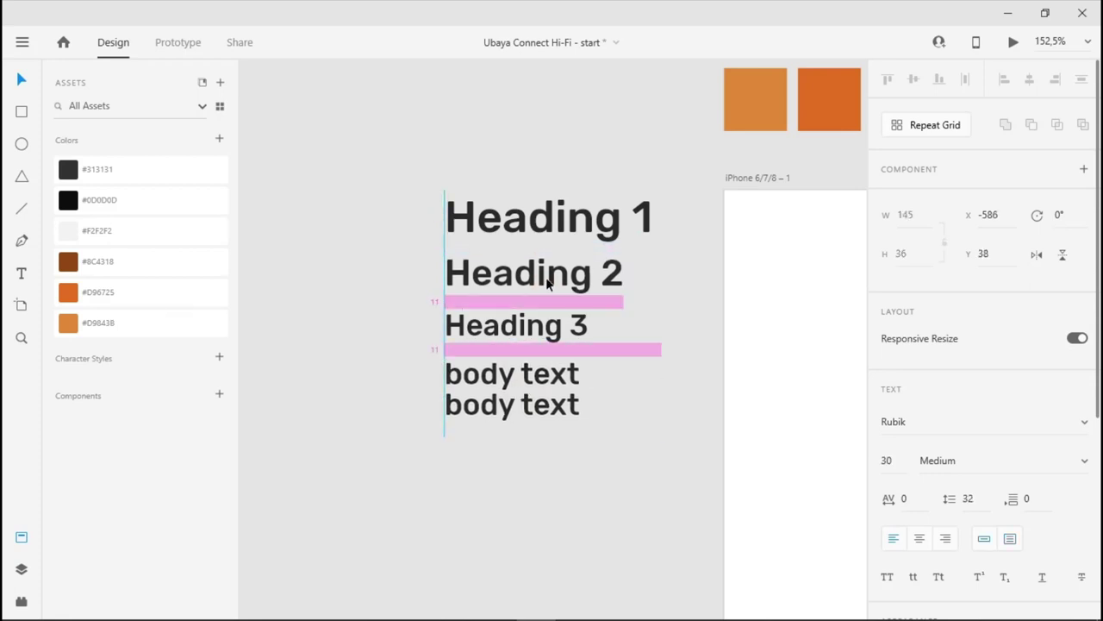
pyautogui.moveTo(562, 331); pyautogui.dragTo(562, 325)
pyautogui.moveTo(549, 383); pyautogui.dragTo(552, 368)
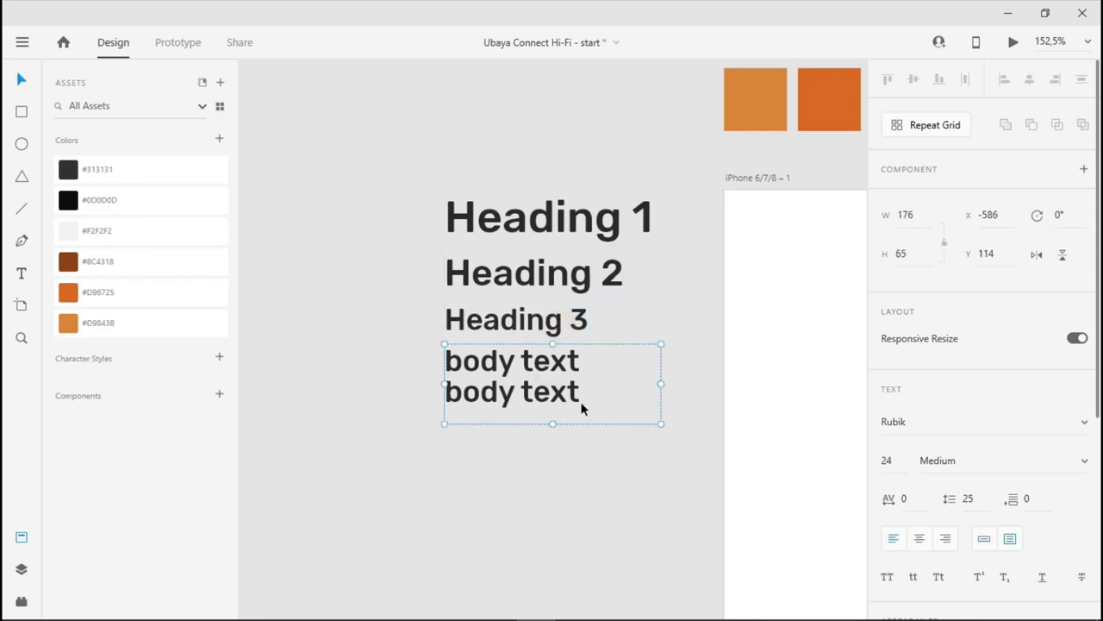
# - Replace the body text box's content with "body text 1" and a second line "body text"
pyautogui.doubleClick(562, 374)
pyautogui.write('bod')
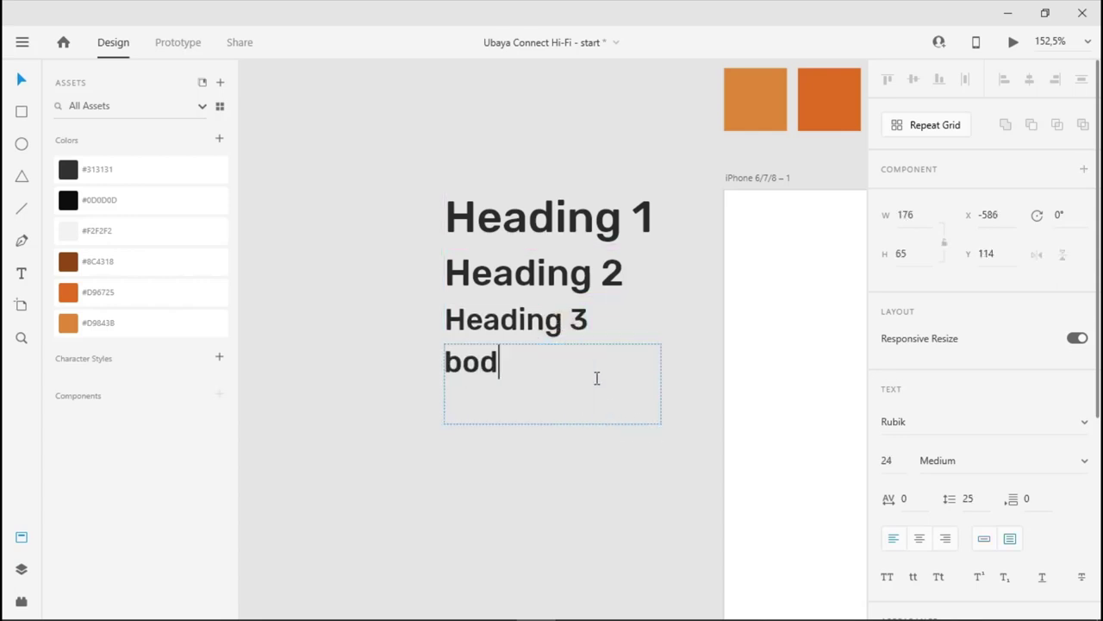
pyautogui.write('y text 1')
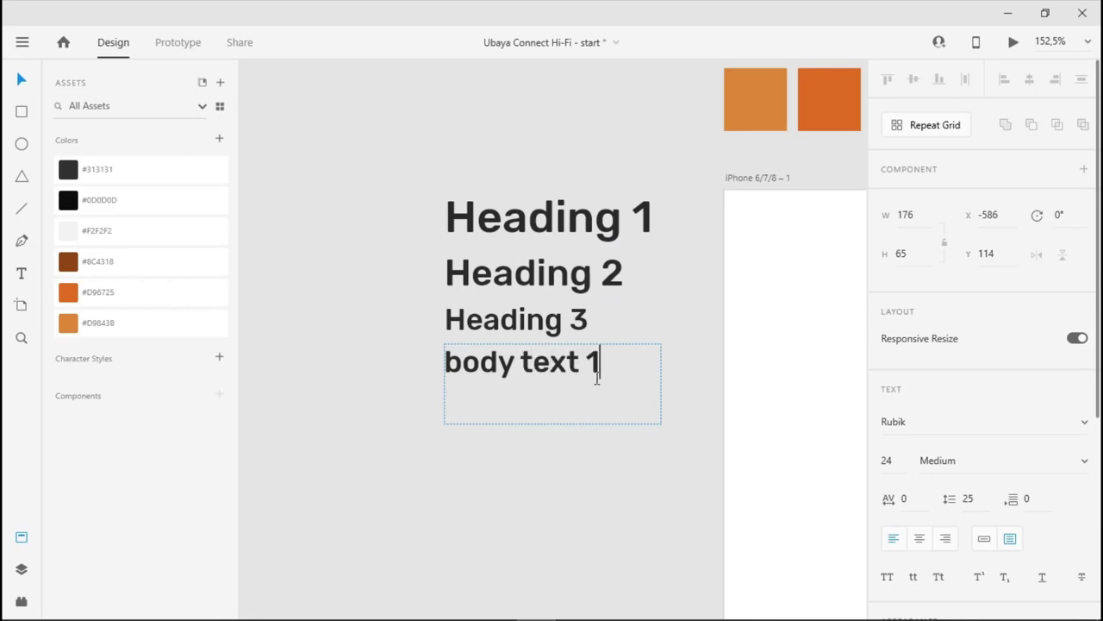
pyautogui.press('Return')
pyautogui.write('body tez')
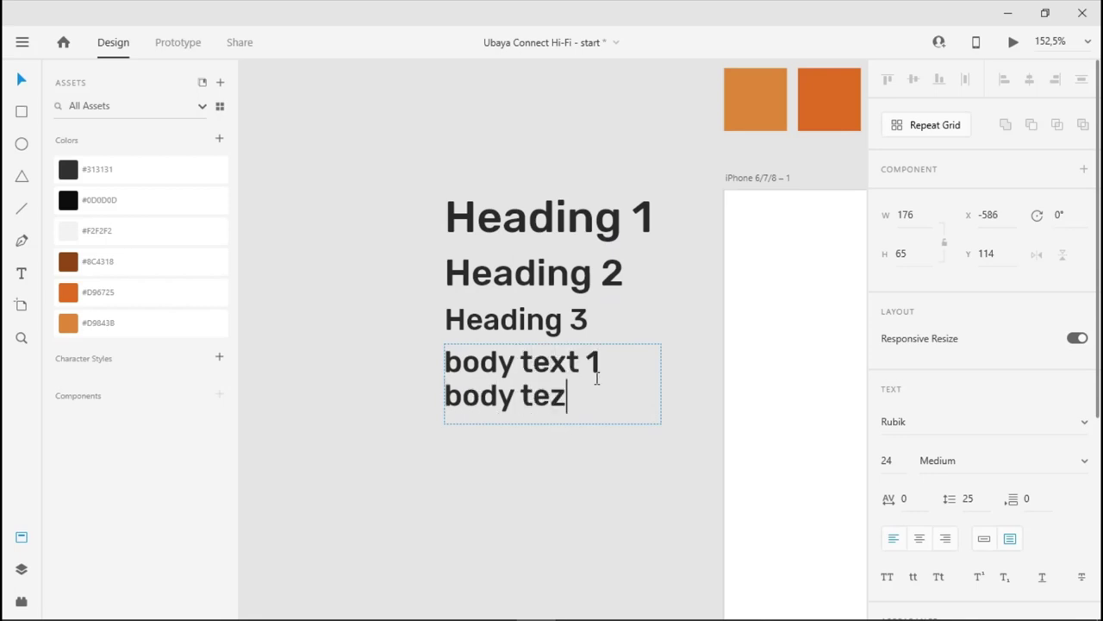
pyautogui.press('BackSpace')
pyautogui.write('xt')
pyautogui.click(21, 81)
# - Change the font of the two-line body text box from Rubik to Karla
pyautogui.click(905, 421)
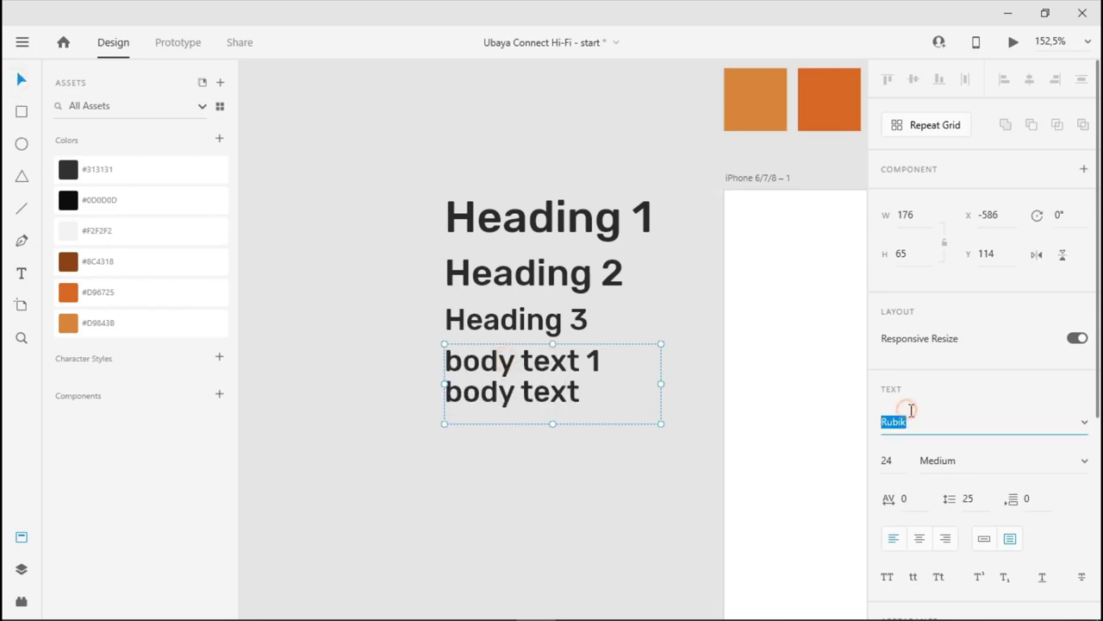
pyautogui.click(928, 423)
pyautogui.press('BackSpace')
pyautogui.press('BackSpace')
pyautogui.press('BackSpace')
pyautogui.press('BackSpace')
pyautogui.press('BackSpace')
pyautogui.write('Karla')
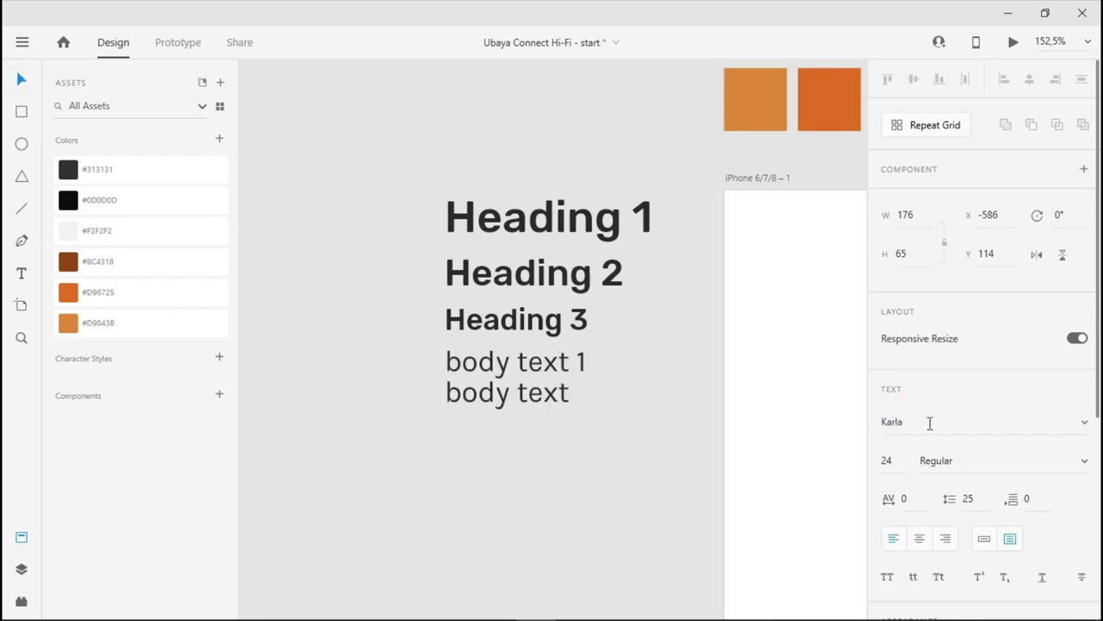
pyautogui.press('Return')
# - Set the body text box's font size to 18 and its line spacing to 22
pyautogui.click(896, 459)
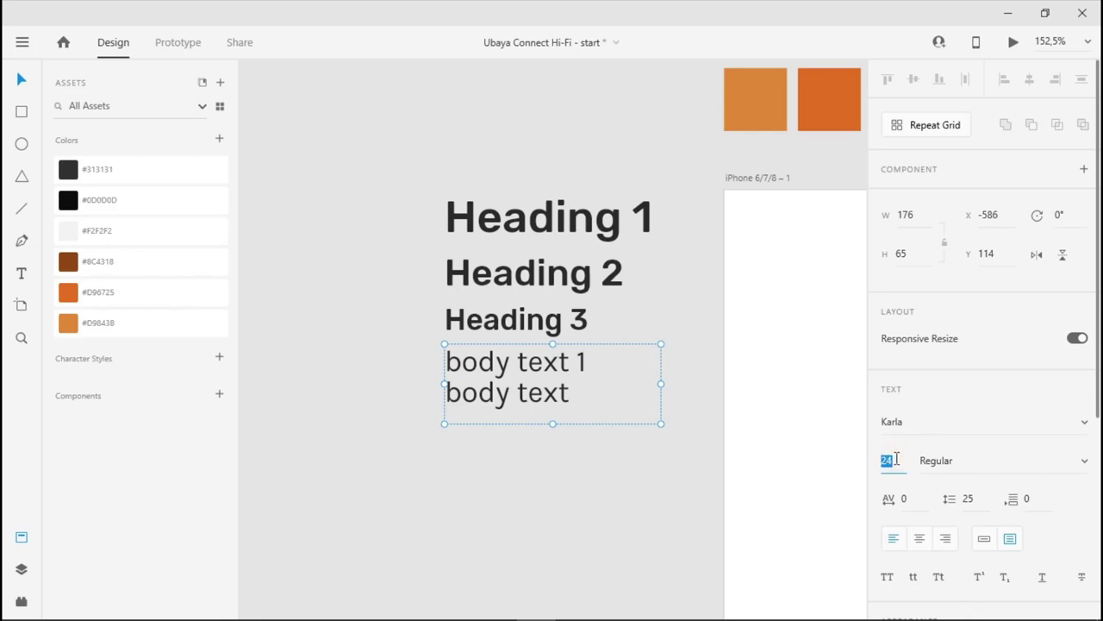
pyautogui.press('Return')
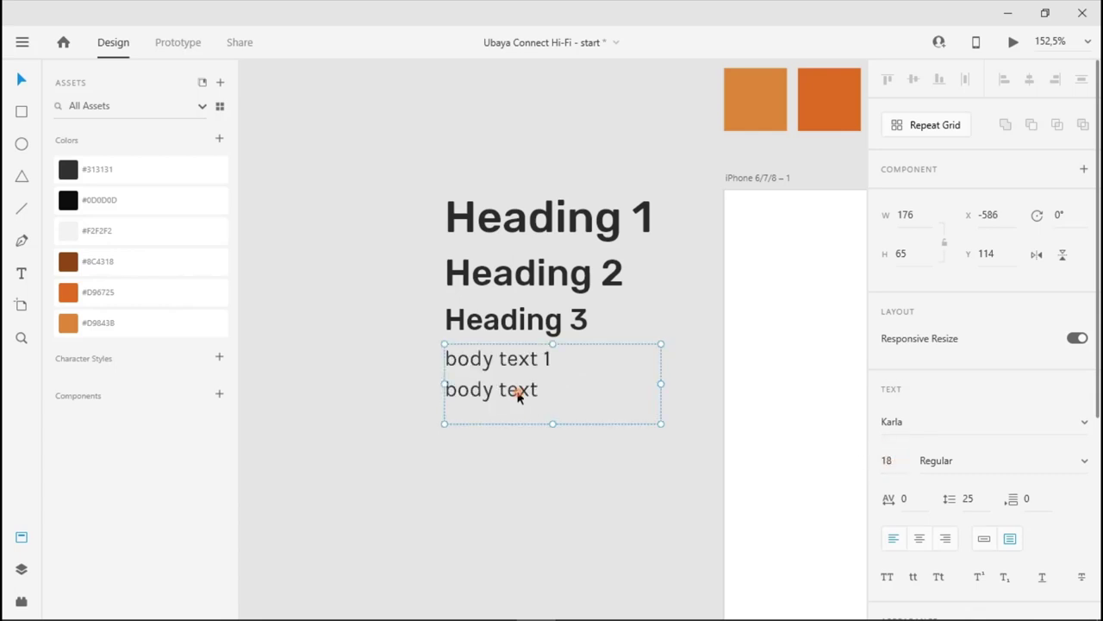
pyautogui.click(969, 499)
pyautogui.write('24')
pyautogui.press('Return')
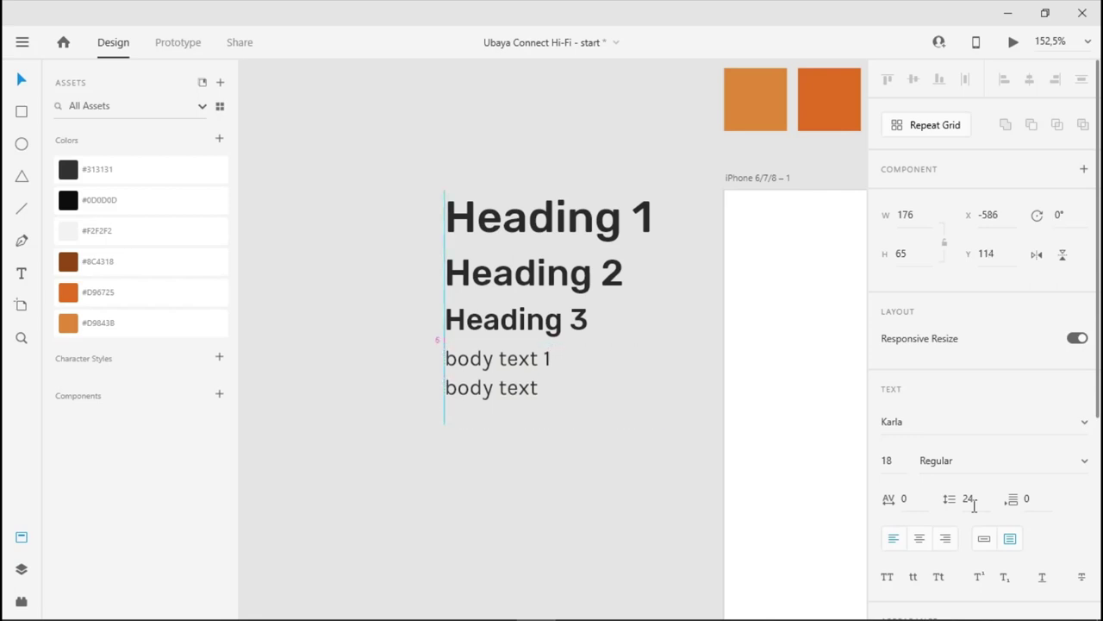
pyautogui.click(973, 505)
pyautogui.press('Down')
pyautogui.press('Down')
pyautogui.press('Down')
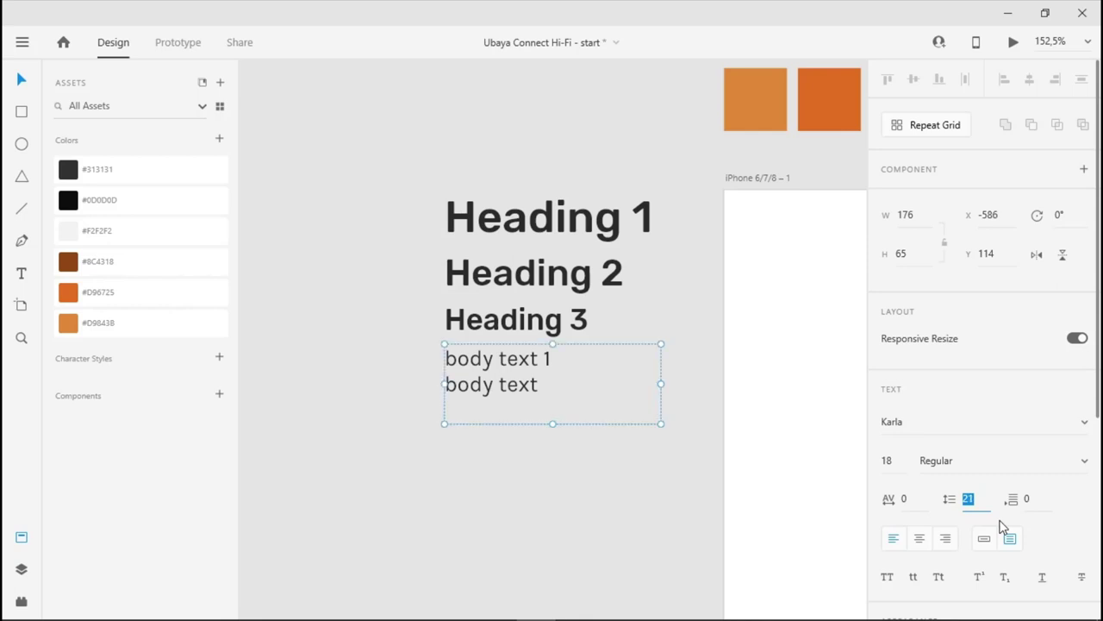
pyautogui.press('Up')
pyautogui.press('Return')
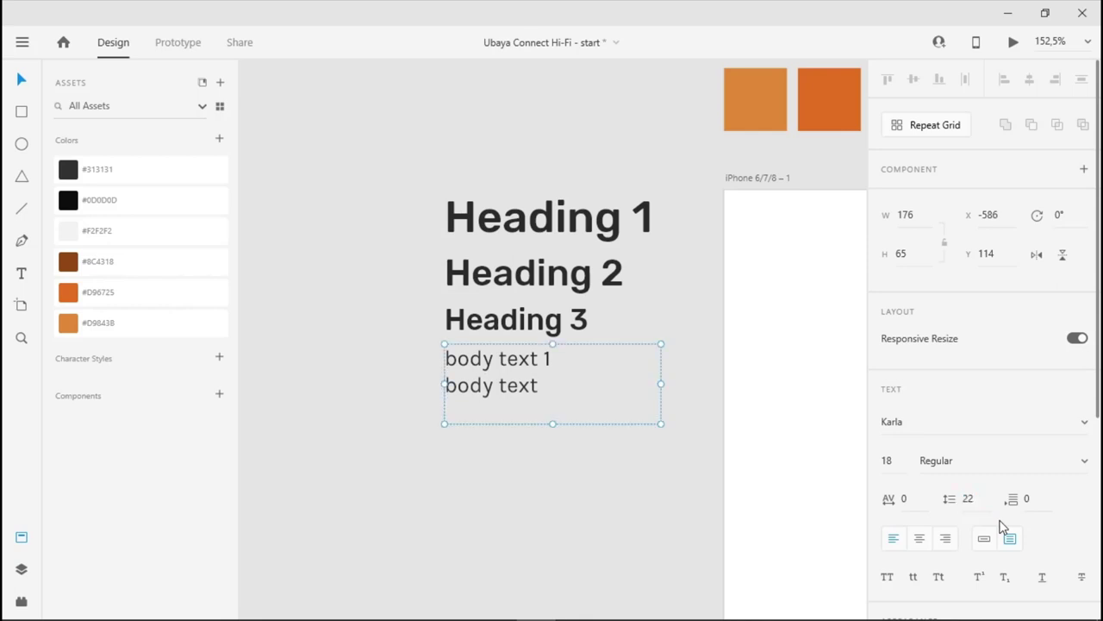
# - Delete the second line "body text" from the body text box and reduce the box's height to about 26
pyautogui.doubleClick(541, 384)
pyautogui.click(552, 392)
pyautogui.moveTo(552, 391); pyautogui.dragTo(555, 367)
pyautogui.press('BackSpace')
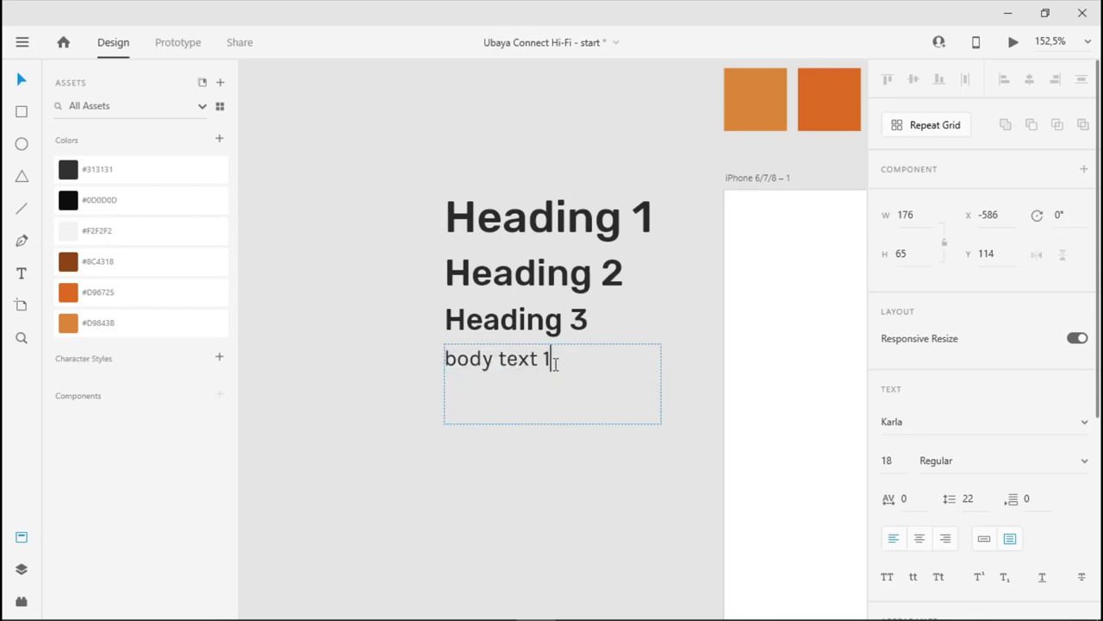
pyautogui.press('Escape')
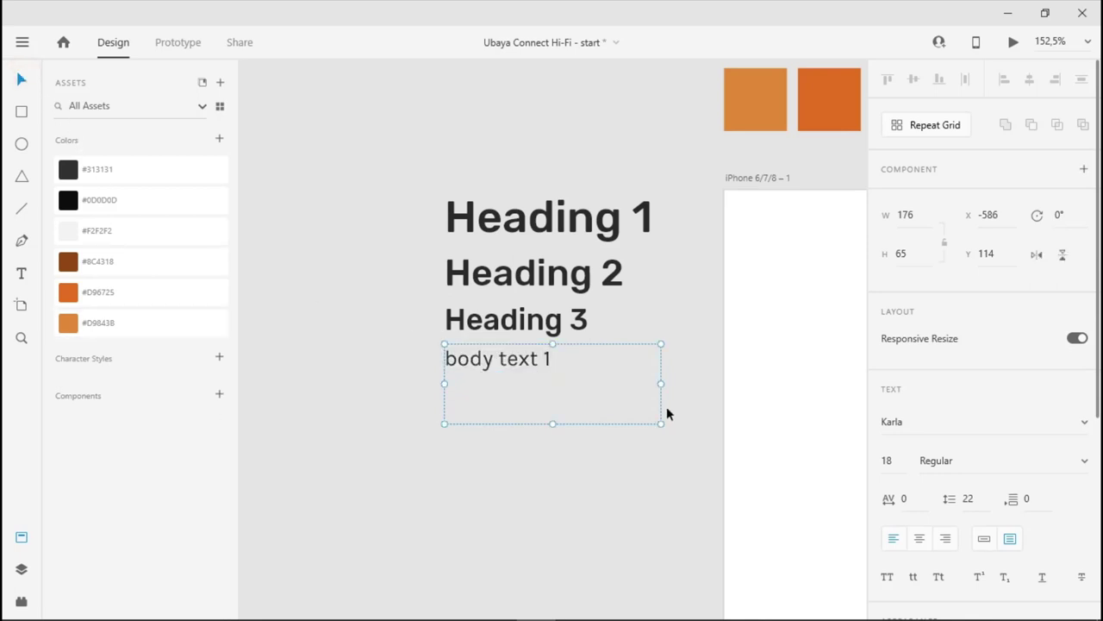
pyautogui.moveTo(553, 423); pyautogui.dragTo(542, 398)
pyautogui.click(564, 387)
# - Duplicate the "body text 1" box directly below, left-aligned, and change the copy's text to "body text 2"
pyautogui.click(536, 357)
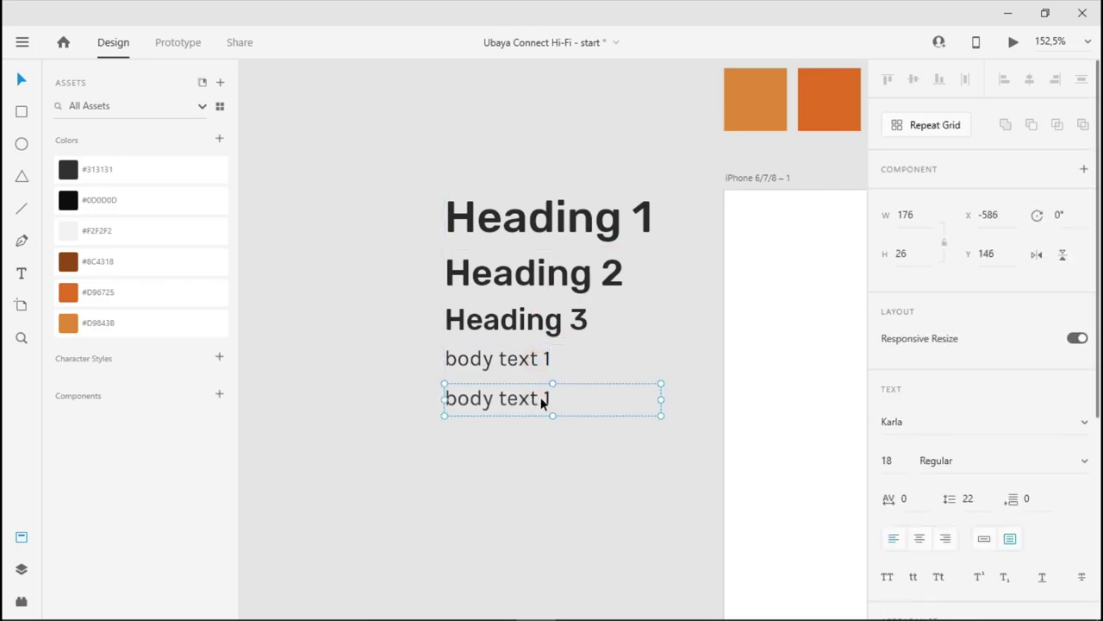
pyautogui.doubleClick(562, 404)
pyautogui.press('Right')
pyautogui.press('BackSpace')
pyautogui.write('2')
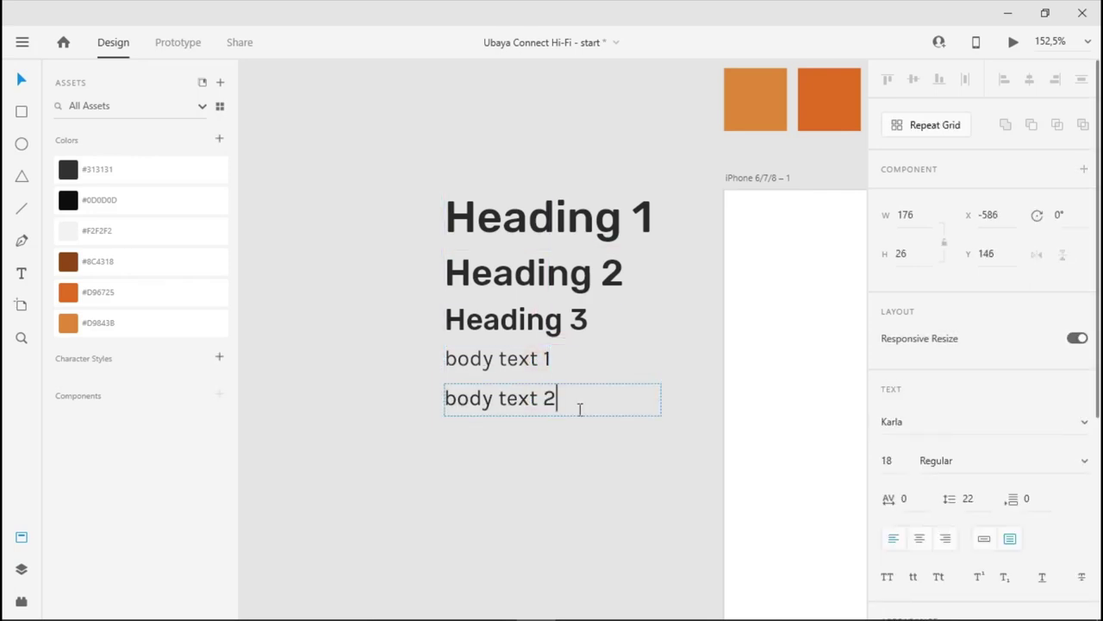
# - Set the font size of "body text 2" to 14
pyautogui.click(908, 465)
pyautogui.write('14')
pyautogui.click(479, 459)
pyautogui.click(887, 460)
pyautogui.write('18')
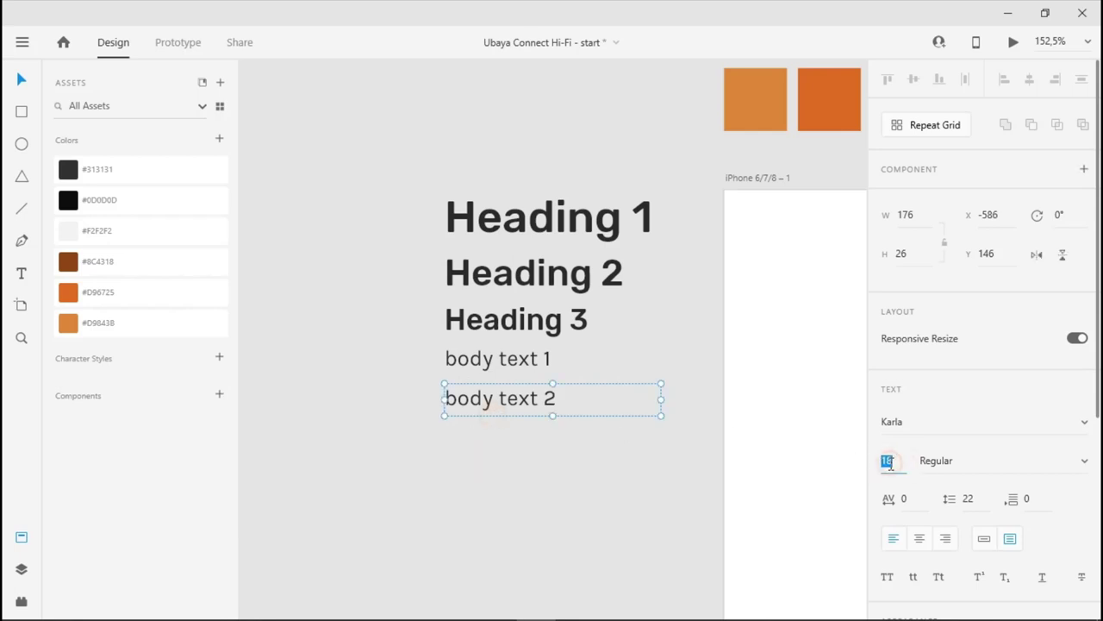
pyautogui.press('Down')
pyautogui.press('Down')
pyautogui.press('Down')
pyautogui.press('Down')
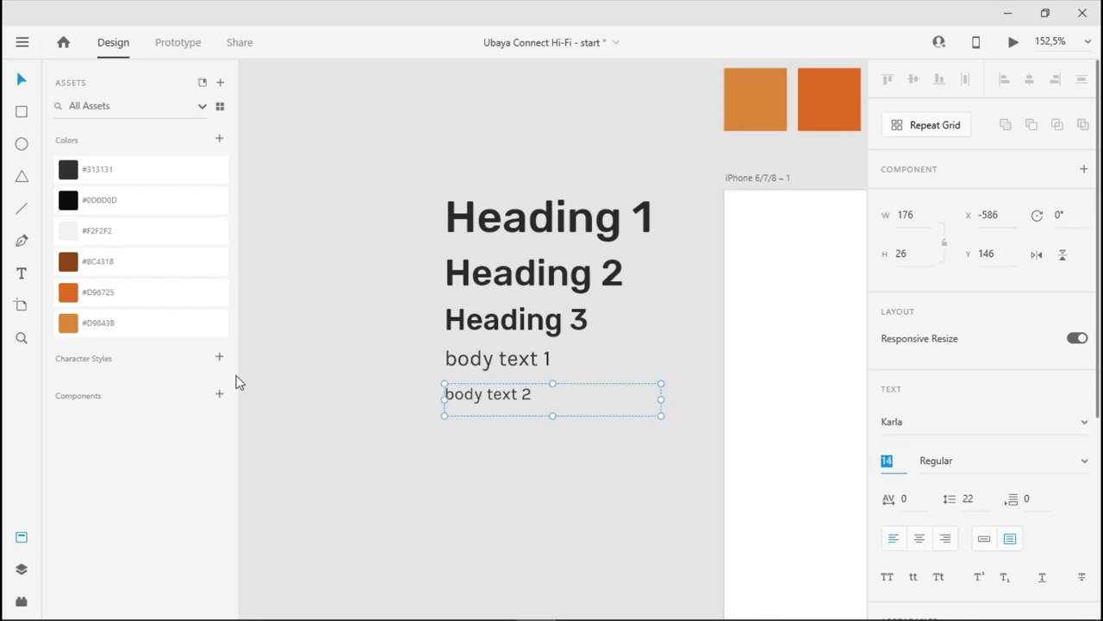
pyautogui.click(456, 454)
# - Duplicate the "body text 2" box directly below, left-aligned, and change the copy's text to "body text 3"
pyautogui.click(510, 393)
pyautogui.moveTo(522, 417); pyautogui.dragTo(525, 439)
pyautogui.doubleClick(524, 436)
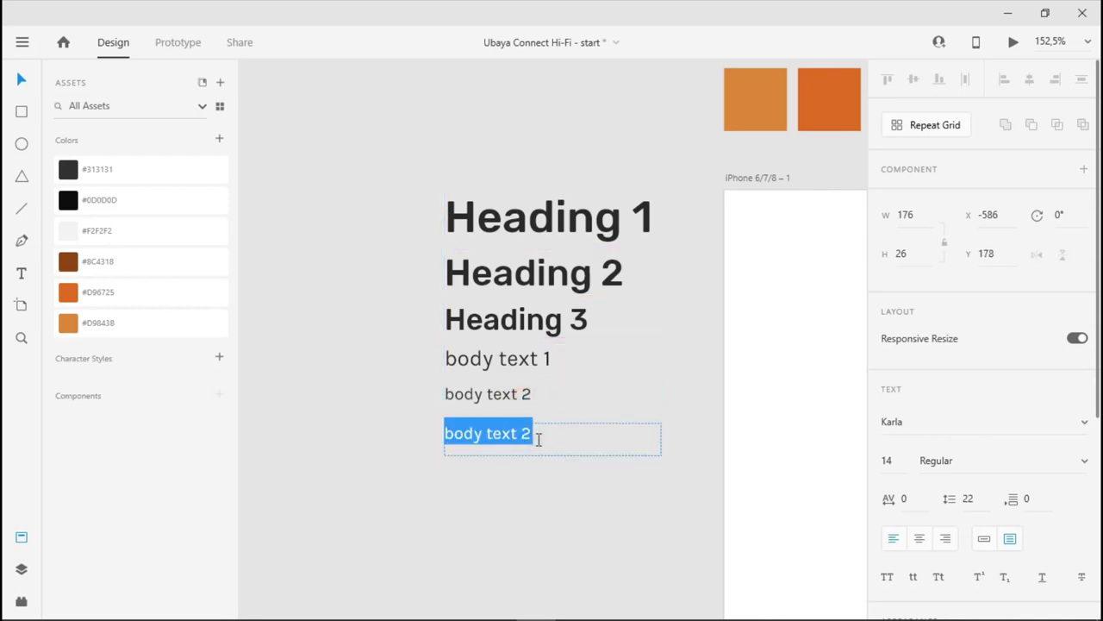
pyautogui.click(536, 438)
pyautogui.press('Escape')
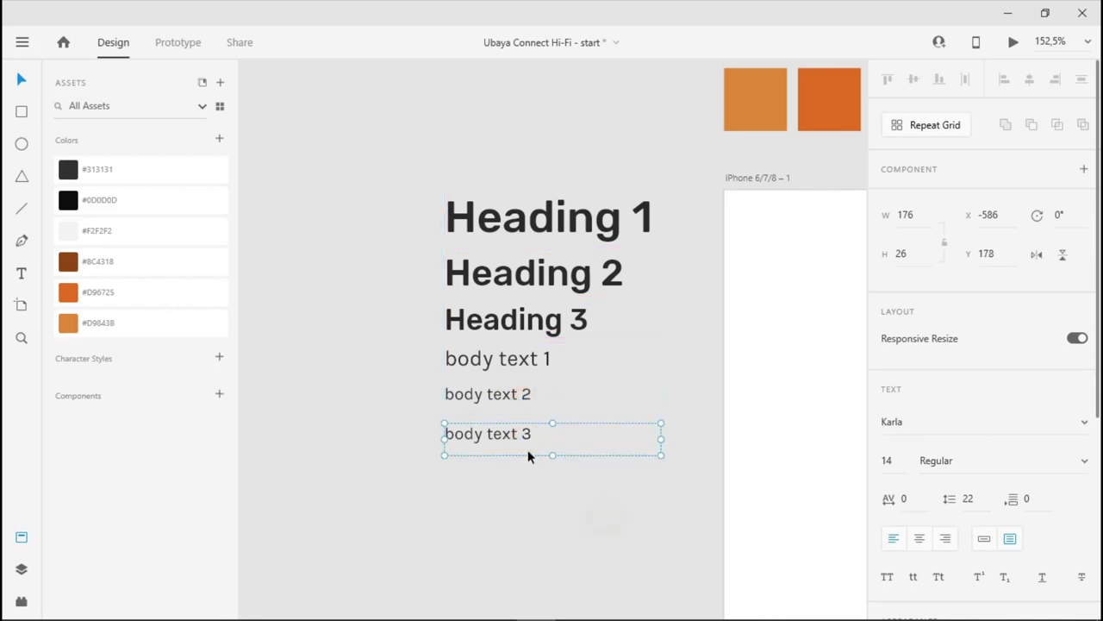
# - Set the font size of "body text 3" to 10
pyautogui.click(897, 460)
pyautogui.press('Down')
pyautogui.press('Down')
pyautogui.press('Down')
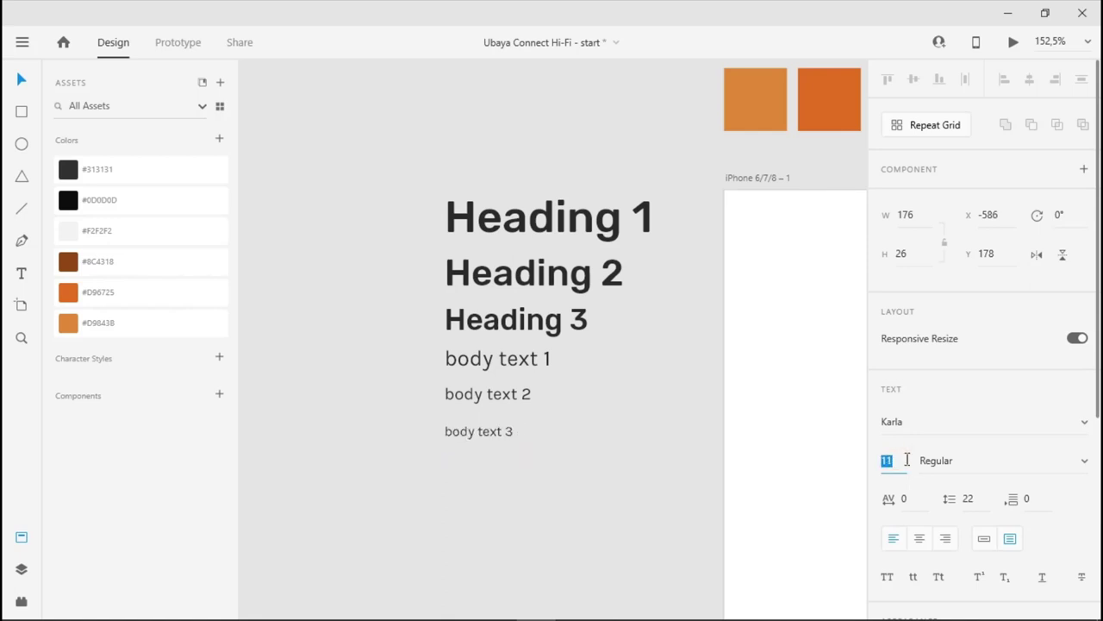
pyautogui.press('Up')
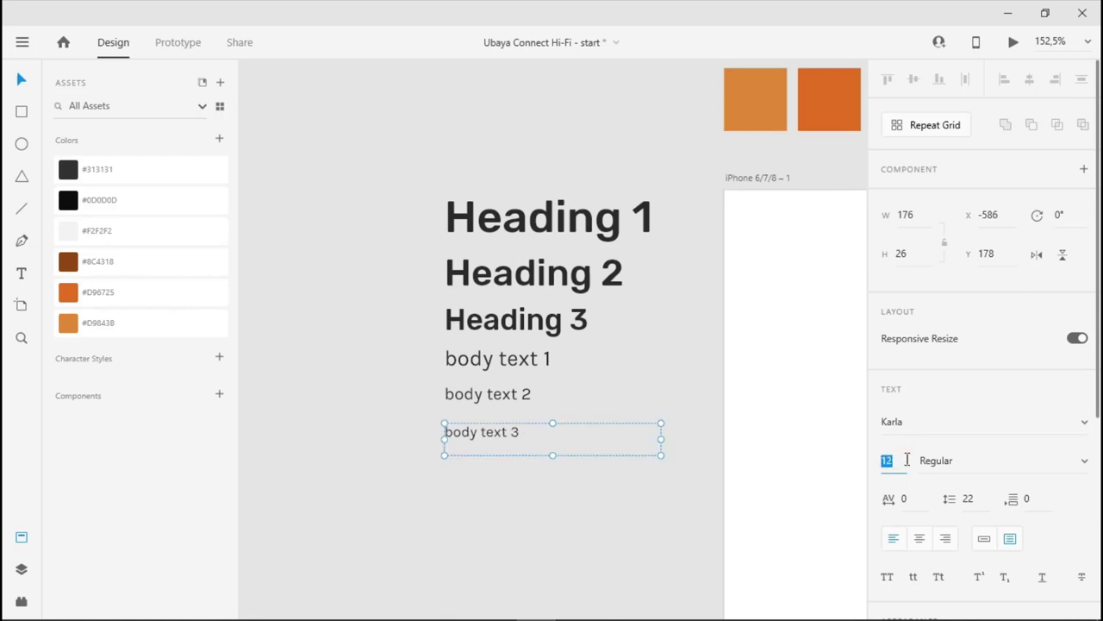
pyautogui.press('Down')
pyautogui.press('Down')
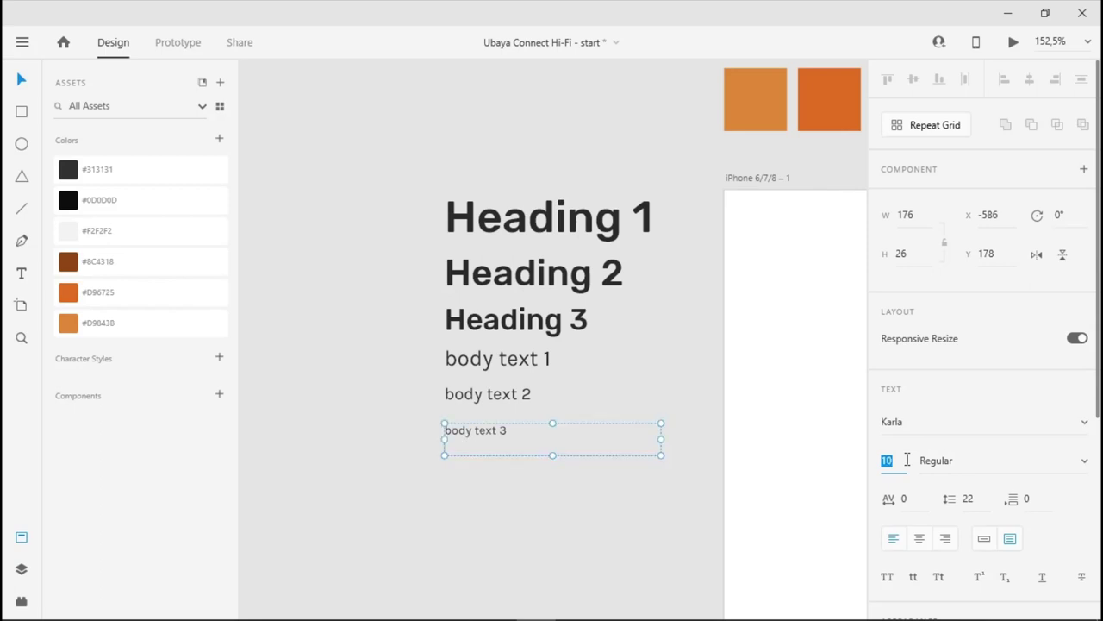
pyautogui.click(630, 520)
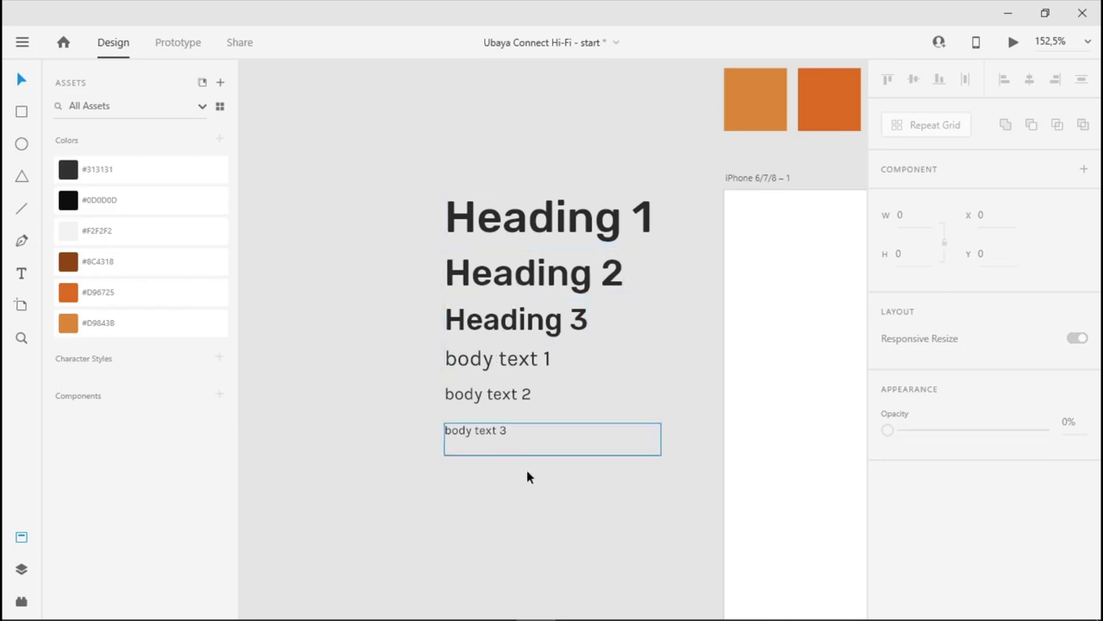
# - Examine the font, size and line spacing of the heading and body text samples one by one
pyautogui.click(541, 225)
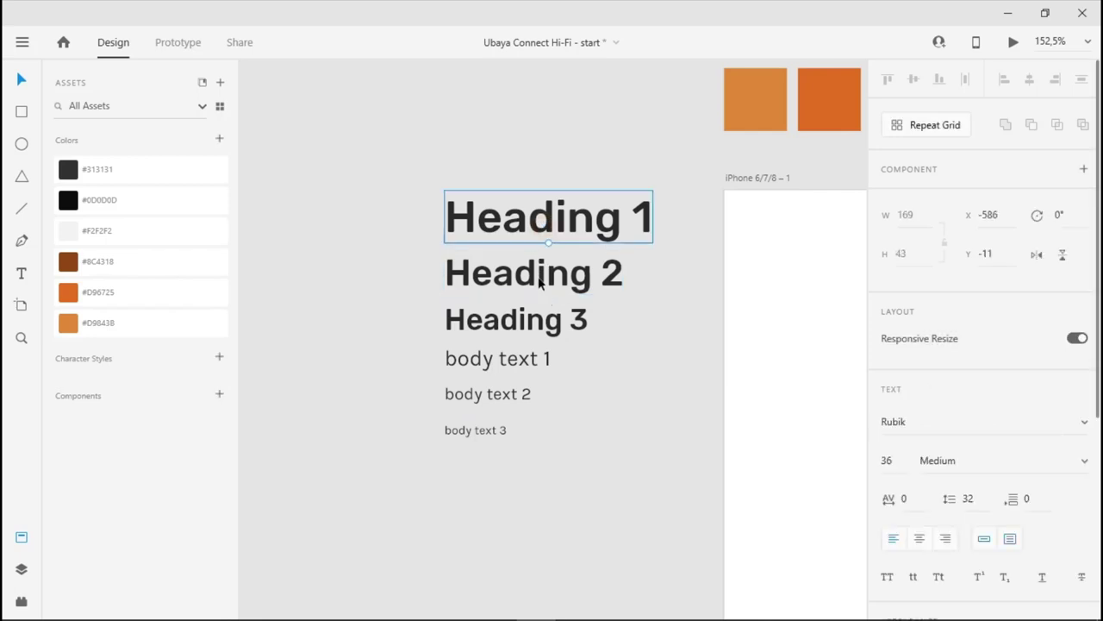
pyautogui.click(541, 284)
pyautogui.click(537, 359)
pyautogui.click(522, 387)
pyautogui.click(517, 441)
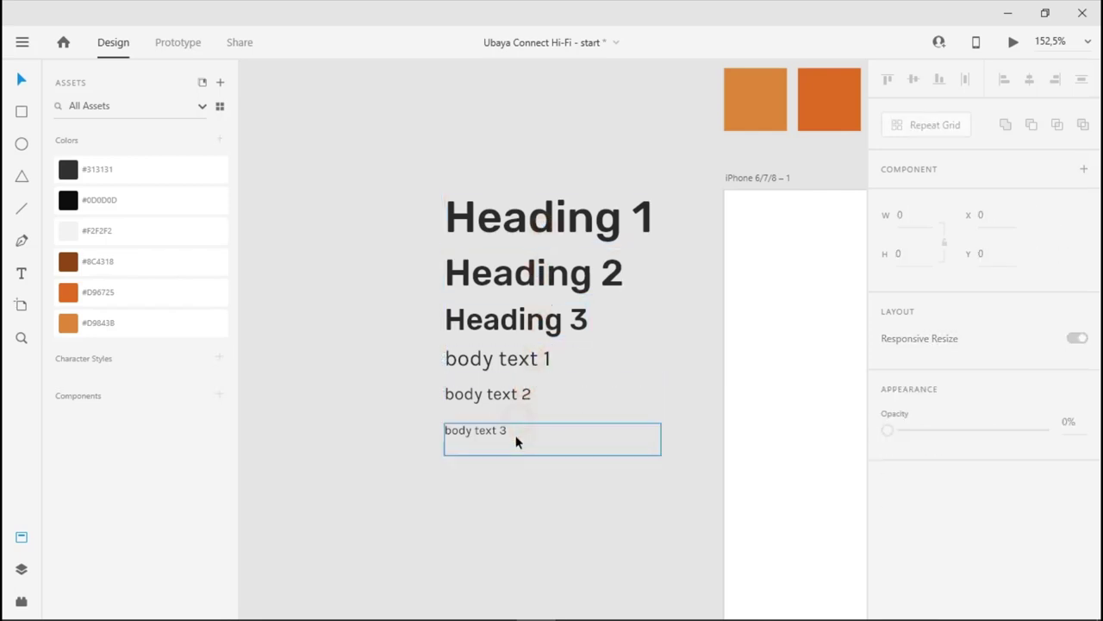
pyautogui.click(517, 442)
pyautogui.click(524, 372)
pyautogui.click(544, 225)
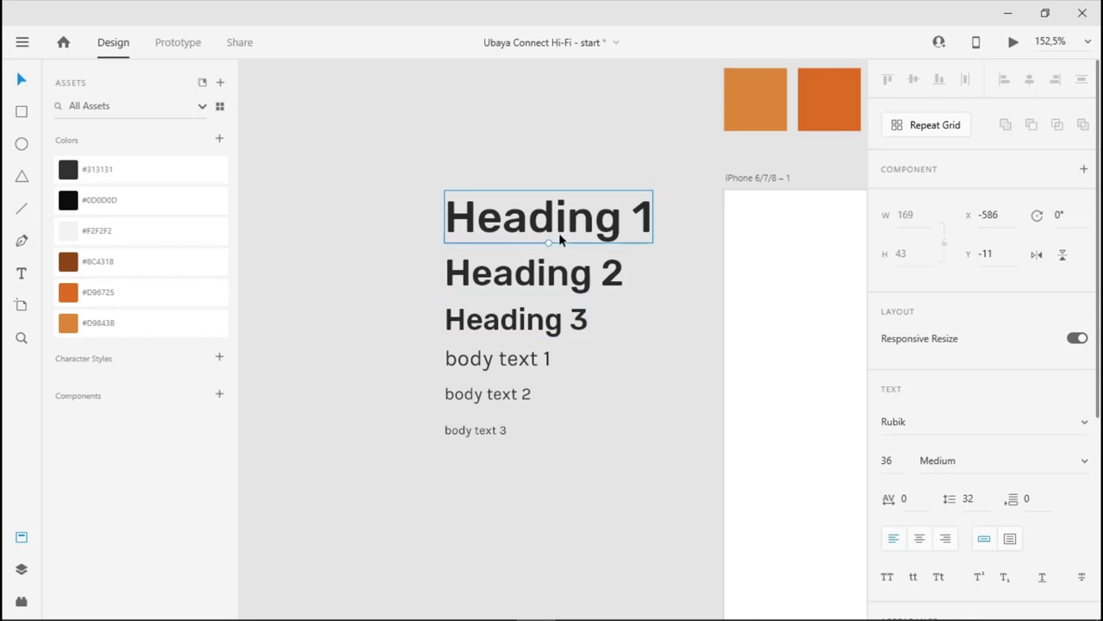
pyautogui.click(565, 274)
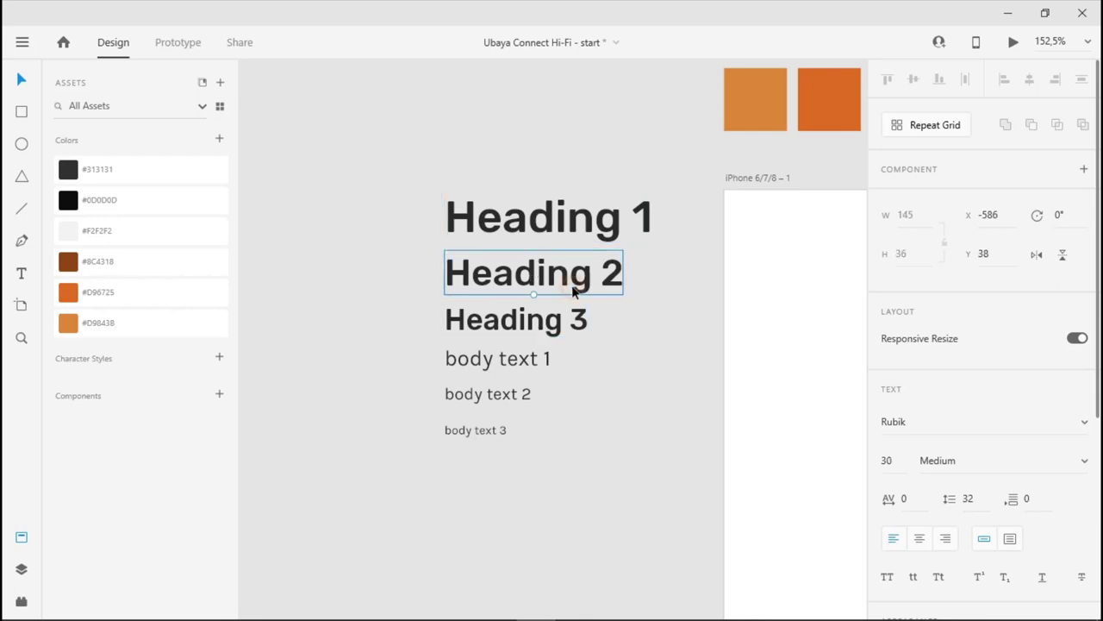
# - Add a character style from the "Heading 1" text and name it "Heading 1"
pyautogui.click(570, 231)
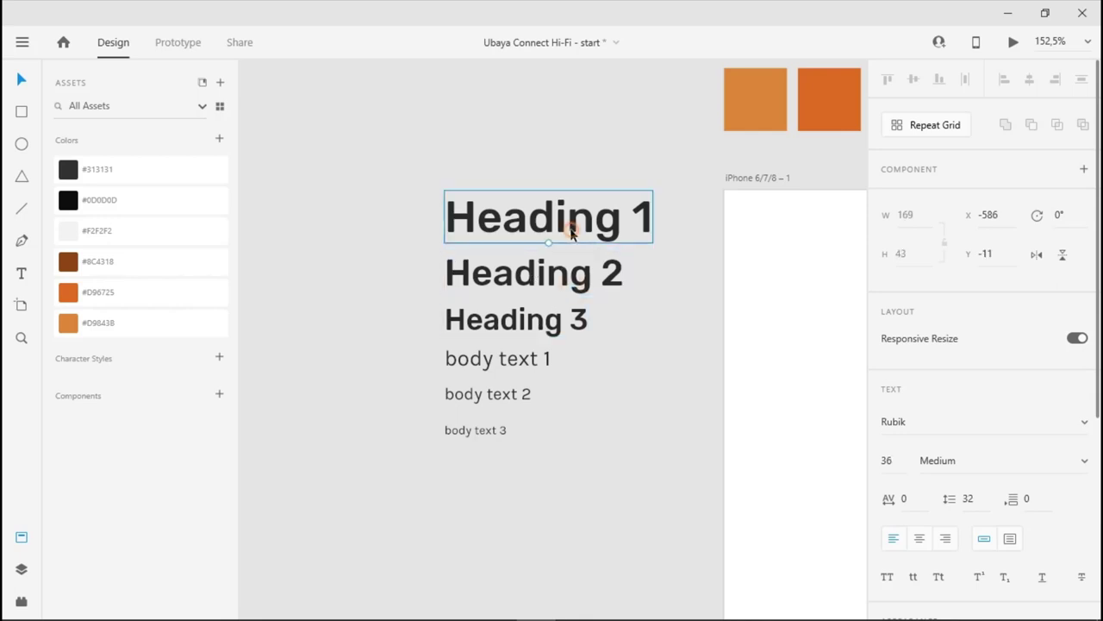
pyautogui.click(220, 360)
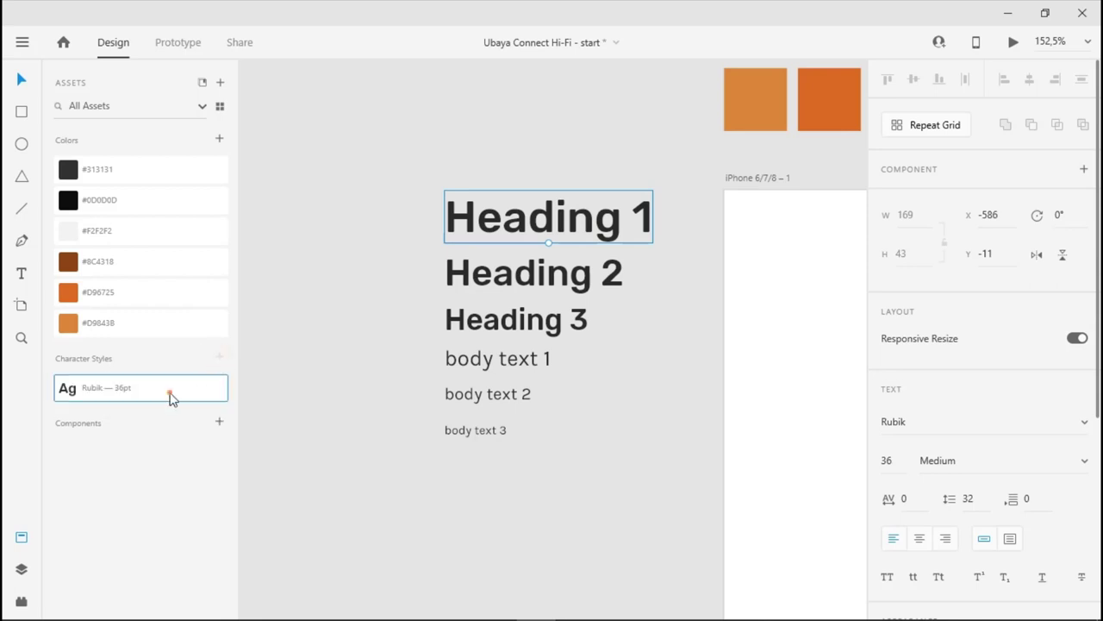
pyautogui.doubleClick(142, 388)
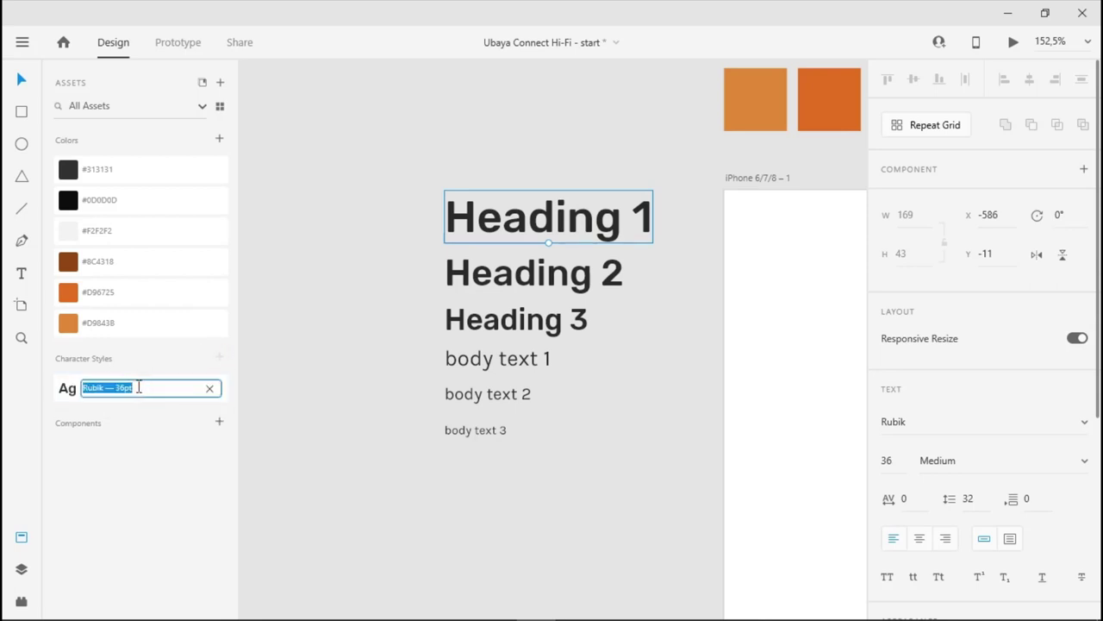
pyautogui.write('Heading 1')
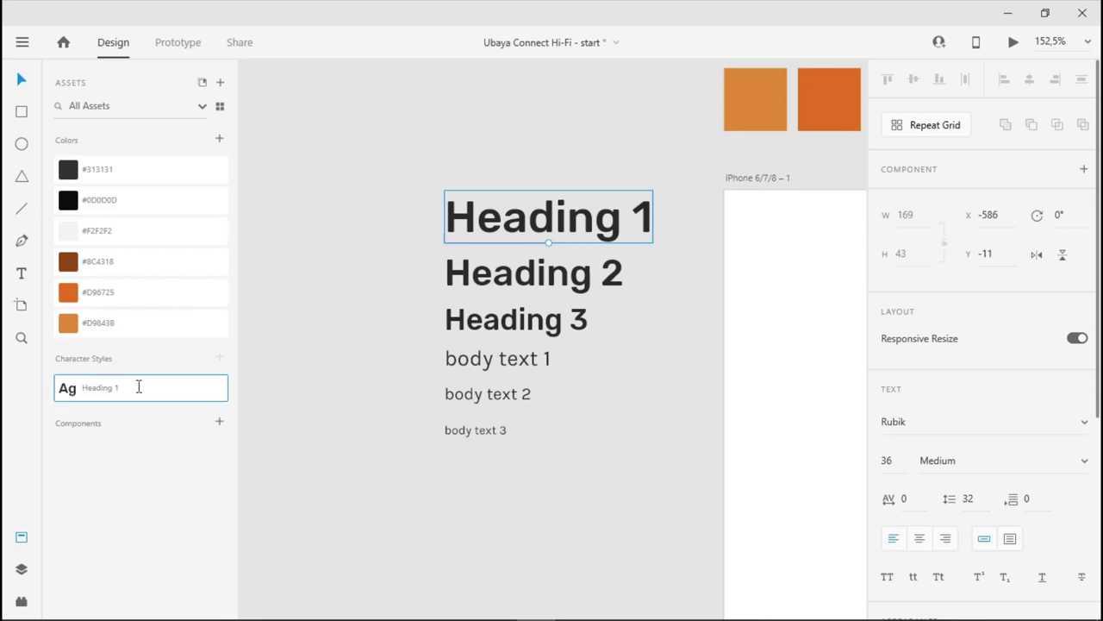
# - Add a character style from the "Heading 2" text and name it "Heading 2"
pyautogui.click(493, 272)
pyautogui.click(219, 356)
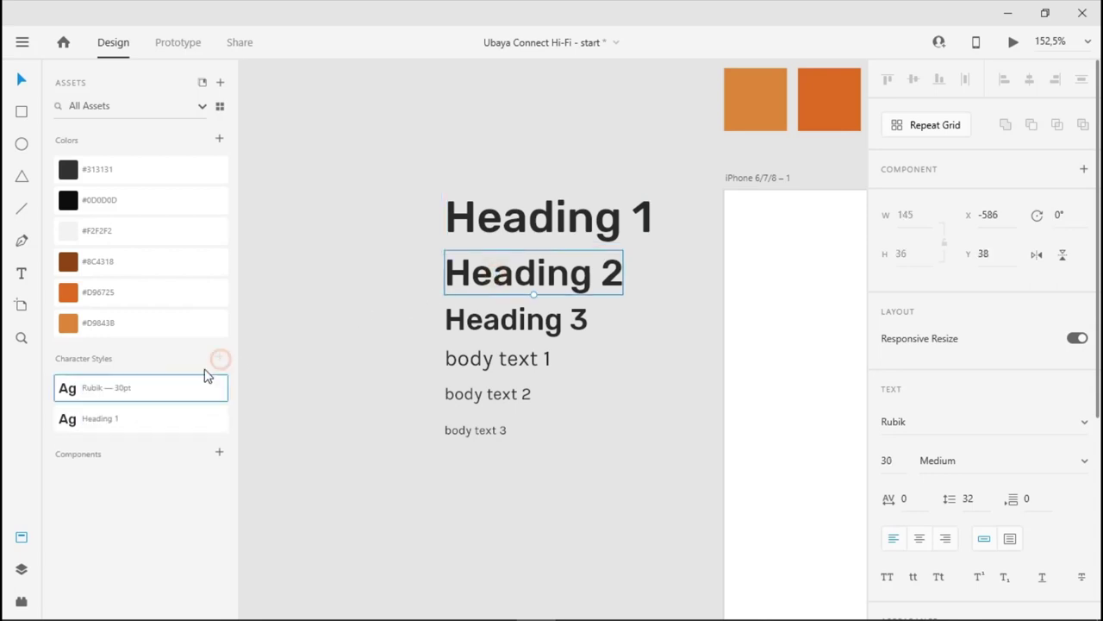
pyautogui.doubleClick(95, 389)
pyautogui.write('Head')
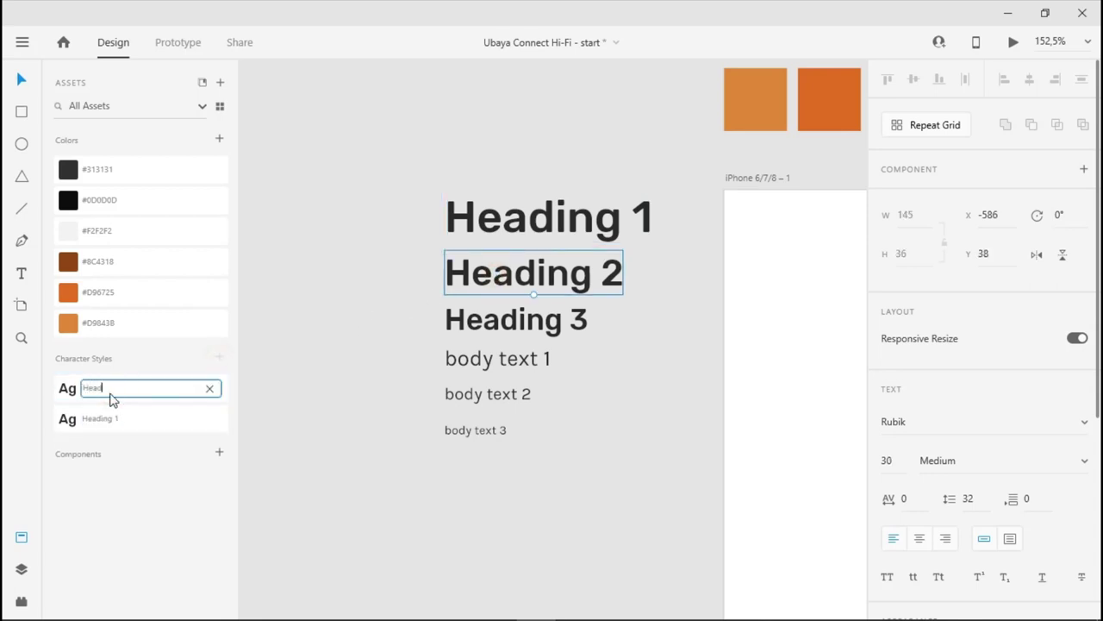
pyautogui.write('ing 2')
pyautogui.press('Return')
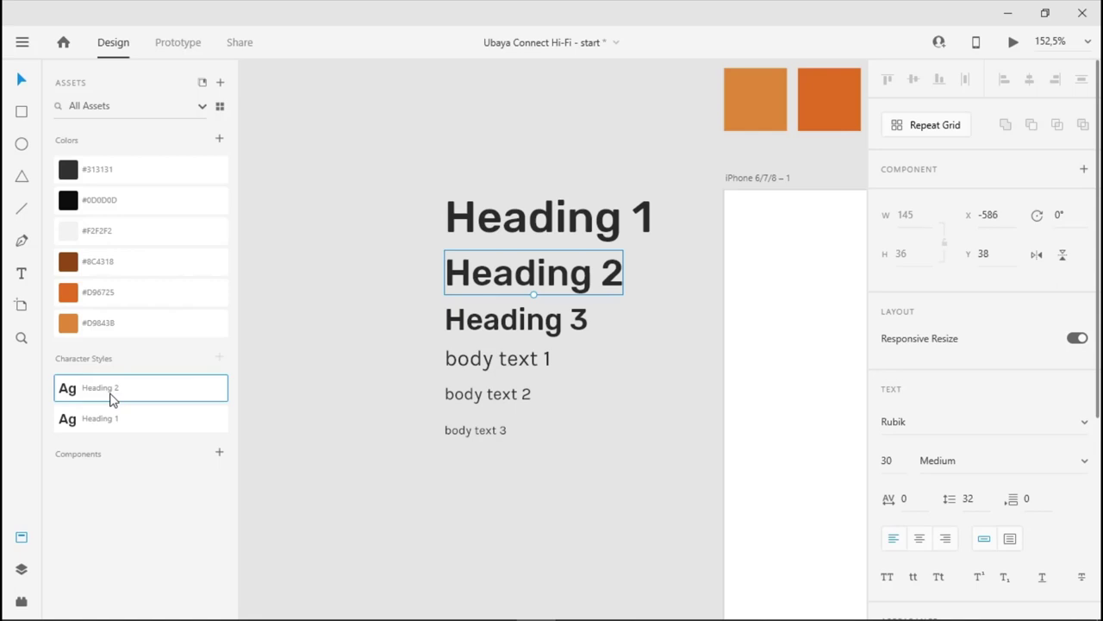
# - Add a character style from the "Heading 3" text and name it "Heading 3"
pyautogui.click(493, 320)
pyautogui.click(219, 356)
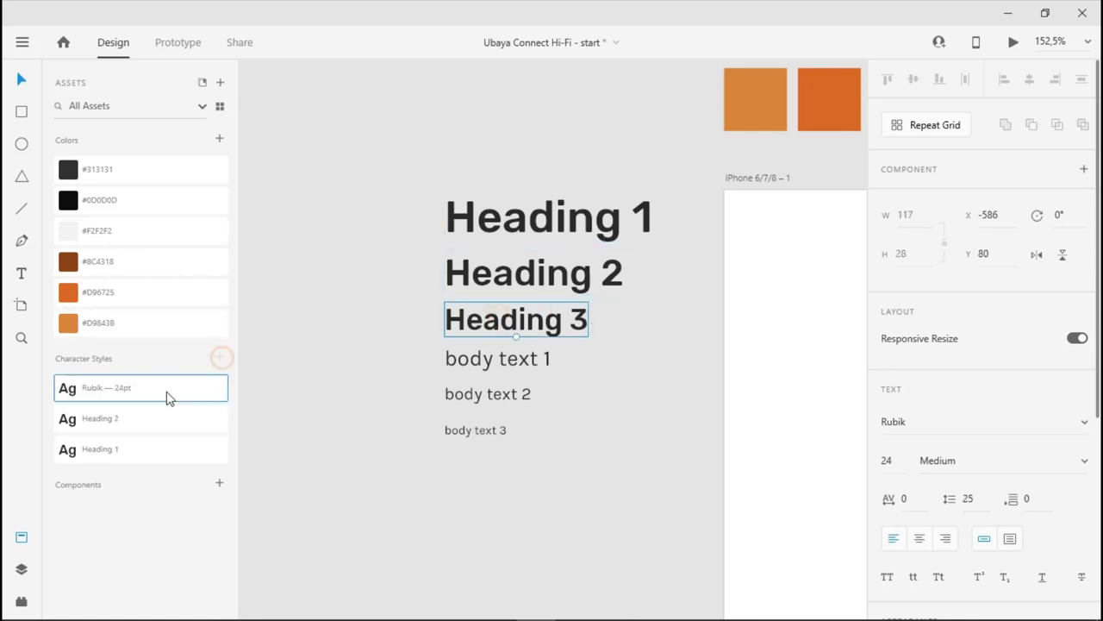
pyautogui.doubleClick(146, 389)
pyautogui.write('Heading 3')
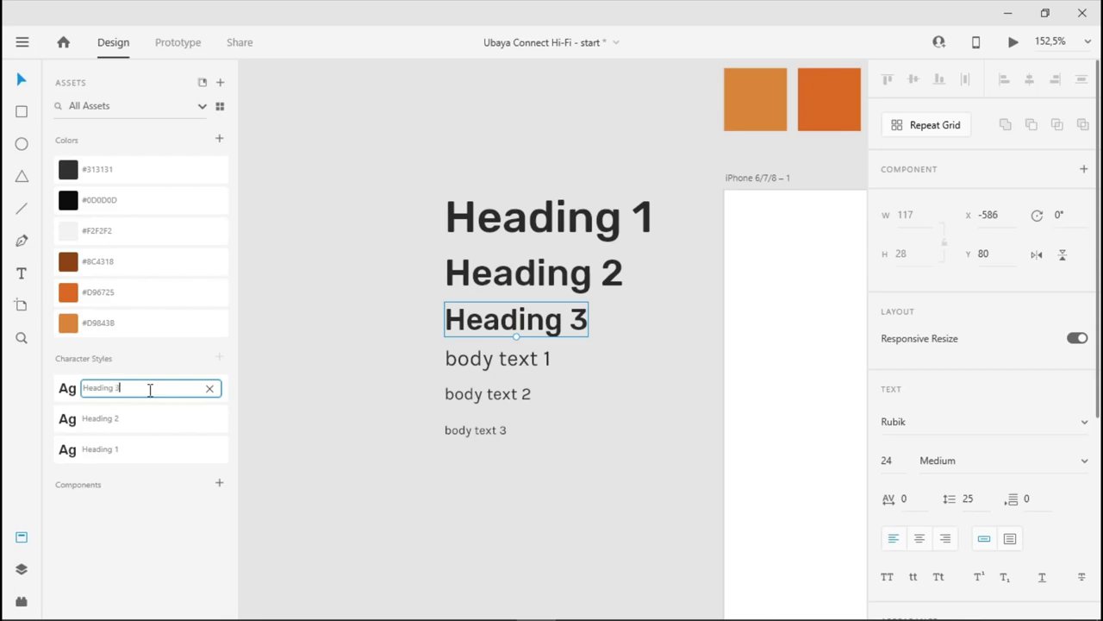
pyautogui.press('Return')
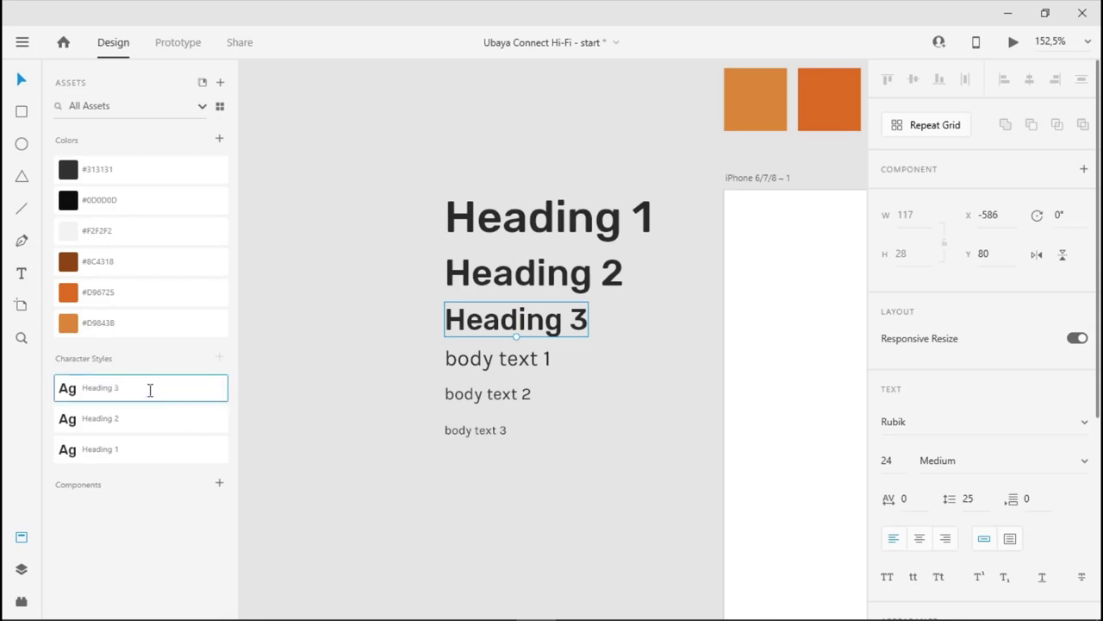
# - Add a character style from the "body text 1" sample and name it "Body Text 1"
pyautogui.click(535, 358)
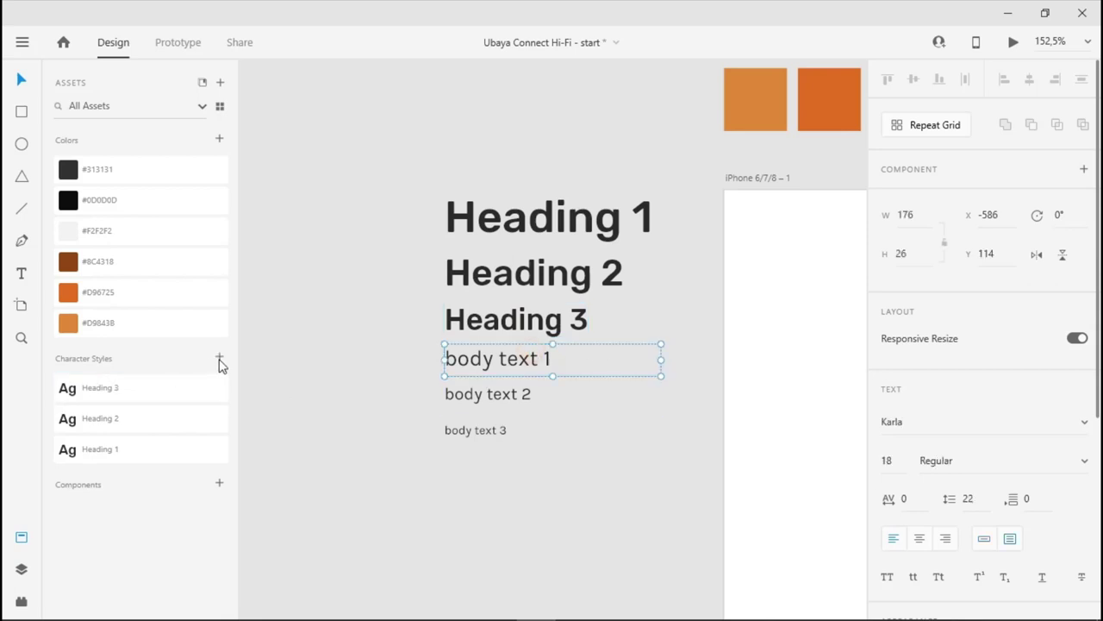
pyautogui.click(219, 358)
pyautogui.doubleClick(129, 387)
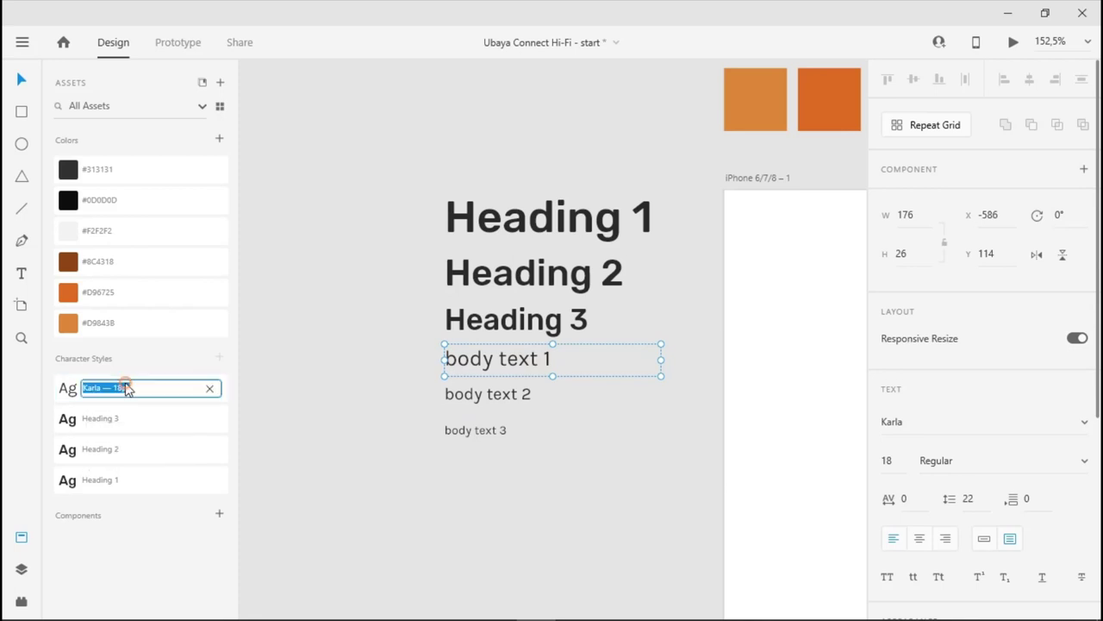
pyautogui.write('Body Text 1')
pyautogui.press('Return')
# - Add a character style from the "body text 2" sample and name it "Body Text 2"
pyautogui.click(547, 394)
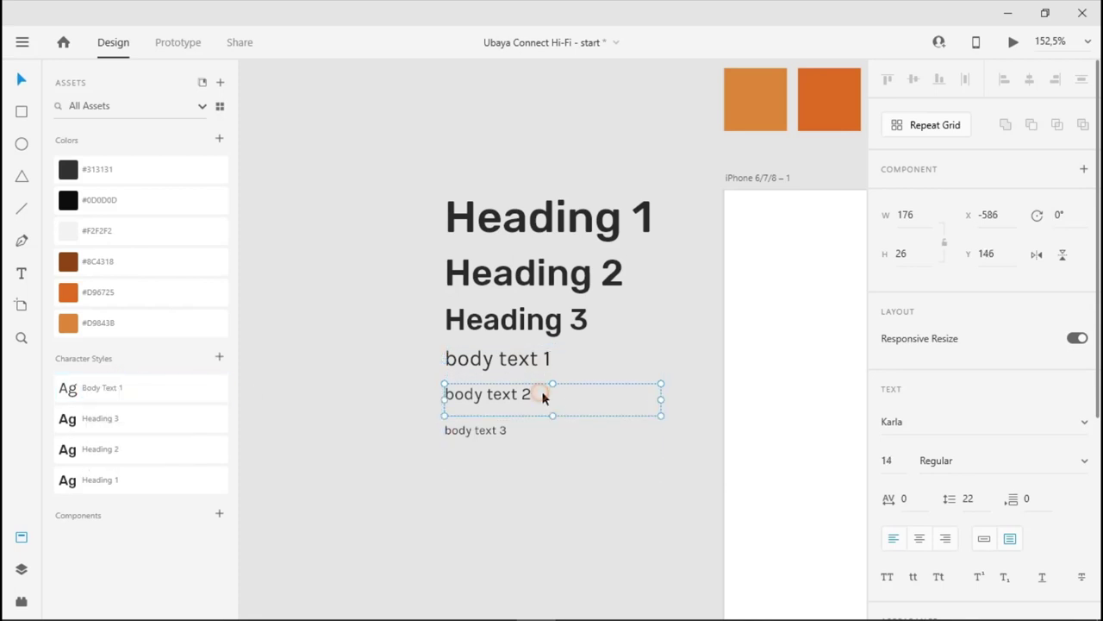
pyautogui.click(219, 359)
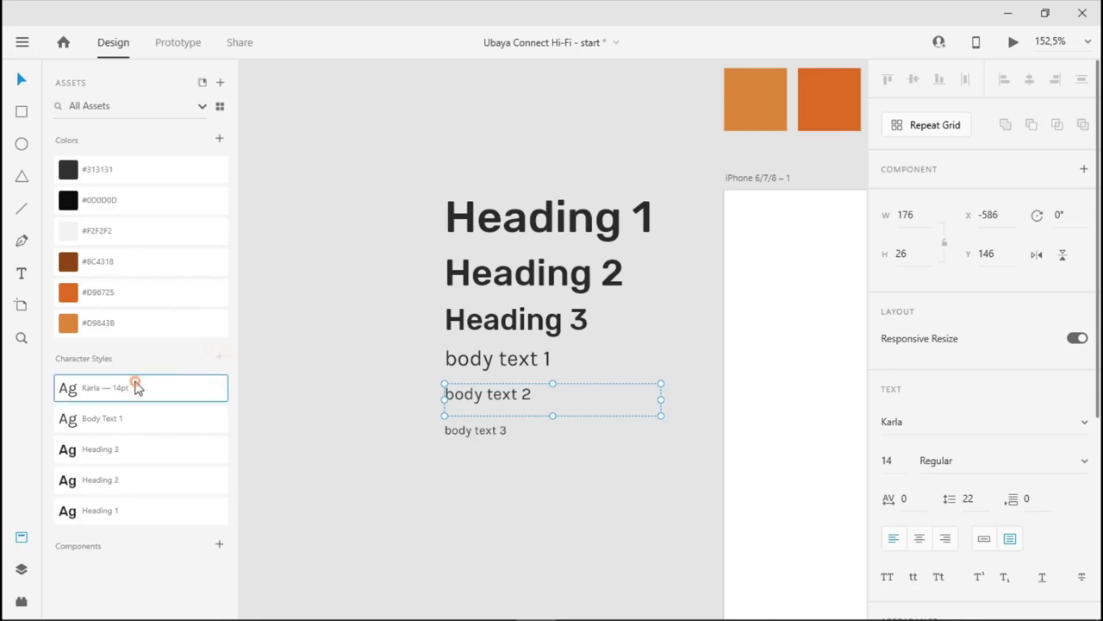
pyautogui.doubleClick(116, 388)
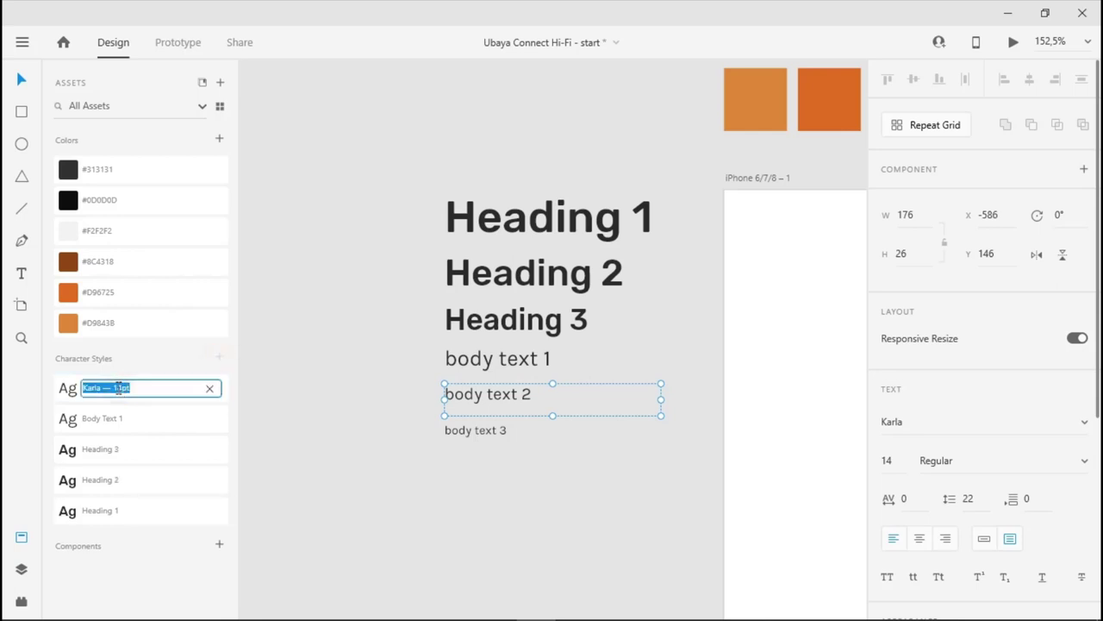
pyautogui.write('Body Text 2')
pyautogui.press('Return')
# - Add a character style from the "body text 3" sample and name it "Body Text 3"
pyautogui.click(502, 431)
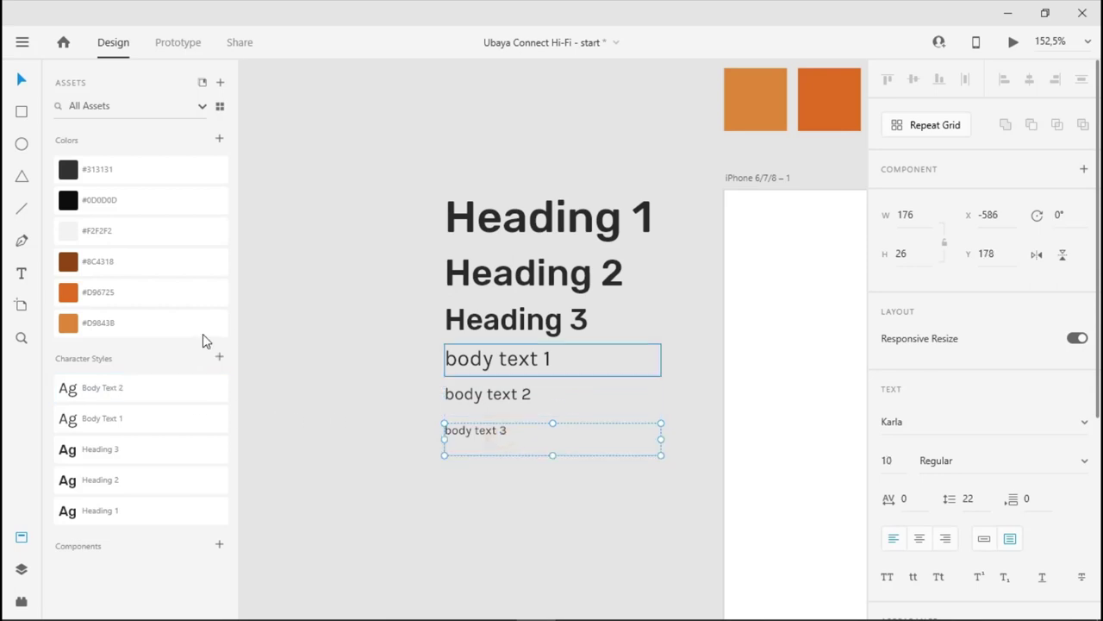
pyautogui.click(222, 357)
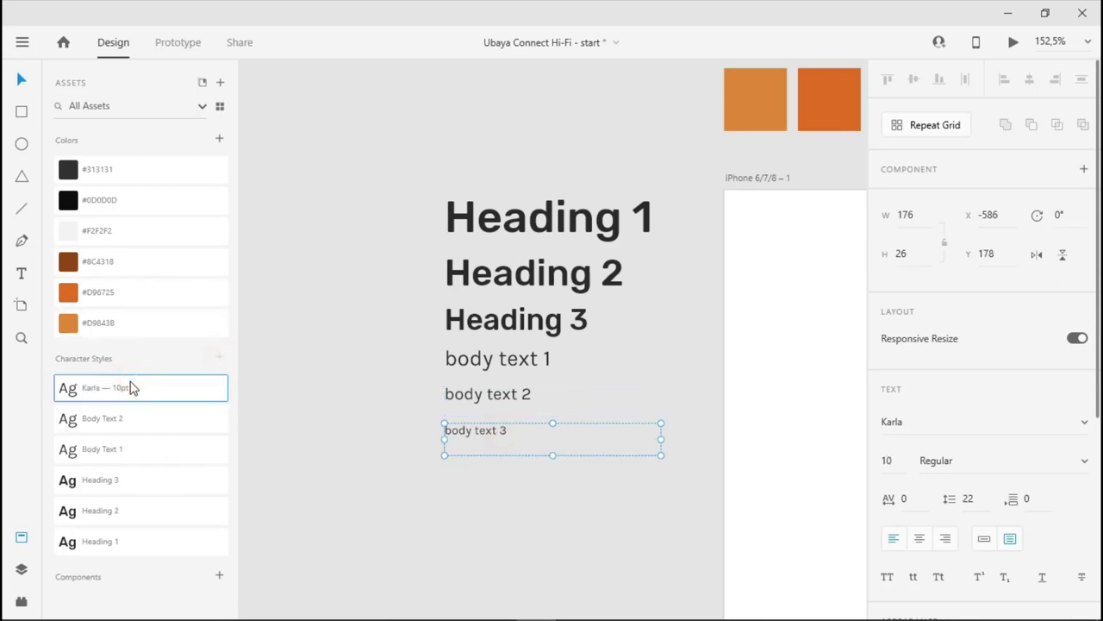
pyautogui.doubleClick(125, 388)
pyautogui.write('Body Text 3')
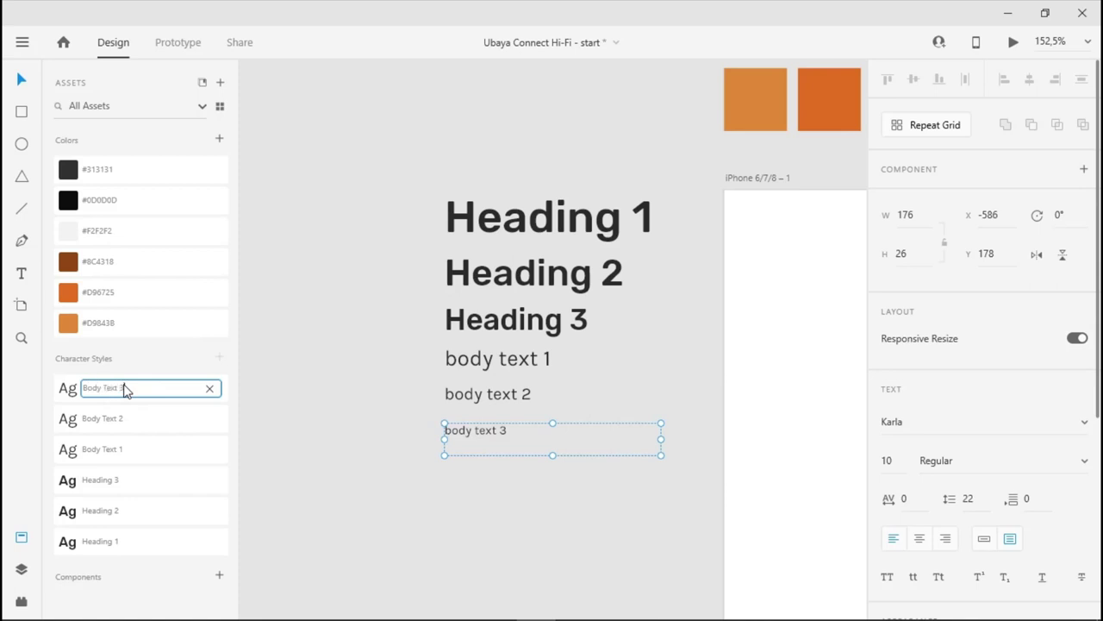
pyautogui.press('Return')
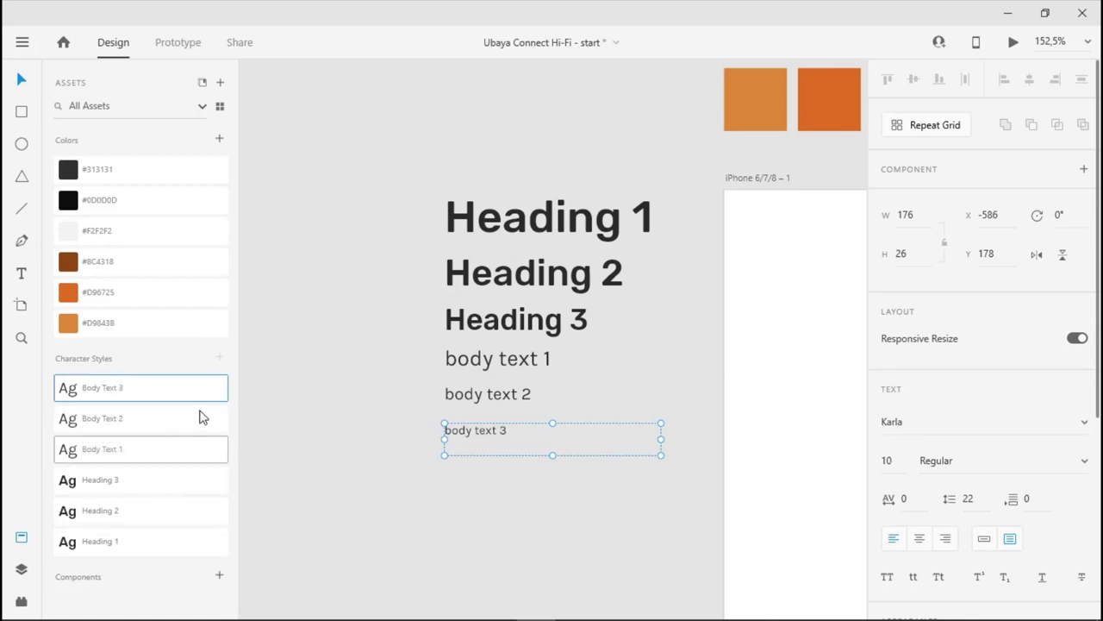
# - Duplicate all six heading and body text samples to the left of the originals and colour the copies #F2F2F2
pyautogui.click(350, 317)
pyautogui.moveTo(416, 158); pyautogui.dragTo(640, 480)
pyautogui.moveTo(510, 291); pyautogui.dragTo(278, 280)
pyautogui.moveTo(521, 246); pyautogui.dragTo(816, 244)
pyautogui.click(100, 241)
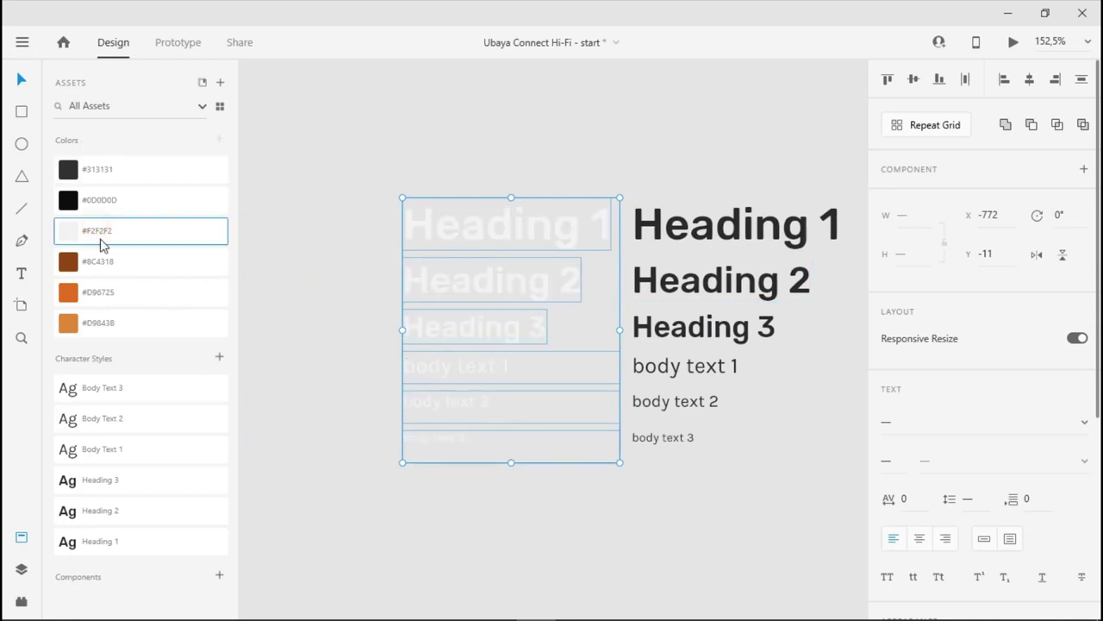
pyautogui.click(348, 364)
# - Add a character style from the light "Heading 1" copy and name it "Heading 1 - white"
pyautogui.click(472, 229)
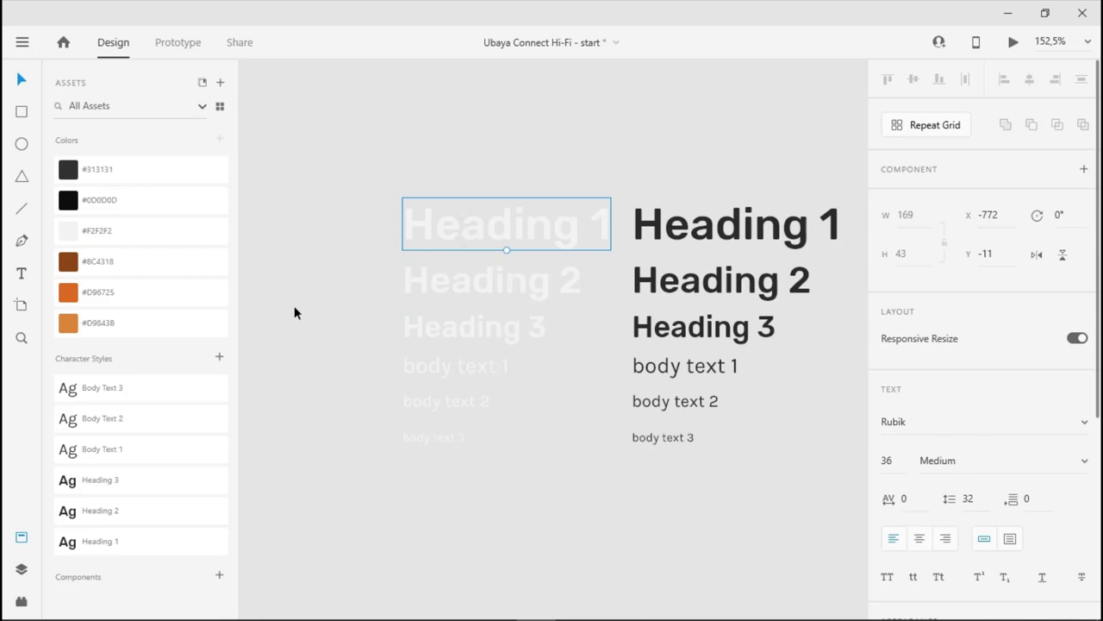
pyautogui.click(219, 357)
pyautogui.doubleClick(123, 387)
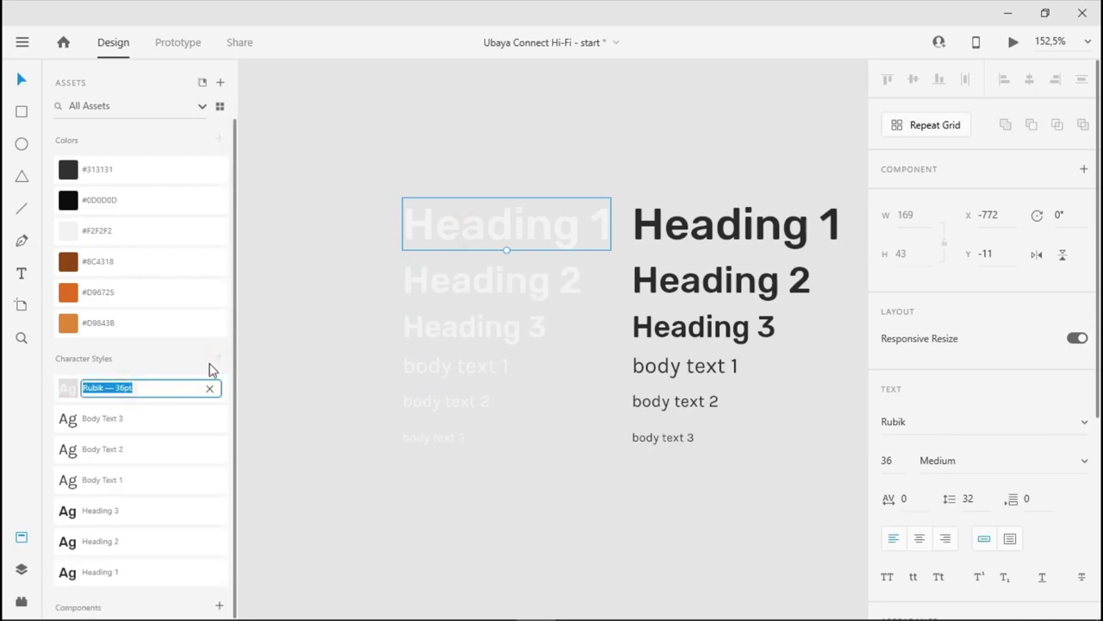
pyautogui.write('Heading 1 - white')
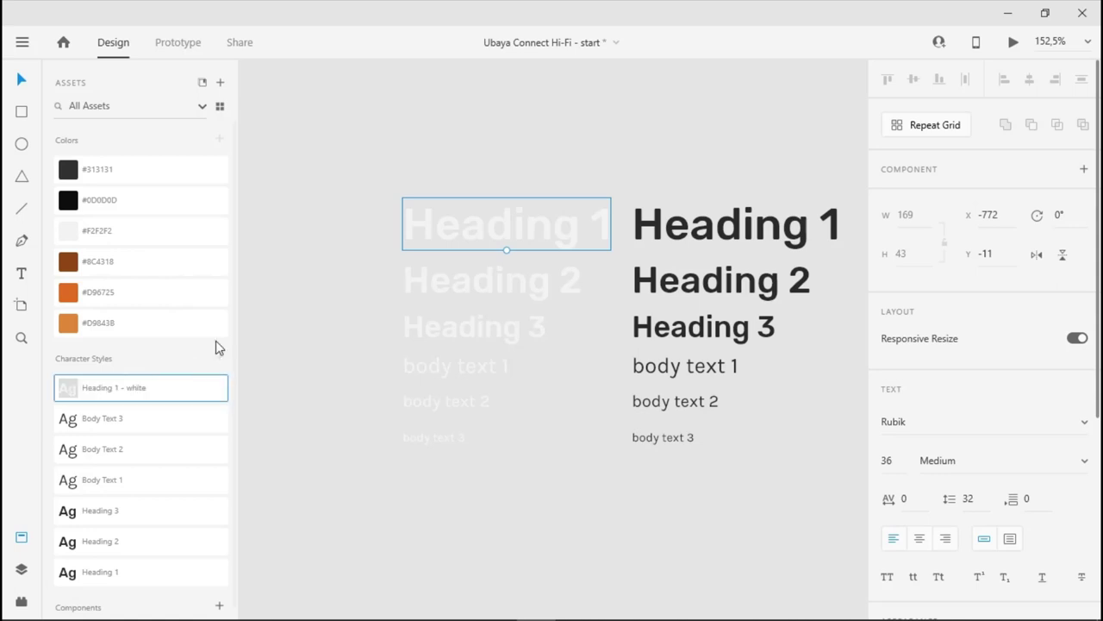
# - Add a character style from the light "Heading 2" copy and name it "Heading 2 - white"
pyautogui.click(411, 280)
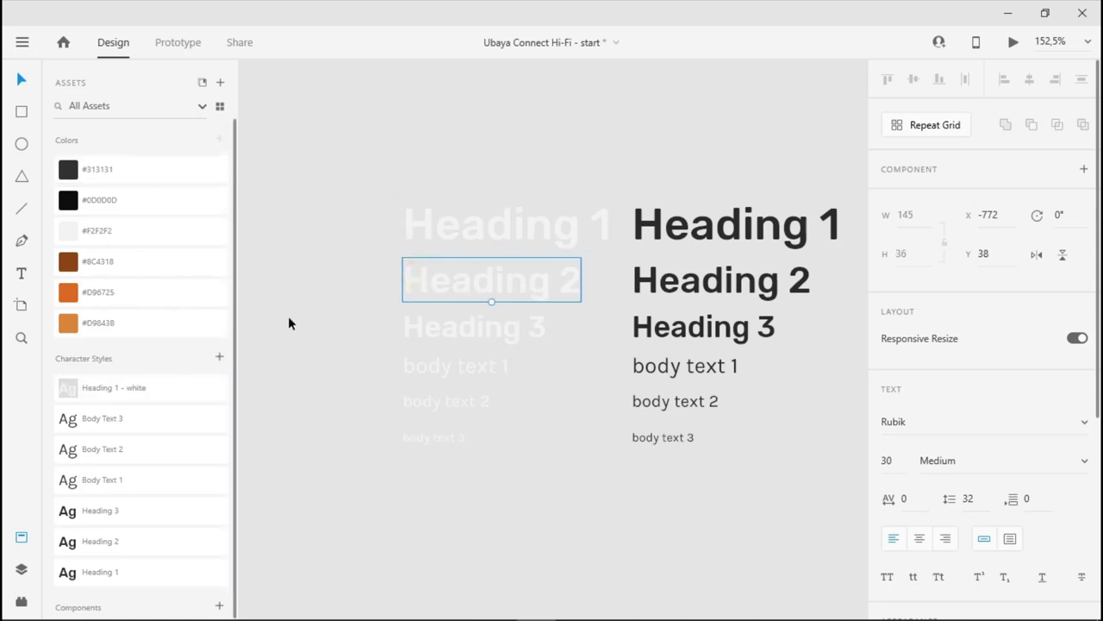
pyautogui.click(220, 357)
pyautogui.click(117, 385)
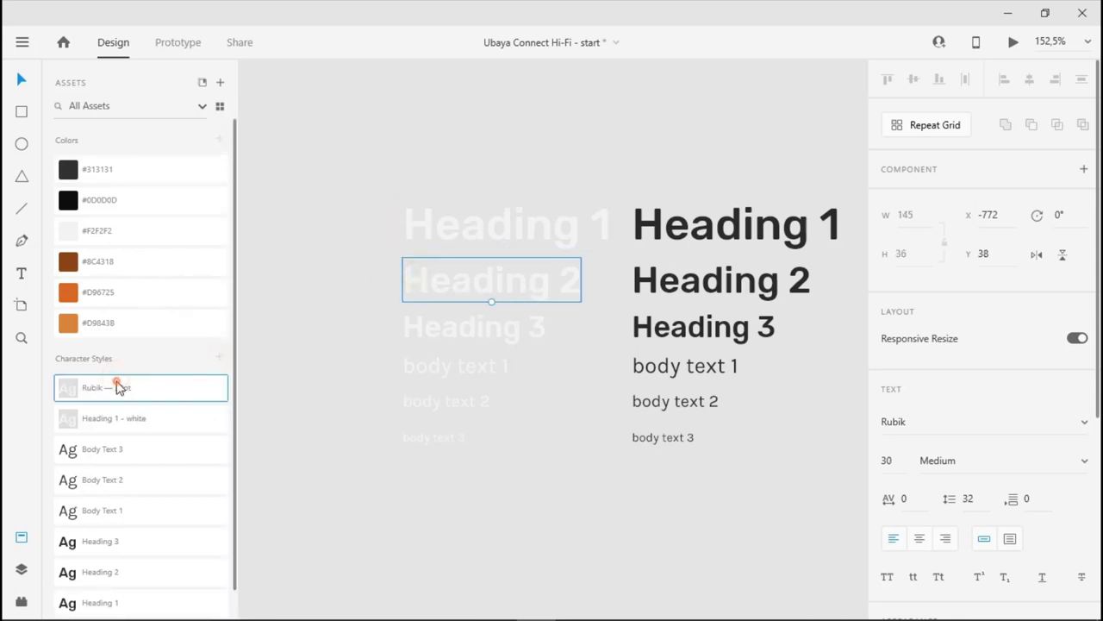
pyautogui.click(128, 389)
pyautogui.click(129, 391)
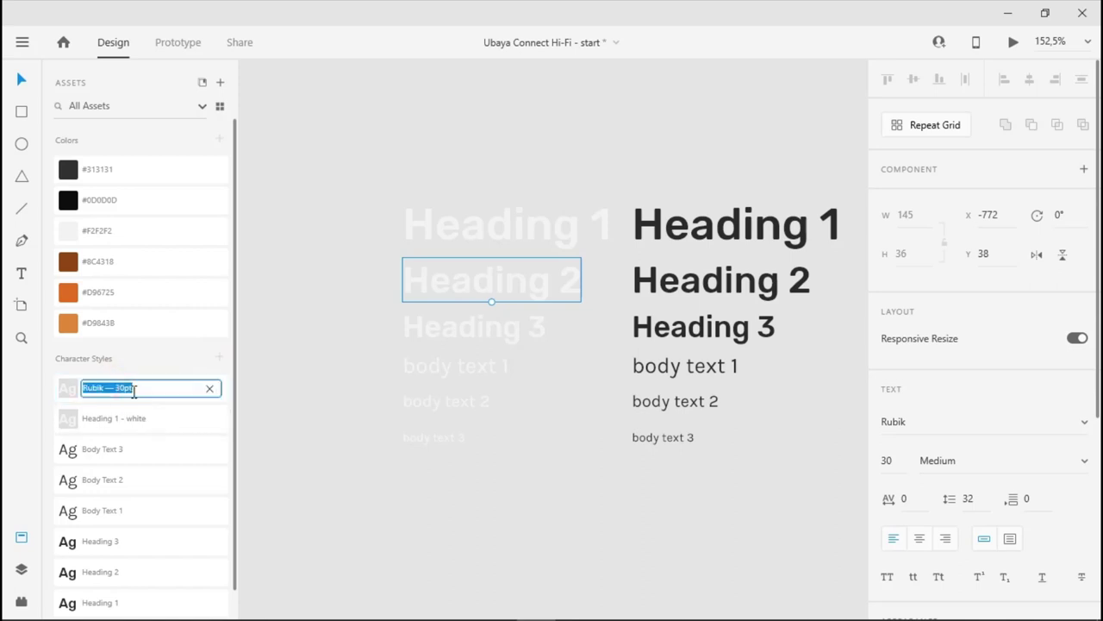
pyautogui.write('He')
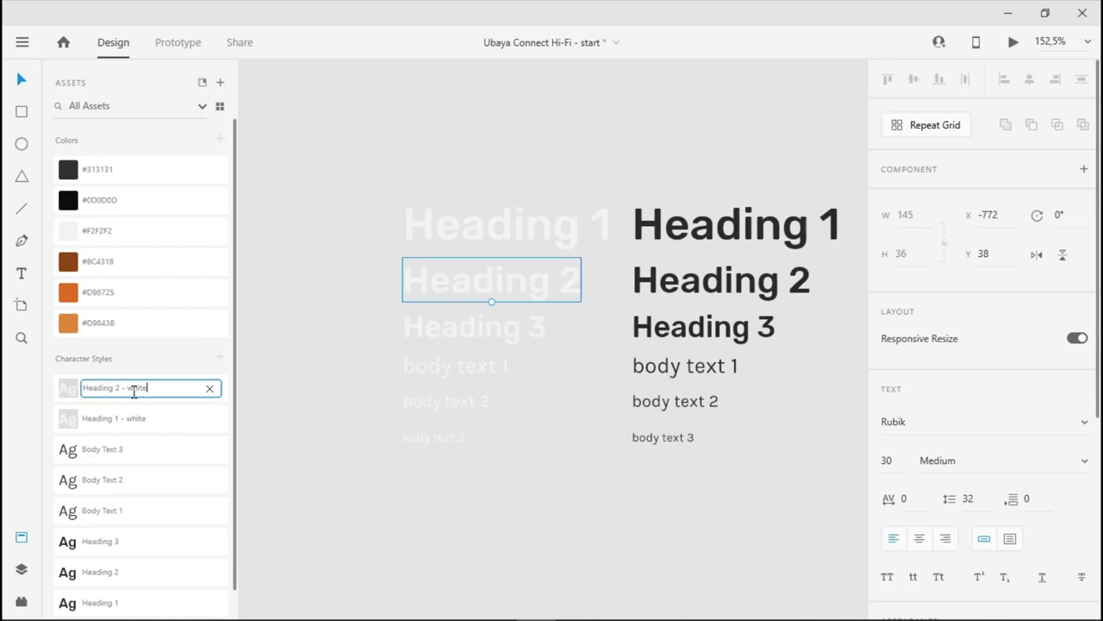
pyautogui.write('ading 2 - white')
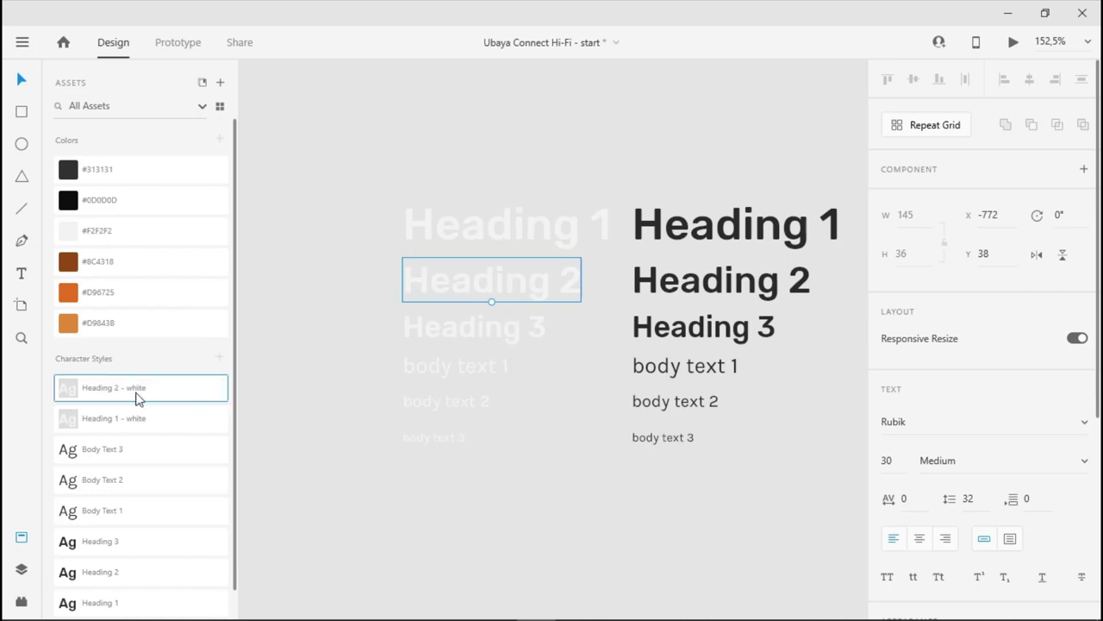
# - Add a character style from the light "Heading 3" copy and name it "Heading 3 - white"
pyautogui.click(461, 338)
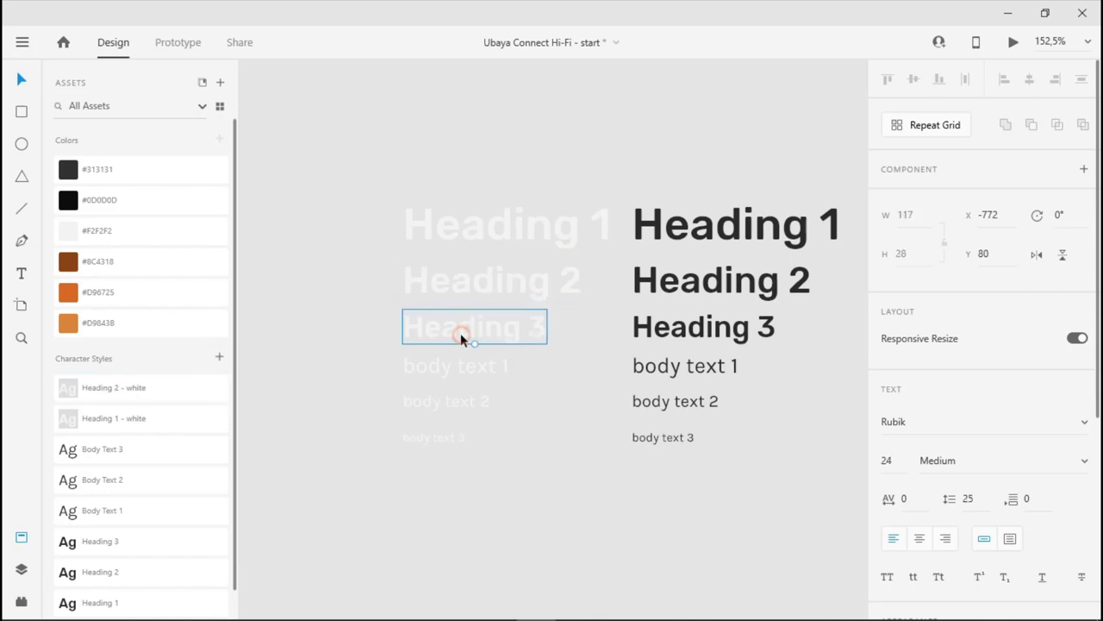
pyautogui.click(218, 357)
pyautogui.doubleClick(109, 388)
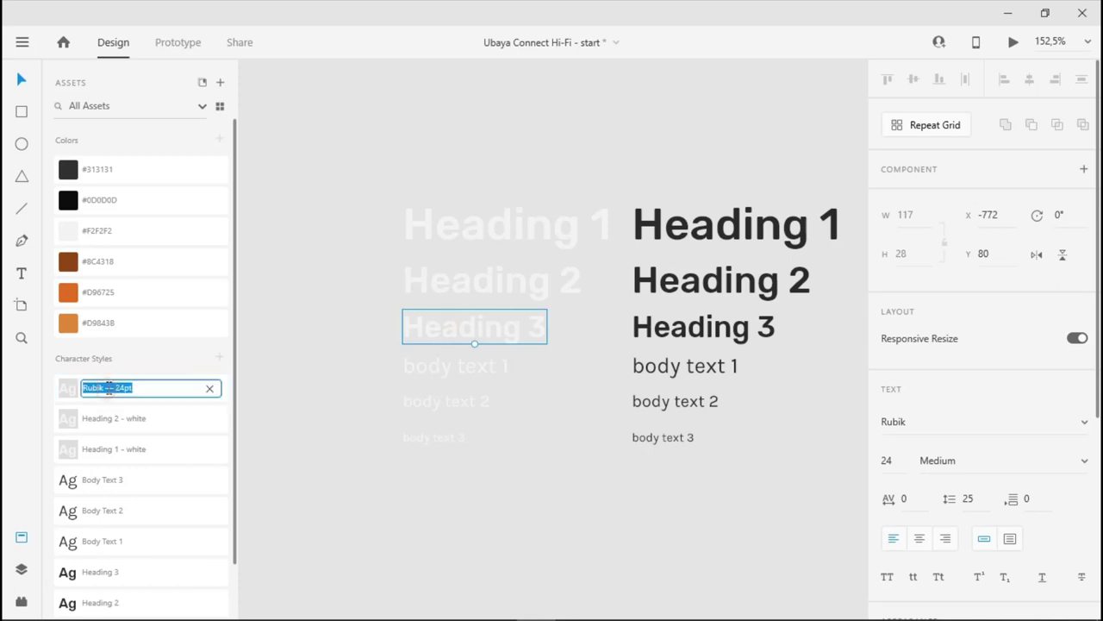
pyautogui.write('Heading 3 - whit')
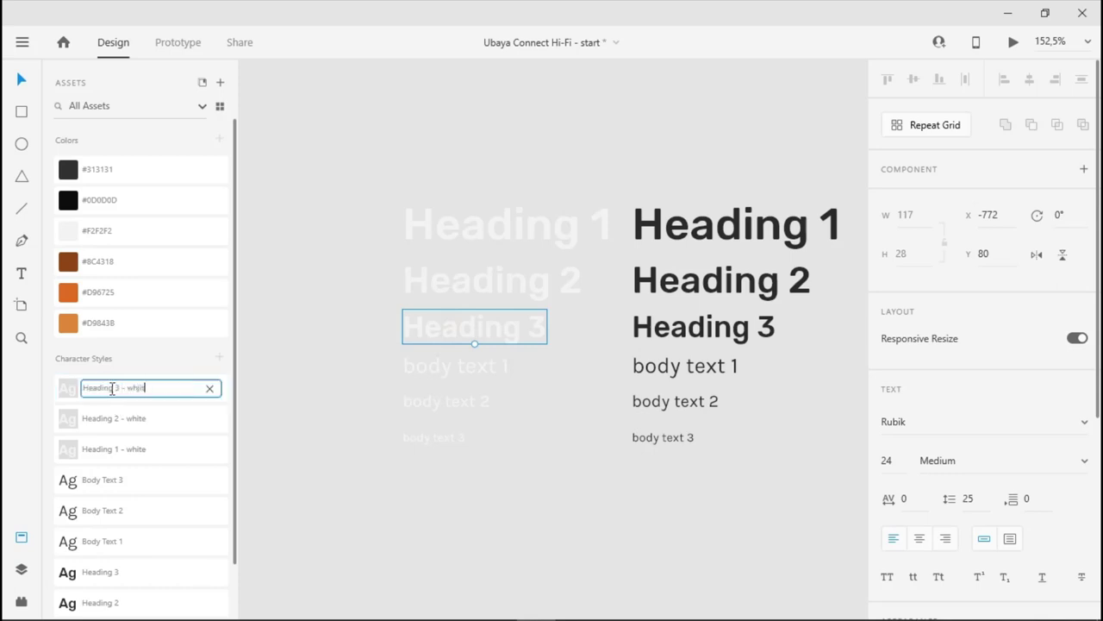
pyautogui.write('e')
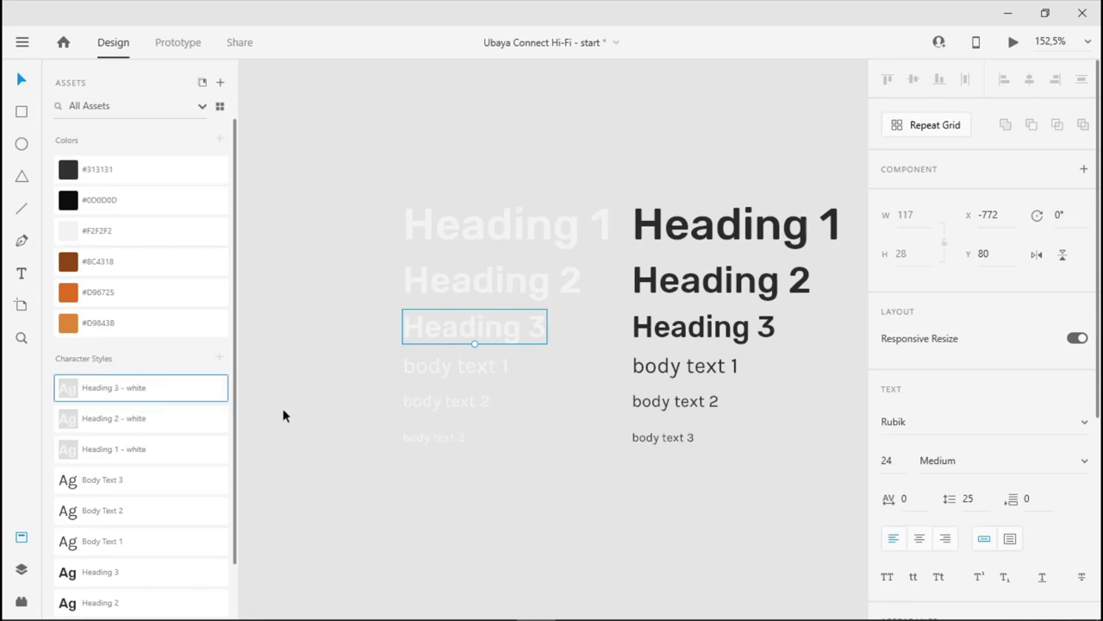
# - Add a character style from the light "body text 1" copy and name it "Body Text 1 - white"
pyautogui.click(479, 368)
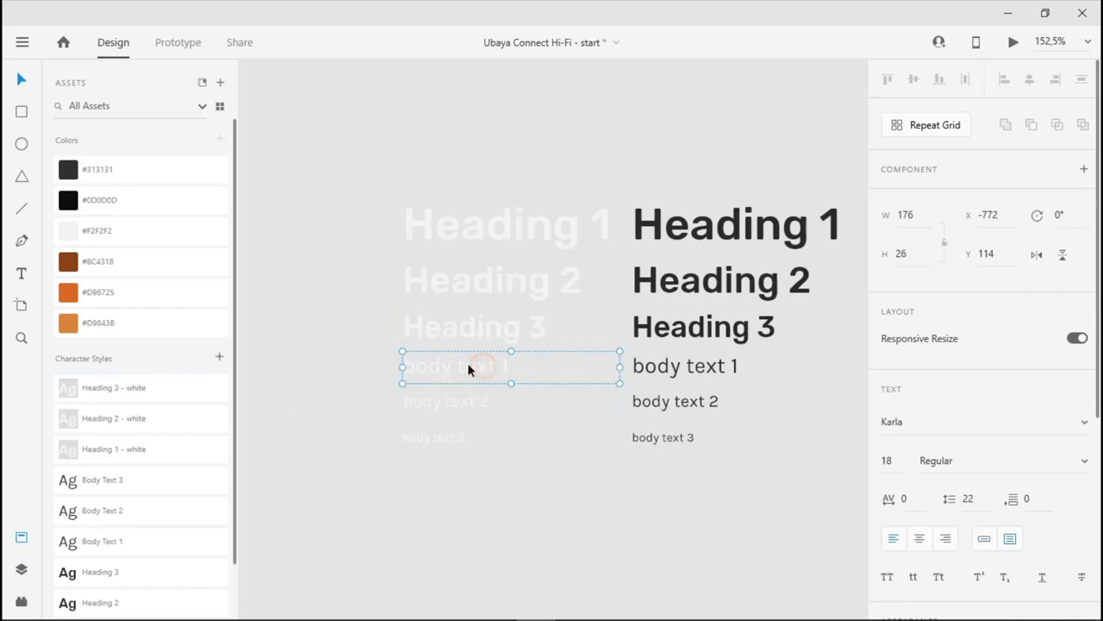
pyautogui.click(219, 357)
pyautogui.doubleClick(111, 389)
pyautogui.write('Body Text 1 - wh')
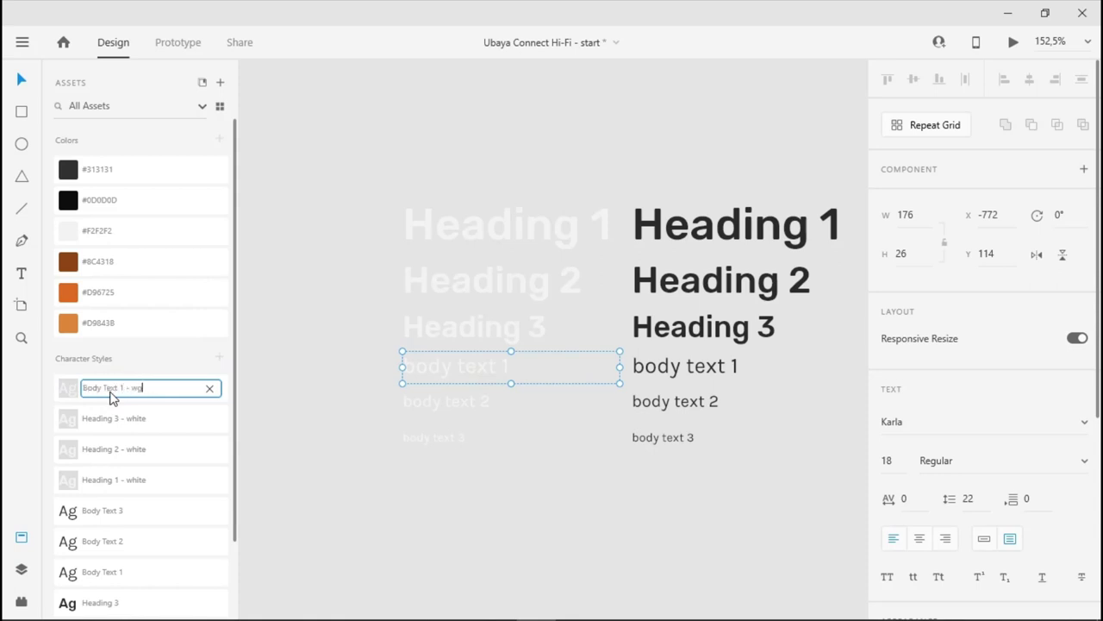
pyautogui.write('ite')
pyautogui.press('Return')
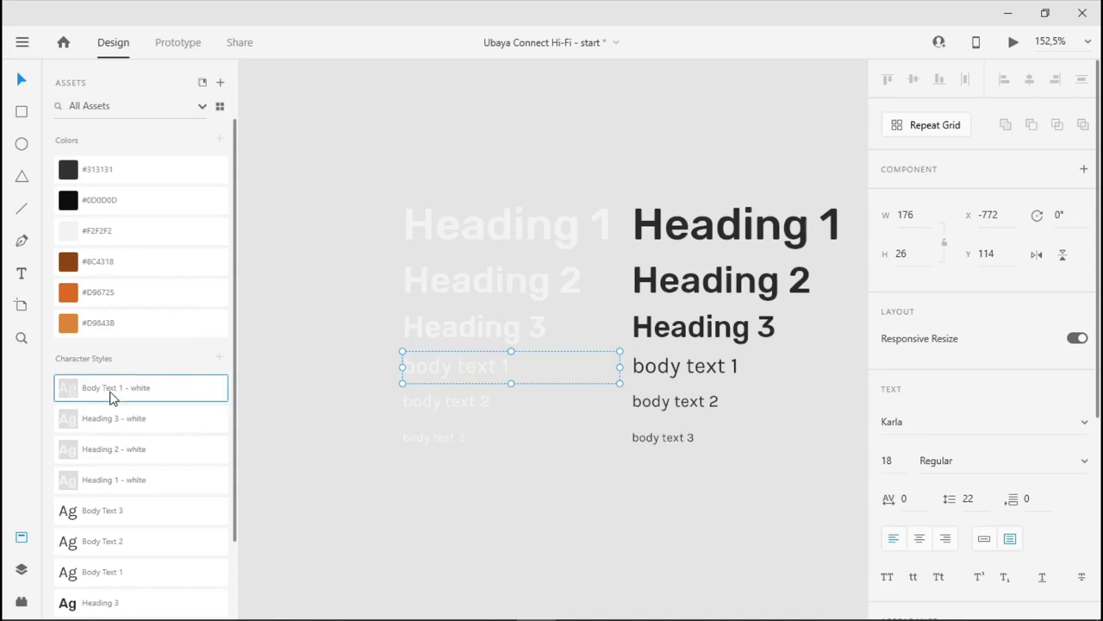
# - Add a character style from the light "body text 2" copy and name it "Body text 2 - white"
pyautogui.click(450, 409)
pyautogui.click(218, 355)
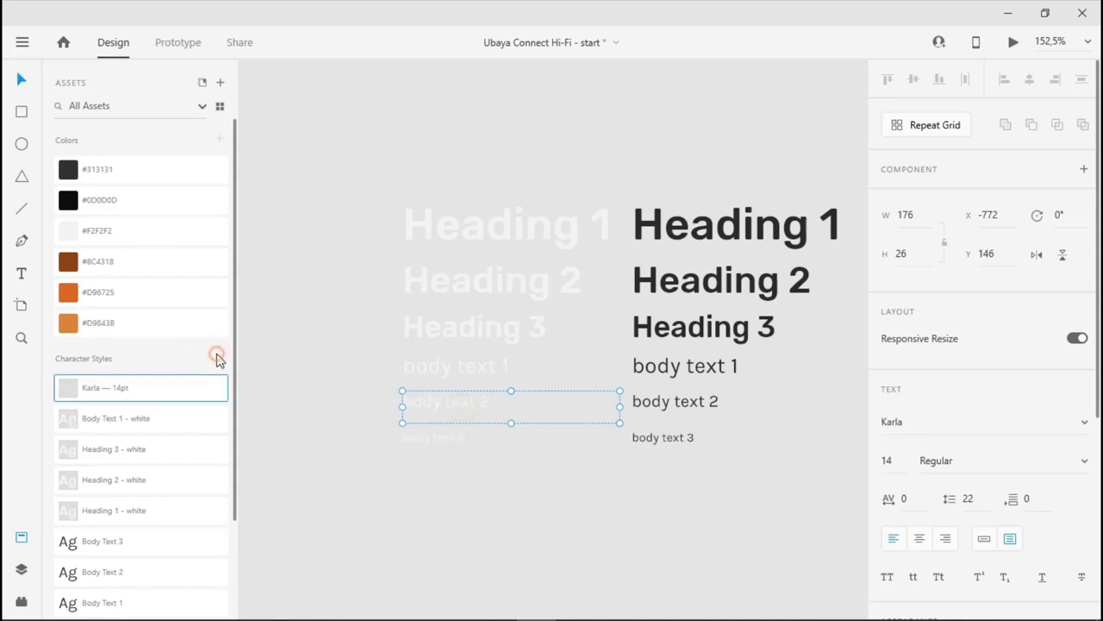
pyautogui.doubleClick(106, 392)
pyautogui.write('Bod')
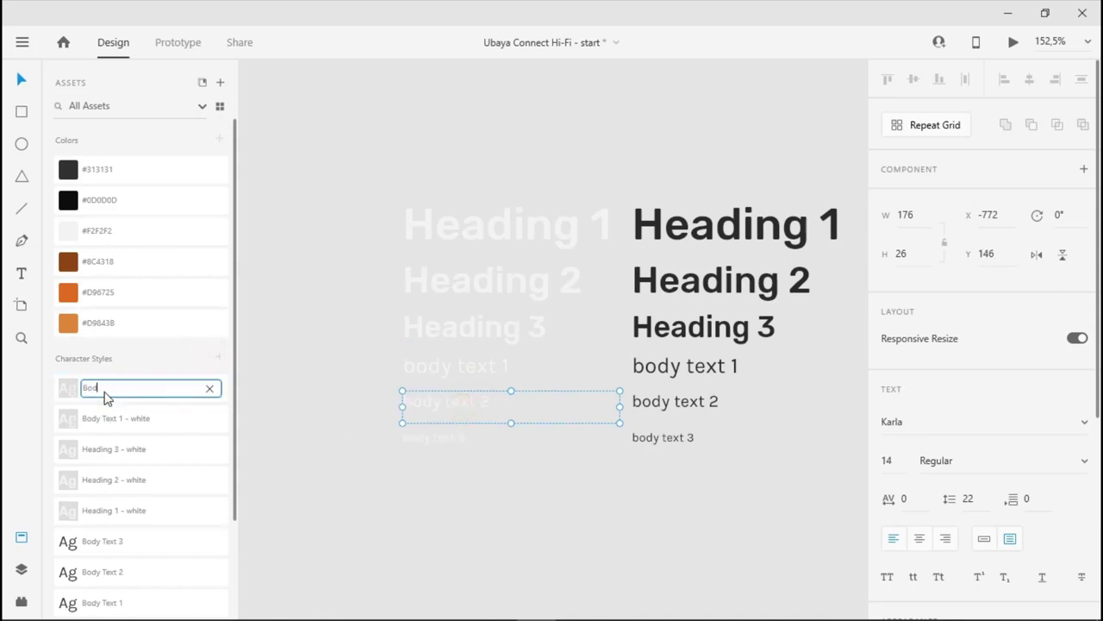
pyautogui.write('y text 2 - white')
pyautogui.press('Return')
# - Add a character style from the light "body text 3" copy and name it "Body Text 3 - white"
pyautogui.click(408, 438)
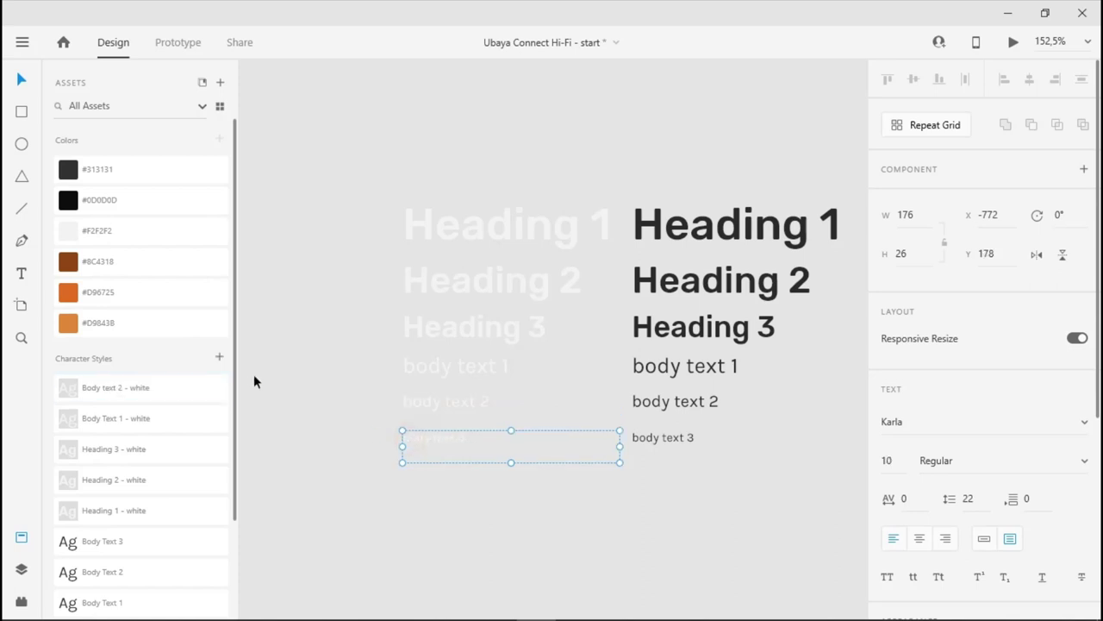
pyautogui.click(221, 360)
pyautogui.doubleClick(164, 393)
pyautogui.write('Bo')
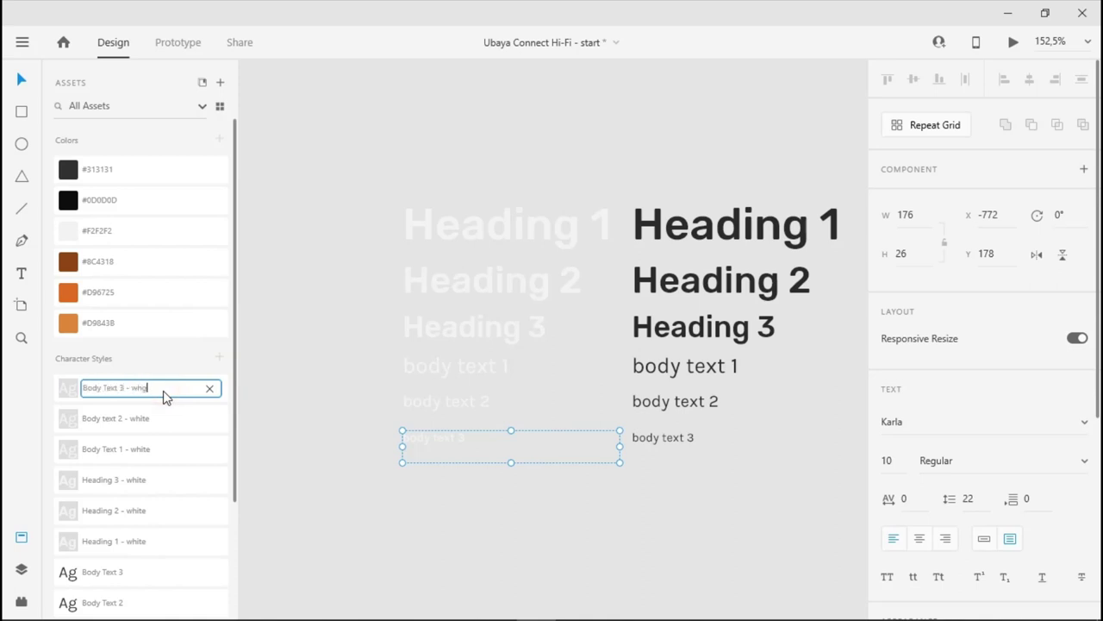
pyautogui.write('dy Text 3 - white')
pyautogui.press('Return')
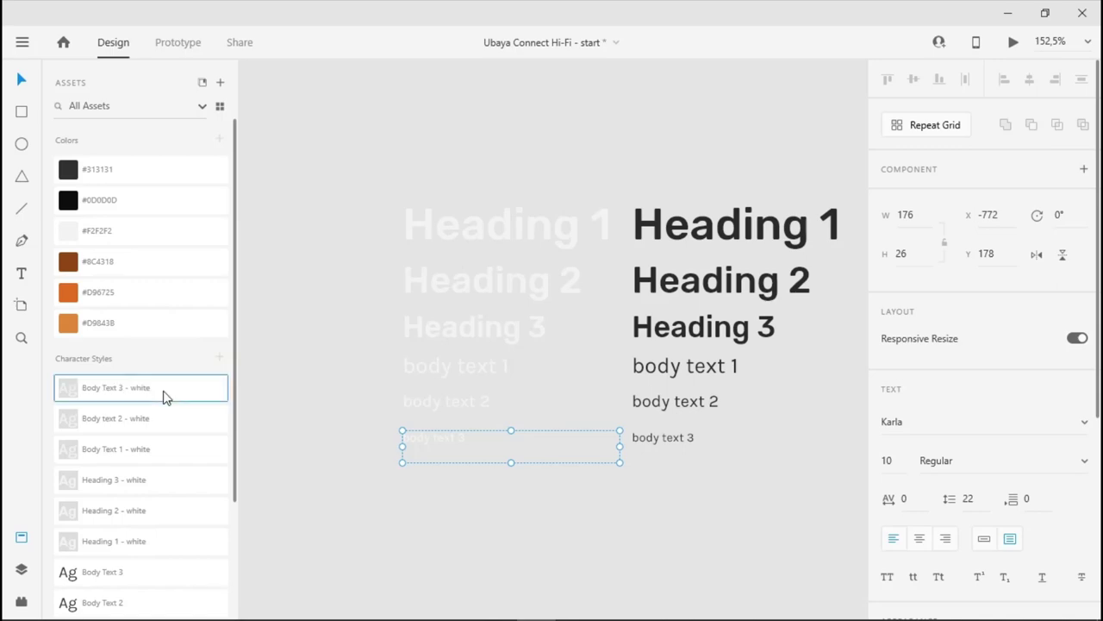
# - Examine the colour swatches and the dark and light text samples around the iPhone 6/7/8 artboard
pyautogui.scroll(-5, 302, 345)
pyautogui.scroll(-5, 601, 323)
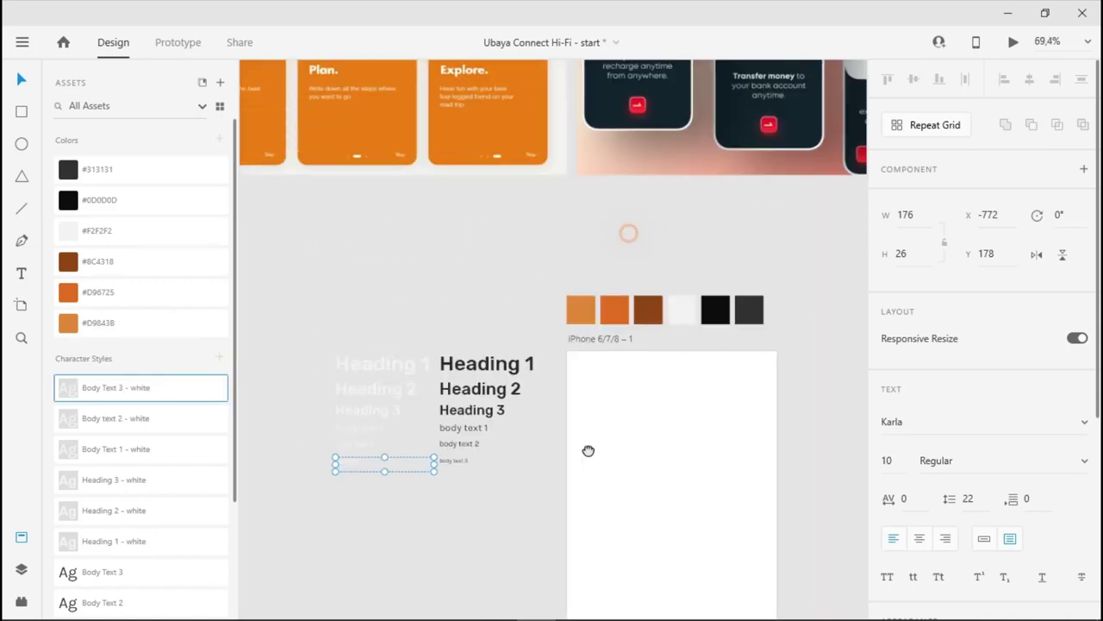
pyautogui.scroll(7, 617, 366)
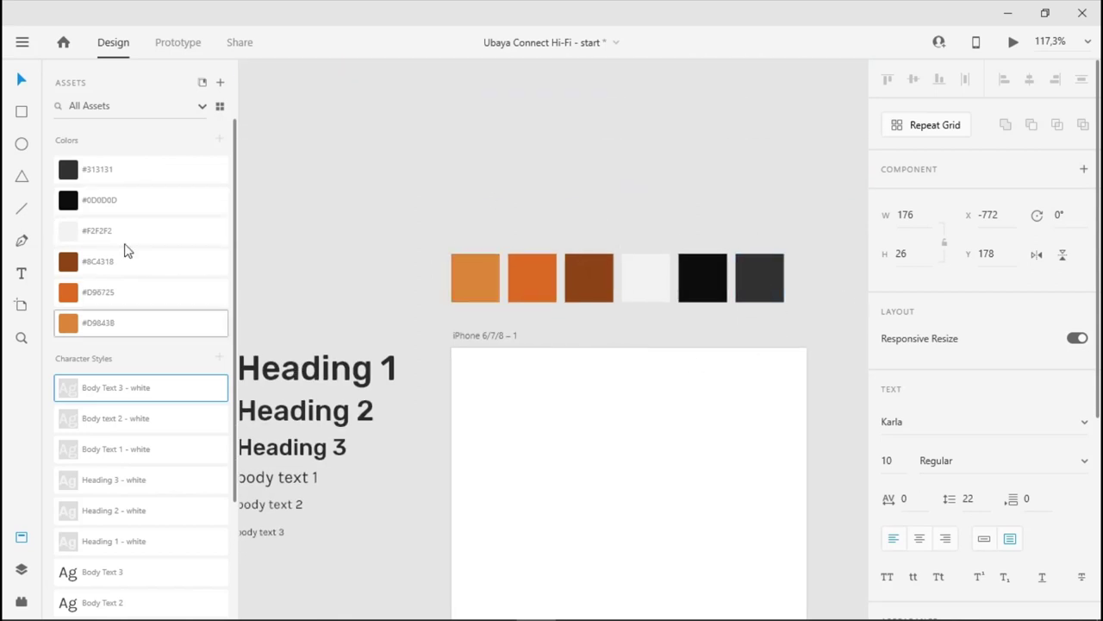
pyautogui.moveTo(328, 264); pyautogui.dragTo(389, 225)
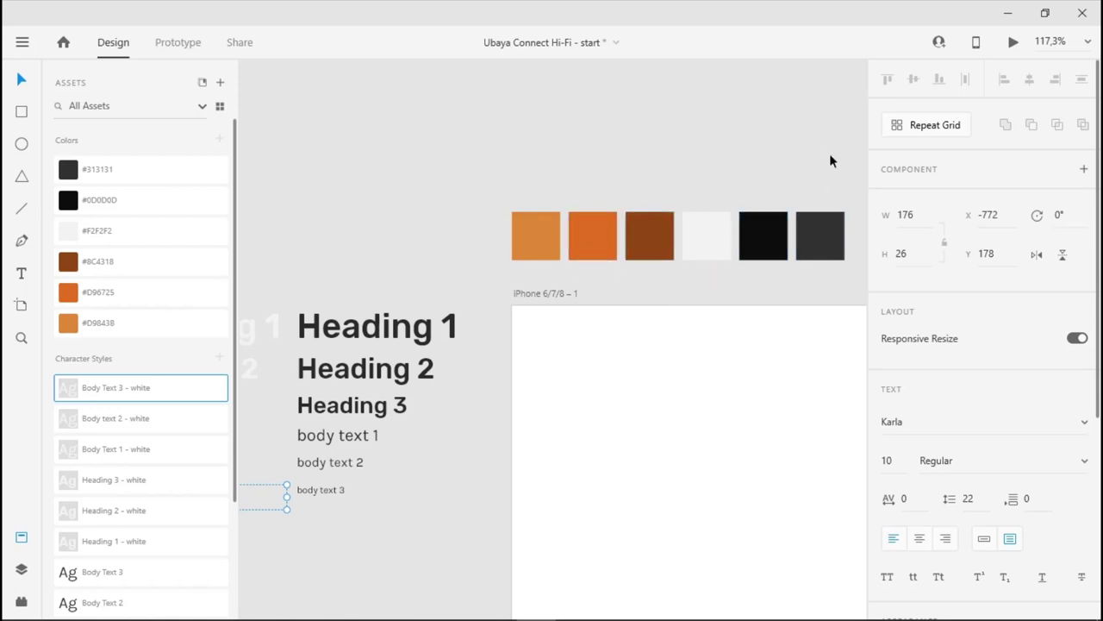
pyautogui.moveTo(433, 246); pyautogui.dragTo(481, 217)
pyautogui.scroll(-3, 480, 233)
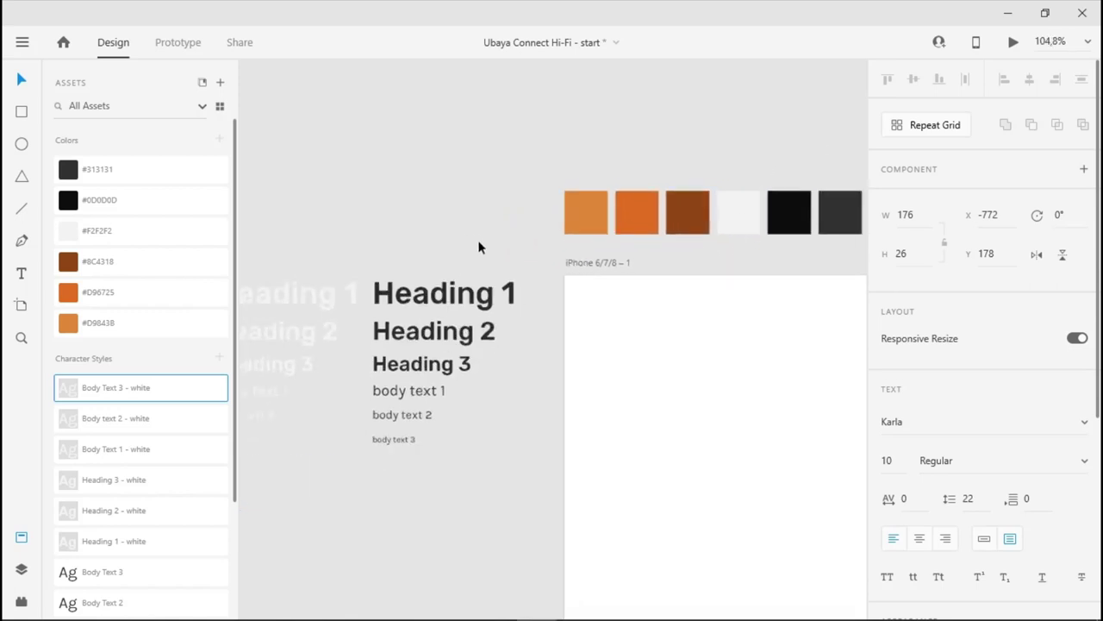
pyautogui.moveTo(377, 237); pyautogui.dragTo(471, 203)
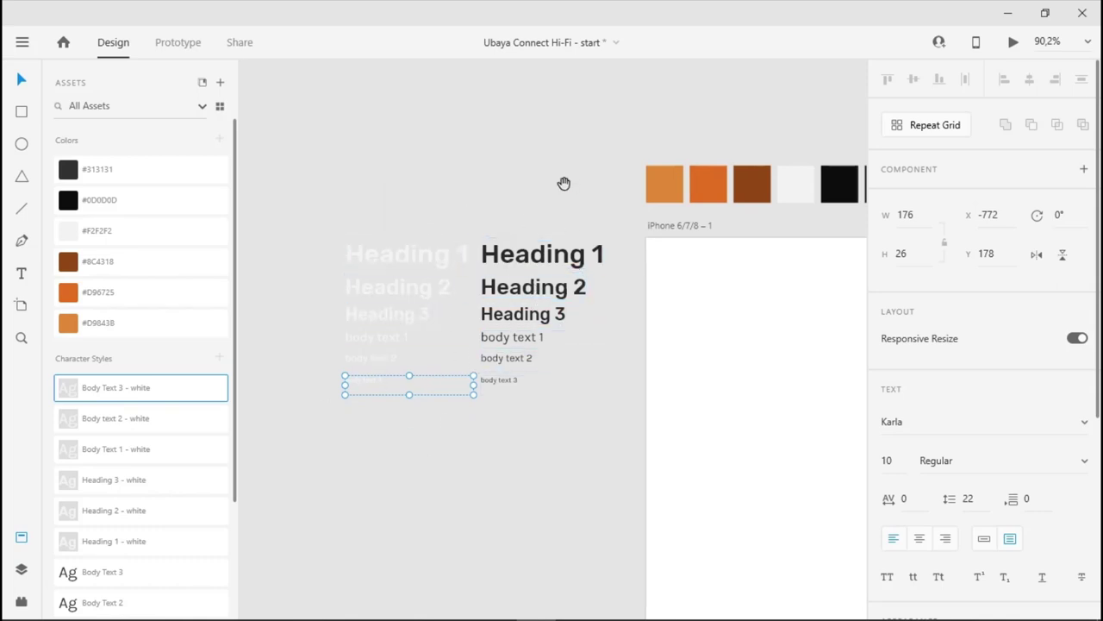
pyautogui.moveTo(564, 182); pyautogui.dragTo(470, 173)
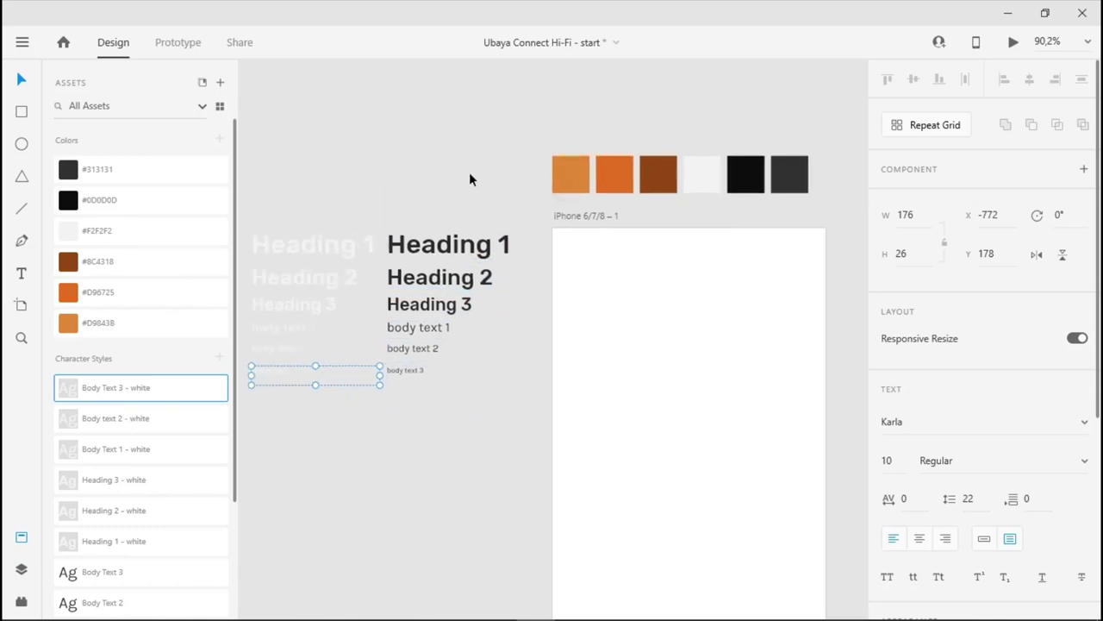